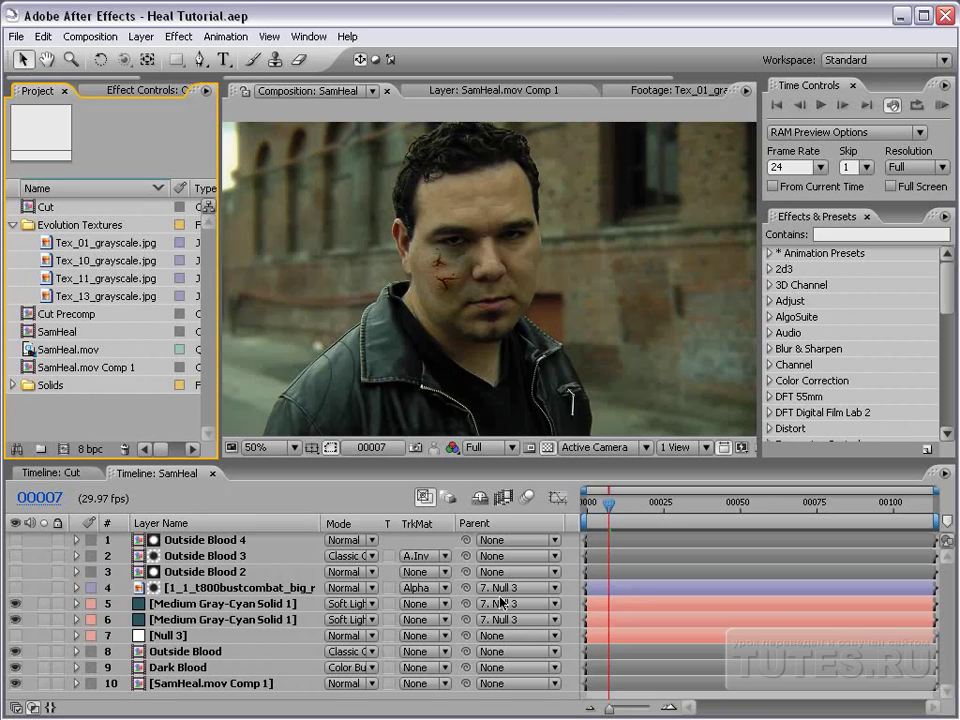
Step: RAM-preview the SamHeal composition with a frame skip of 1 and examine the cuts on the cheek up close, including at frame 42
scroll(477, 297, "up", 2)
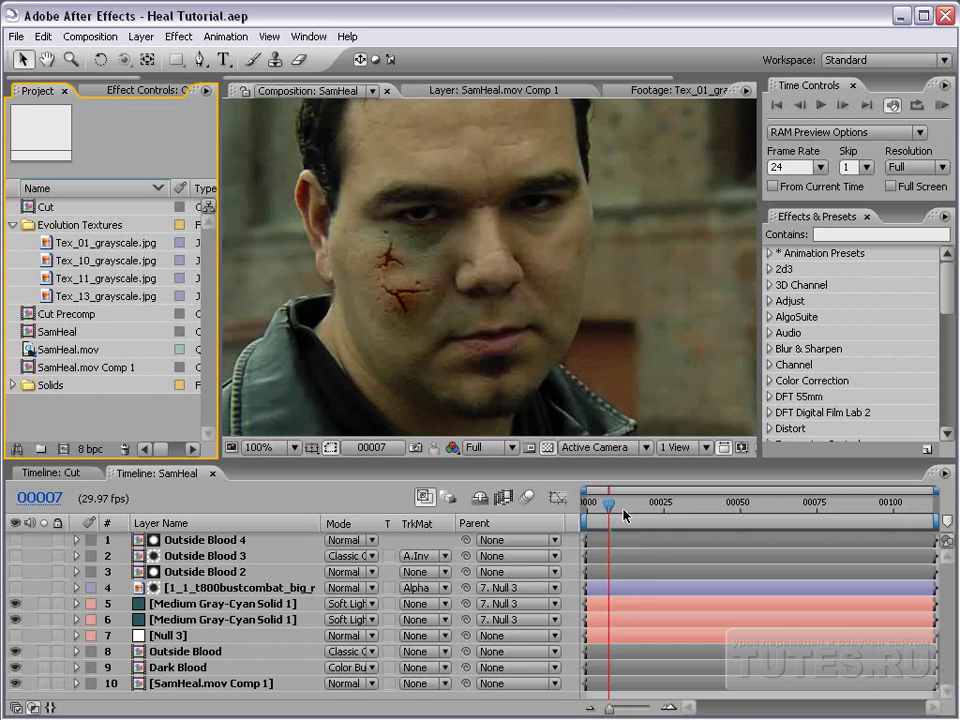
key("KP_0")
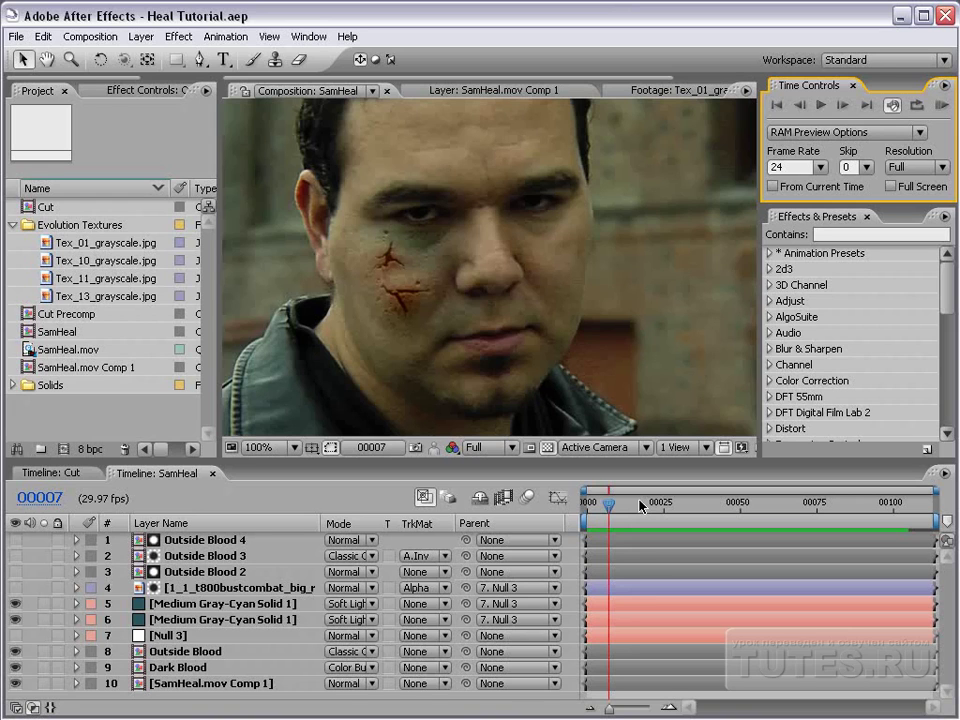
left_click(848, 167)
type("1")
key("KP_0")
left_click(632, 506)
key("space")
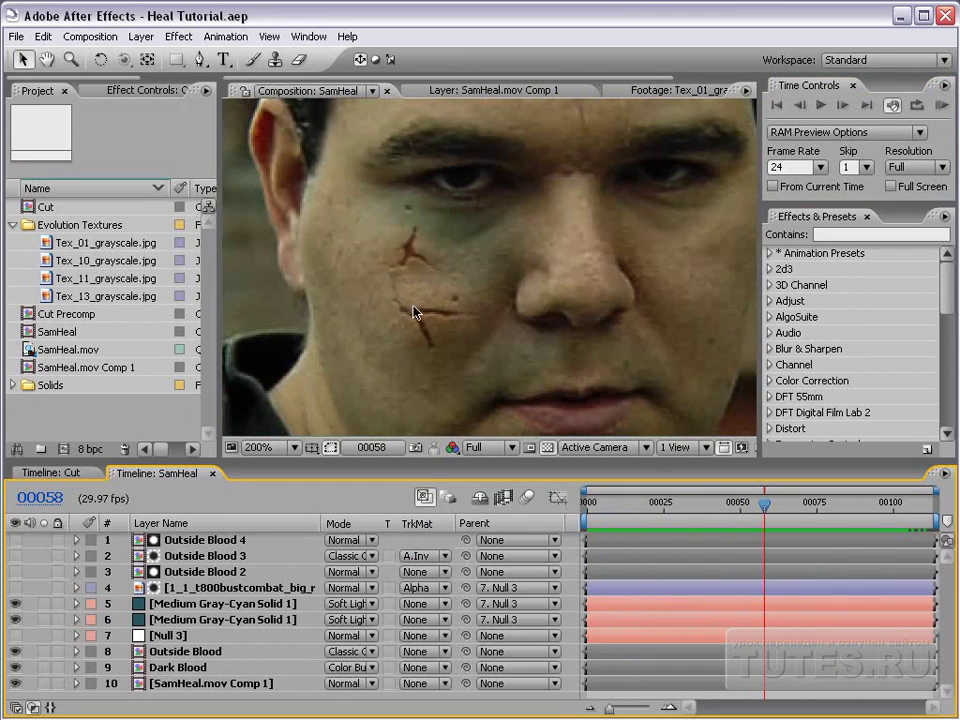
left_click_drag(763, 506, 716, 524)
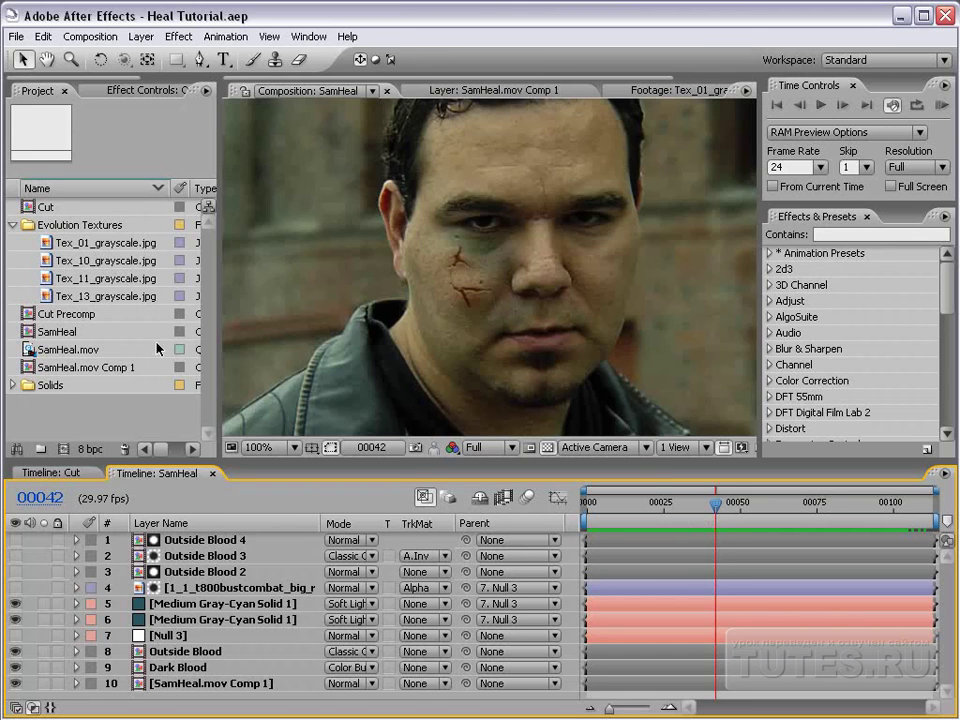
Step: Create a new composition from the SamHeal.mov footage and save the project
left_click(78, 405)
left_click_drag(80, 349, 63, 449)
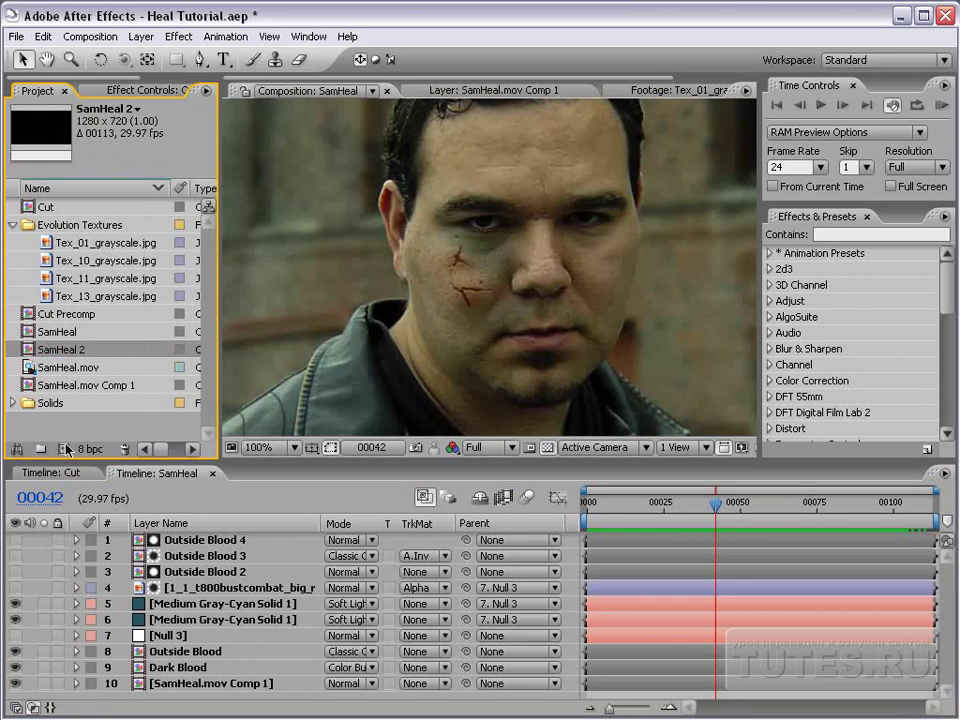
key("ctrl+s")
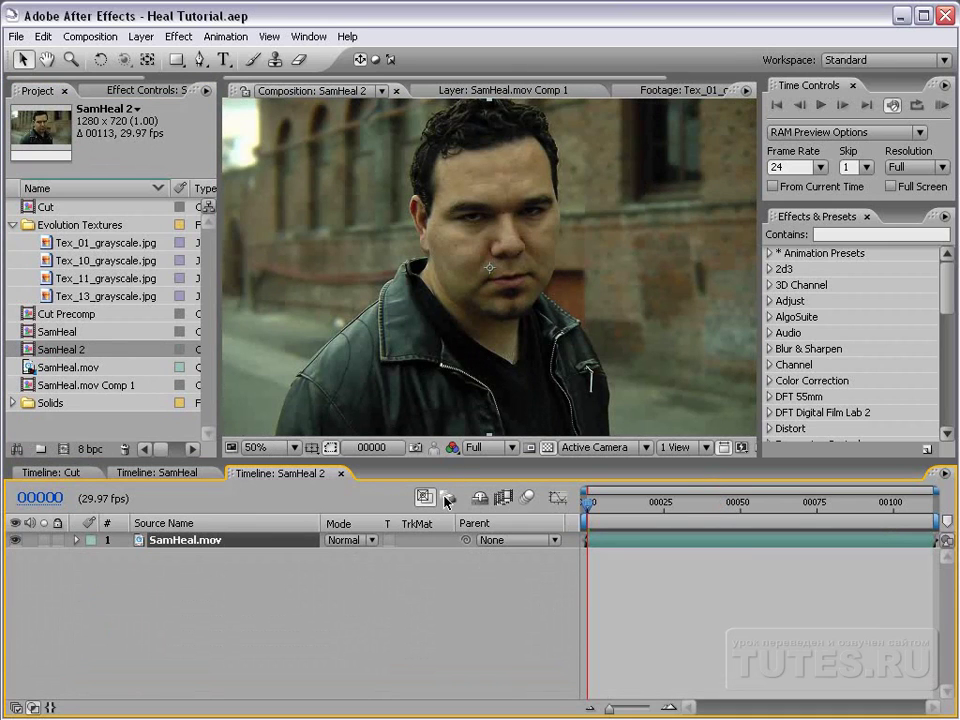
left_click(410, 581)
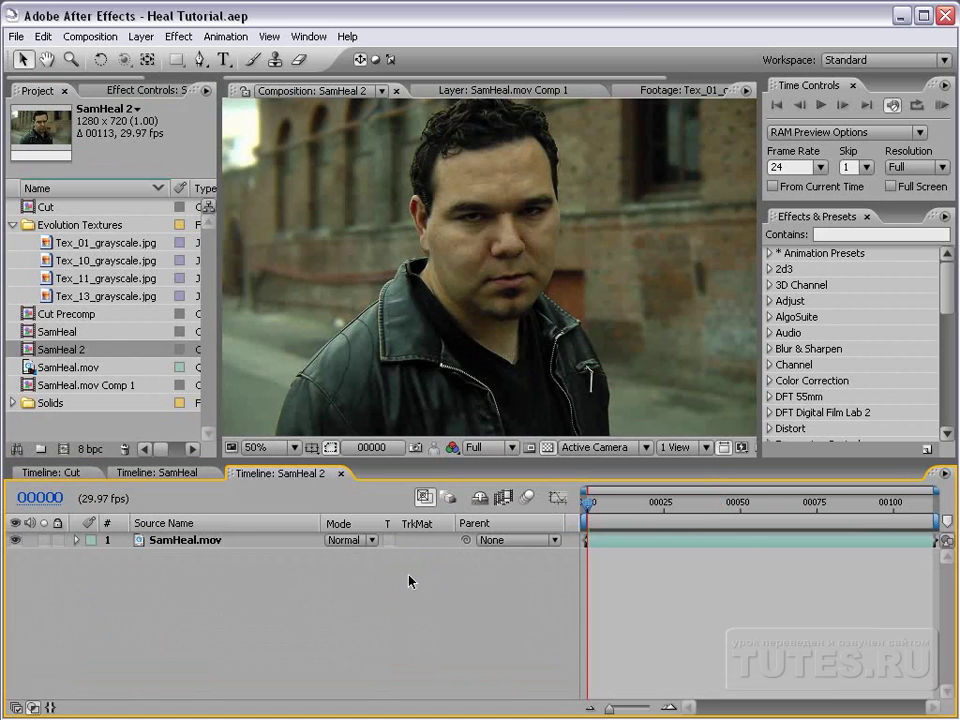
Step: Apply the Remove Grain effect to the SamHeal.mov layer and set its viewing mode to Final Output
scroll(500, 185, "up", 2)
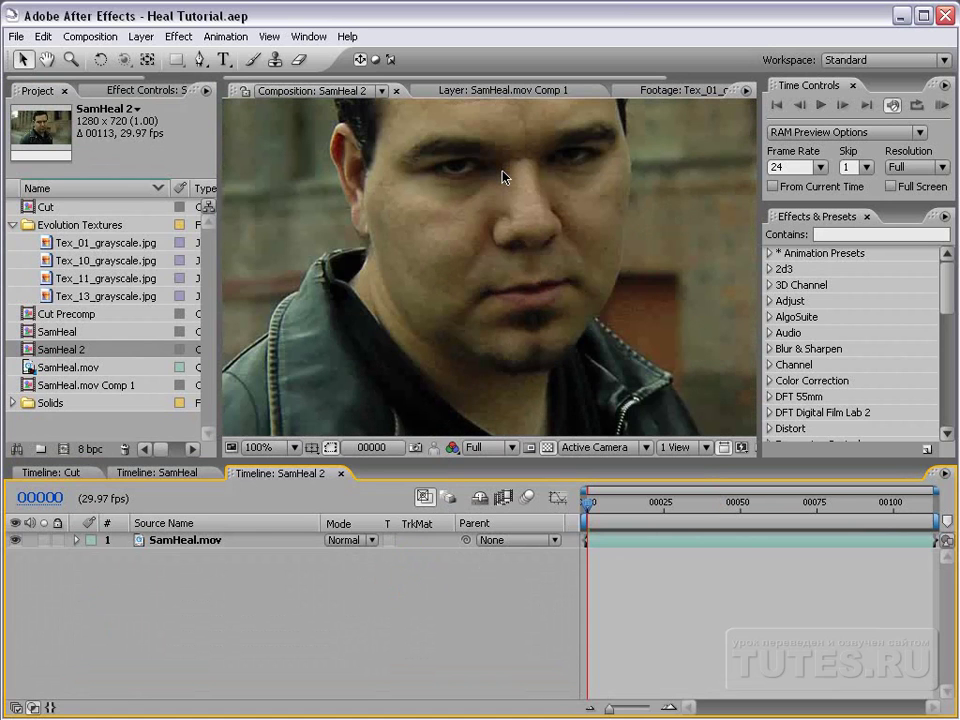
scroll(485, 296, "down", 2)
left_click(466, 288)
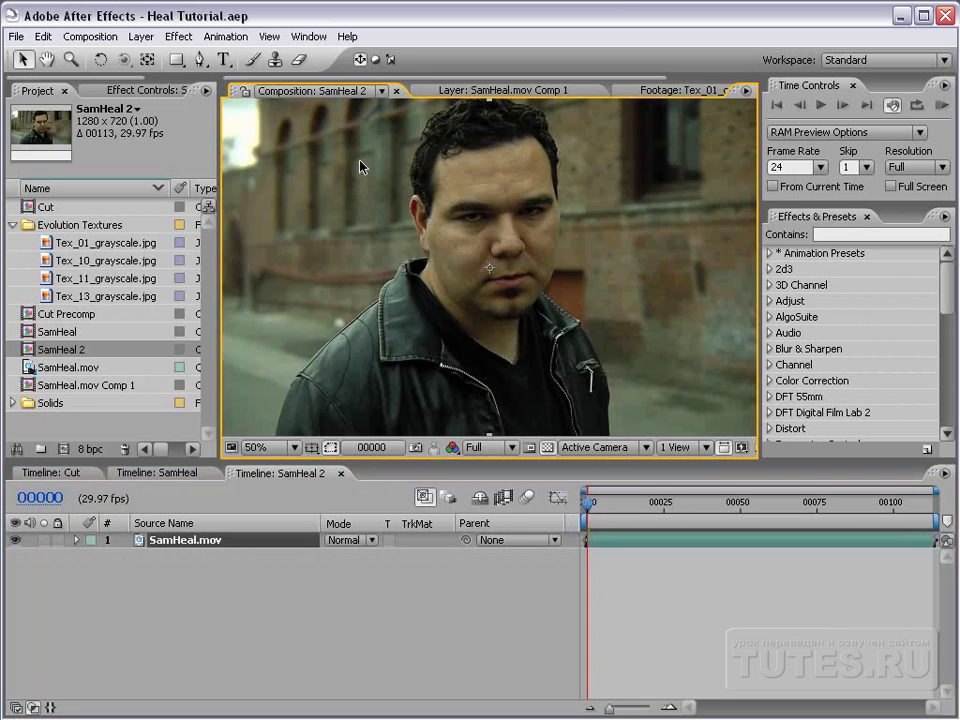
left_click(178, 36)
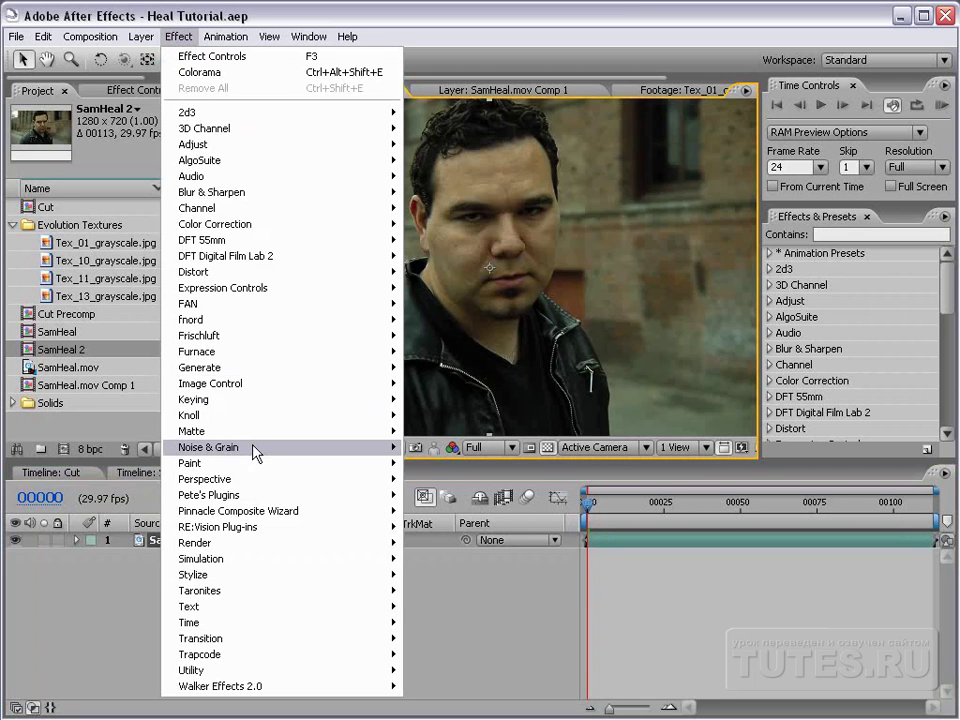
mouse_move(272, 450)
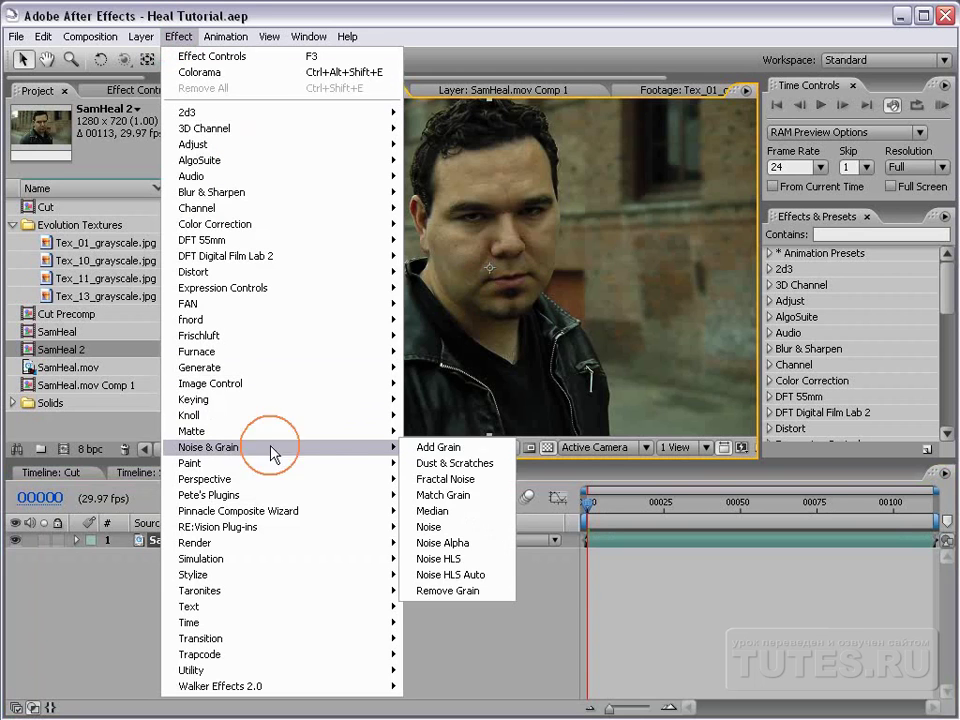
left_click(483, 598)
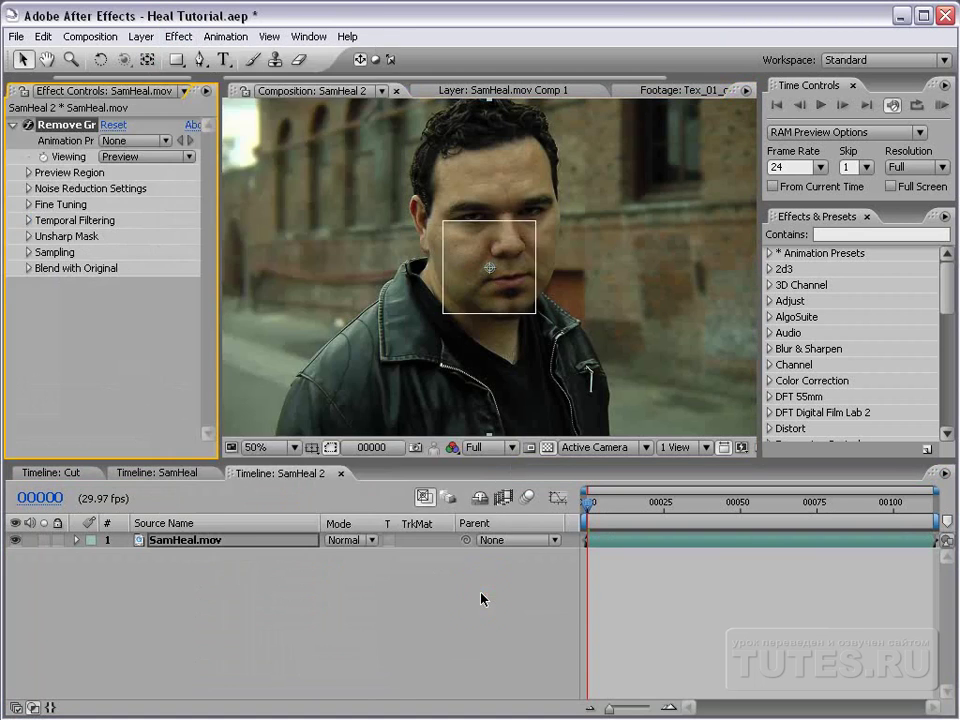
left_click(130, 157)
left_click(152, 210)
key("period")
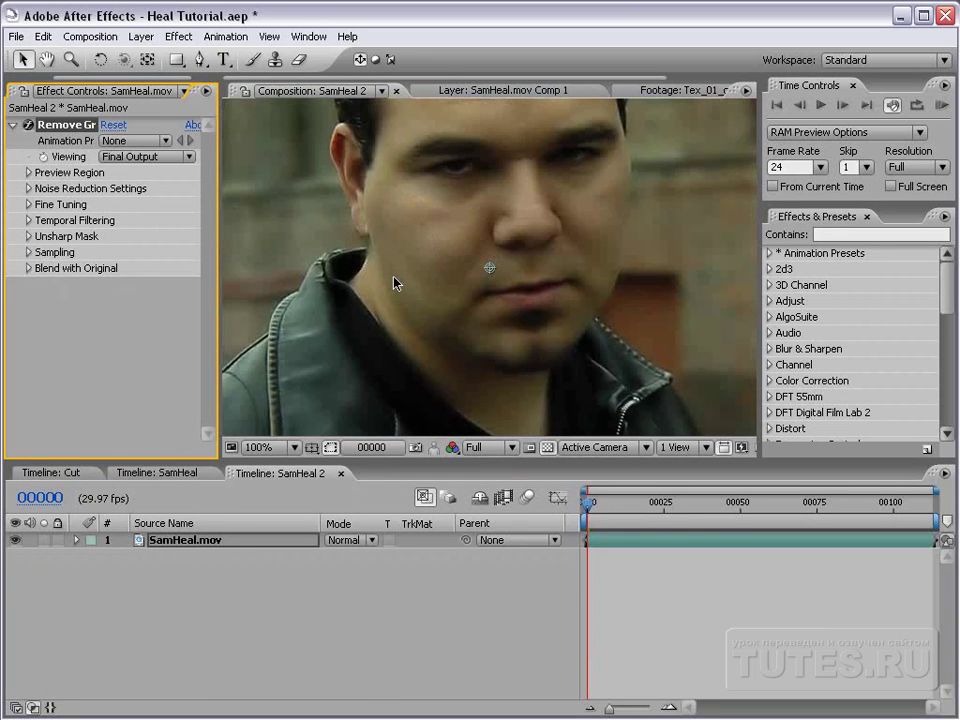
Step: Add a Curves effect to the SamHeal.mov layer and raise the RGB midtones to brighten it, with a second point holding the shadows
left_click(178, 36)
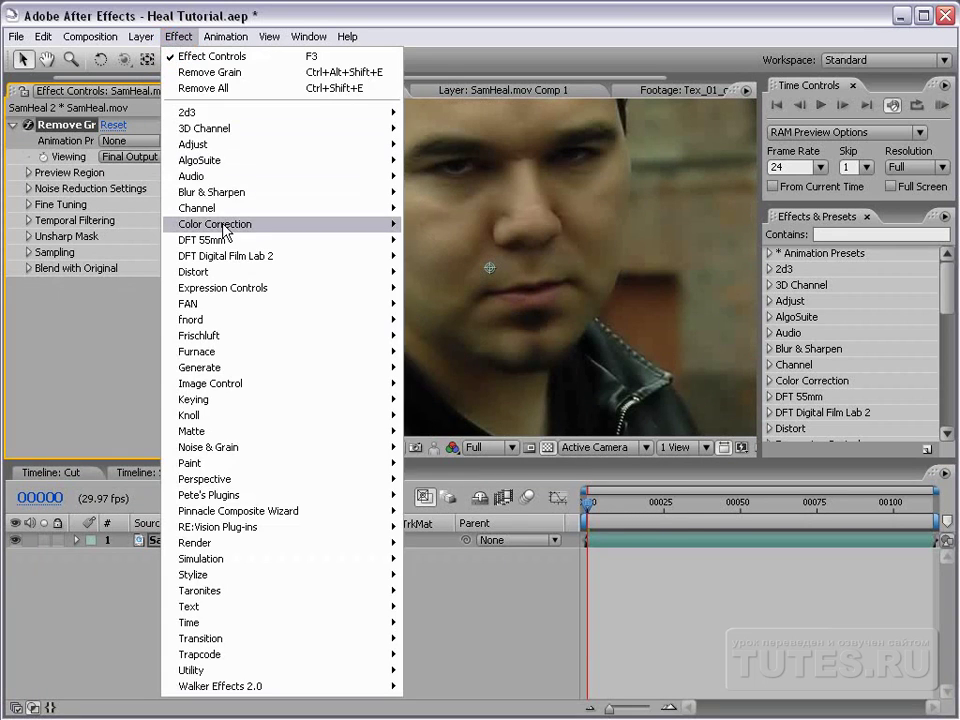
mouse_move(391, 233)
left_click(456, 431)
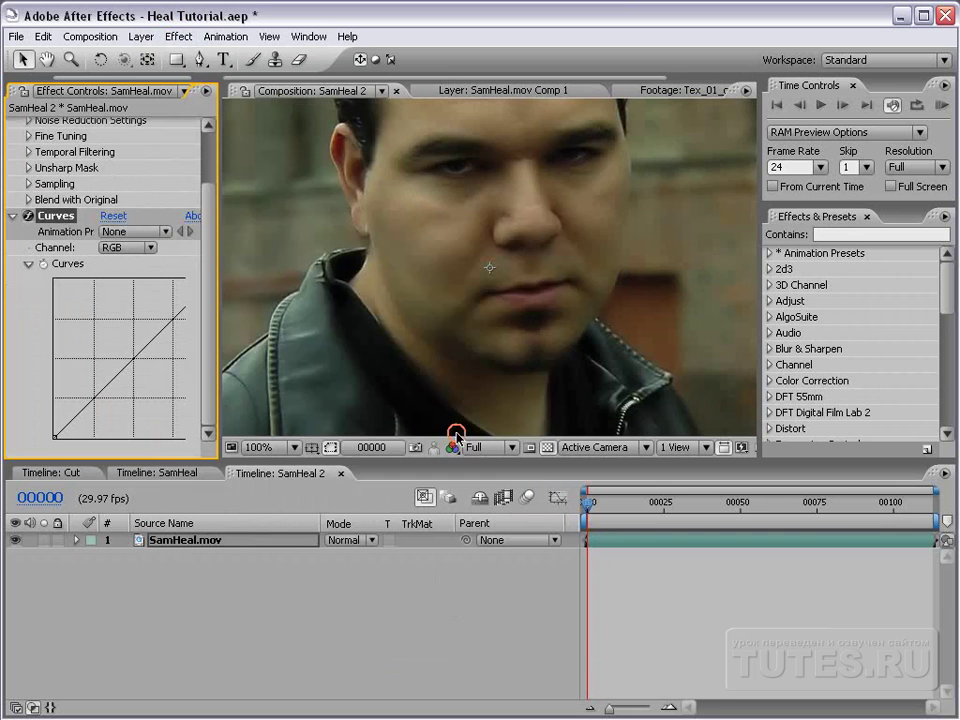
left_click_drag(139, 354, 139, 336)
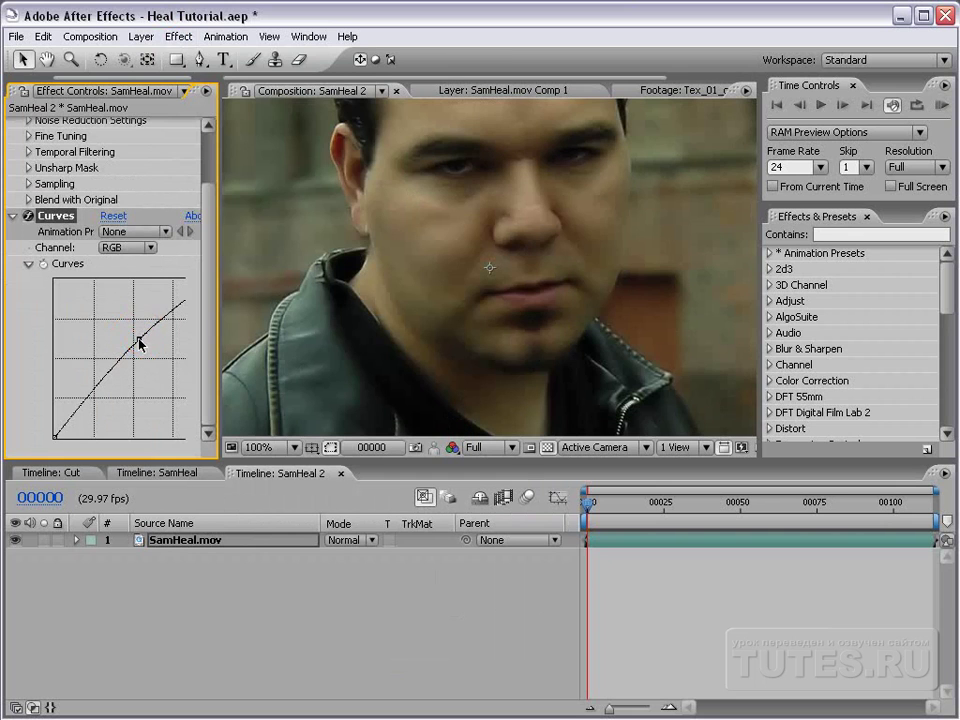
left_click_drag(94, 378, 94, 388)
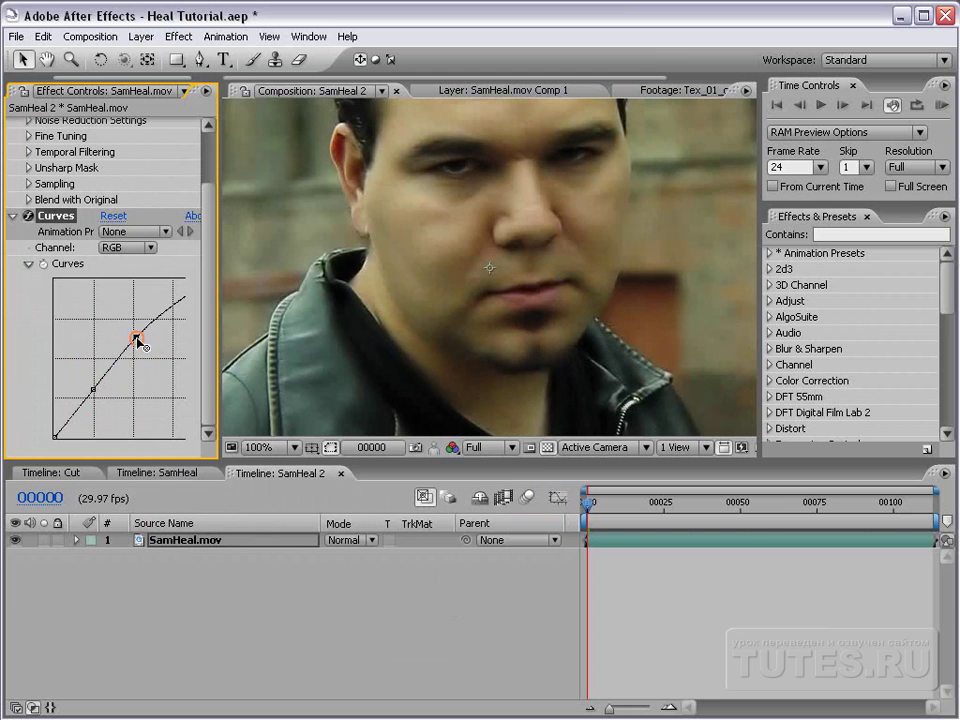
left_click_drag(136, 337, 136, 334)
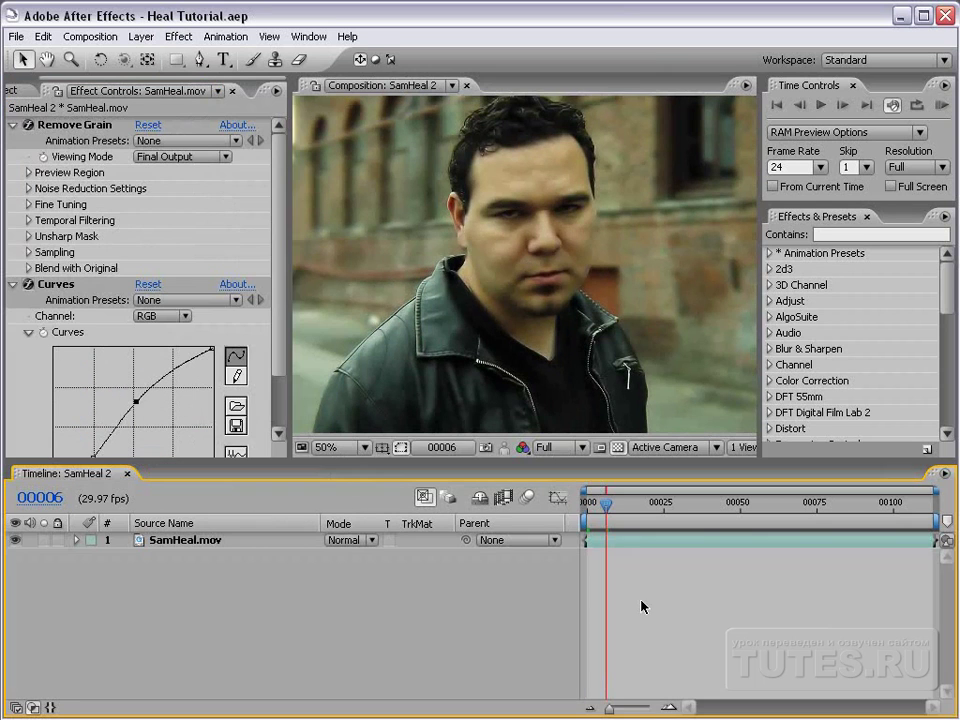
right_click(372, 226)
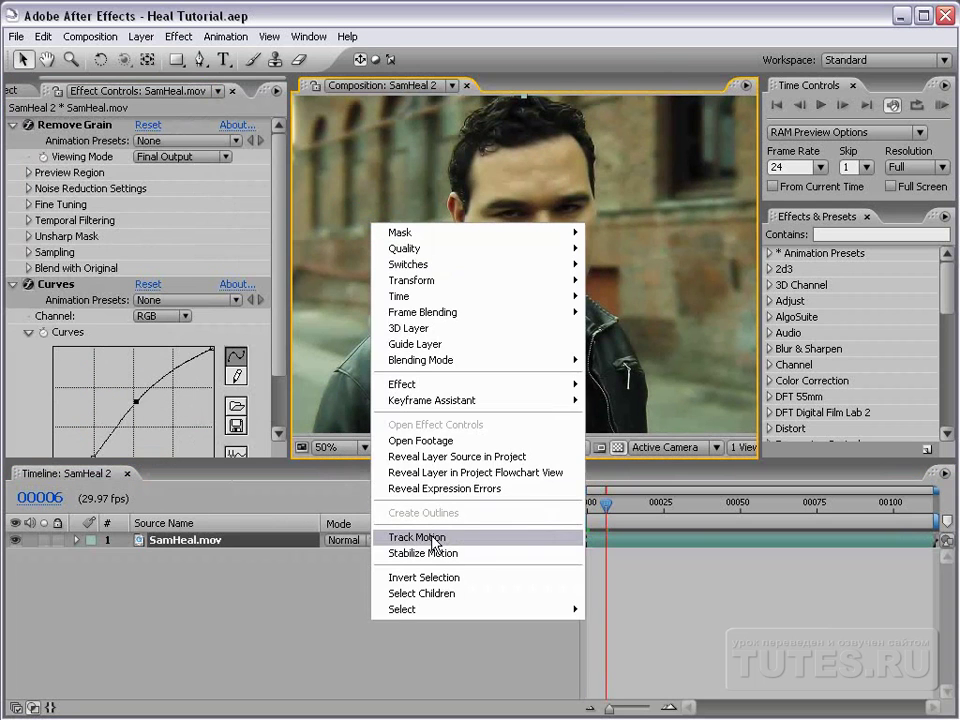
left_click(480, 540)
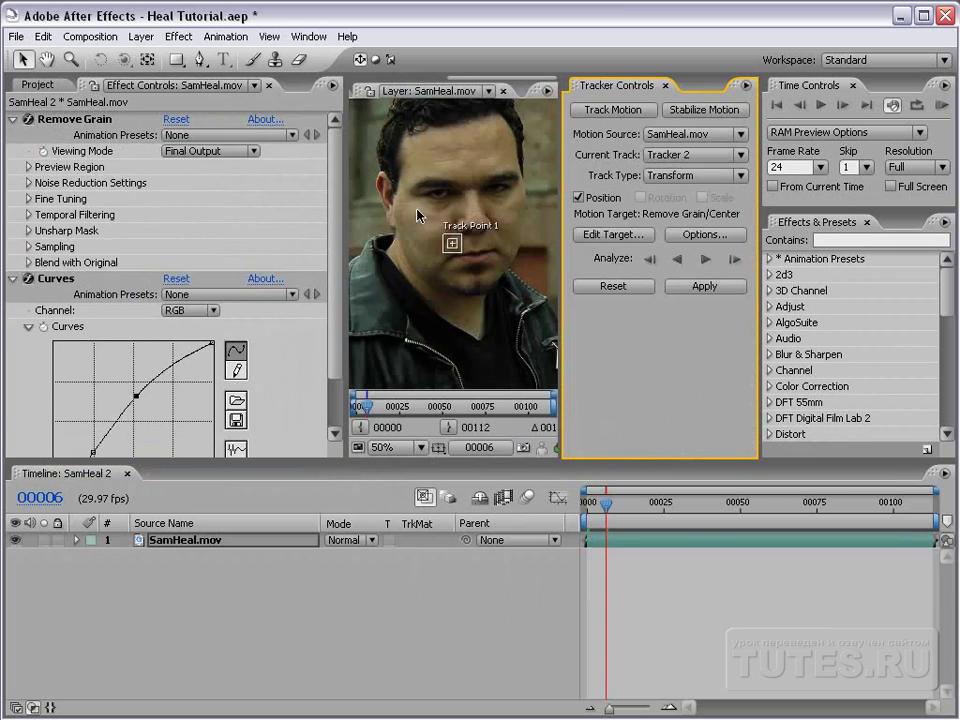
scroll(476, 251, "up", 2)
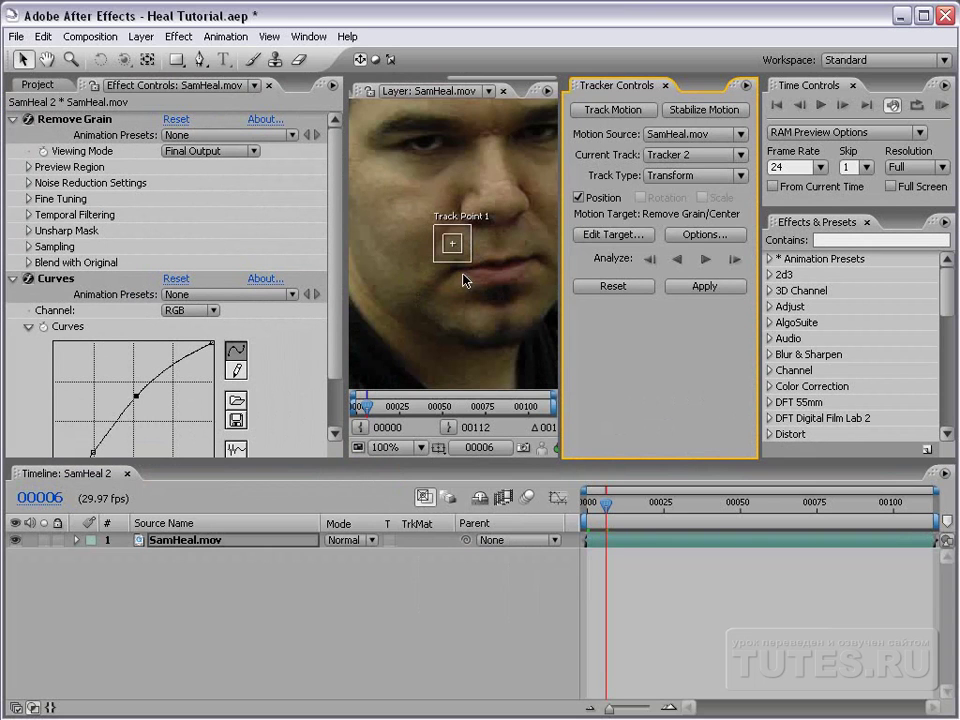
scroll(465, 287, "down", 2)
left_click(503, 91)
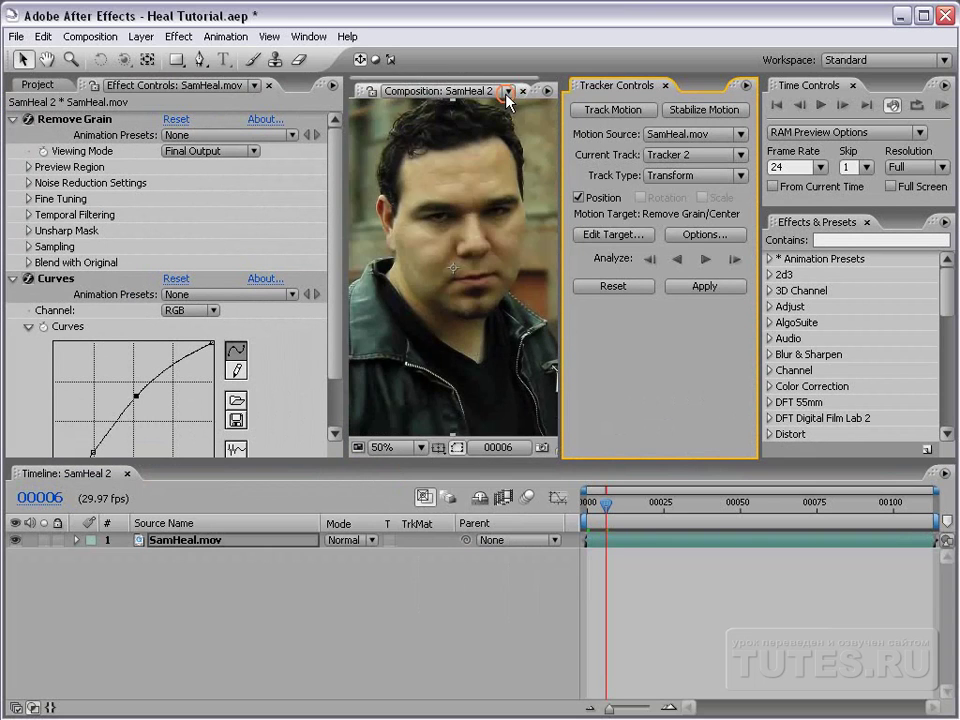
left_click(665, 85)
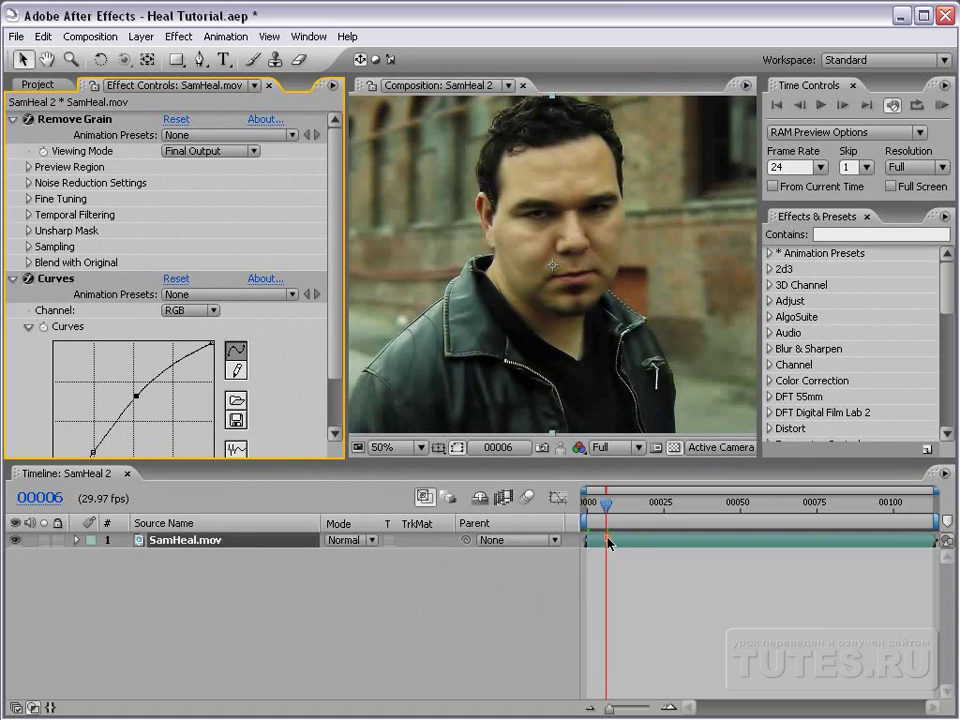
Step: Pre-compose the SamHeal.mov layer as "Footage", moving all attributes into the new composition
left_click(85, 570)
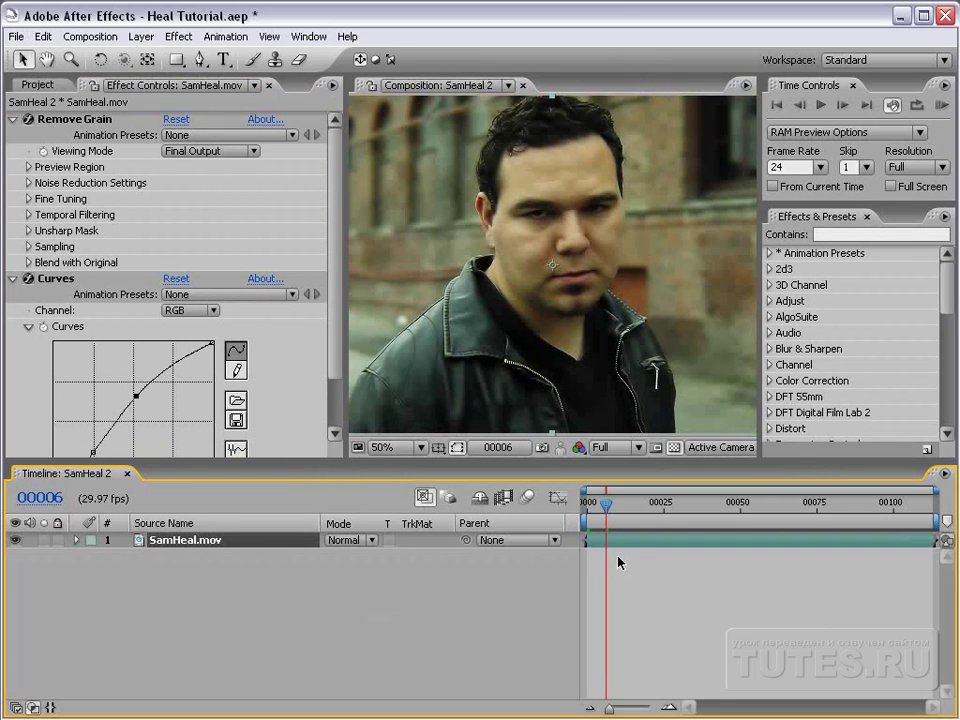
left_click(141, 36)
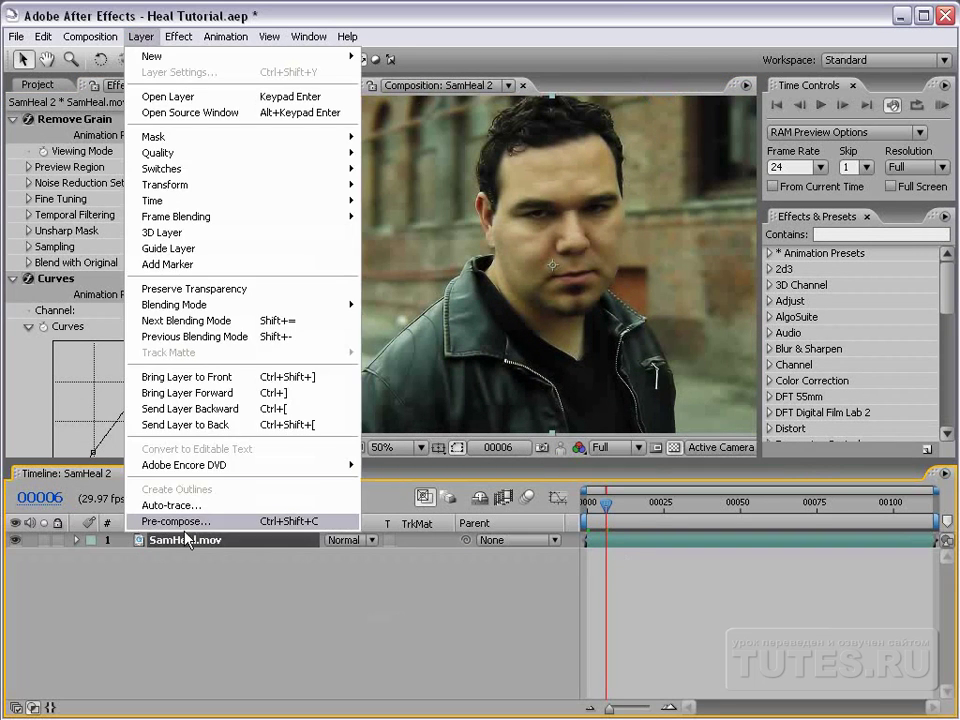
left_click(210, 524)
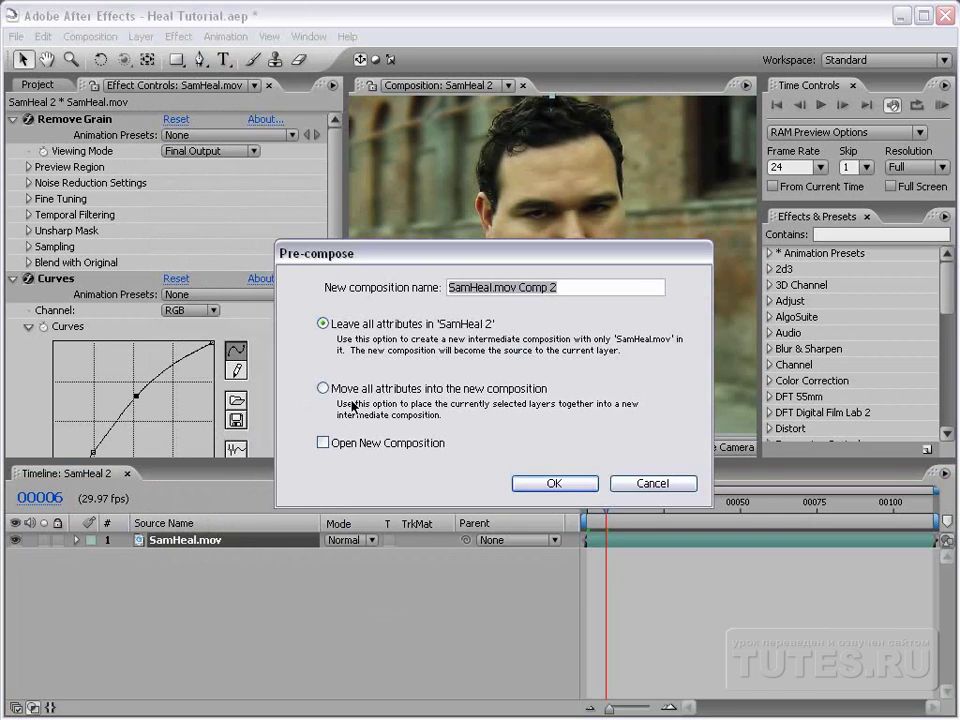
left_click(322, 388)
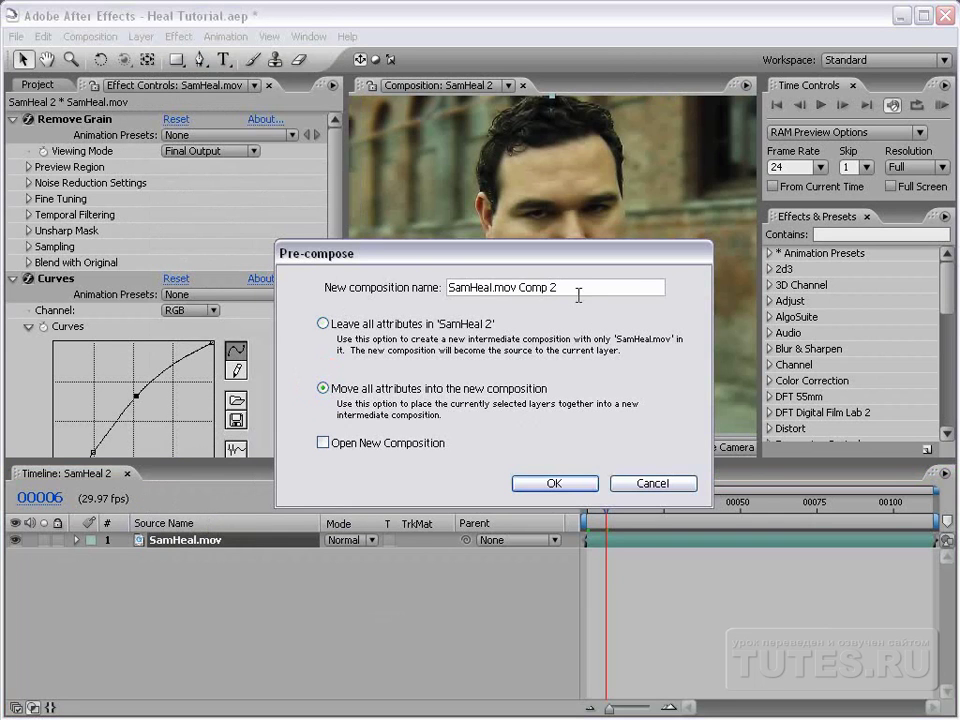
left_click_drag(578, 292, 437, 288)
type("Footage")
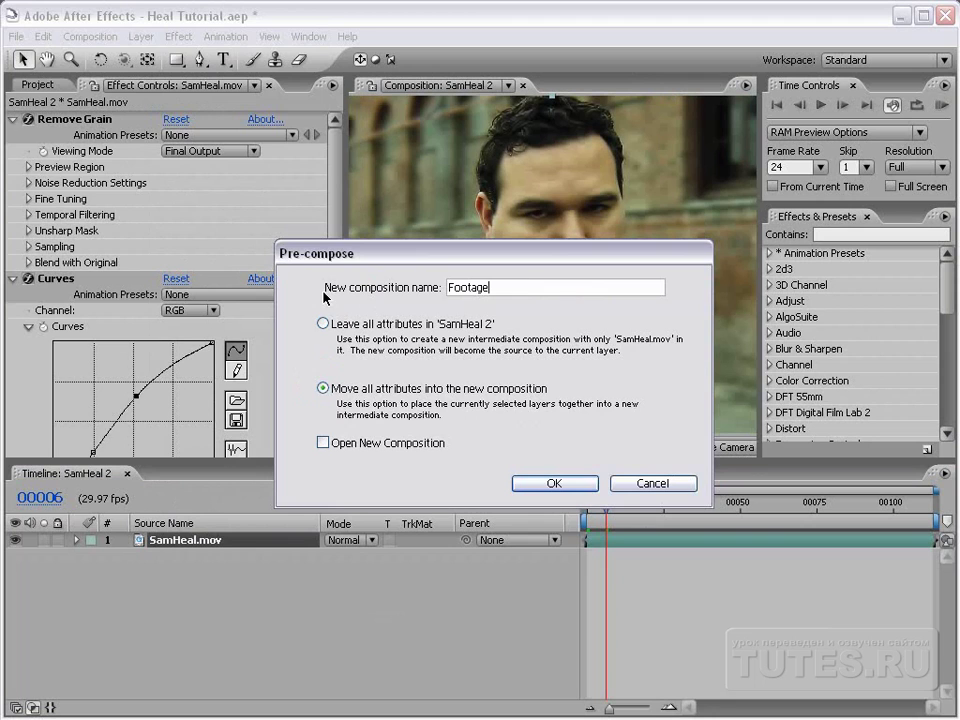
left_click(560, 484)
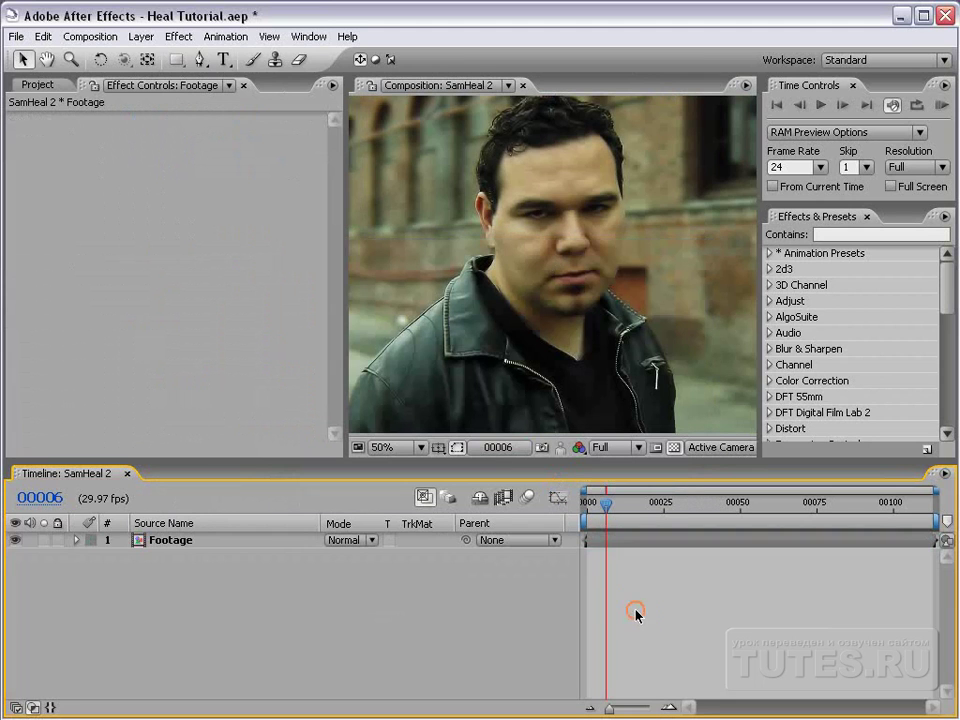
Step: Start motion tracking on the Footage layer with Rotation and Scale enabled in addition to Position
left_click(607, 542)
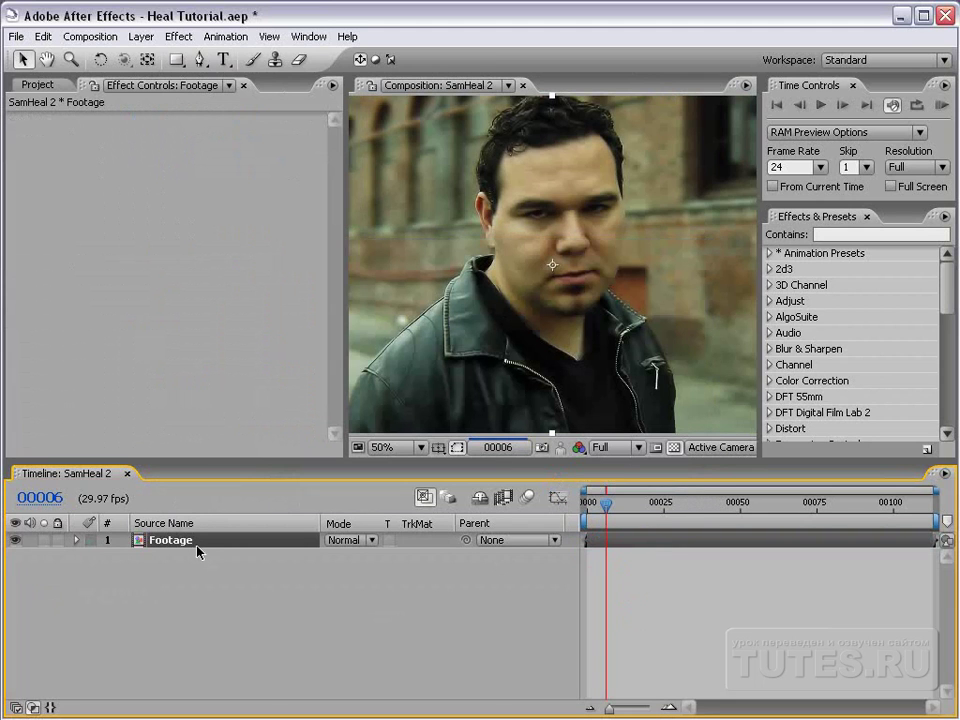
right_click(377, 132)
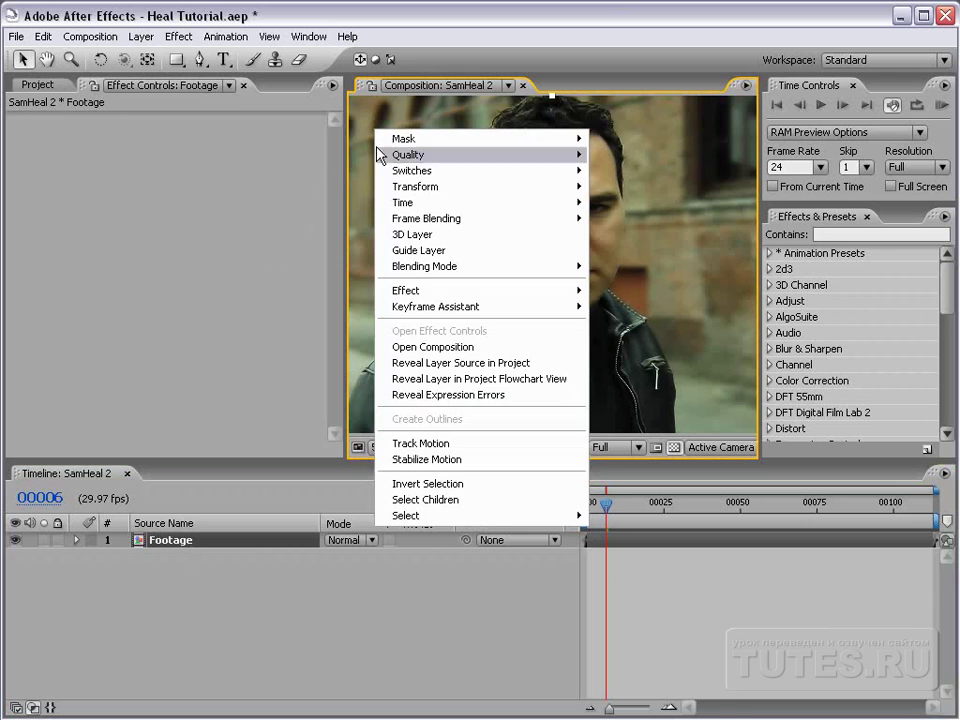
left_click(407, 443)
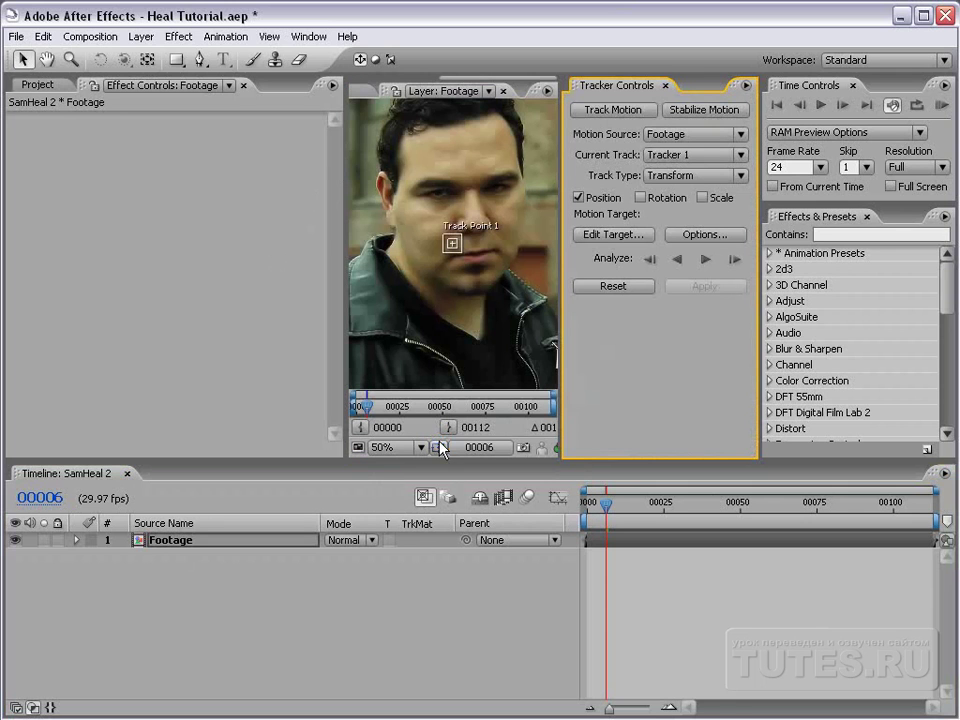
left_click_drag(332, 231, 167, 231)
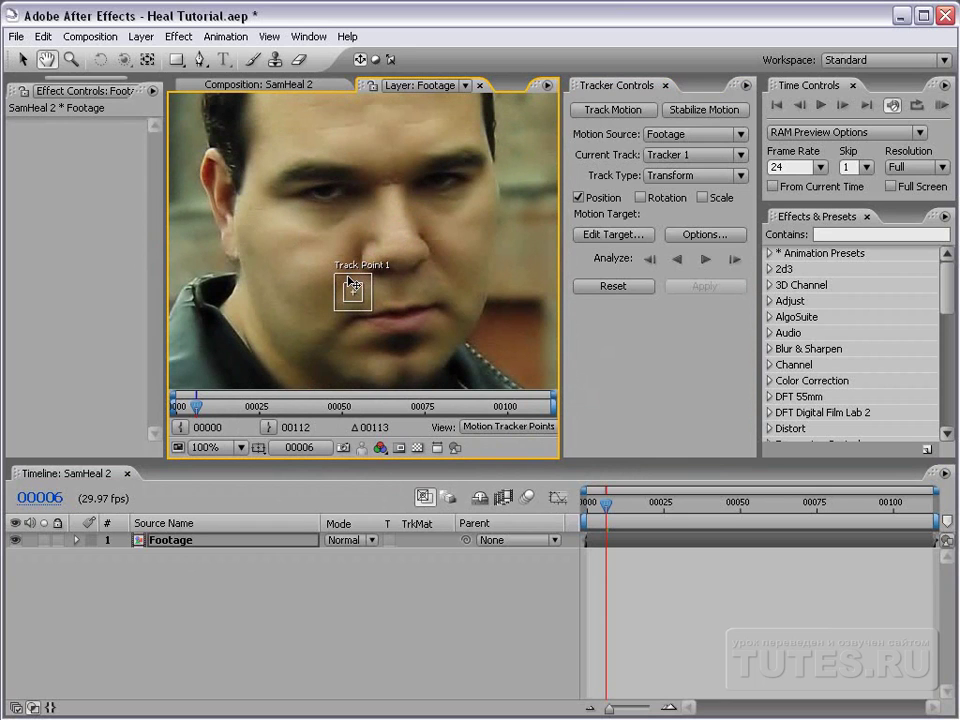
left_click(641, 198)
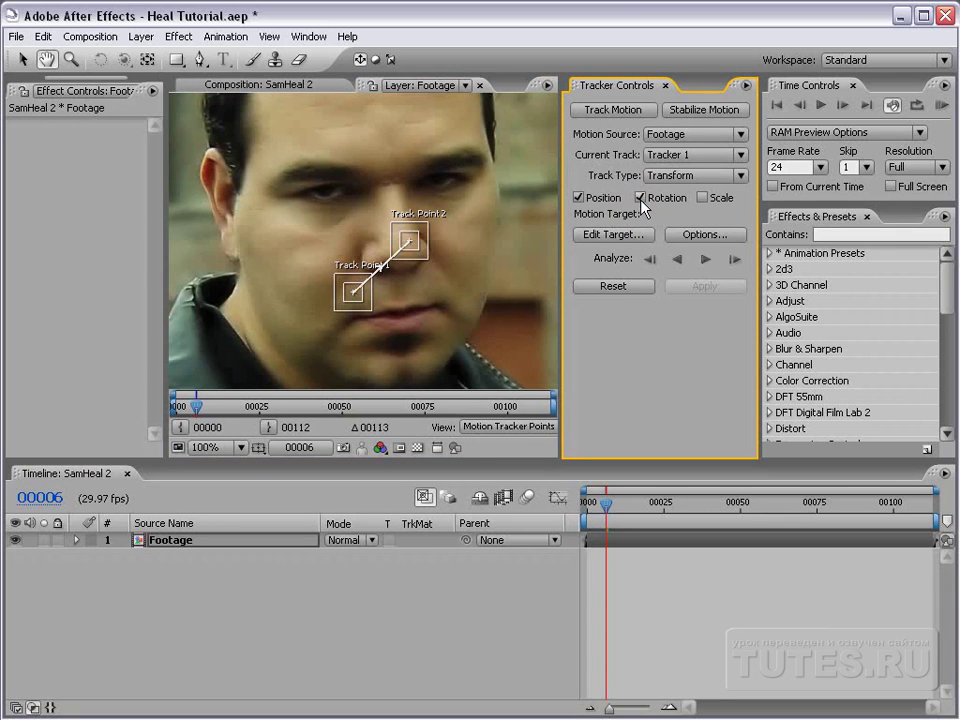
left_click(702, 198)
key("period")
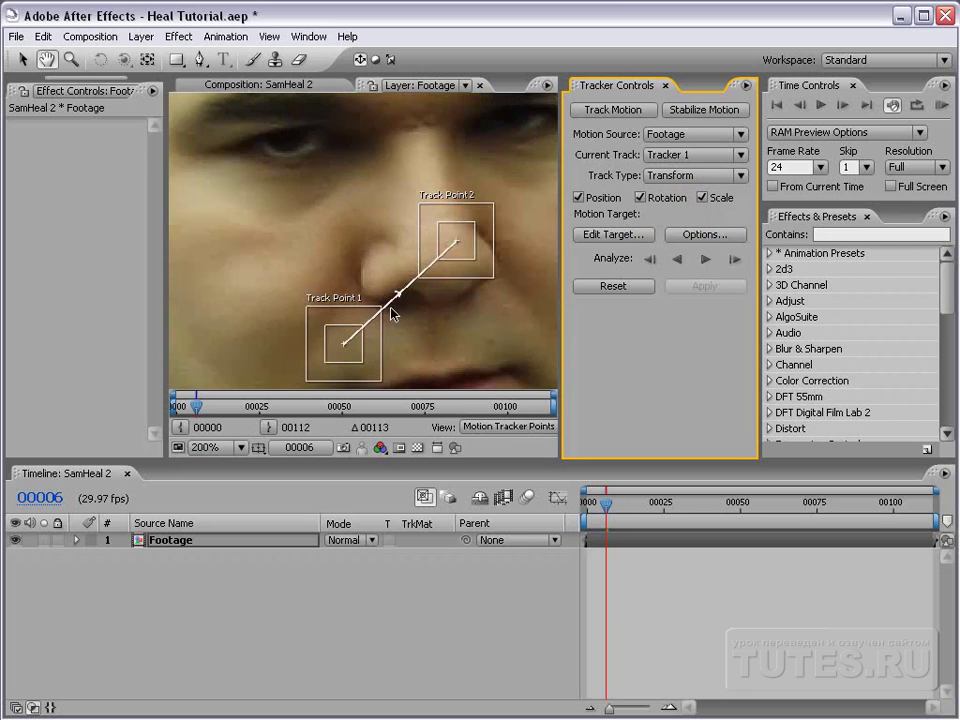
Step: Place Track Point 1 over the eye nearer the visible ear and Track Point 2 over the nostril, with enlarged feature and search regions
key("comma")
left_click_drag(372, 311, 252, 210)
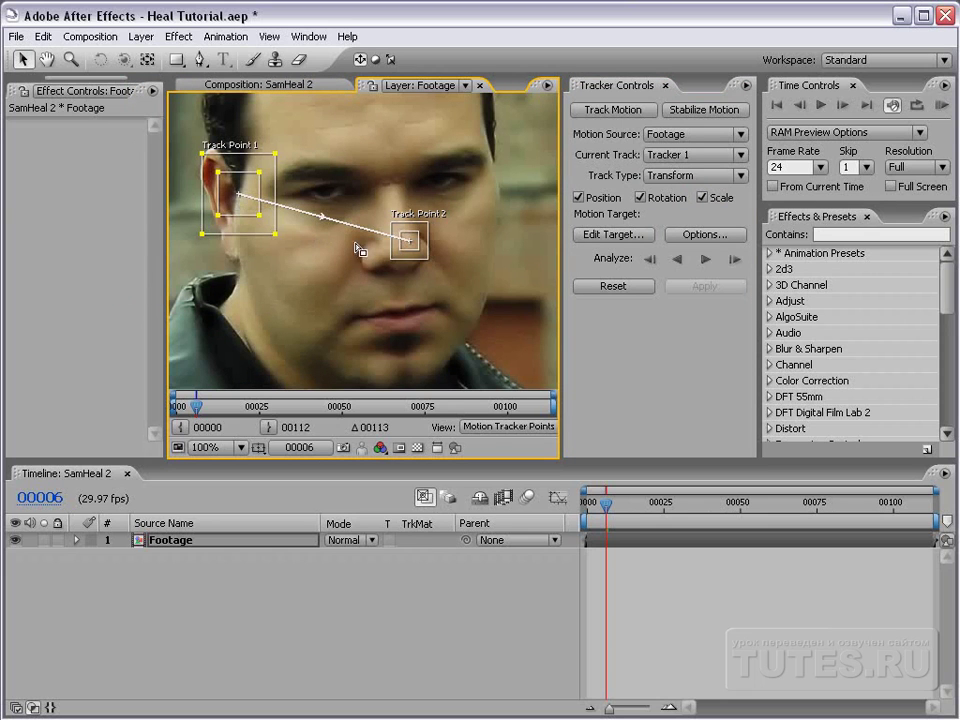
left_click(424, 256)
left_click_drag(424, 256, 418, 307)
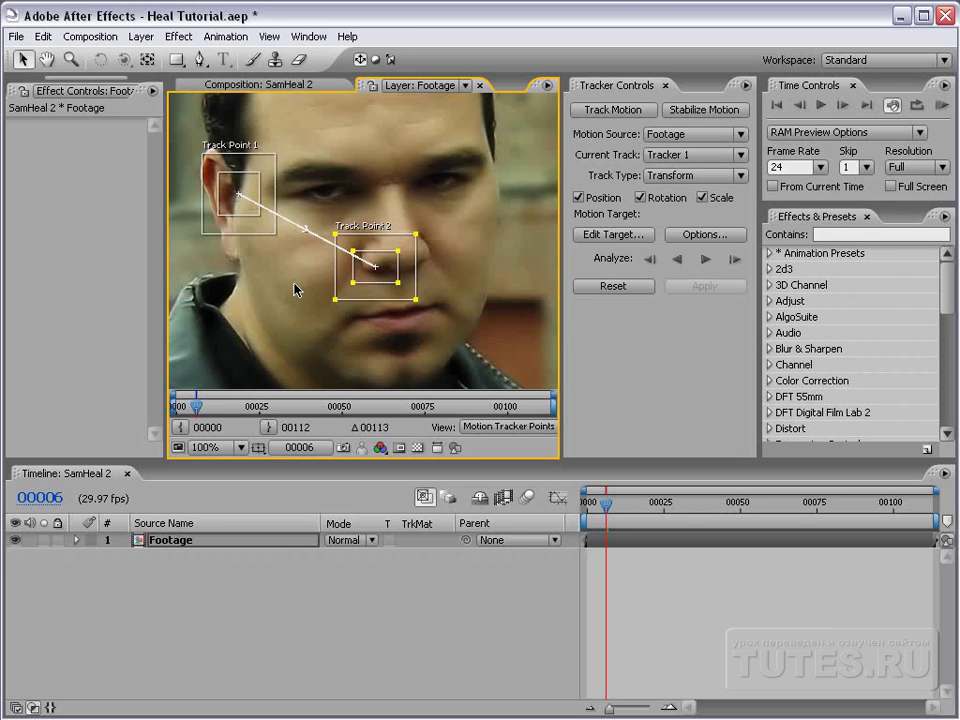
left_click_drag(262, 214, 338, 241)
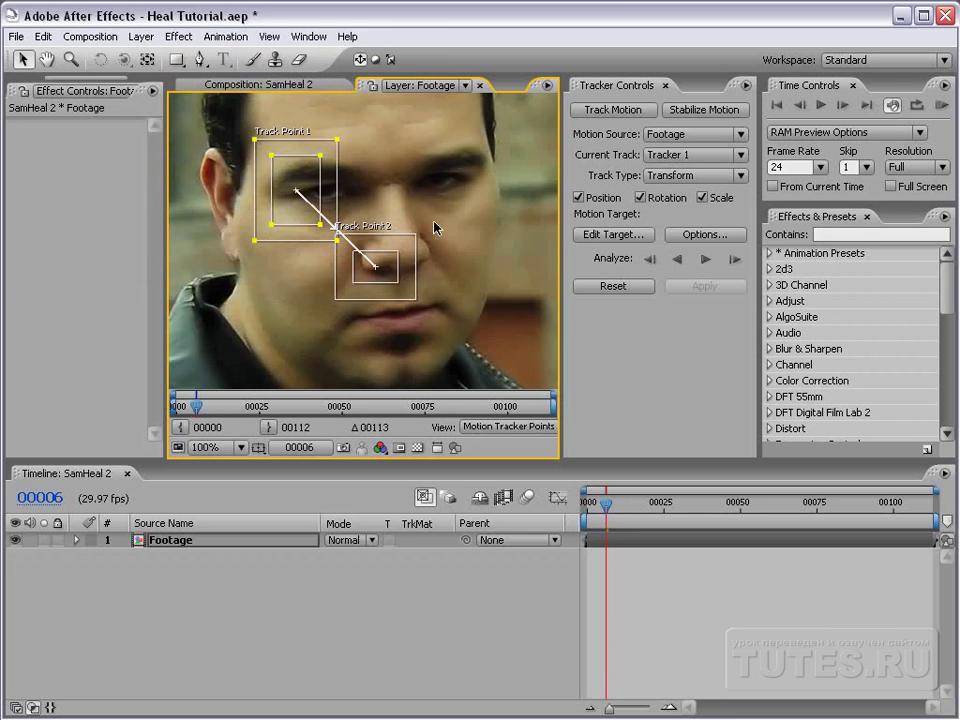
Step: Analyze the track forward through the Footage layer and return to frame 00000
left_click(706, 259)
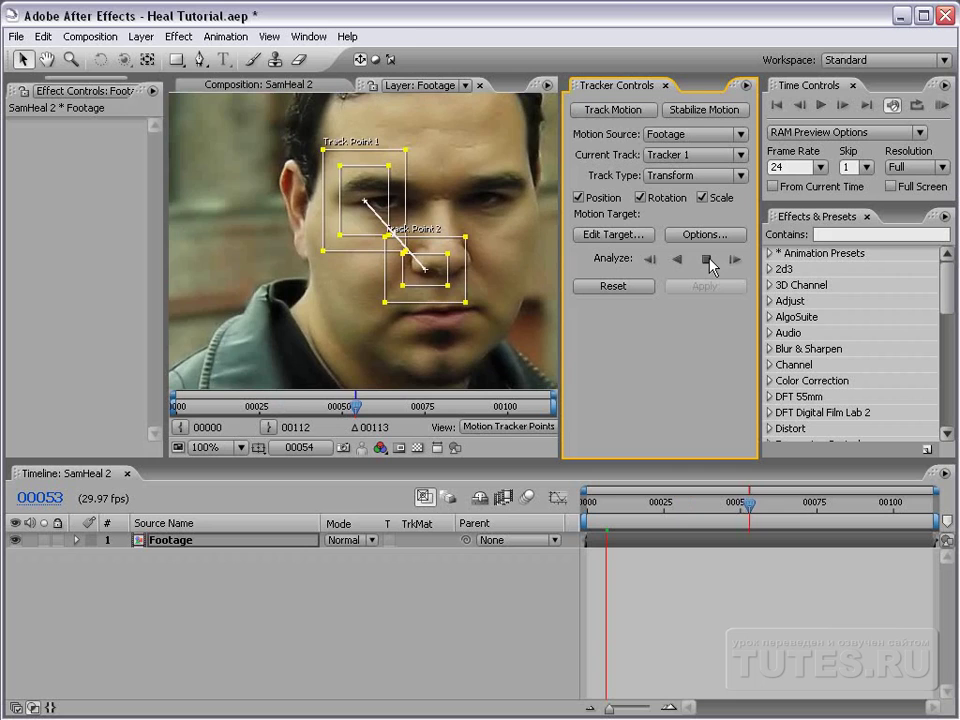
left_click(707, 260)
key("Home")
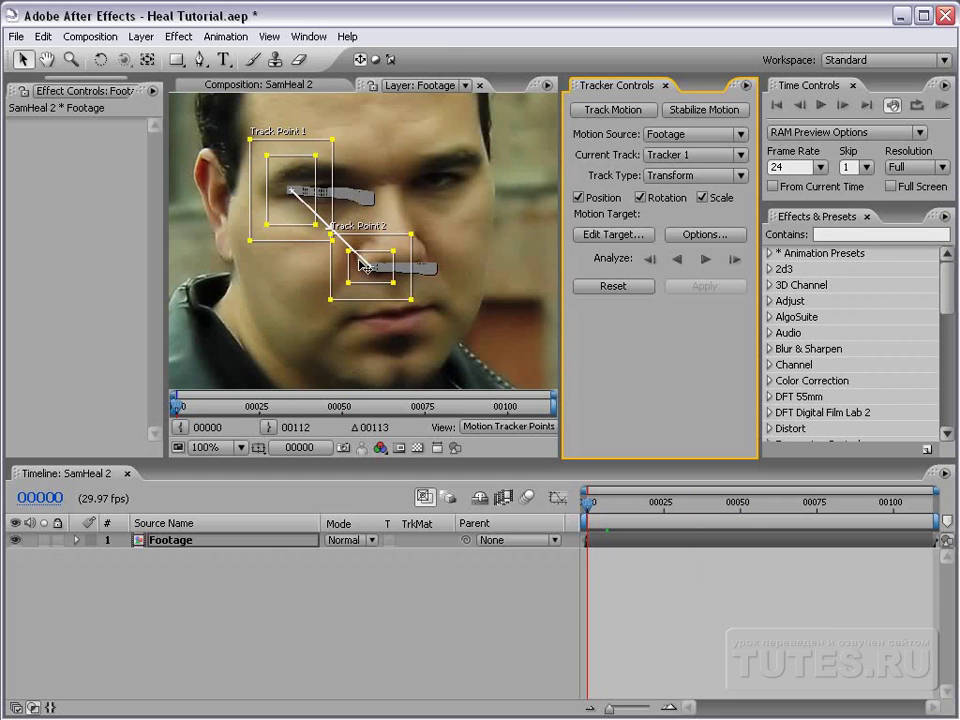
Step: Add a new null object to the SamHeal 2 composition
left_click(310, 560)
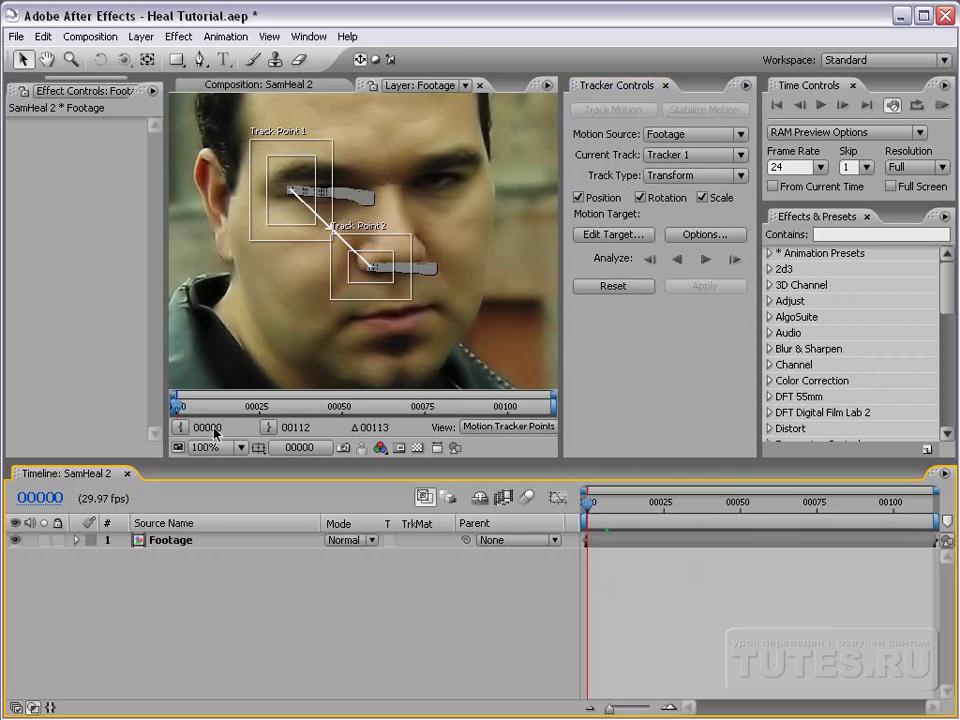
left_click(141, 36)
mouse_move(320, 56)
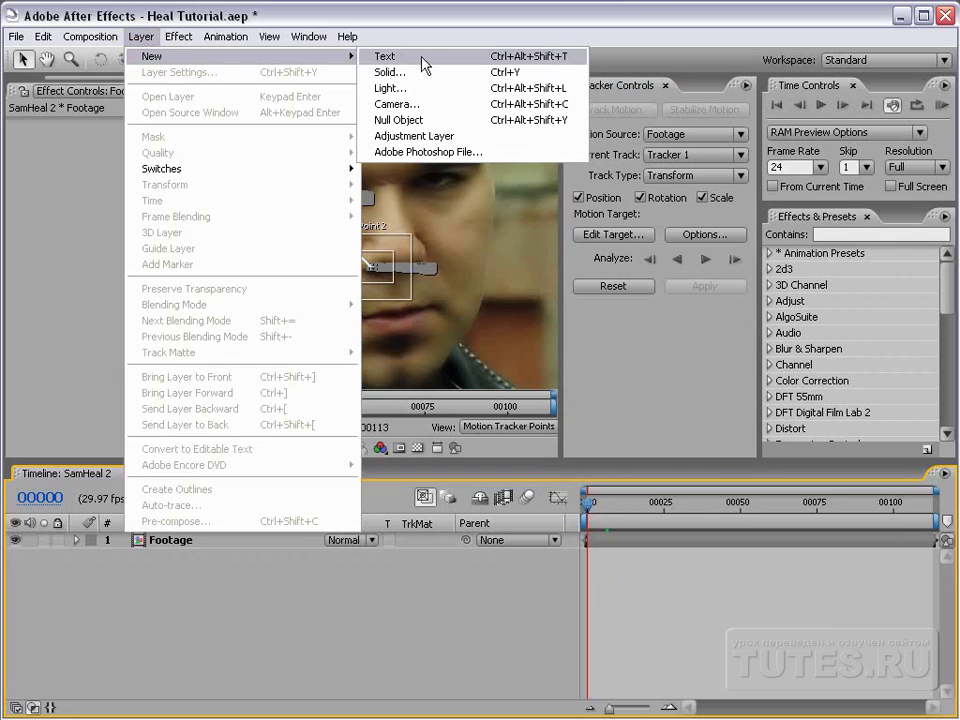
left_click(427, 121)
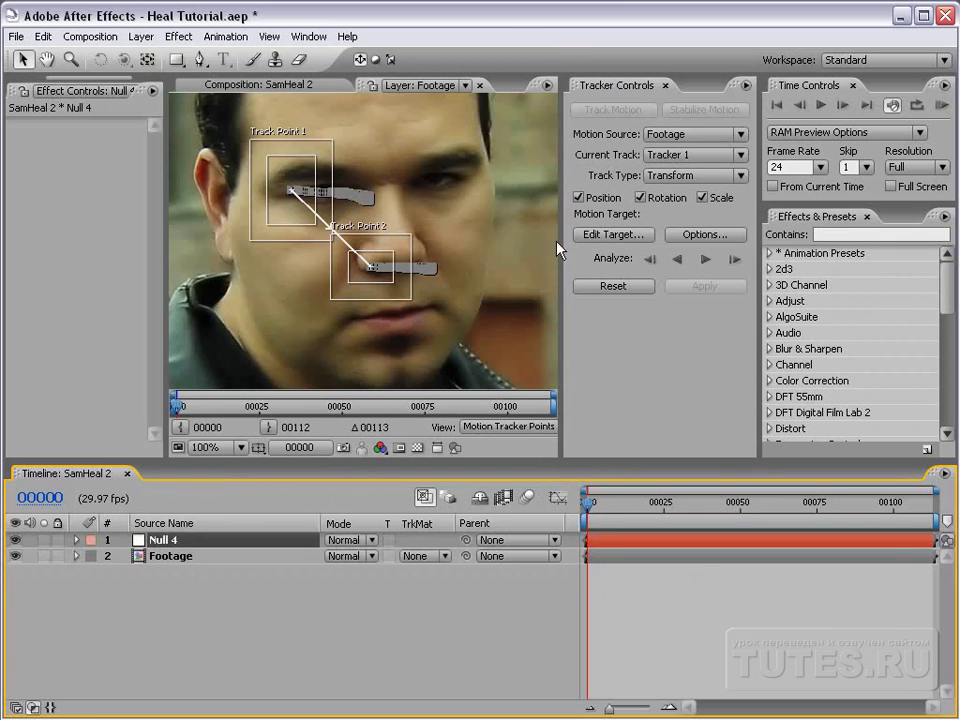
Step: Set the new null as the motion target and apply the tracking data to it in X and Y
left_click(618, 236)
left_click(315, 290)
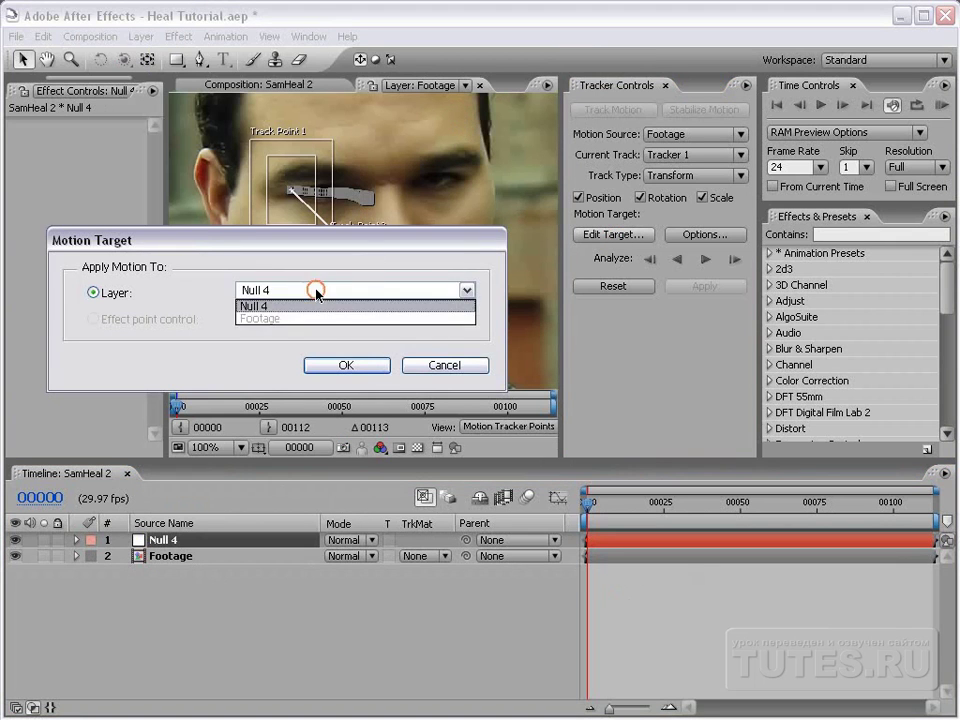
left_click(262, 306)
left_click(355, 367)
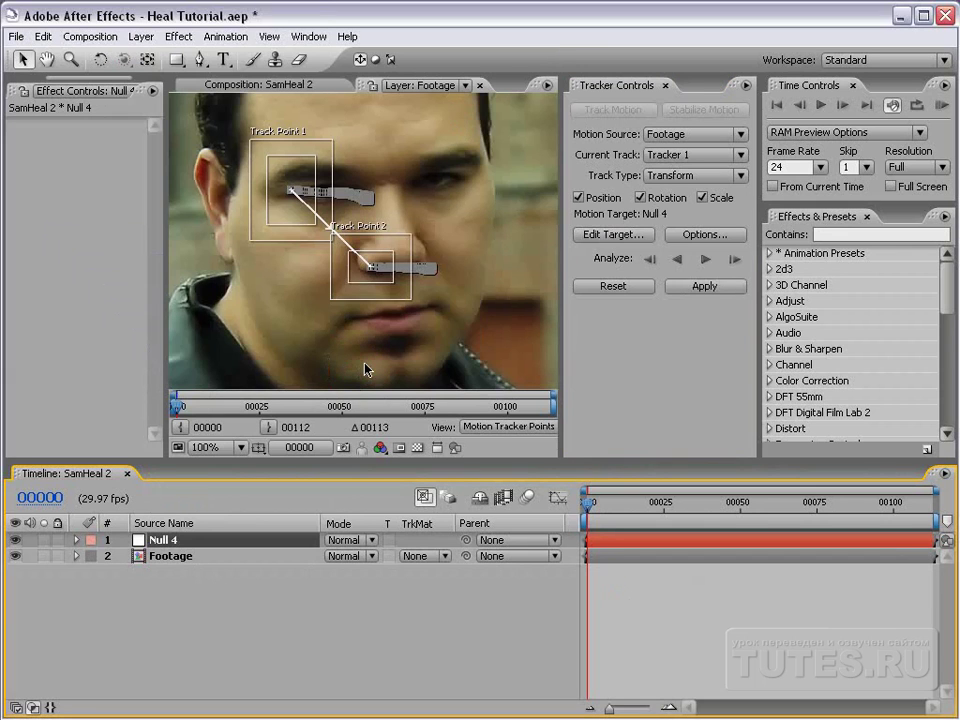
left_click(704, 287)
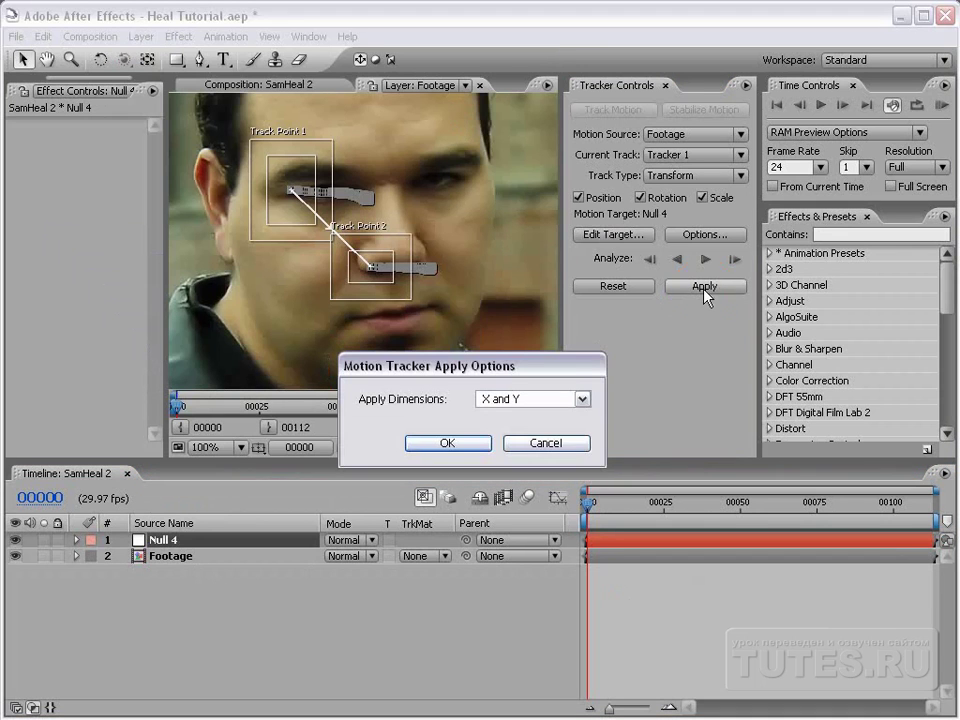
left_click(449, 444)
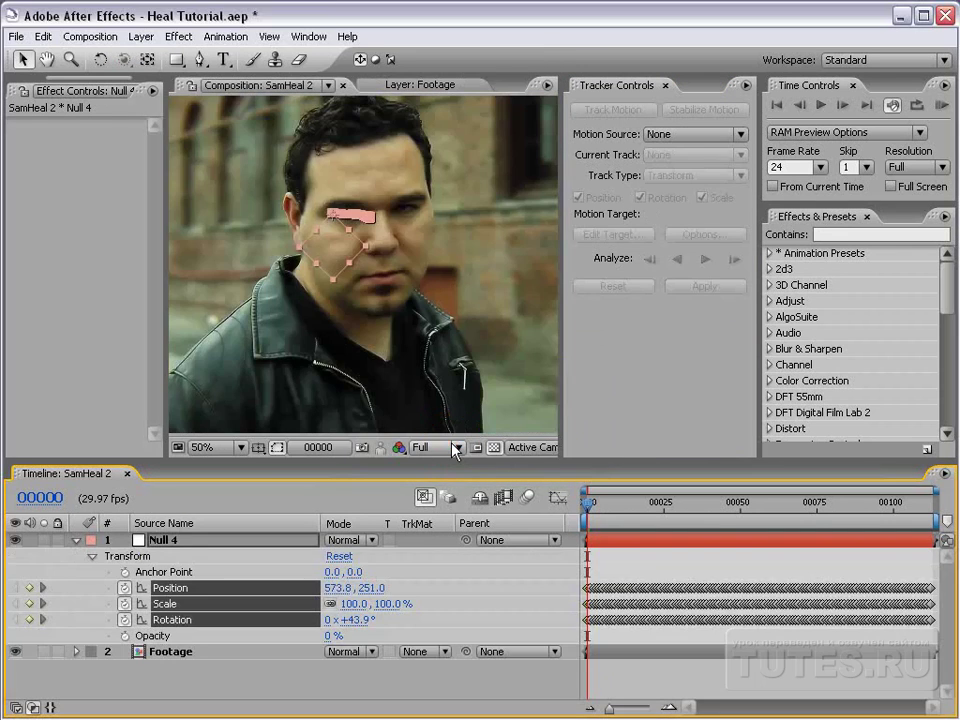
key("period")
key("period")
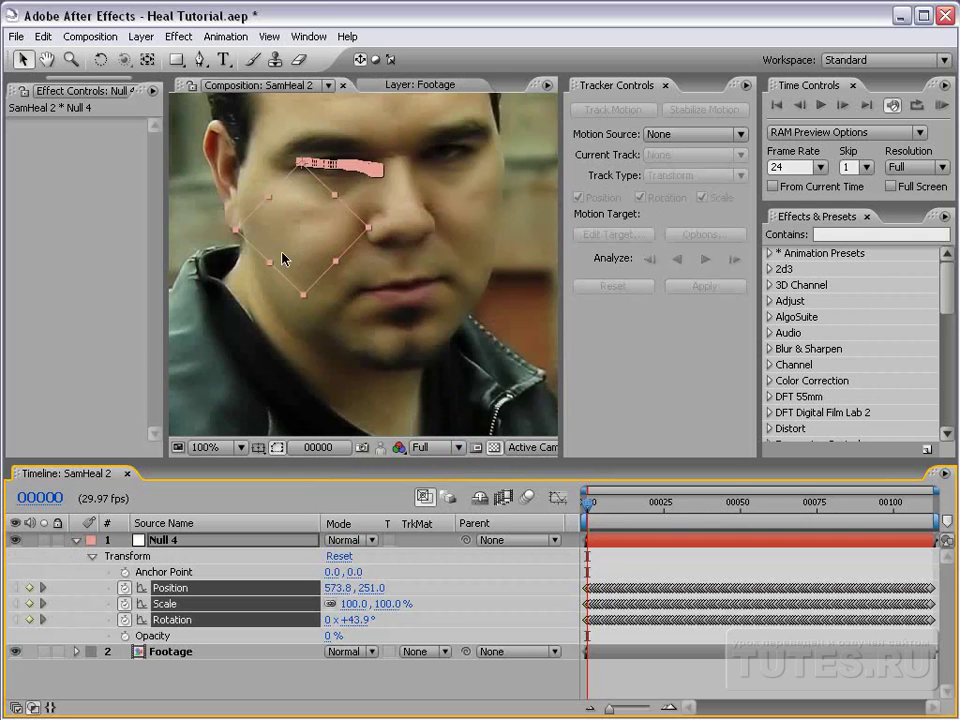
key("comma")
key("comma")
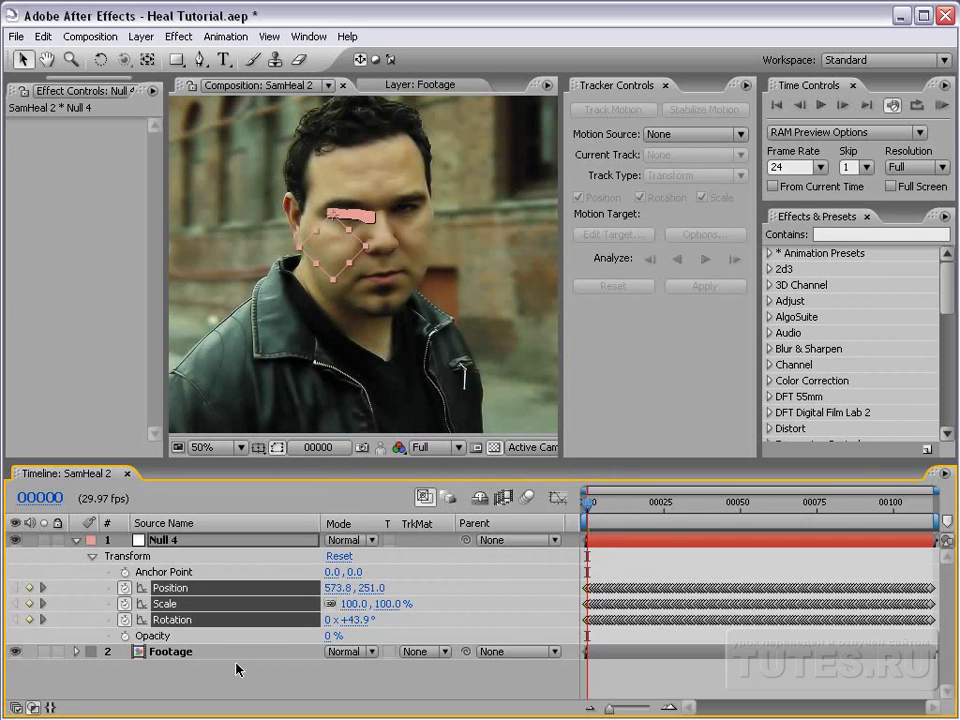
Step: Delete the Remove Grain and Curves effects from SamHeal.mov inside the Footage composition and close that composition
left_click(186, 655)
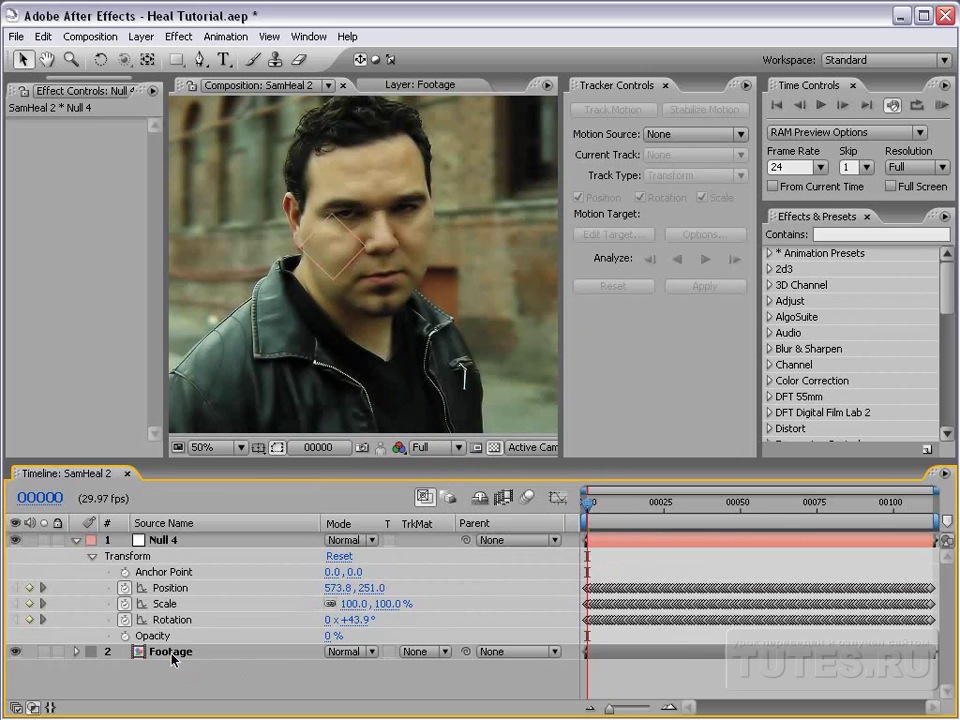
double_click(171, 654)
left_click(617, 545)
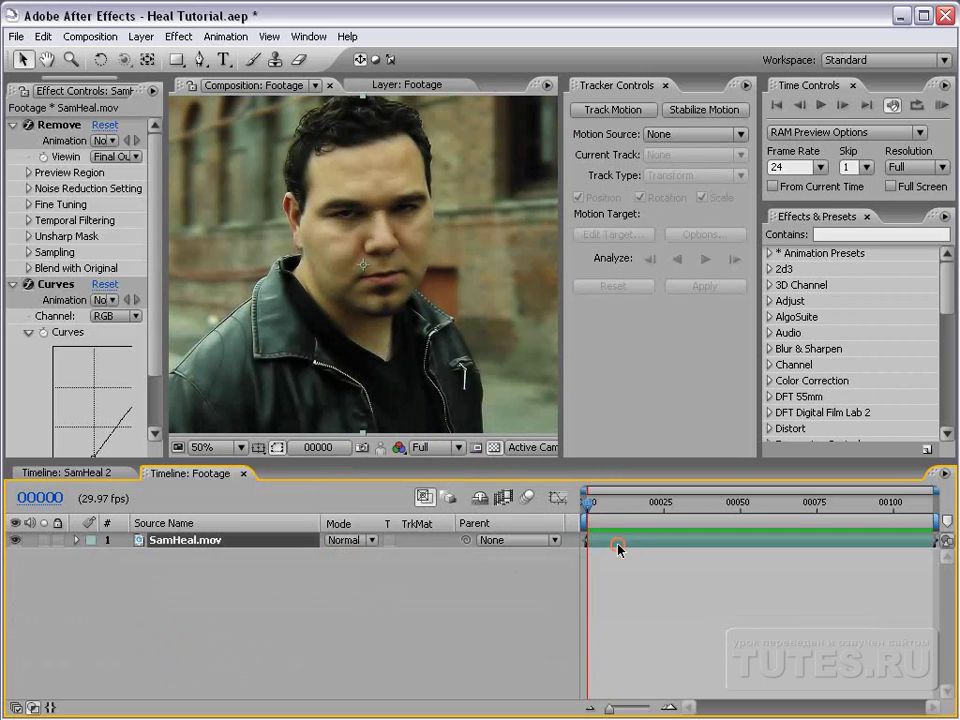
left_click(13, 125)
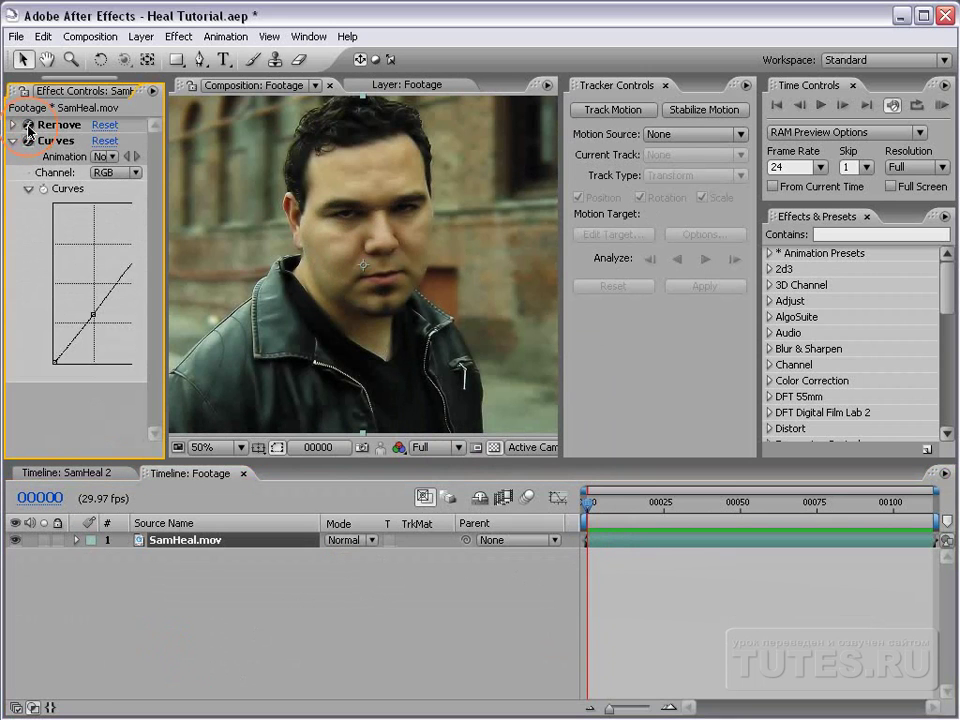
left_click(58, 124)
left_click(56, 140, "shift")
key("Delete")
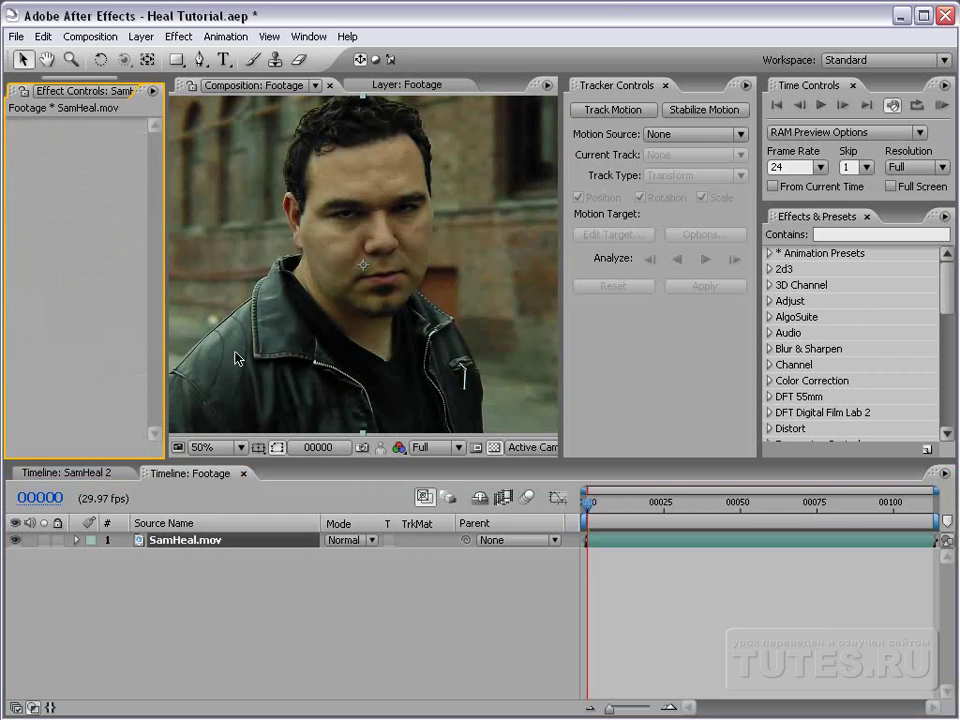
left_click(248, 473)
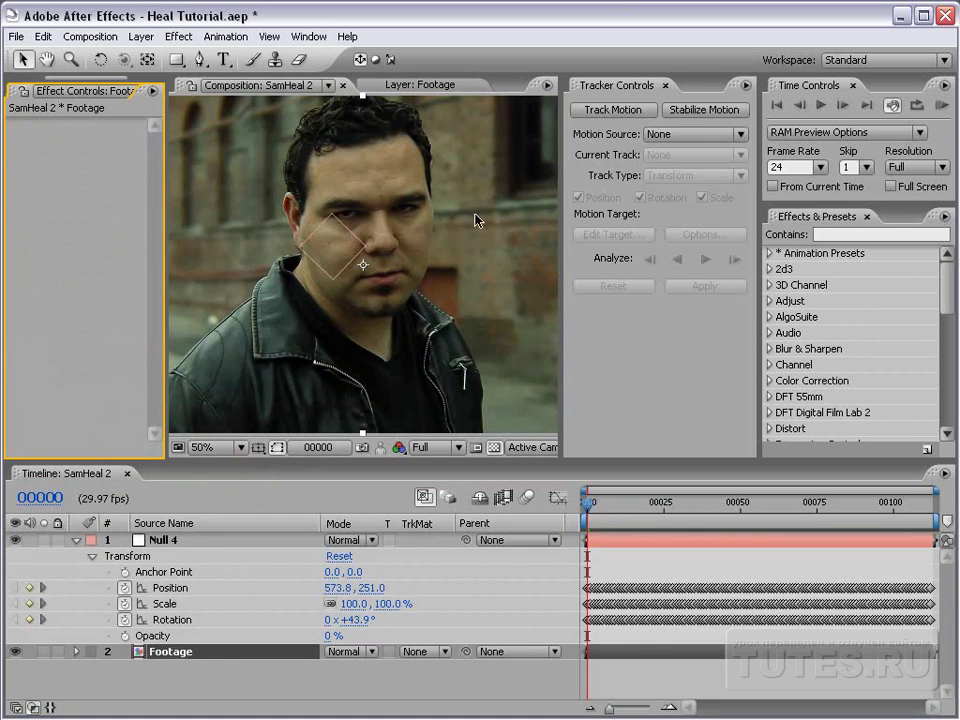
Step: Close the Tracker Controls and narrow the effect controls area to enlarge the composition view
left_click(665, 86)
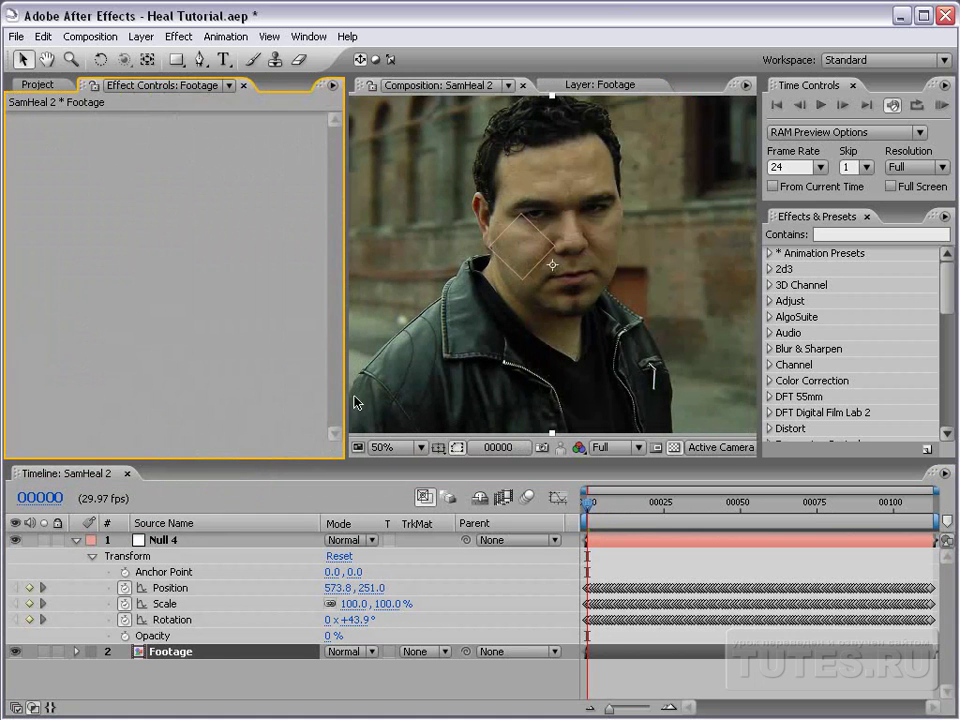
left_click_drag(346, 389, 217, 380)
left_click_drag(596, 505, 568, 519)
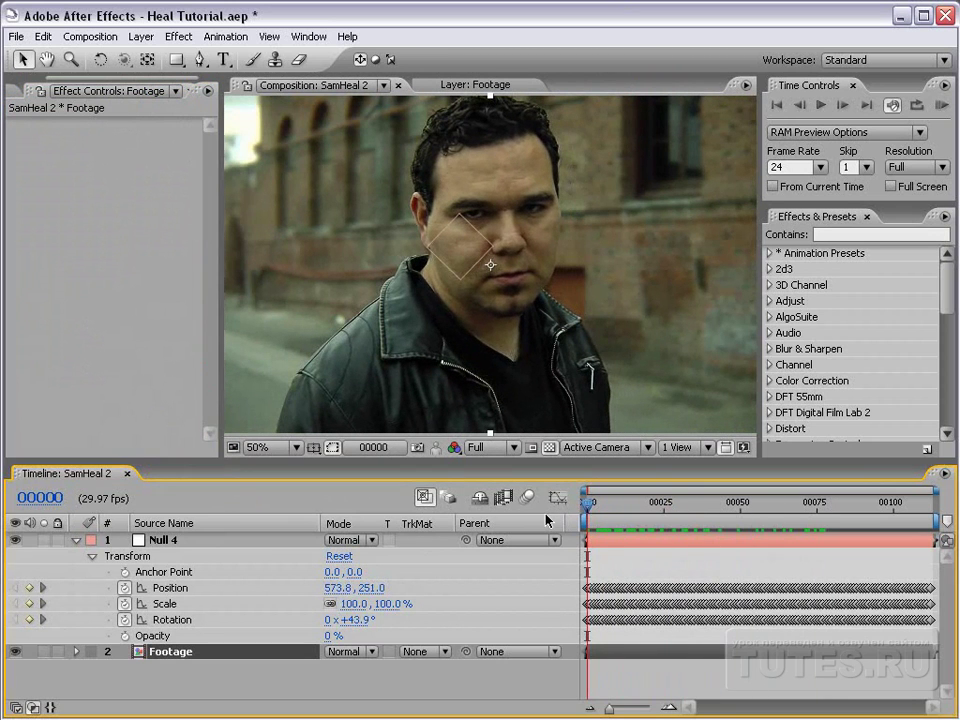
key("grave")
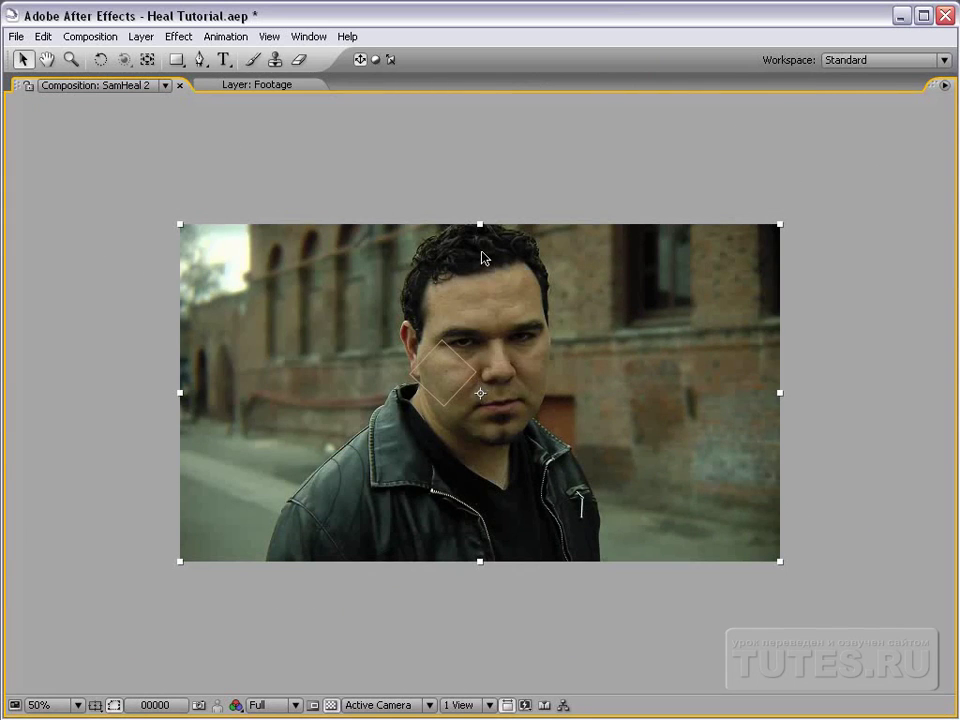
key("grave")
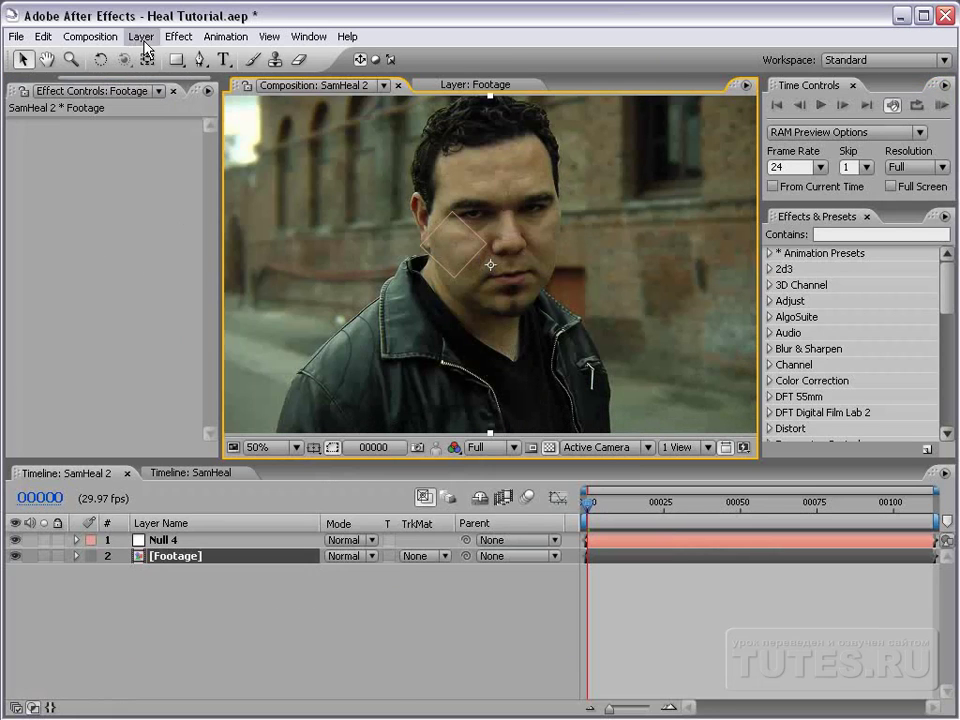
Step: Try Remove Grain on the Footage layer with a 329 by 290 preview region centred over the face at 640, 318
left_click(177, 37)
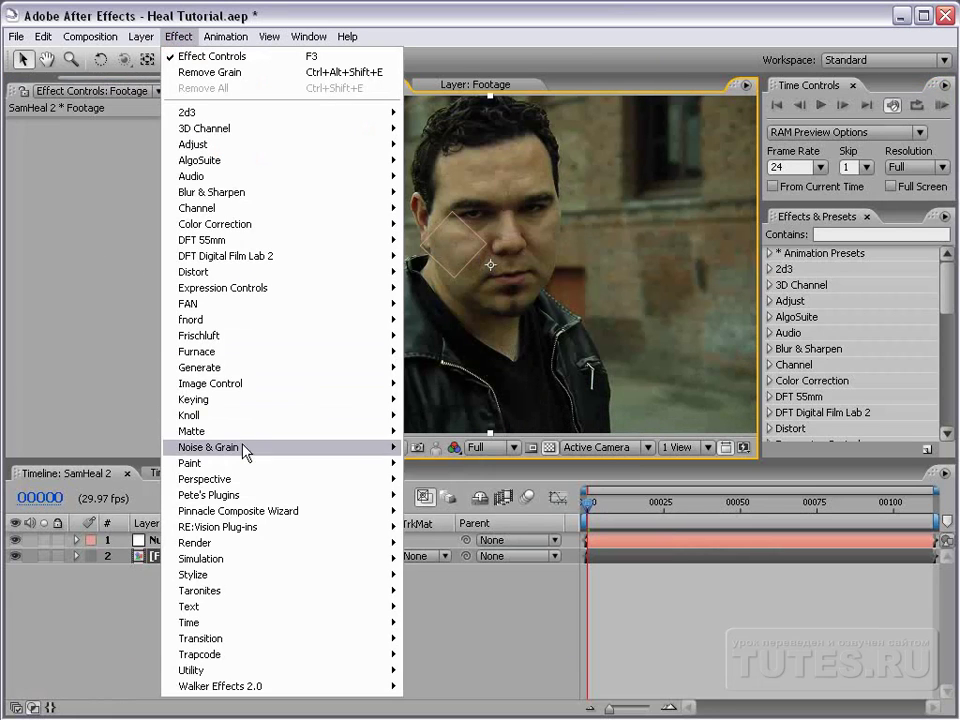
mouse_move(321, 448)
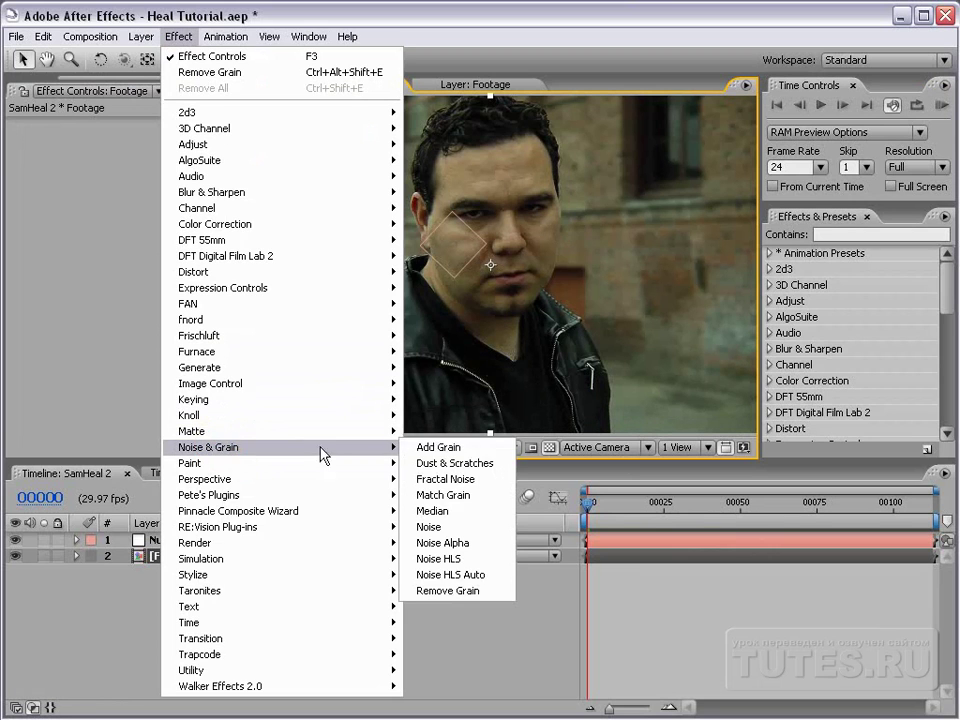
left_click(484, 598)
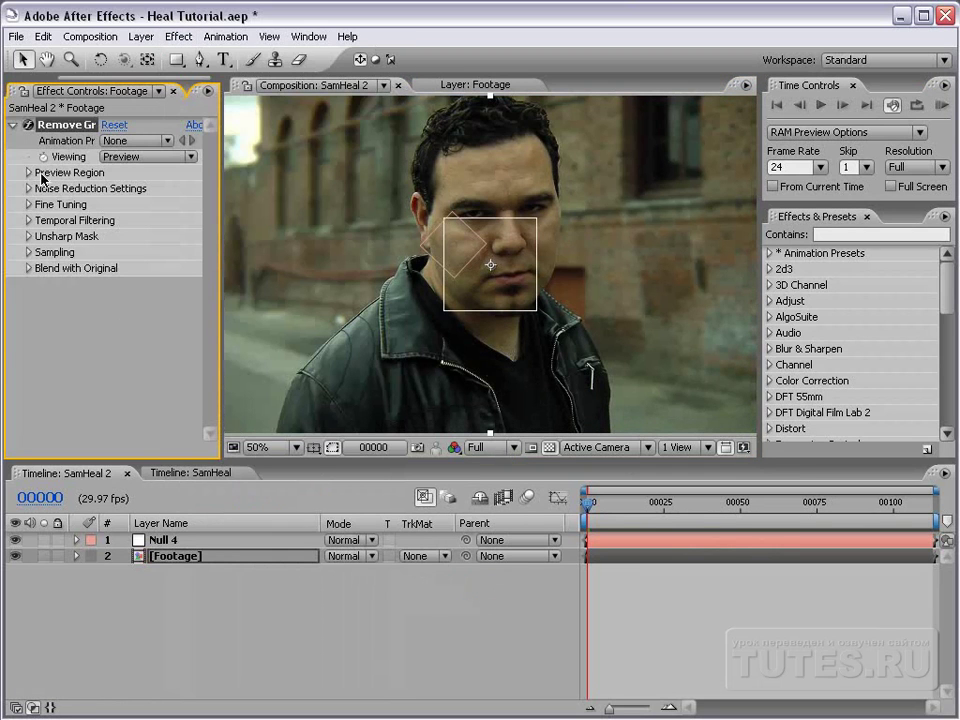
left_click(29, 173)
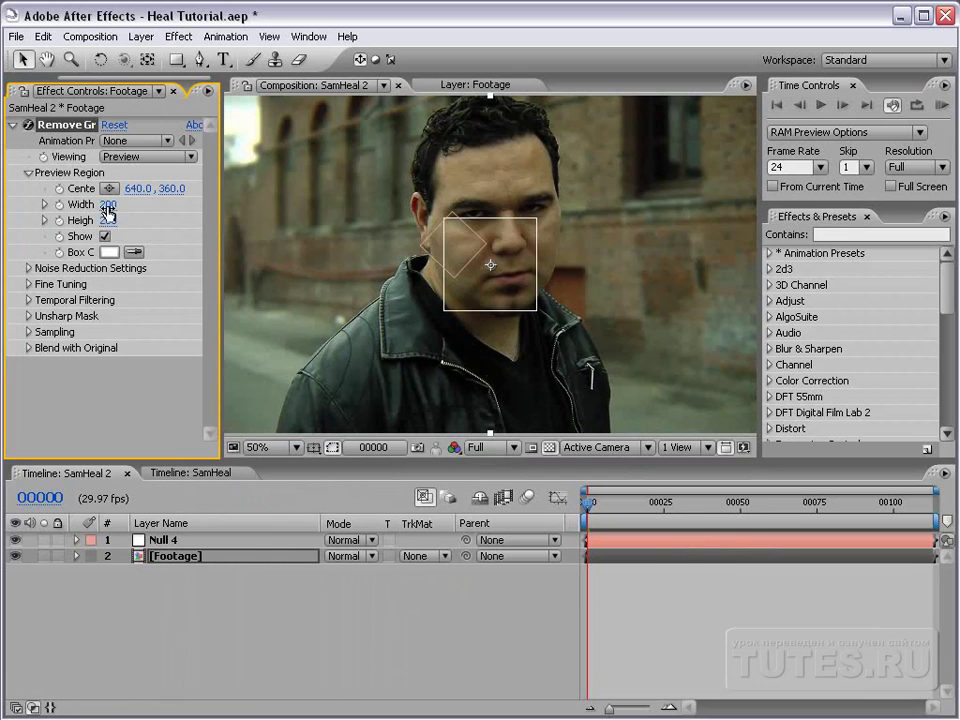
left_click_drag(107, 206, 491, 246)
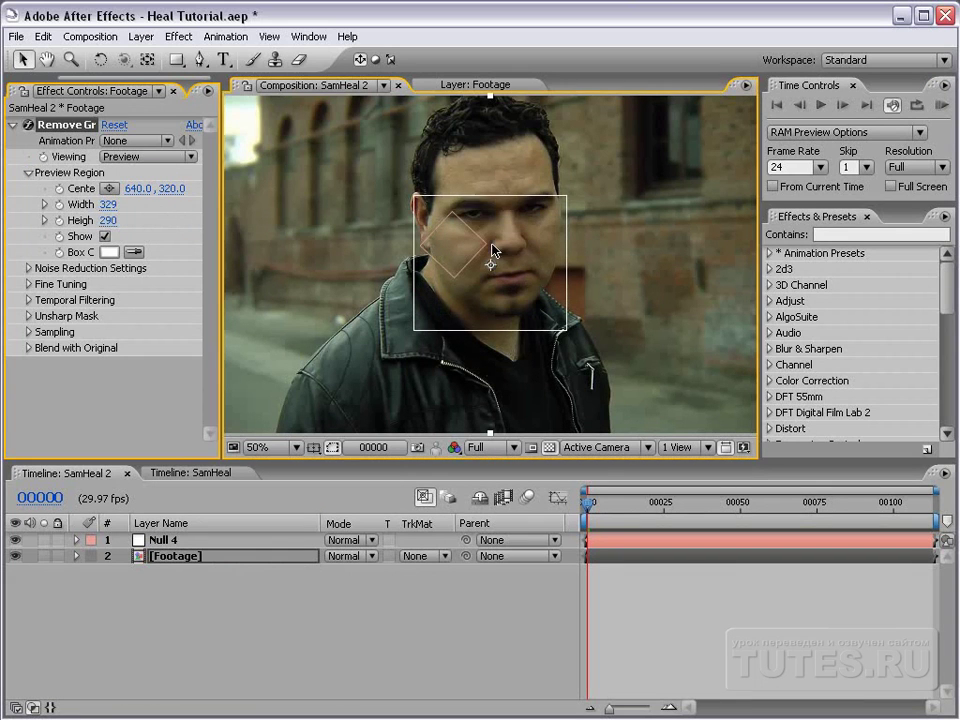
key("grave")
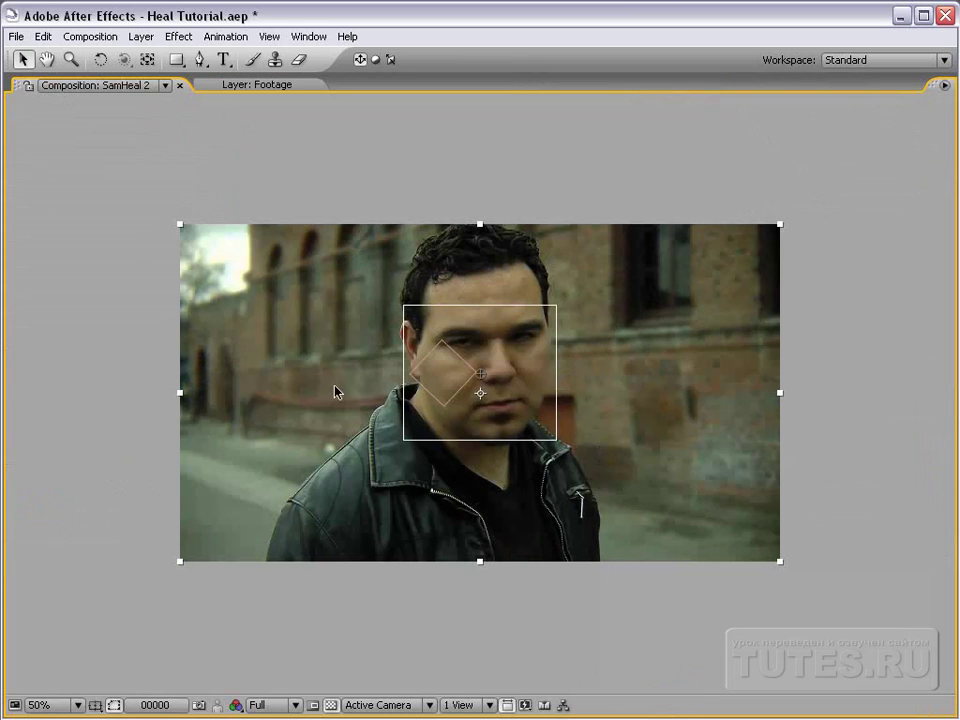
key("period")
key("comma")
key("grave")
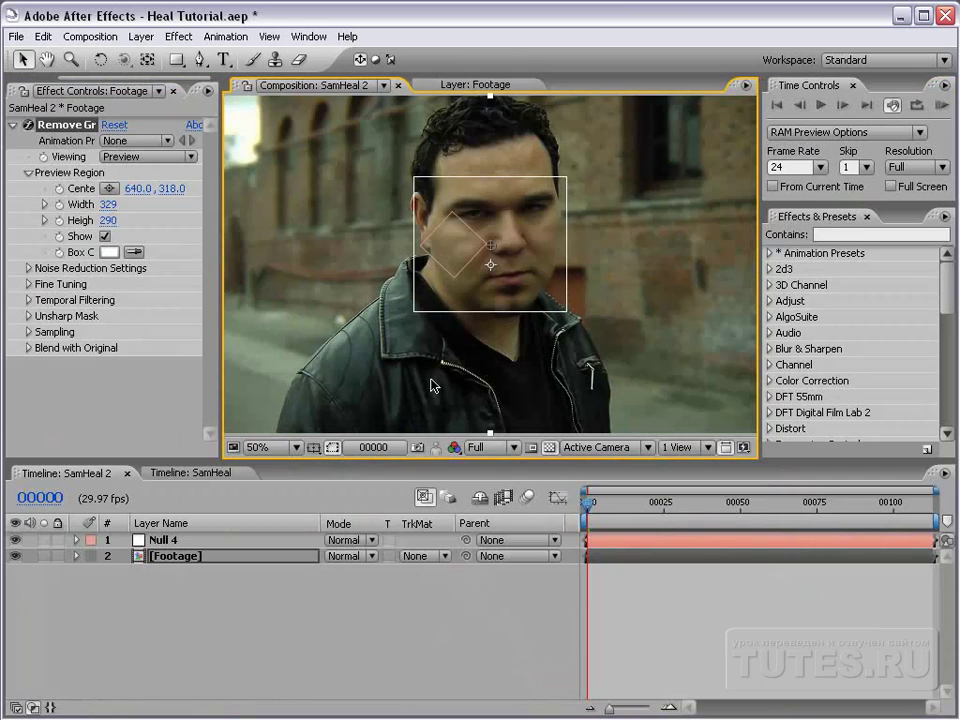
key("comma")
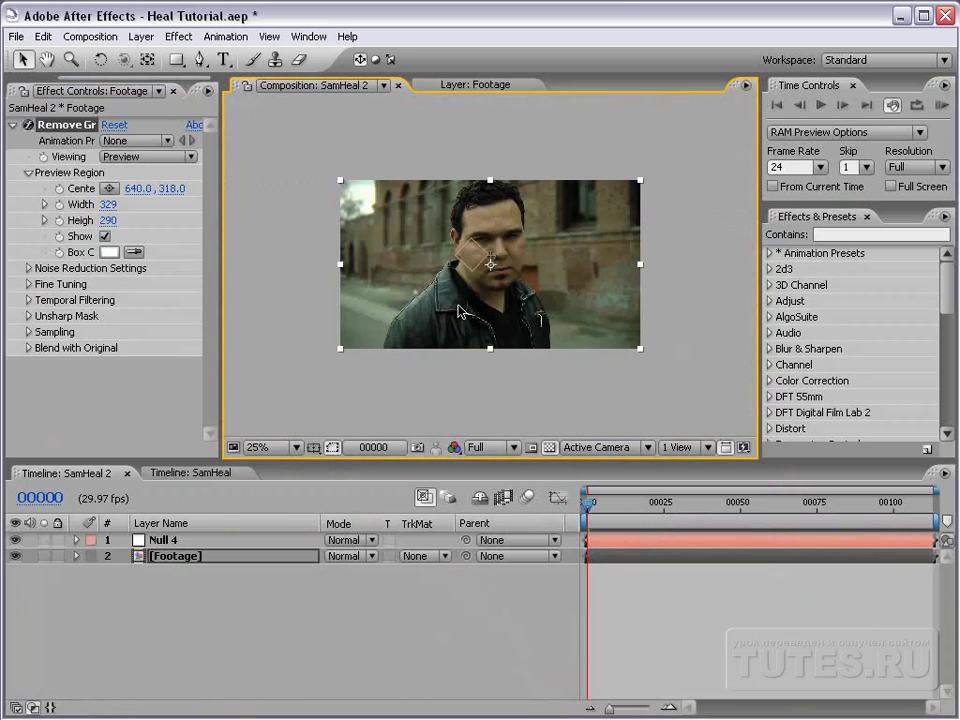
Step: Delete the Remove Grain effect from the Footage layer
left_click(52, 126)
key("Delete")
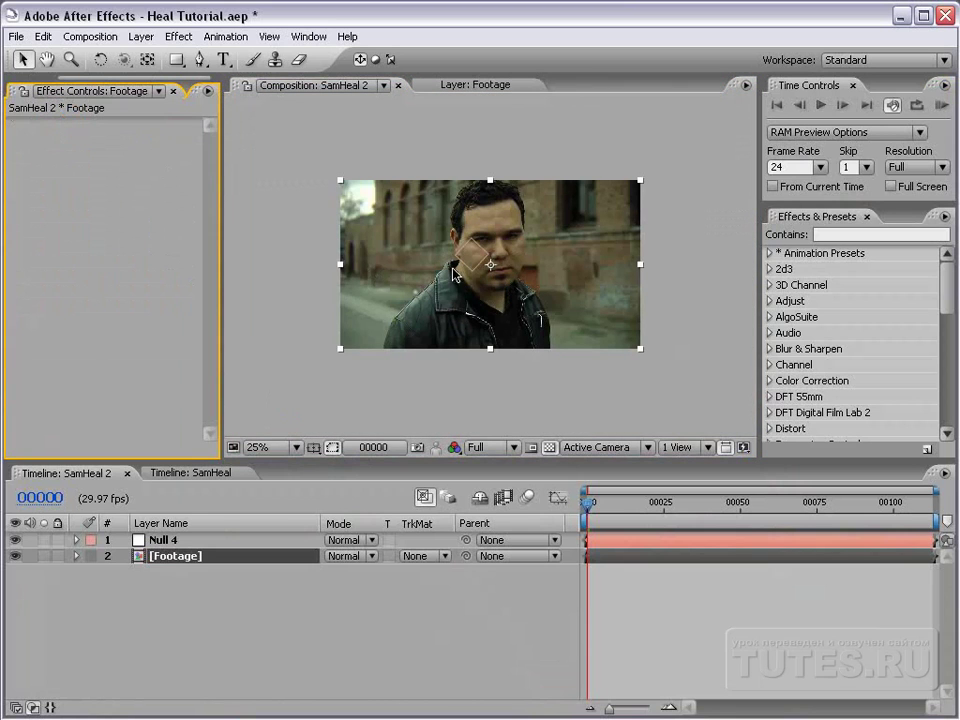
key("period")
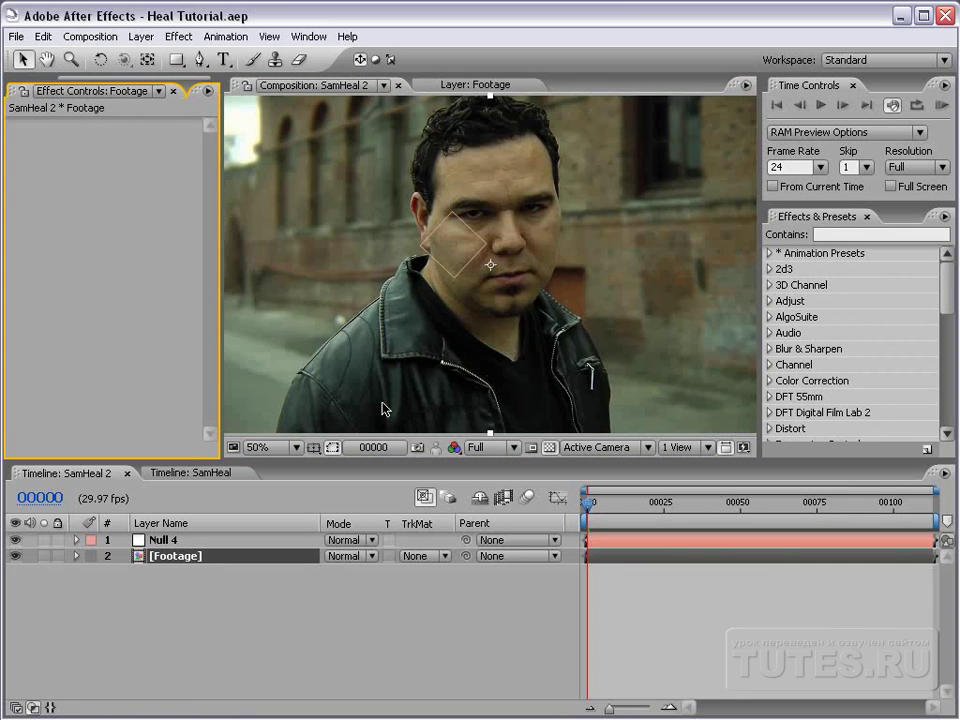
Step: Hide the Null 4 layer and bring up the project's list of compositions and files
left_click(227, 641)
left_click(15, 539)
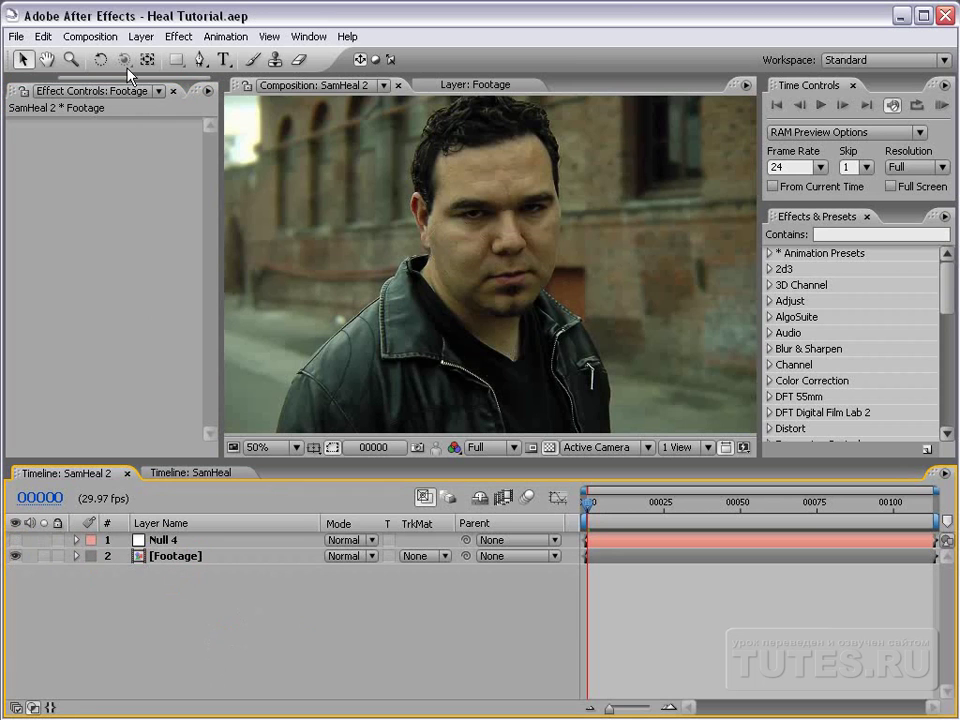
left_click_drag(128, 74, 22, 72)
left_click(27, 90)
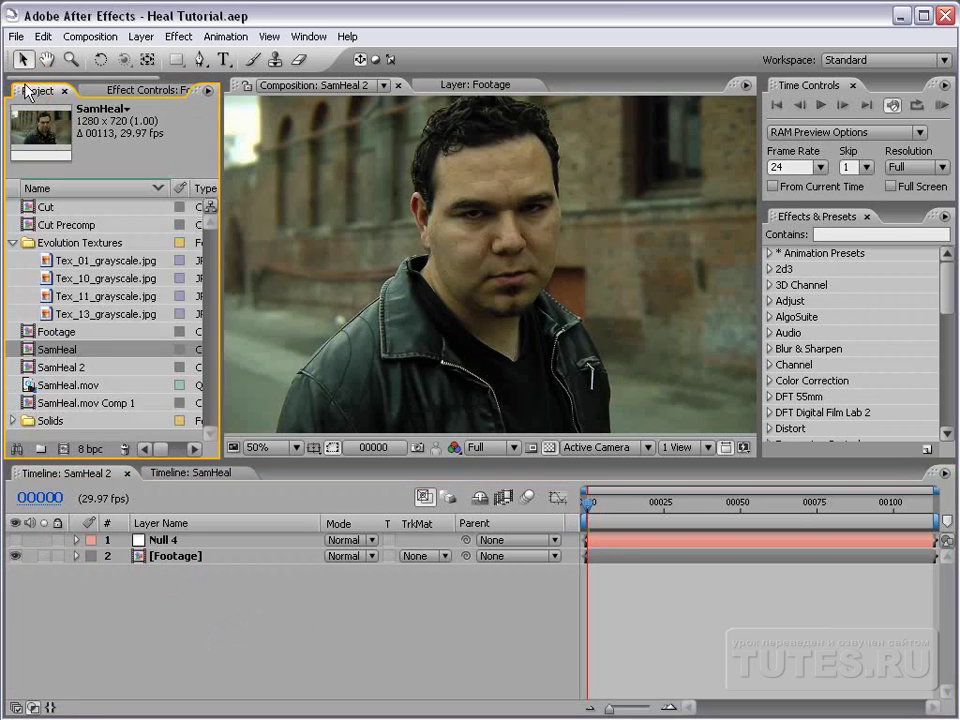
Step: Add Tex_10_grayscale.jpg from the Evolution Textures folder to SamHeal 2 as the top layer
left_click(70, 244)
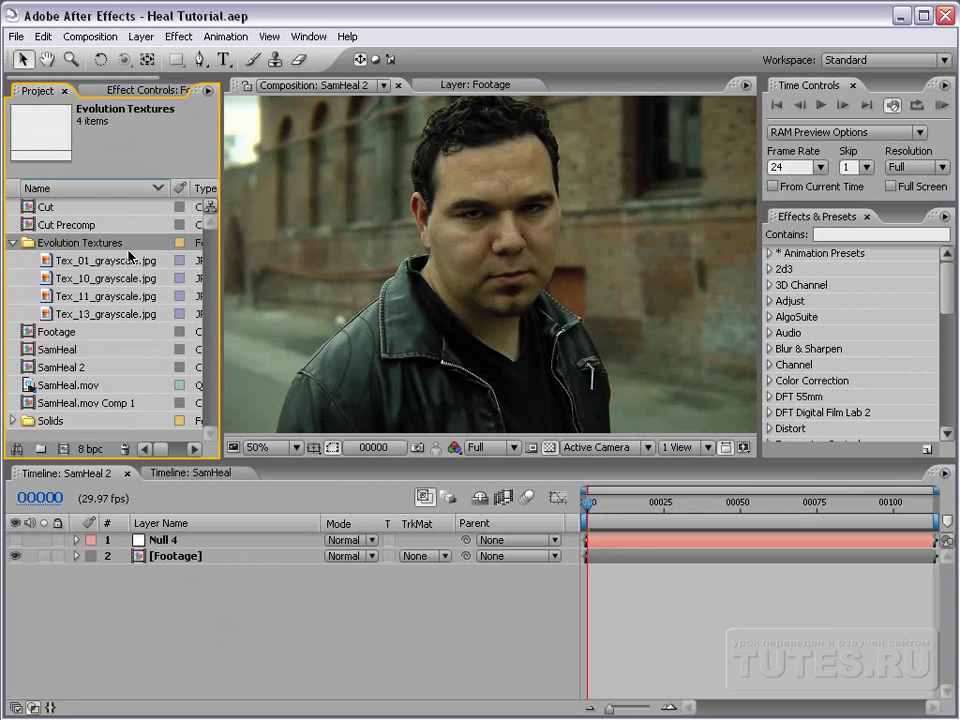
left_click(75, 280)
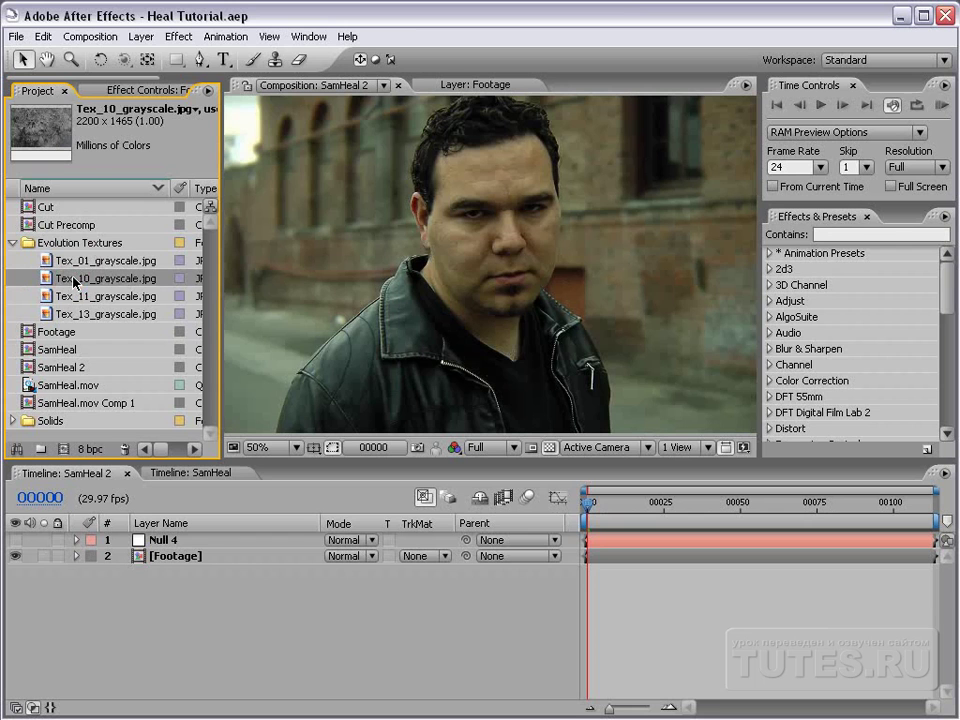
left_click_drag(48, 283, 507, 249)
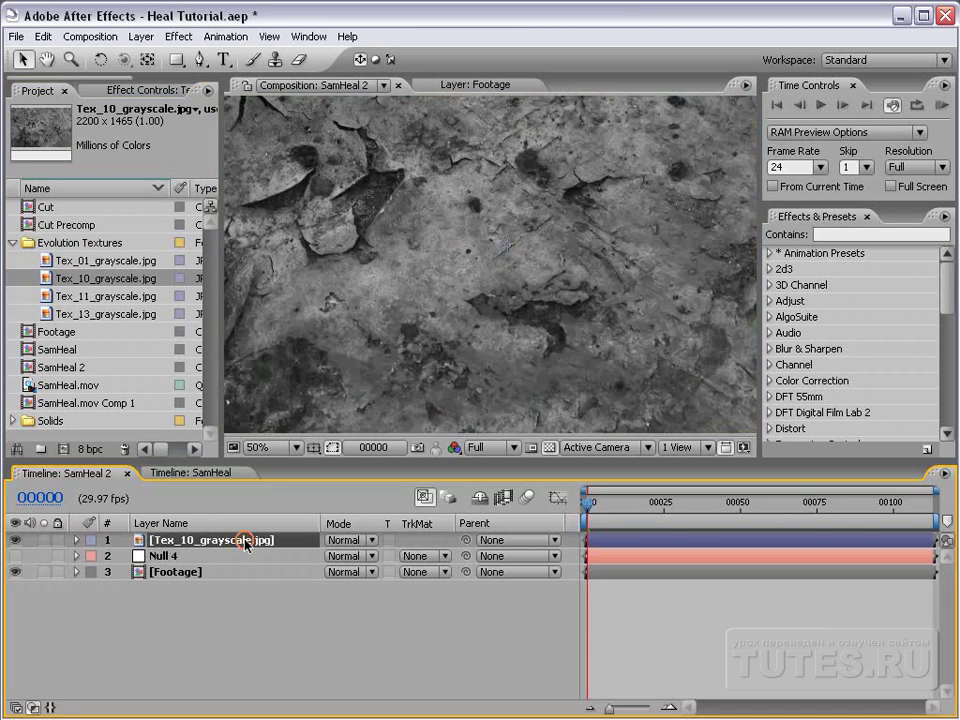
Step: Scale the Tex_10_grayscale.jpg layer to 43% and set its blending mode to Overlay
key("s")
left_click_drag(408, 556, 336, 556)
left_click(340, 540)
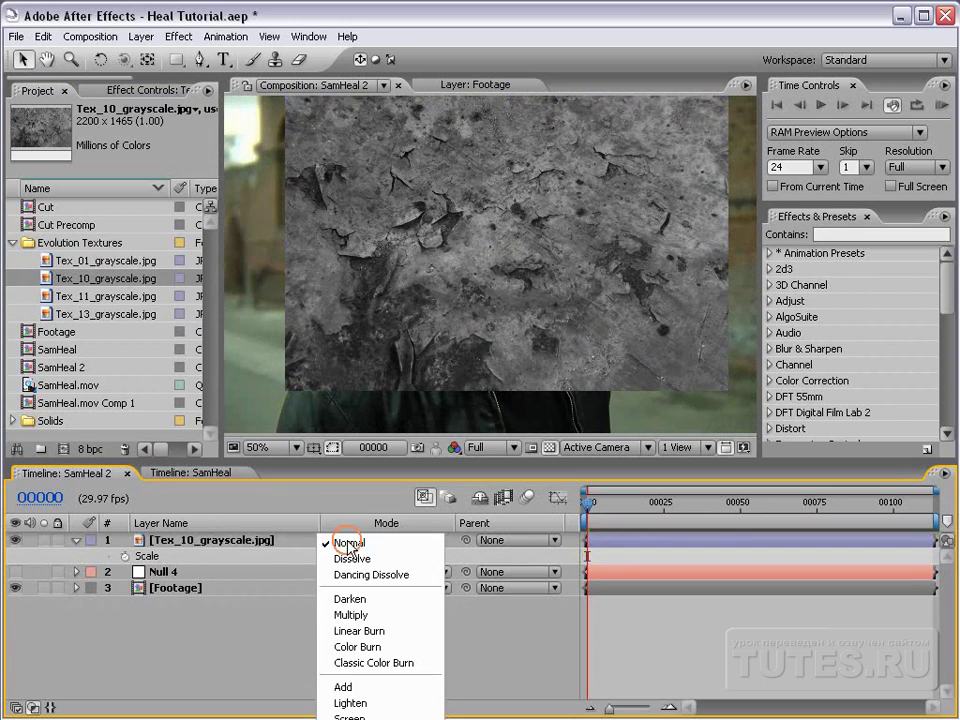
left_click(355, 719)
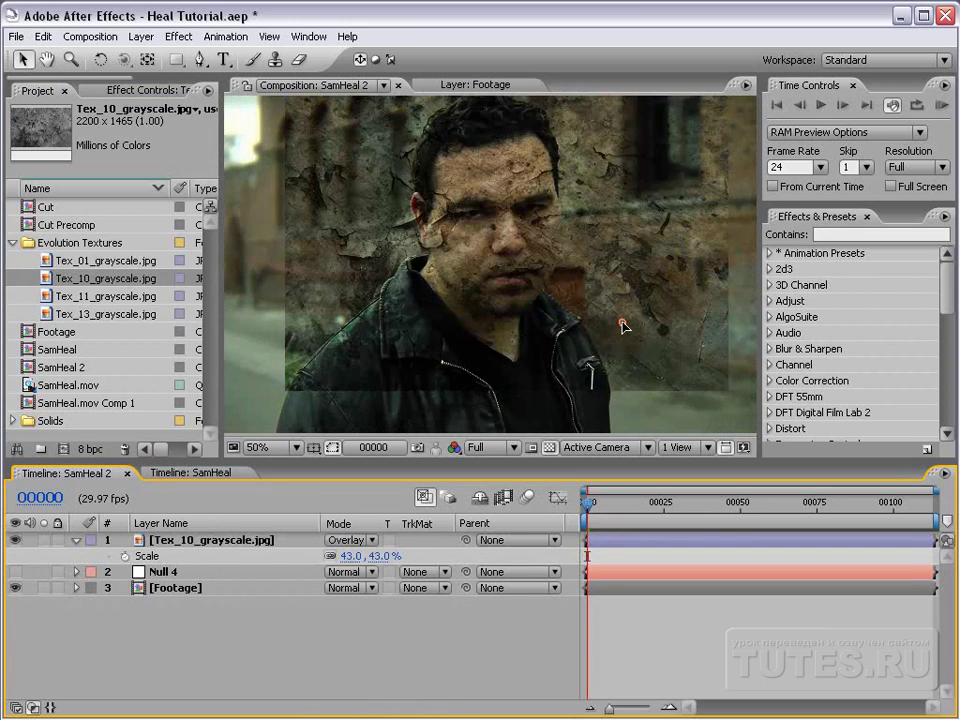
Step: Shrink the texture layer to about 26.6% and move it so its cracks lie over the man's cheek
left_click_drag(622, 325, 600, 348)
left_click_drag(707, 418, 490, 270)
scroll(490, 270, "up", 1)
left_click_drag(388, 287, 566, 305)
left_click_drag(516, 266, 540, 268)
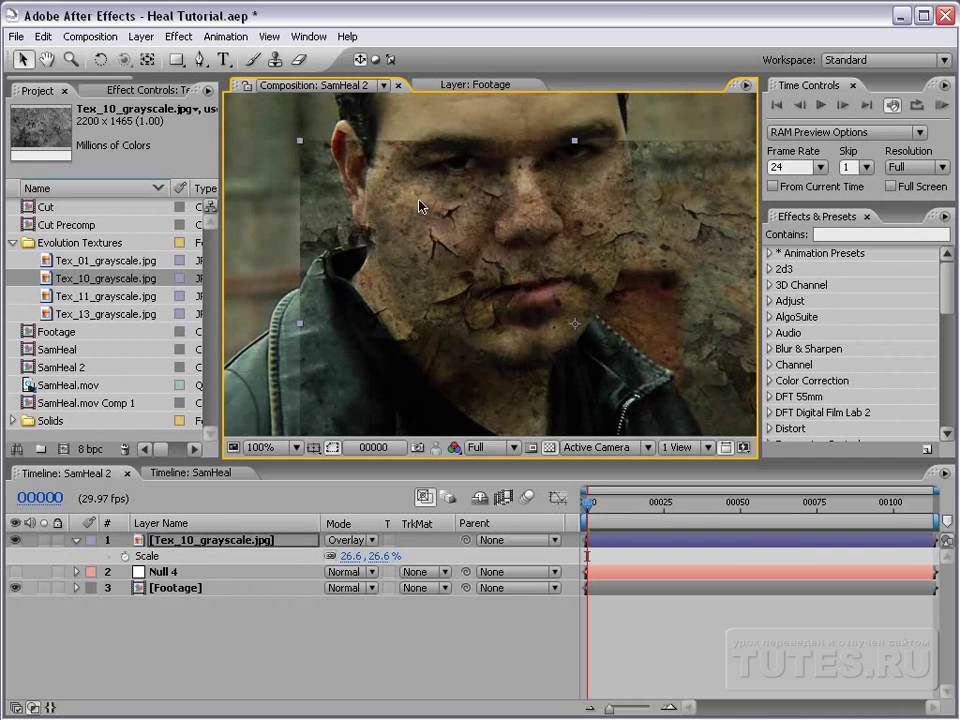
Step: Rotate the texture counterclockwise, enlarge it to about 29.8%, and reposition its cracks on the cheek beside the nose and mouth
key("w")
left_click_drag(386, 221, 617, 259)
key("v")
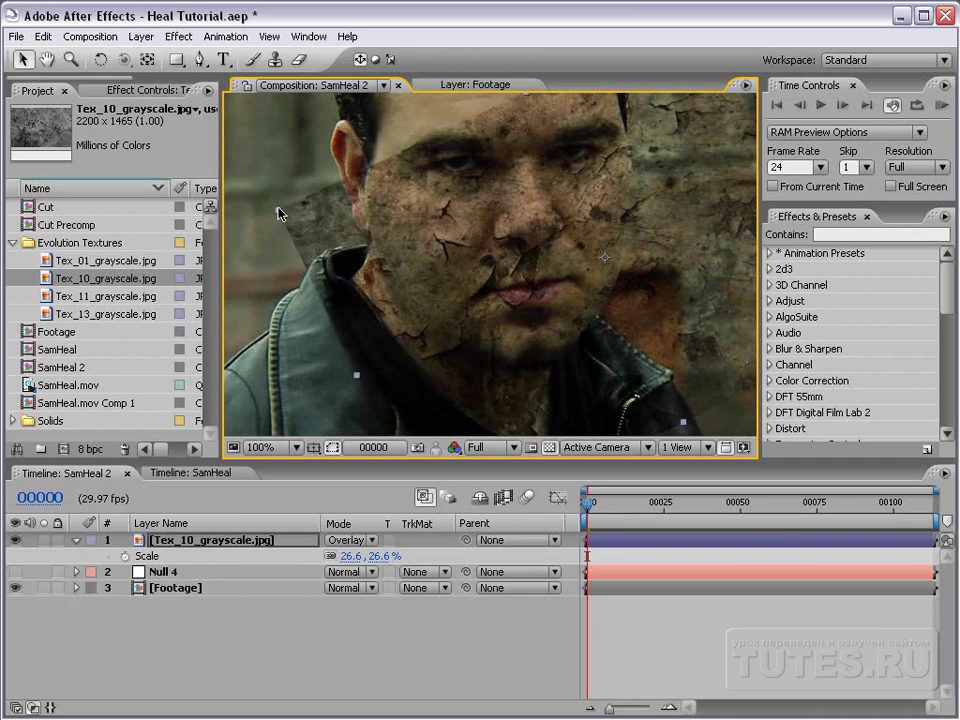
left_click_drag(280, 213, 263, 206)
left_click_drag(441, 264, 471, 265)
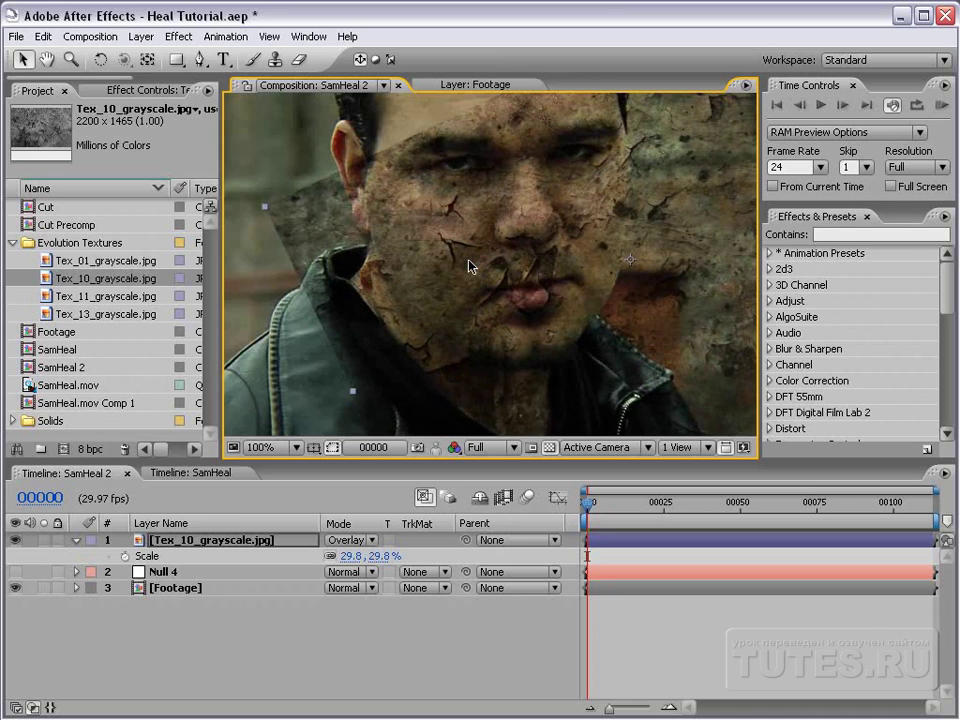
Step: Set the texture layer's blending mode back to Normal and apply the Curves effect, widening the effect controls area
left_click(350, 540)
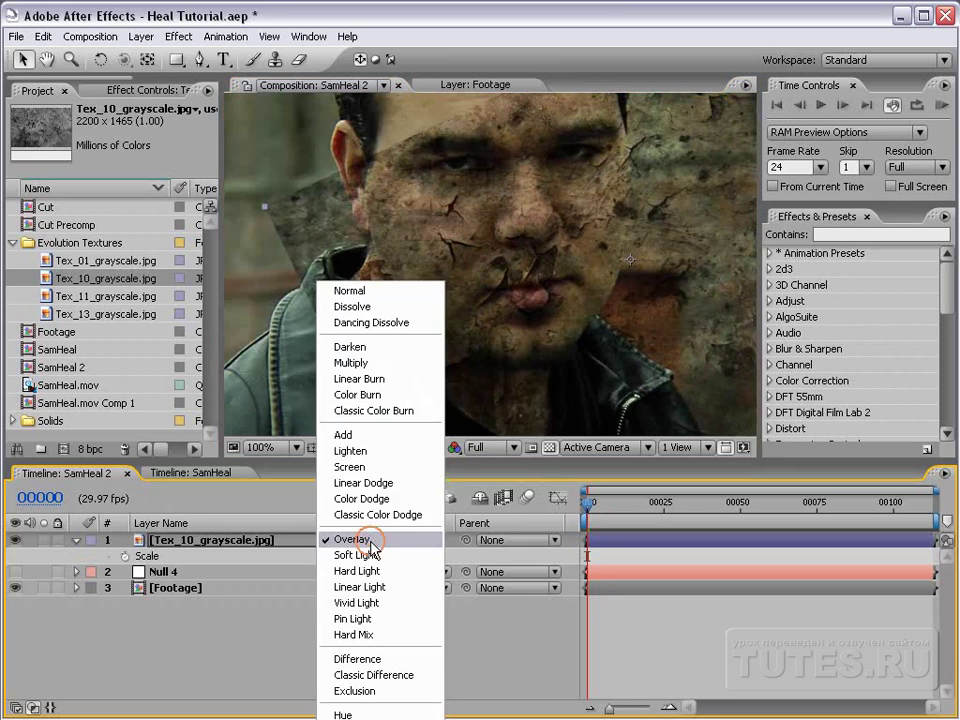
left_click(343, 292)
left_click(179, 36)
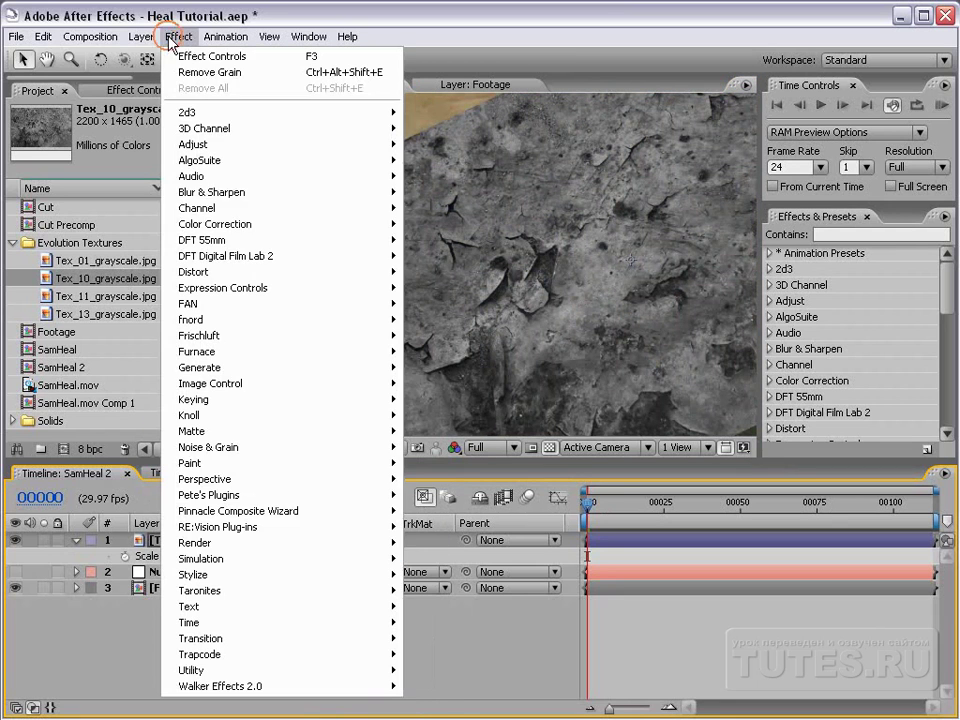
left_click(371, 228)
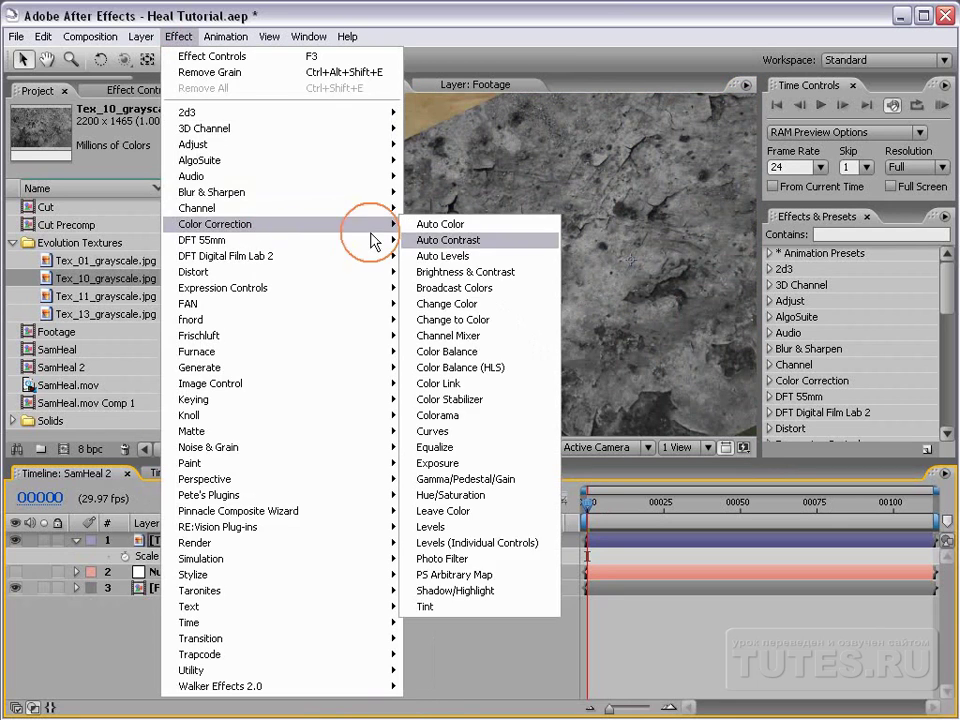
left_click(442, 432)
left_click_drag(219, 224, 257, 226)
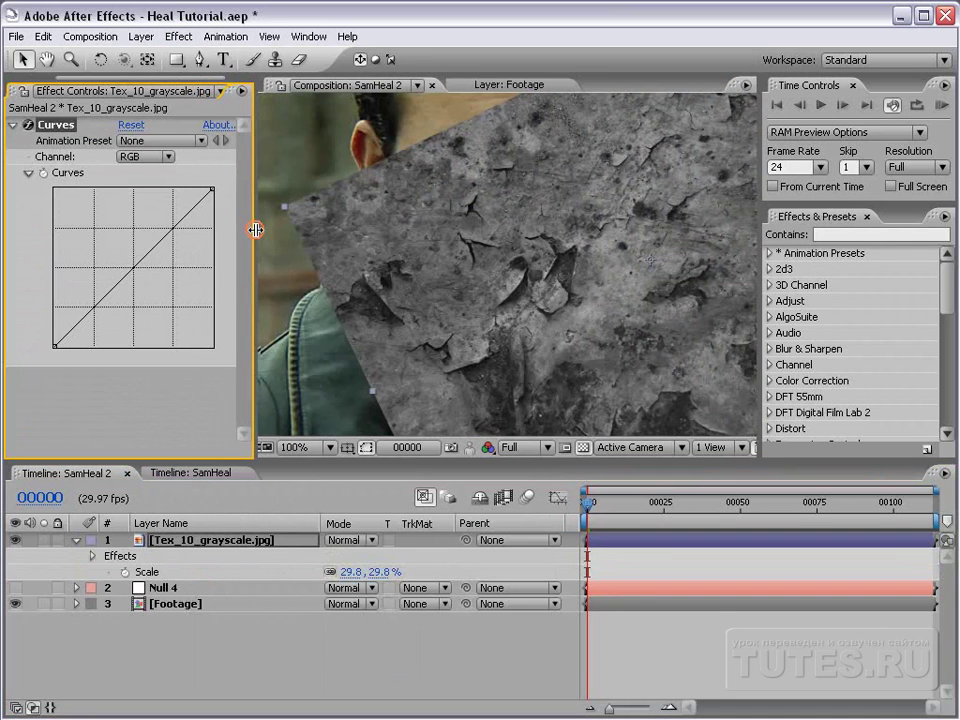
Step: Shape a steep RGB curve that turns the texture into dark cracks on white, and collapse the layer's properties
left_click_drag(180, 221, 111, 190)
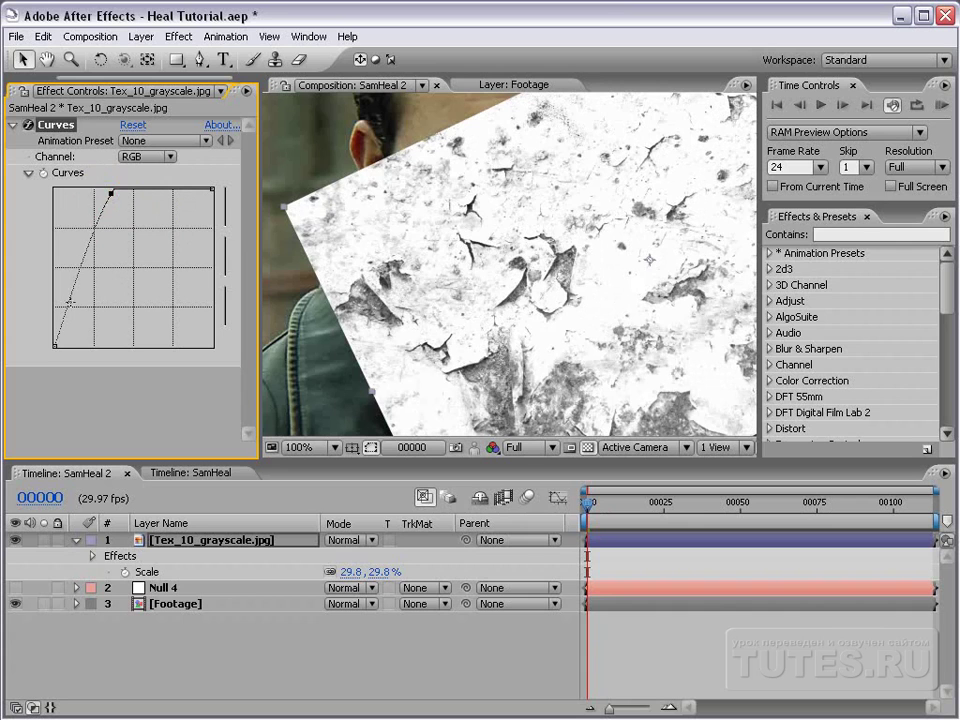
left_click_drag(80, 282, 81, 316)
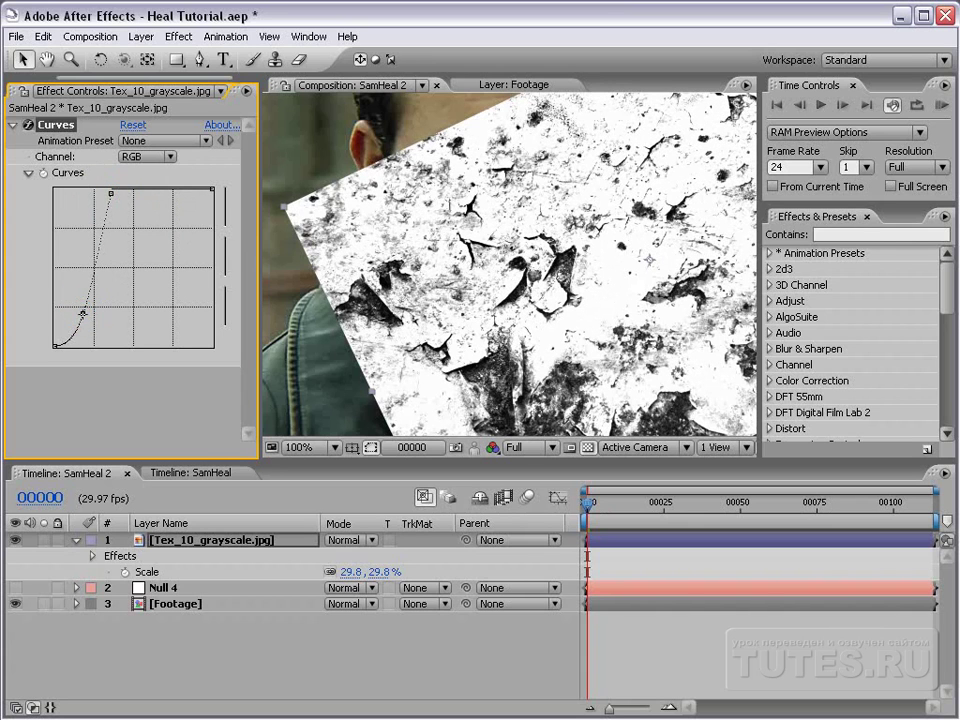
left_click_drag(112, 194, 108, 191)
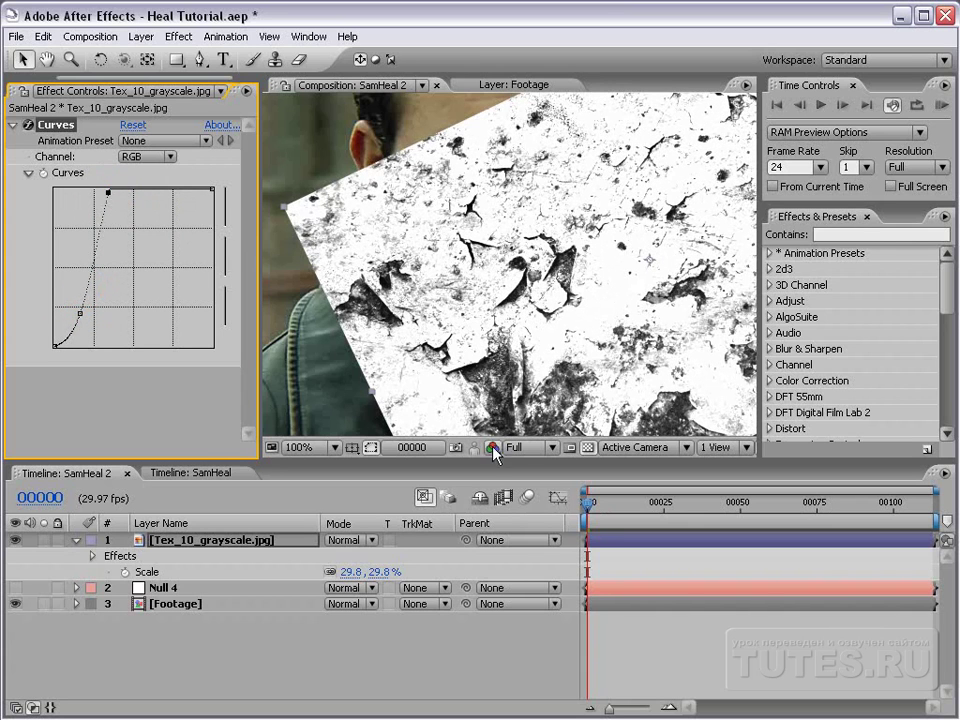
scroll(494, 316, "down", 2)
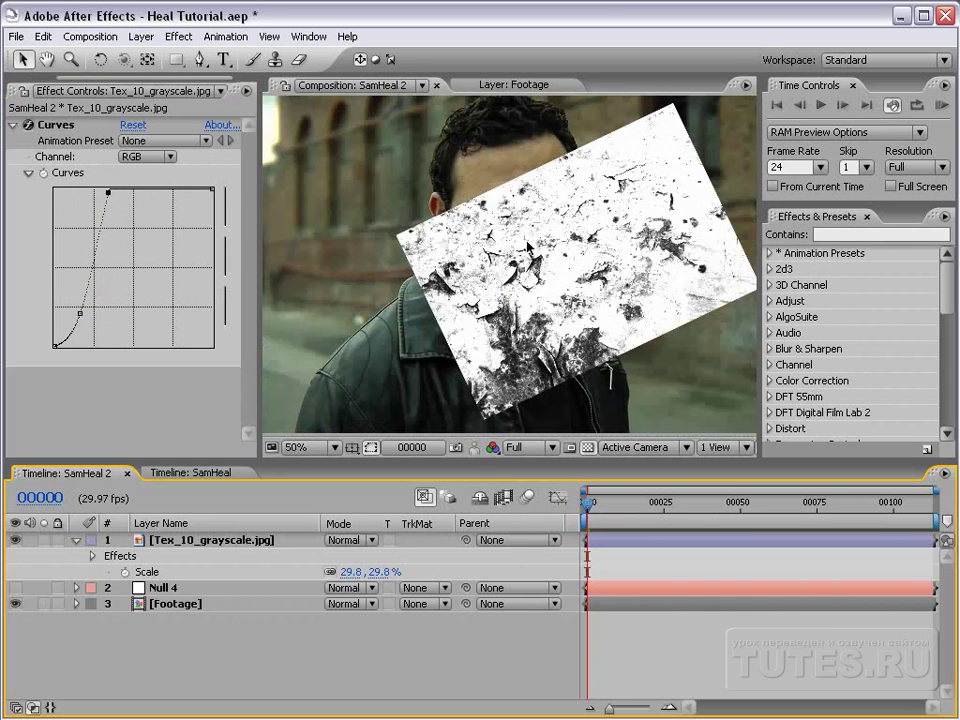
left_click(195, 541)
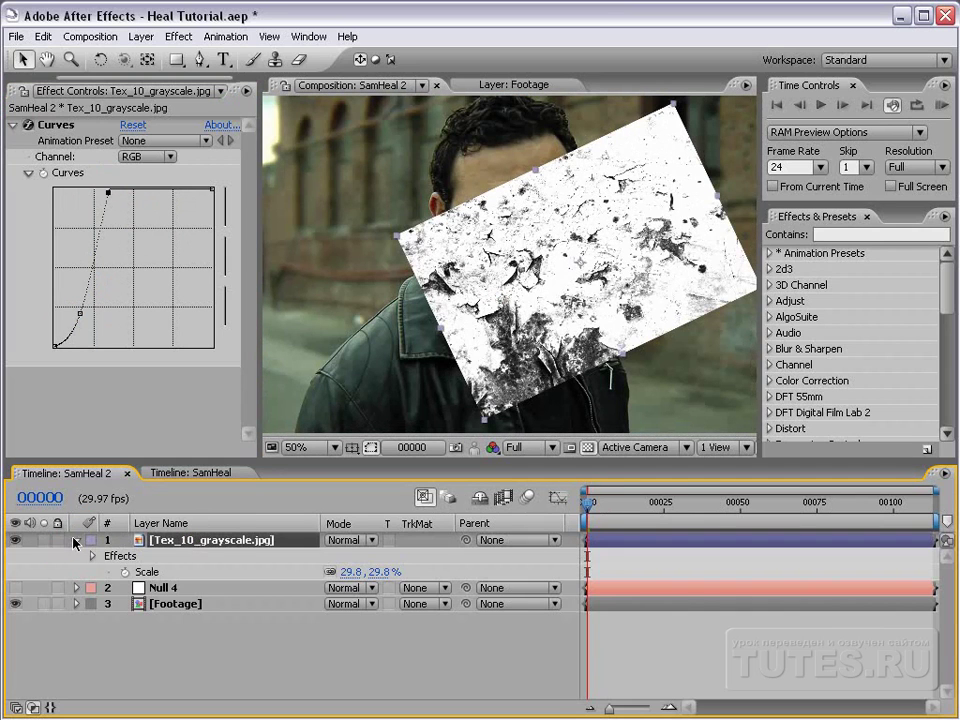
left_click(77, 541)
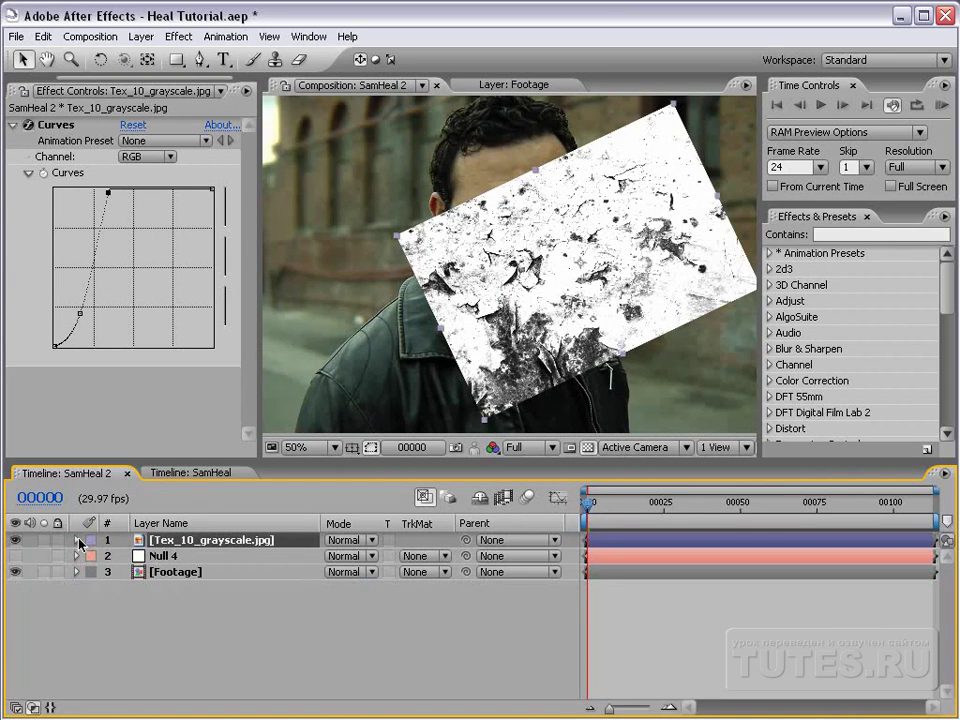
Step: Pre-compose the texture layer as "Cut Map", moving all attributes into the new composition
scroll(517, 264, "up", 2)
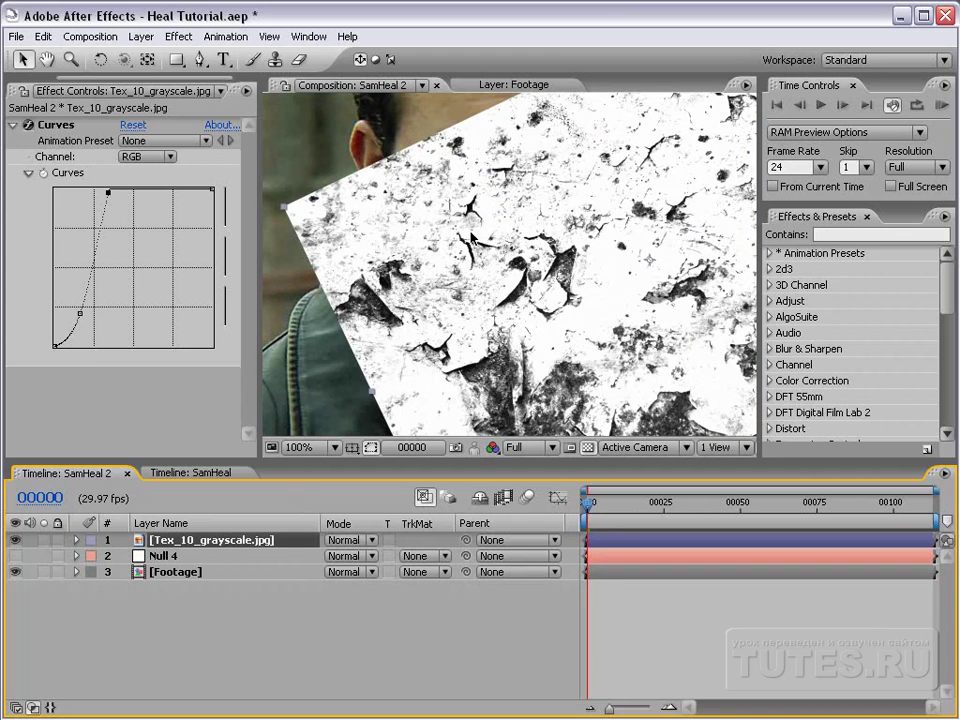
left_click(140, 36)
left_click(159, 522)
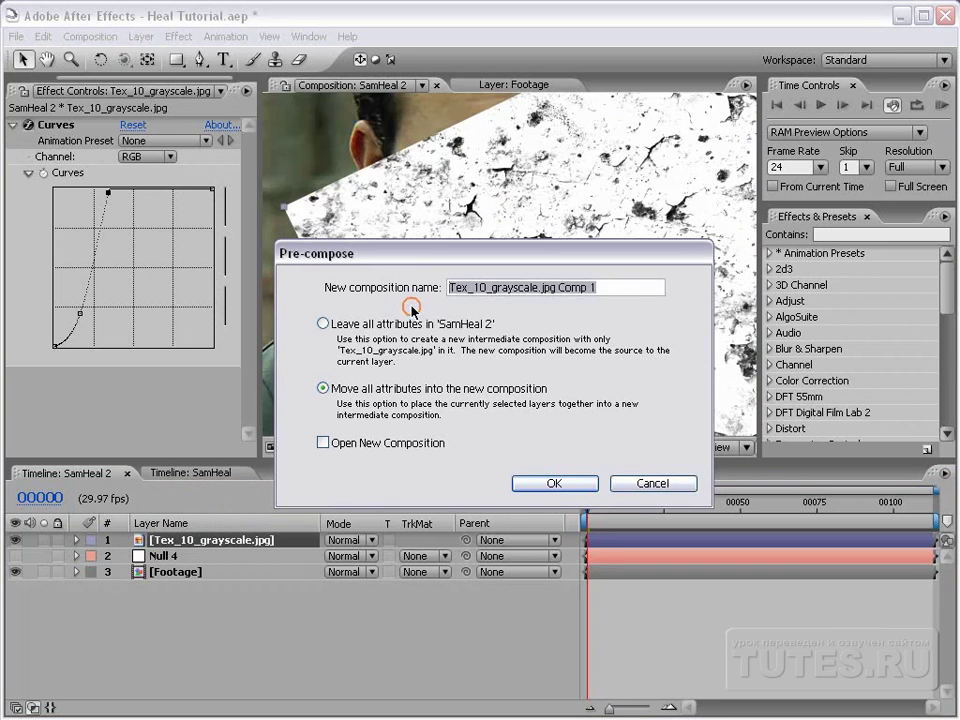
type("Cut Map")
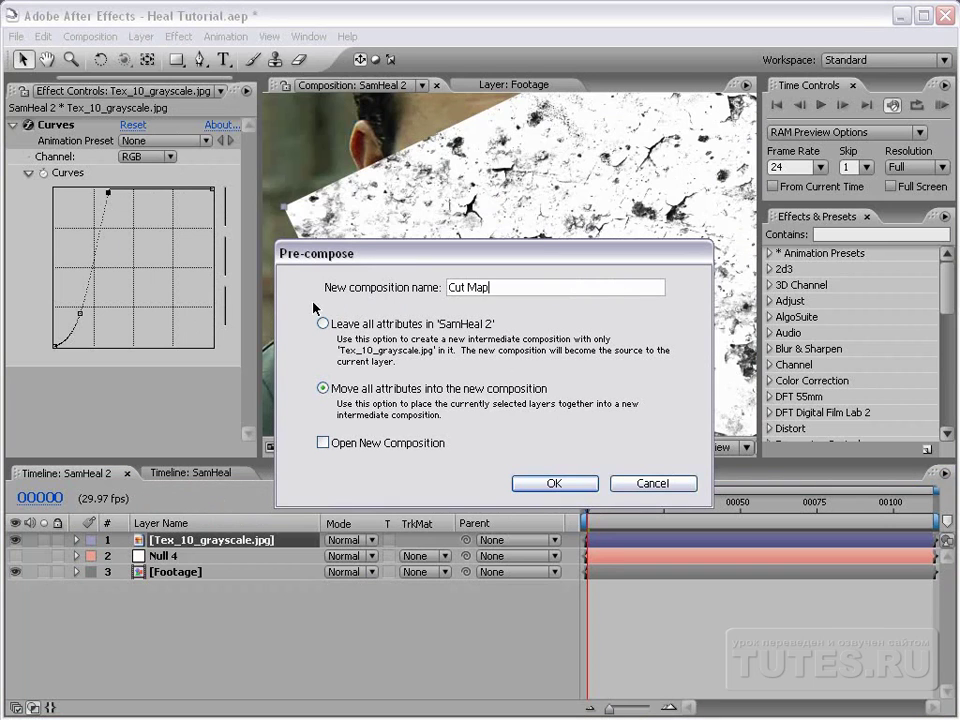
left_click(555, 487)
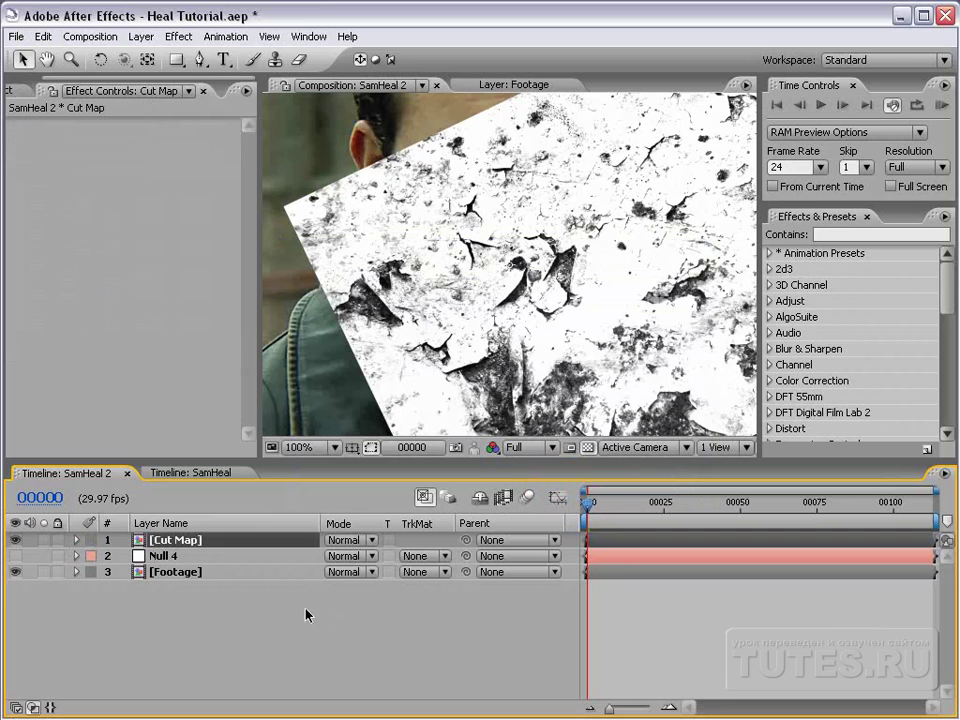
Step: Open the Cut Map composition and add a 1280 by 720 white solid beneath the texture layer
double_click(180, 541)
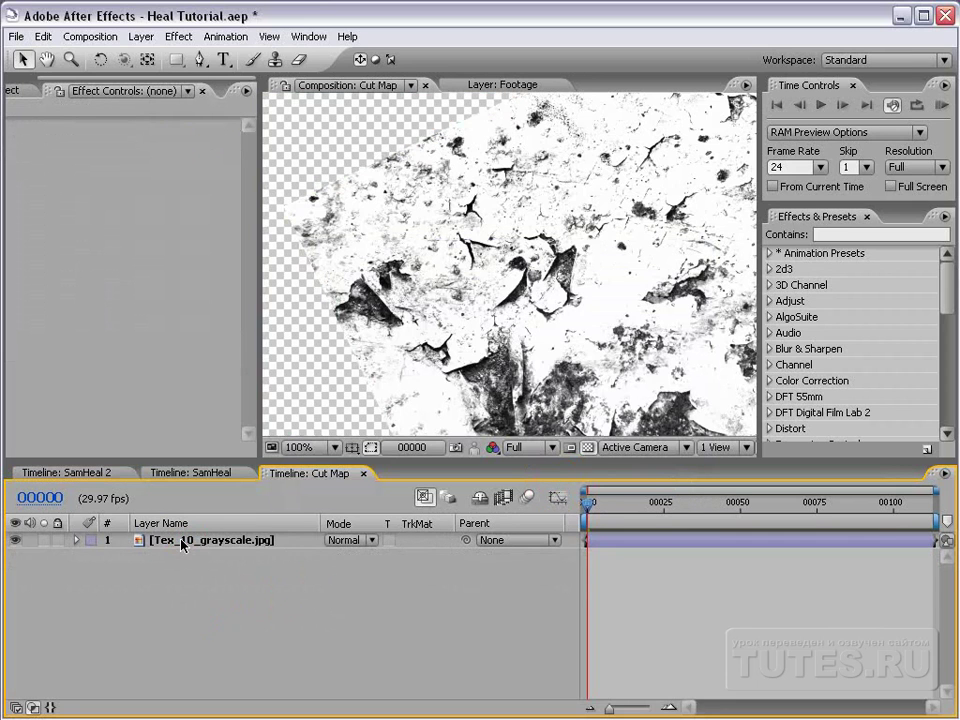
scroll(340, 230, "down", 2)
left_click(343, 233)
left_click(664, 597)
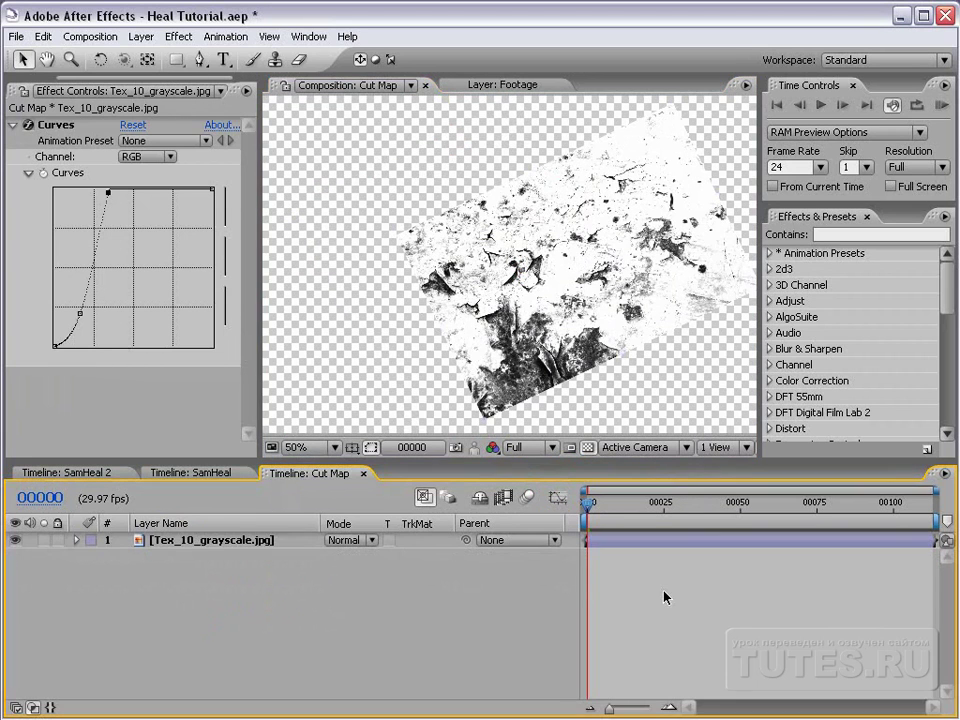
left_click(141, 36)
mouse_move(154, 58)
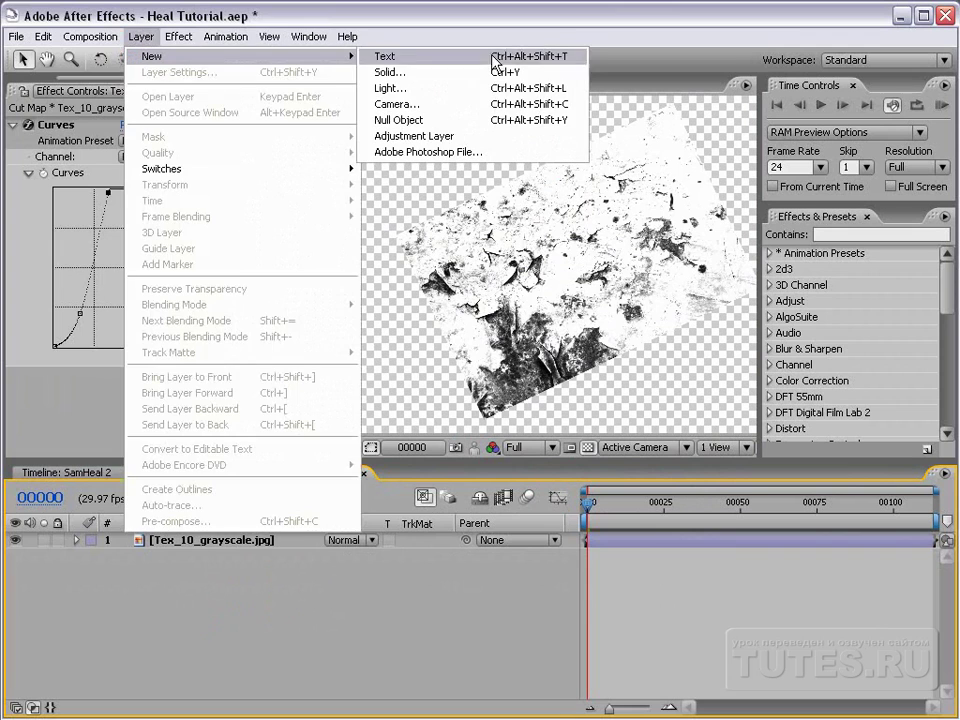
left_click(431, 75)
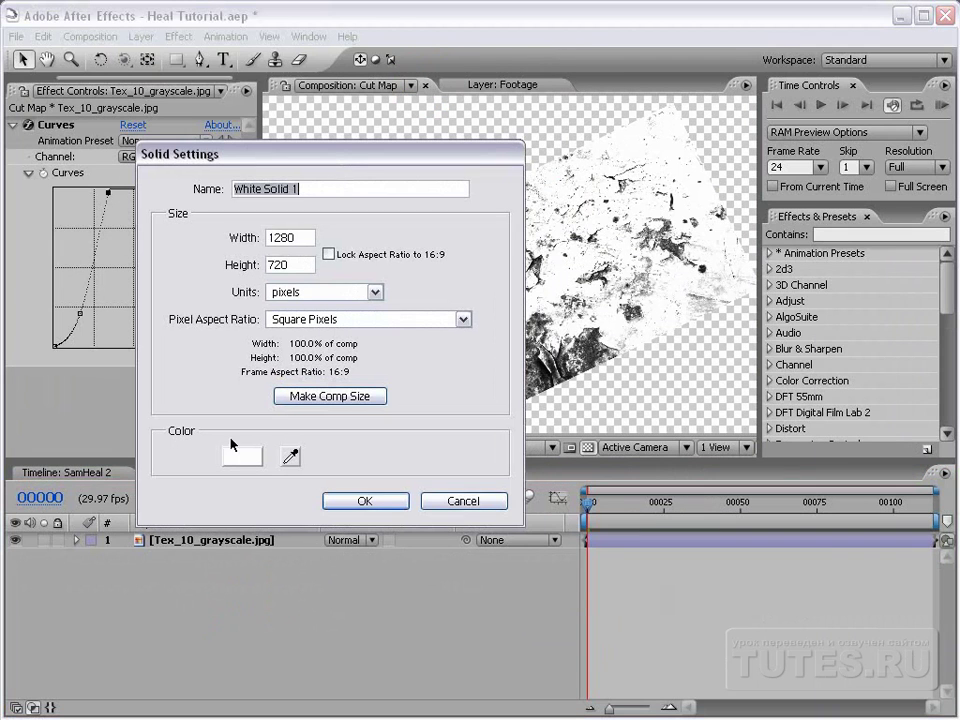
left_click(365, 501)
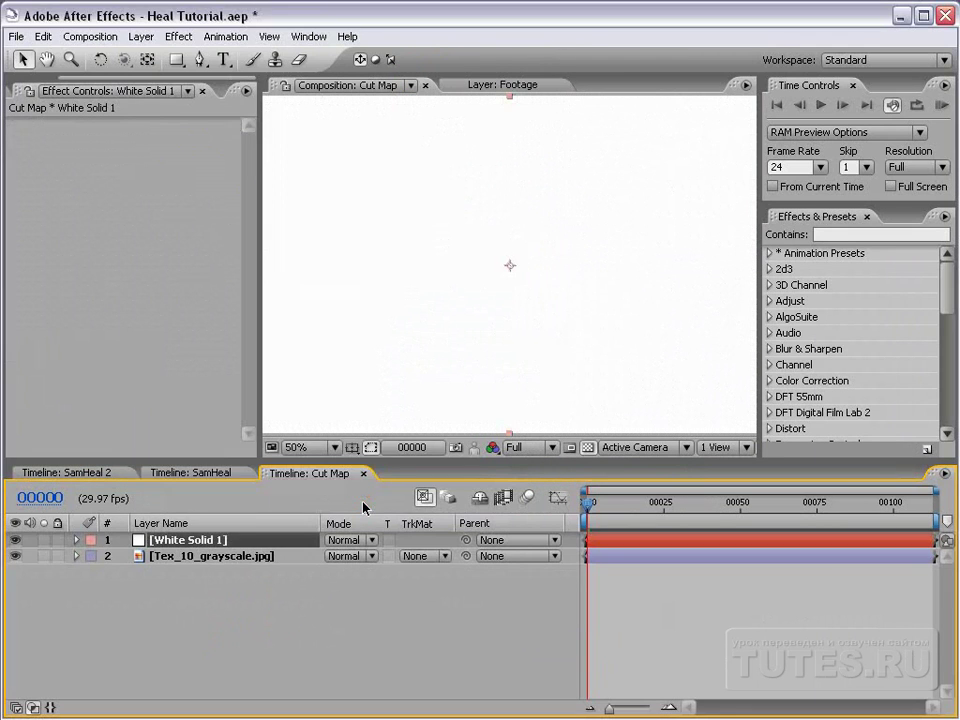
left_click_drag(161, 541, 170, 565)
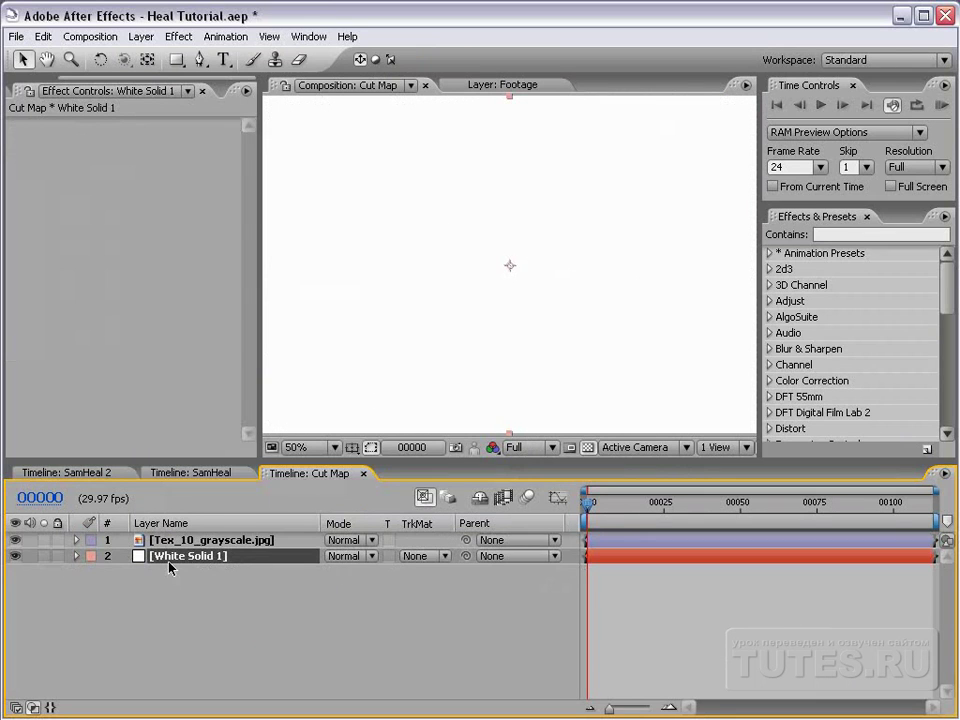
Step: Set the white solid's track matte to Luma Inverted, using Tex_10_grayscale.jpg as the matte
left_click(420, 557)
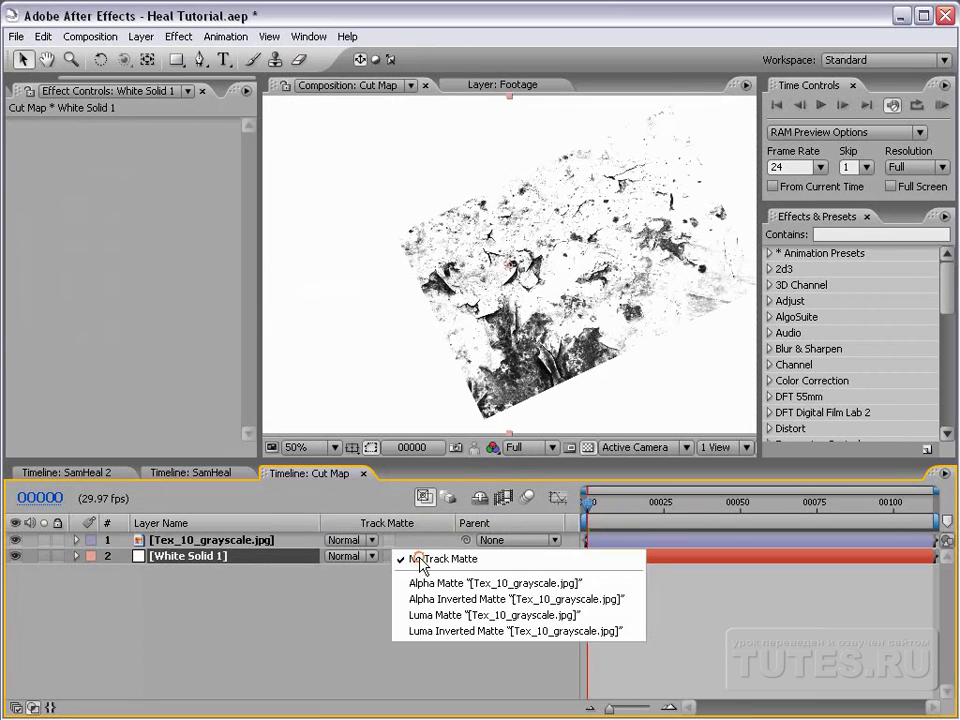
left_click(435, 615)
left_click(432, 557)
left_click(440, 570)
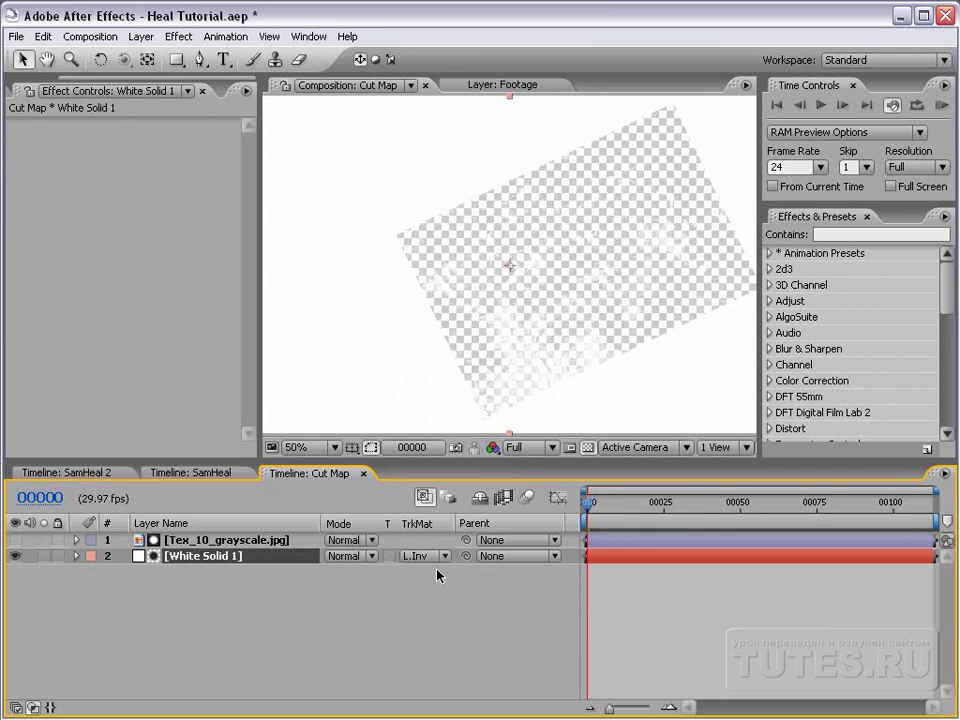
Step: Turn off the transparency grid, inspect the inverted matte against black, and select the Tex_10_grayscale.jpg layer
left_click(521, 390)
scroll(521, 390, "up", 1)
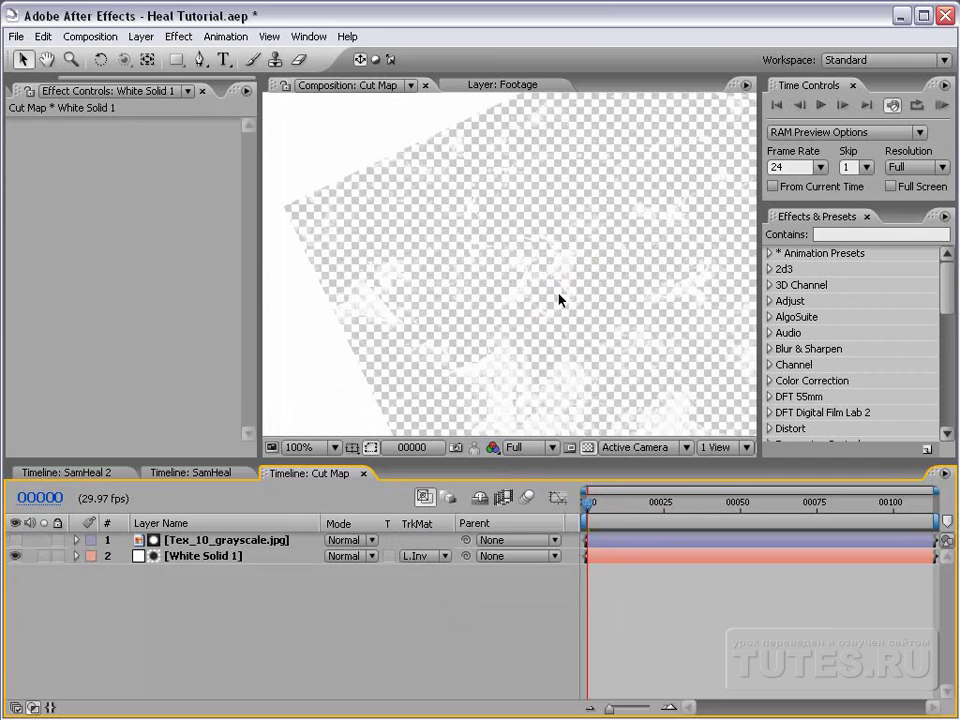
left_click(587, 447)
scroll(509, 267, "down", 1)
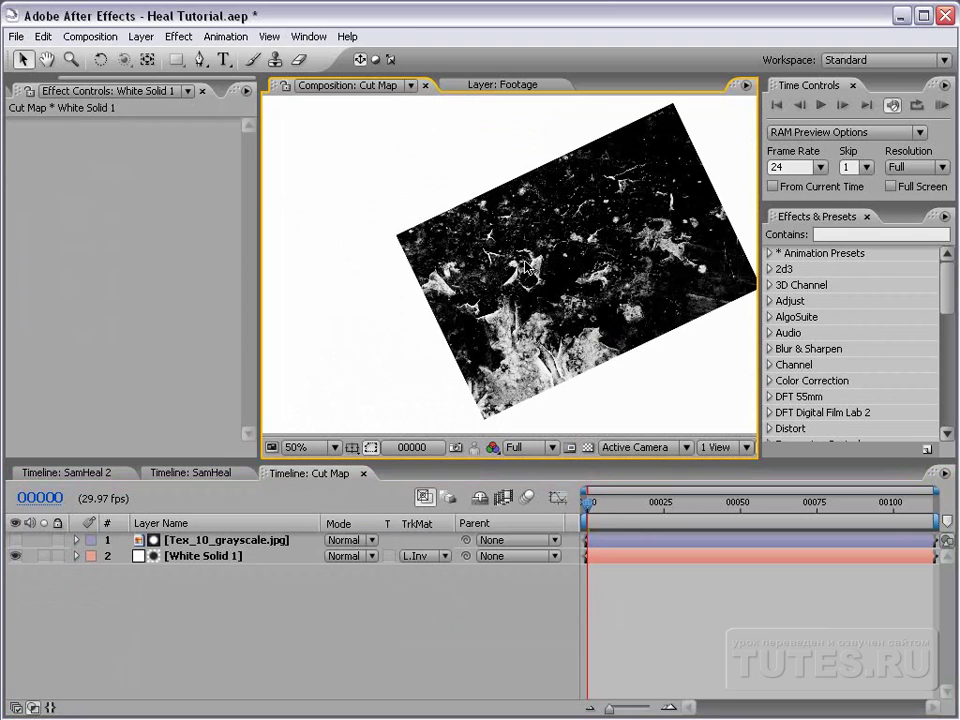
scroll(652, 247, "down", 1)
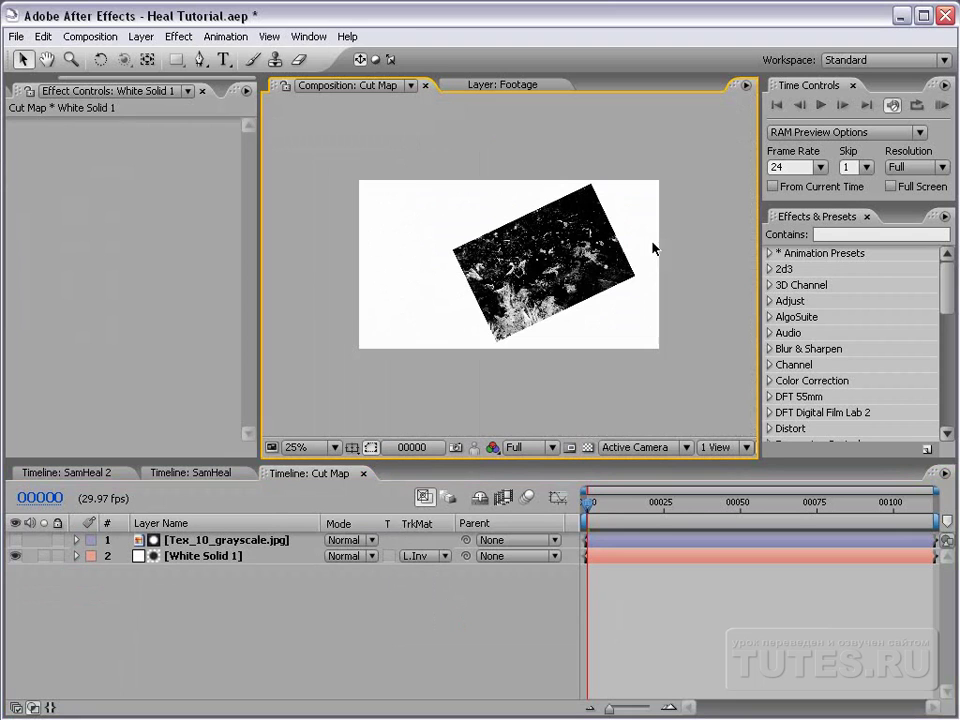
left_click(231, 541)
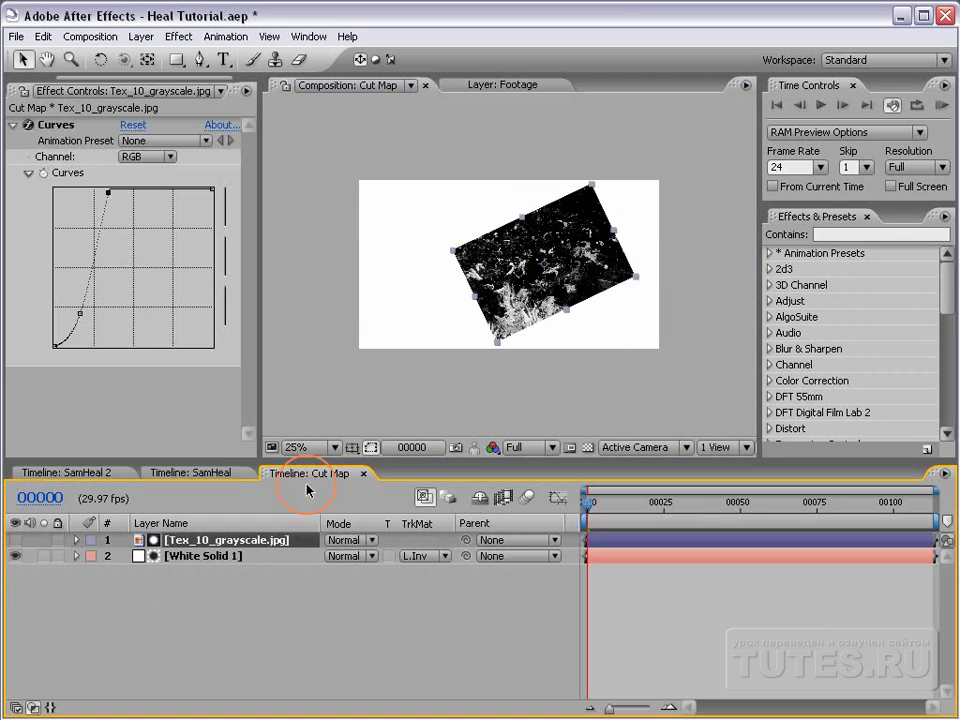
scroll(441, 297, "up", 1)
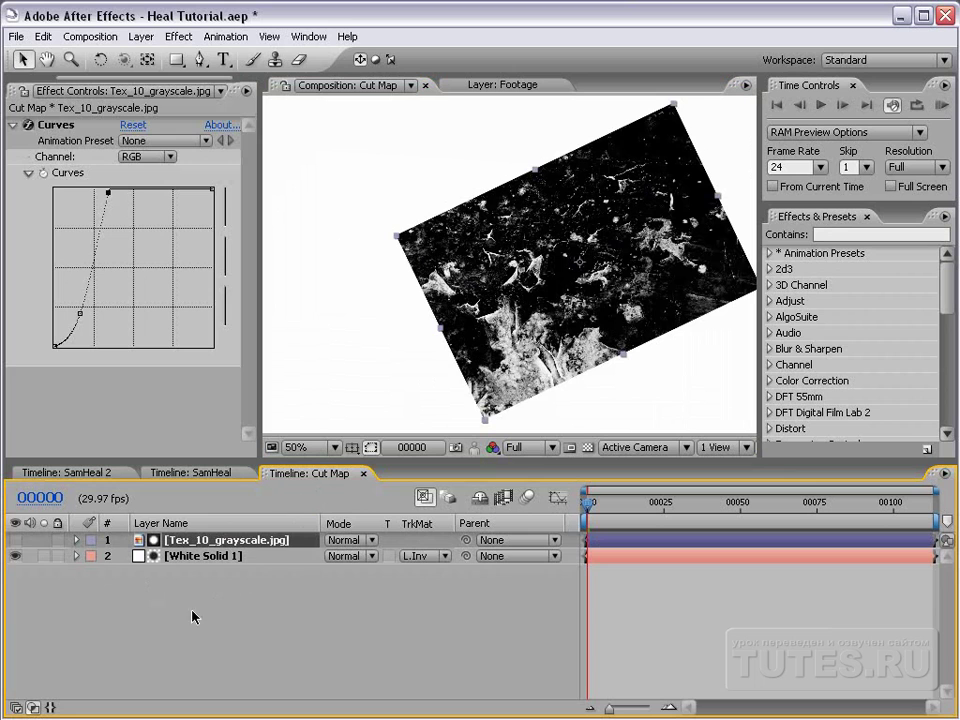
Step: Draw a closed oval mask with the Pen tool on White Solid 1 around the two small cracks near the composition centre
left_click(197, 557)
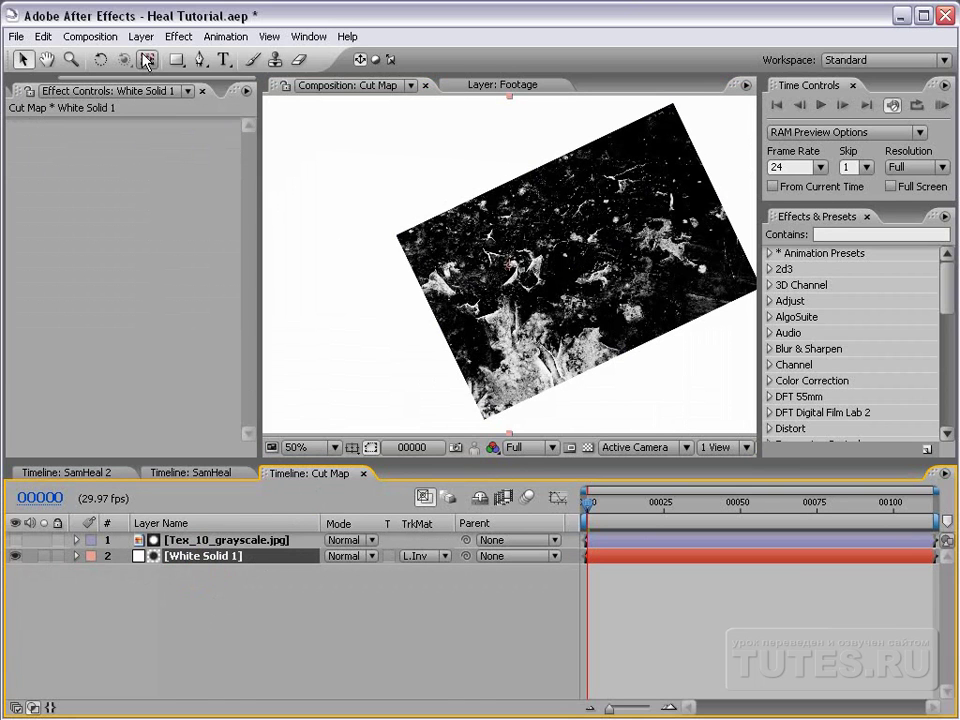
left_click(200, 59)
scroll(509, 257, "up", 1)
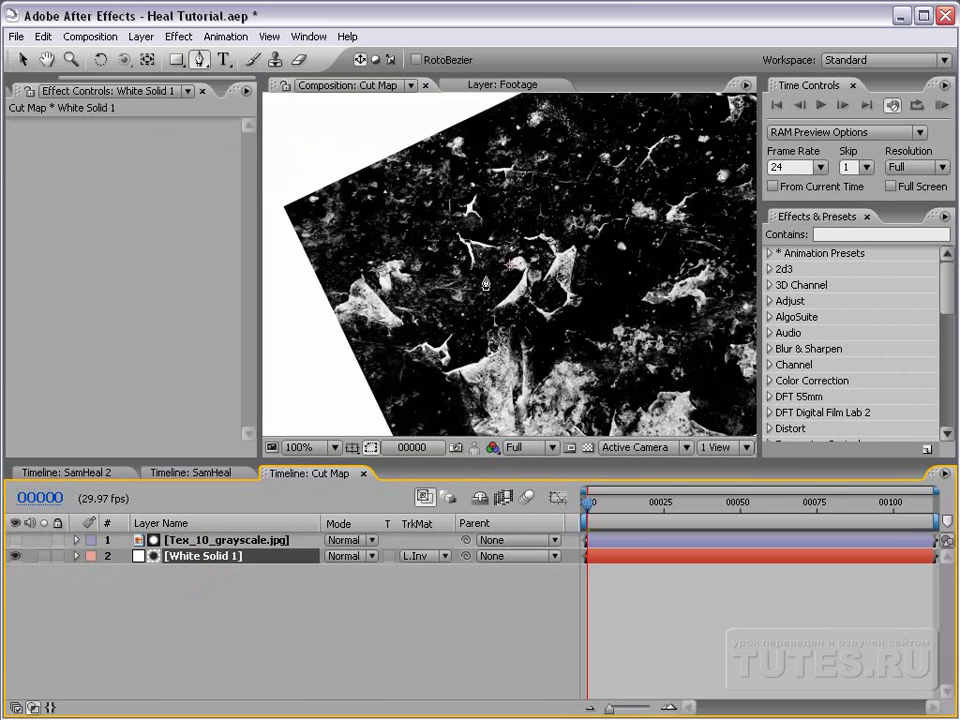
left_click(478, 283)
left_click(502, 260)
left_click(510, 234)
left_click(498, 204)
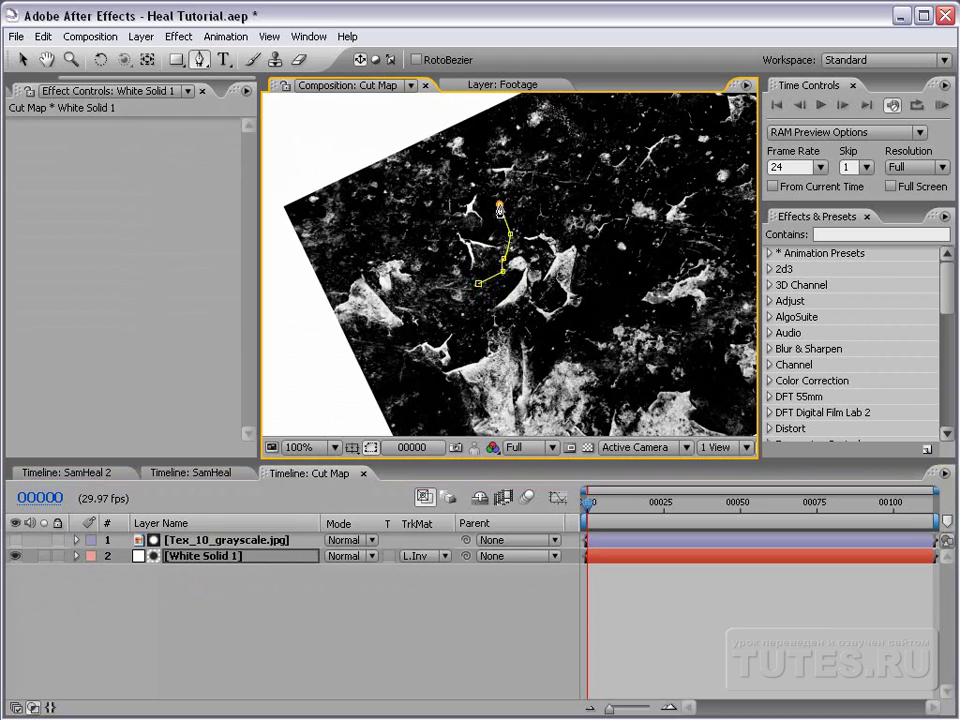
left_click(488, 184)
left_click(474, 176)
left_click(447, 187)
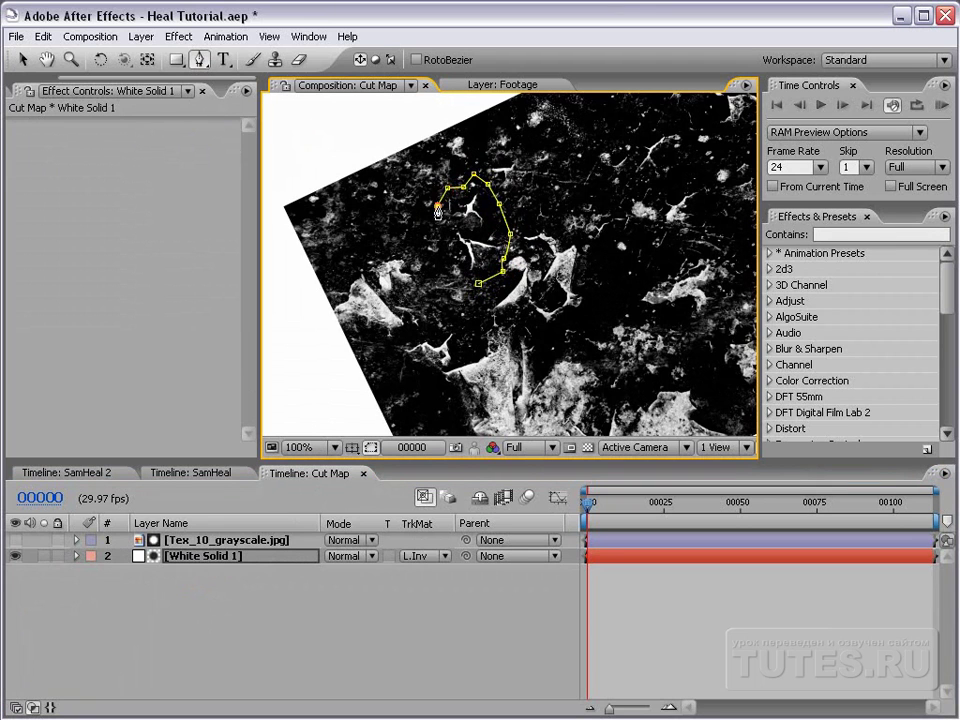
left_click(441, 205)
left_click(442, 225)
left_click(449, 258)
left_click(478, 284)
left_click(465, 276)
Step: Deselect the white solid and examine the masked cracks in an enlarged composition view
left_click(542, 447)
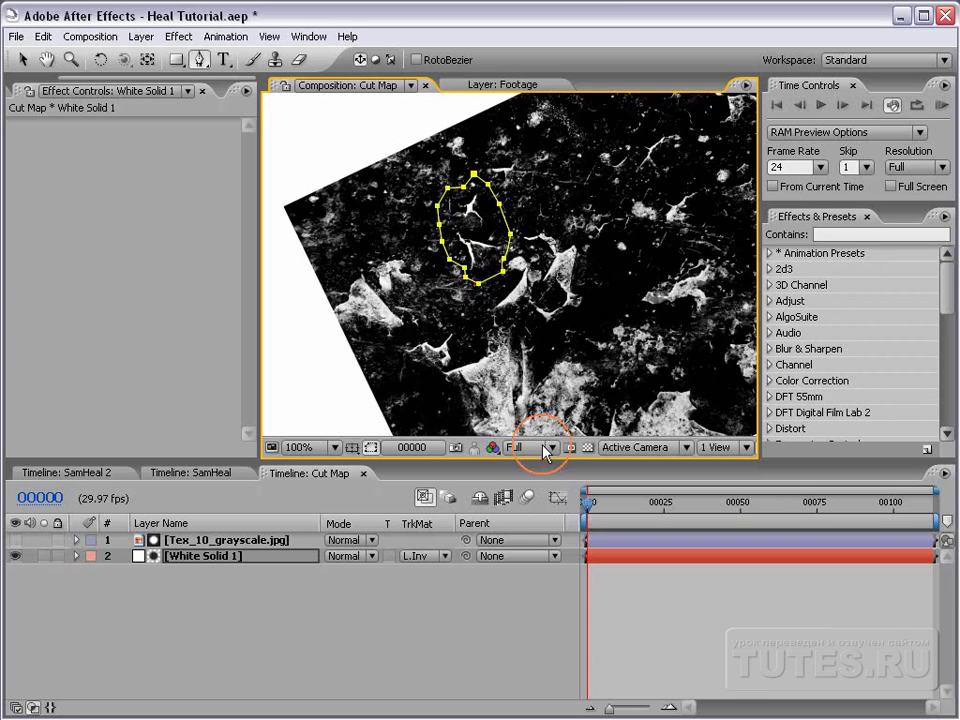
left_click(632, 553)
key("grave")
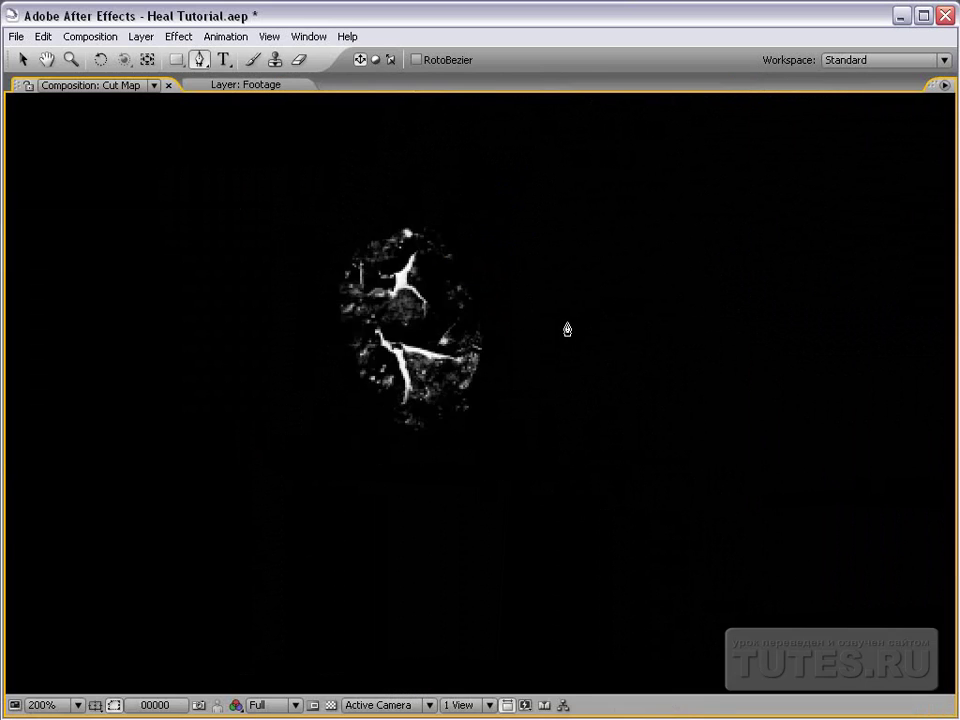
key("comma")
key("grave")
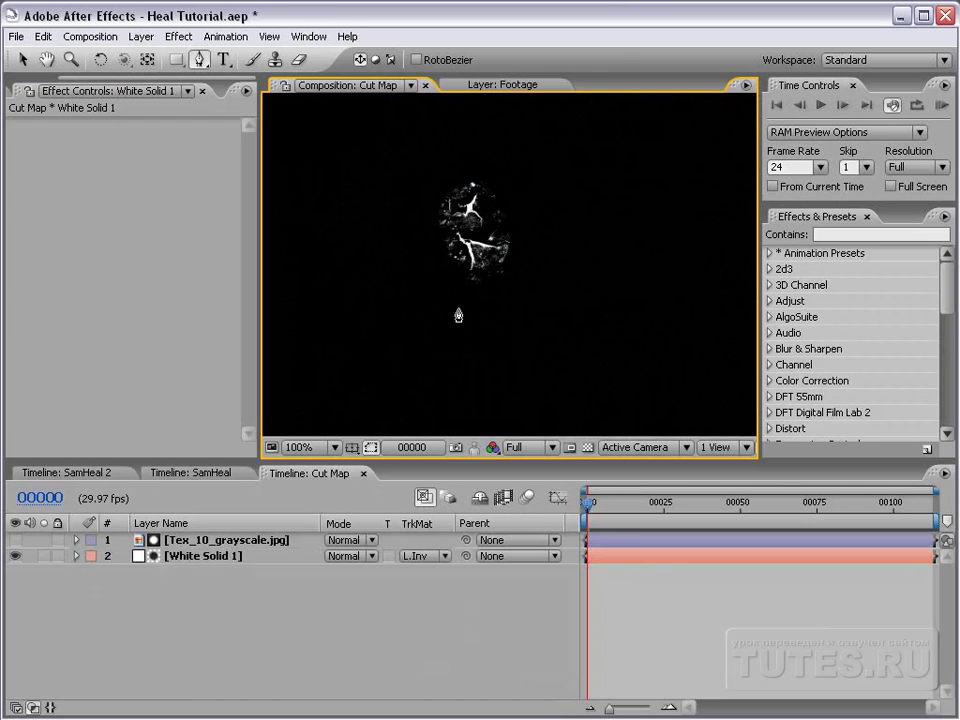
key("grave")
key("comma")
key("grave")
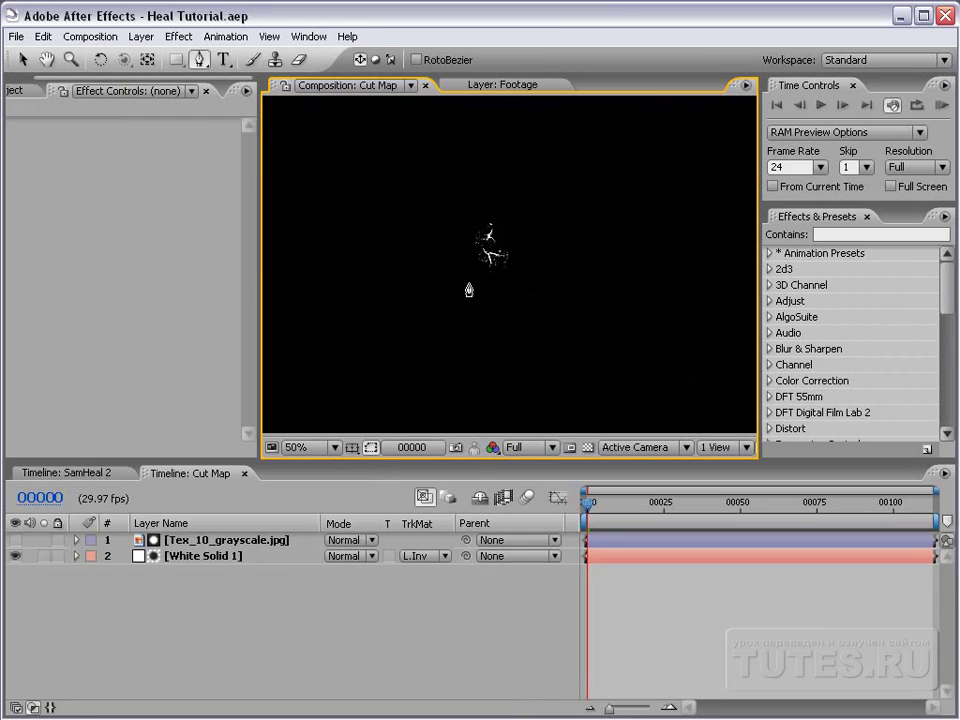
Step: Copy the Footage layer from SamHeal 2 into the Cut Map composition and place it beneath White Solid 1
left_click(64, 472)
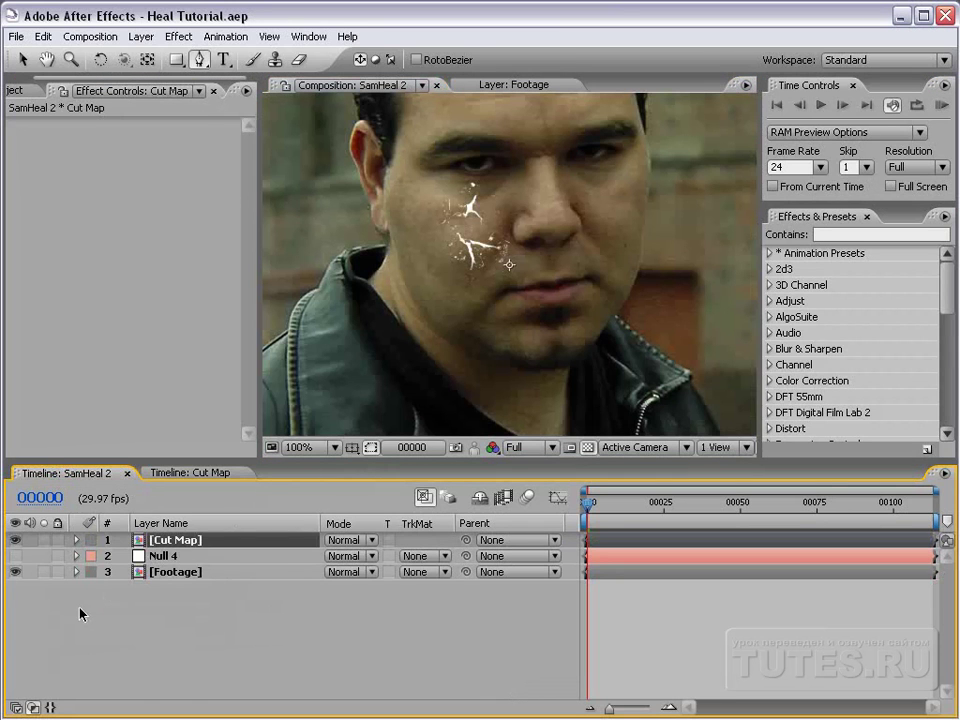
left_click(176, 572)
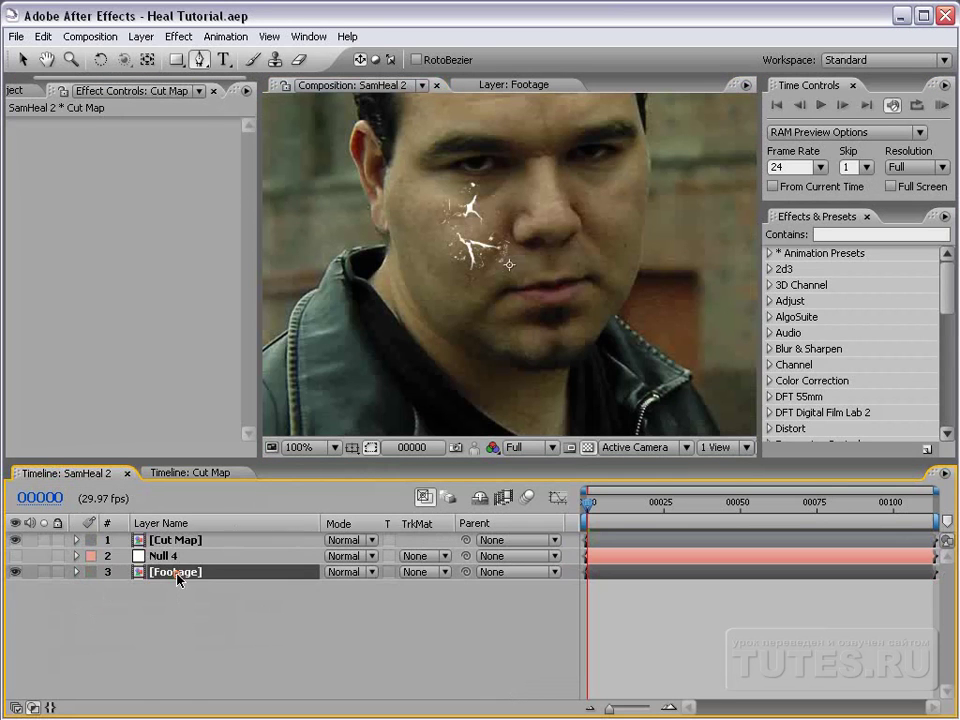
left_click(43, 36)
left_click(52, 129)
left_click(183, 473)
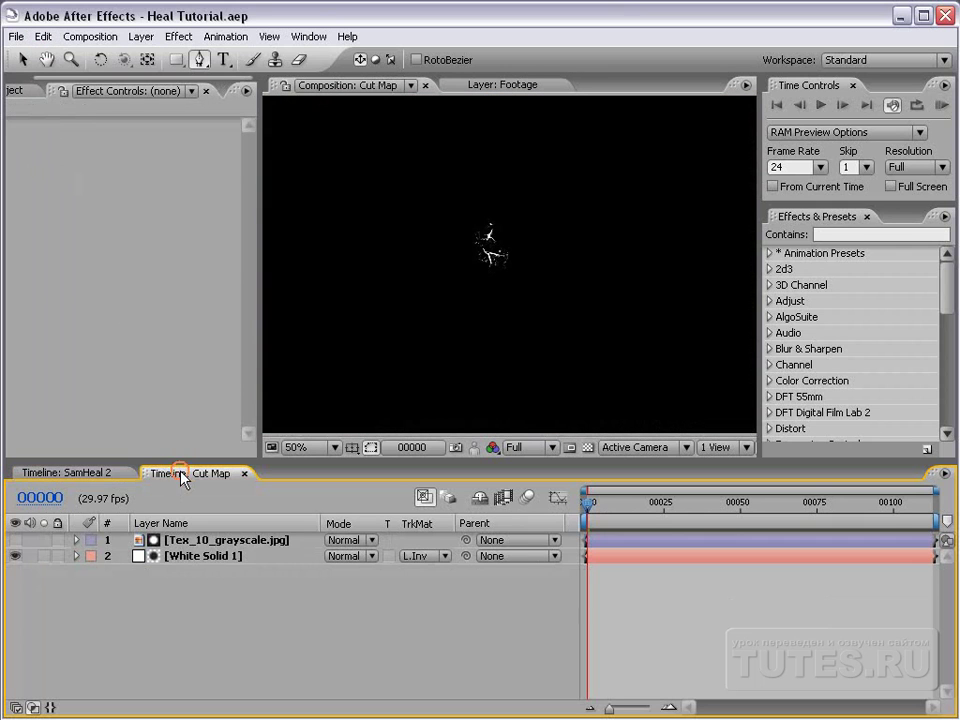
left_click(43, 36)
left_click(71, 165)
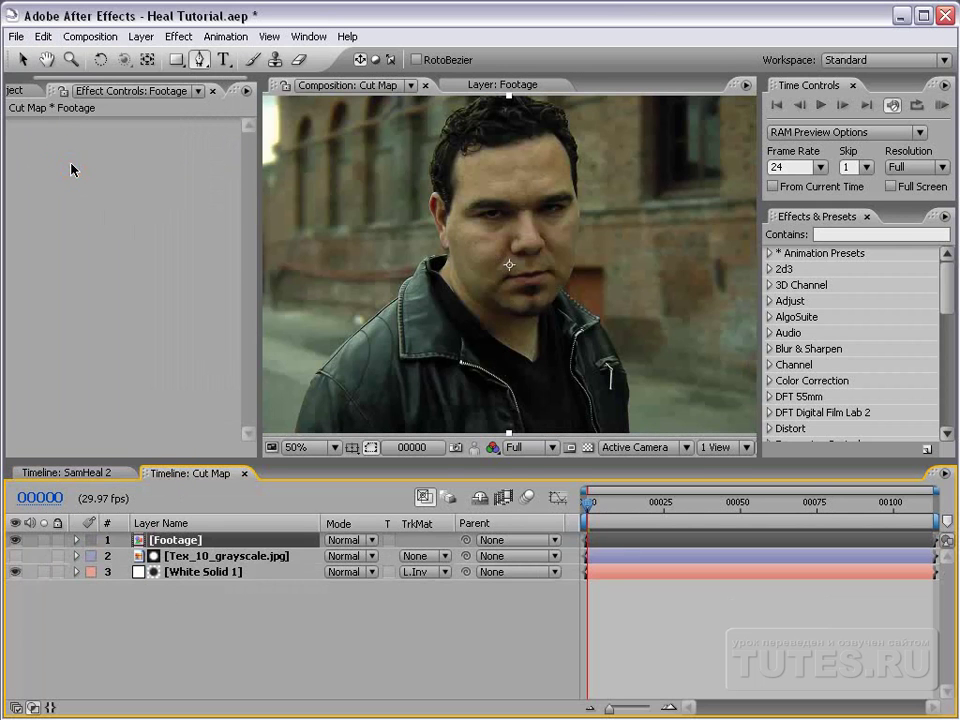
left_click_drag(150, 542, 196, 608)
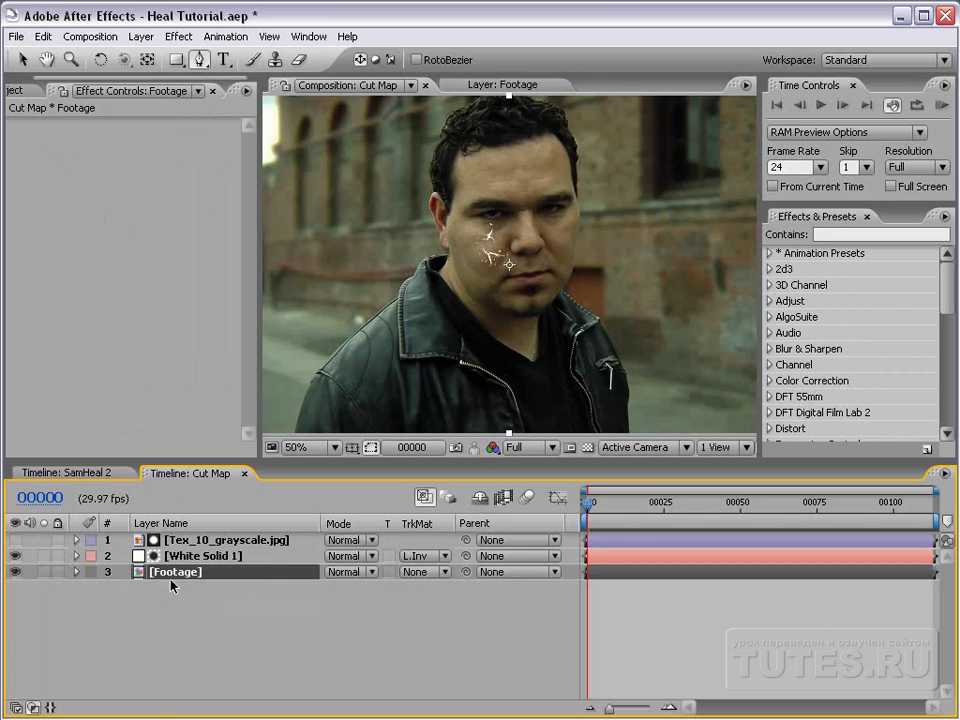
Step: Make the Footage layer in Cut Map a guide layer
right_click(163, 578)
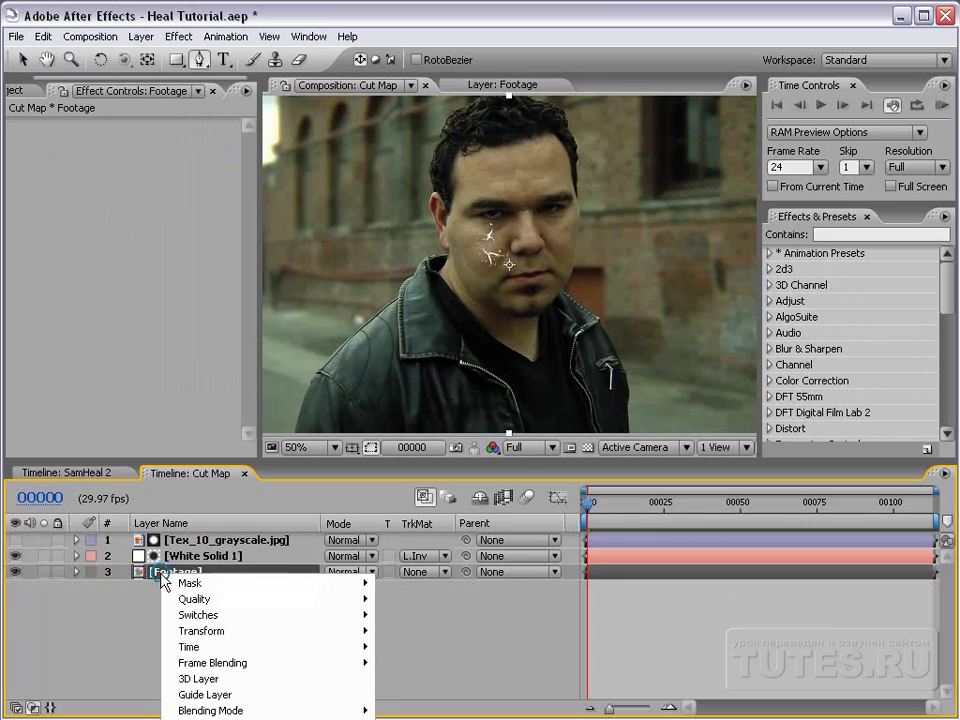
left_click(222, 694)
left_click(191, 619)
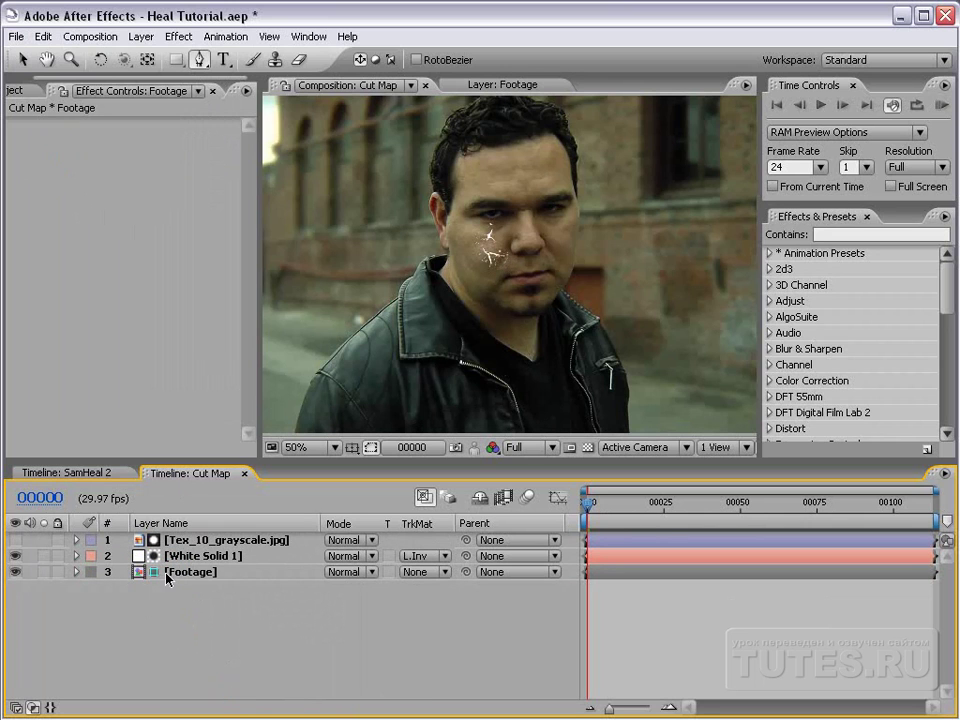
left_click(188, 574)
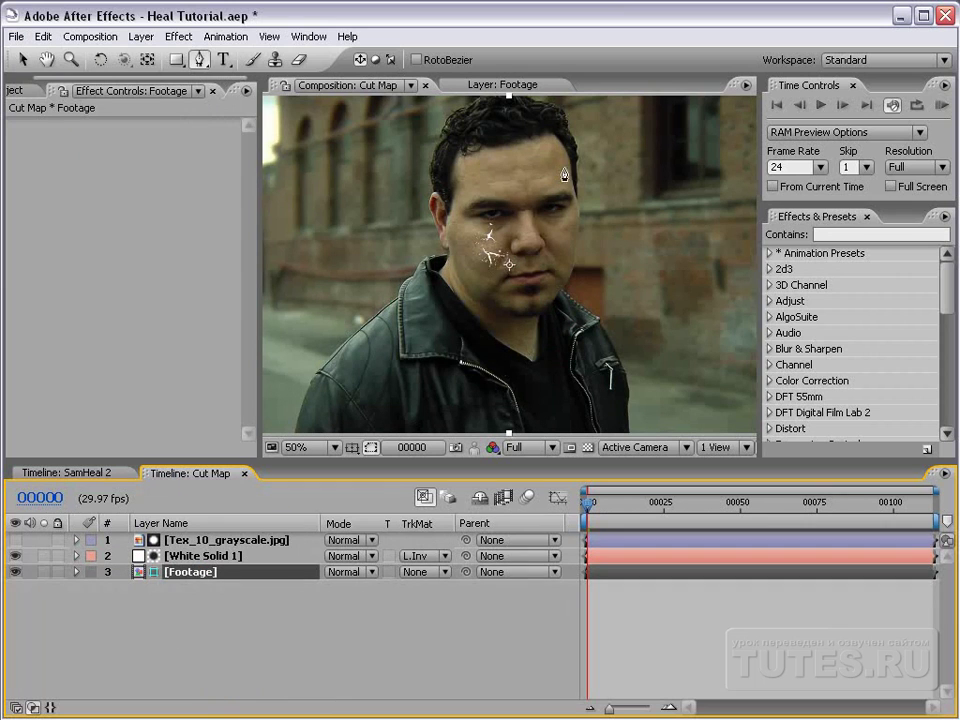
Step: In SamHeal 2, temporarily hide the Footage layer and inspect the Cut Map layer alone against black
left_click(66, 472)
left_click(150, 540)
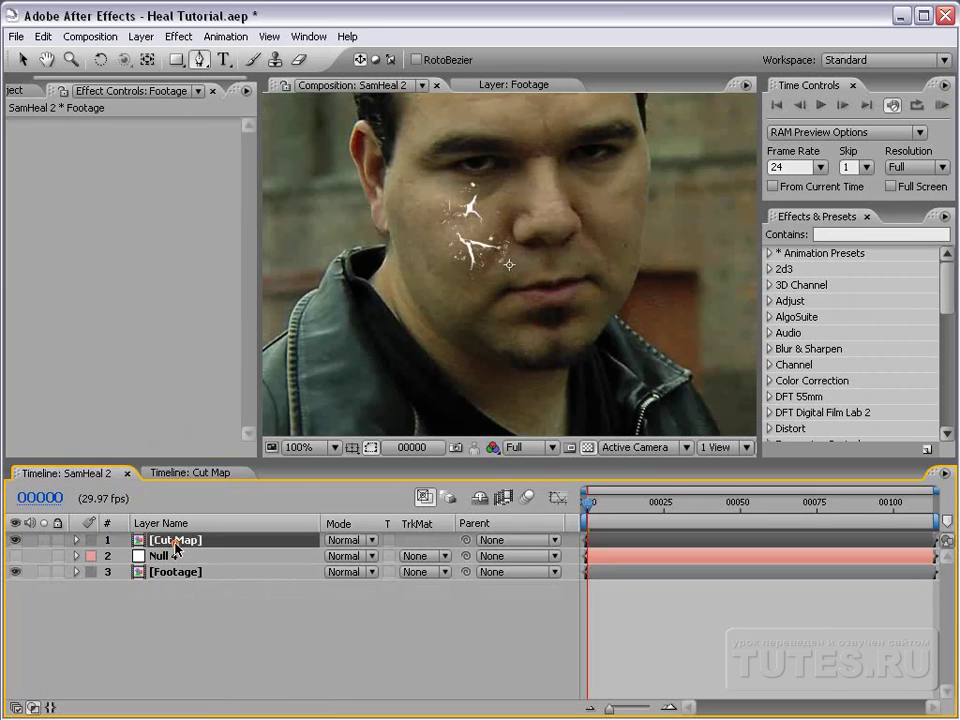
key("v")
left_click(15, 572)
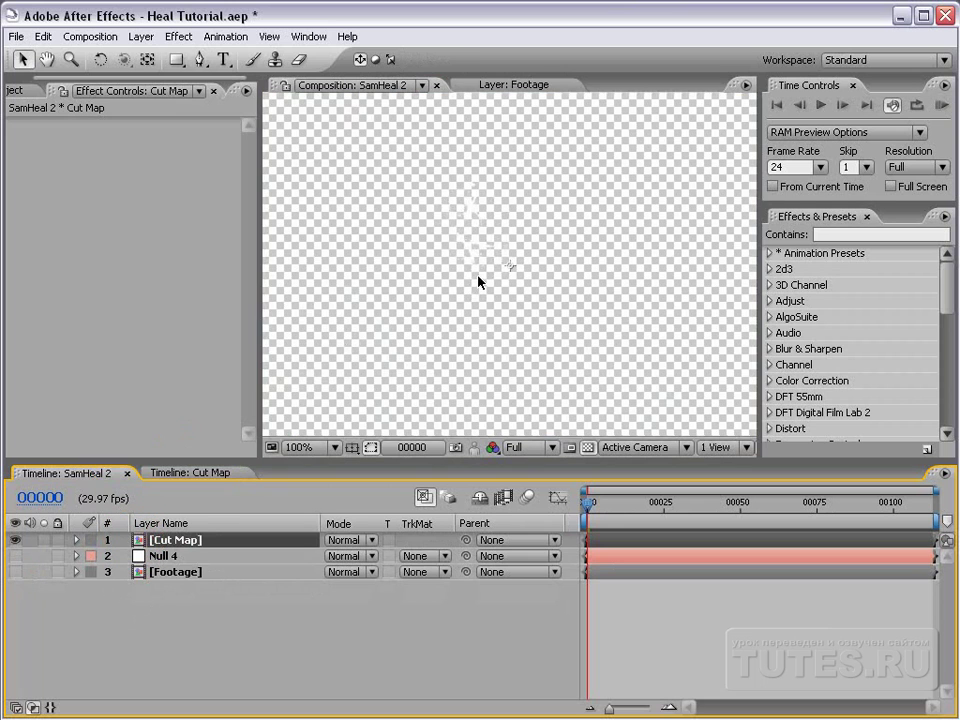
left_click(587, 447)
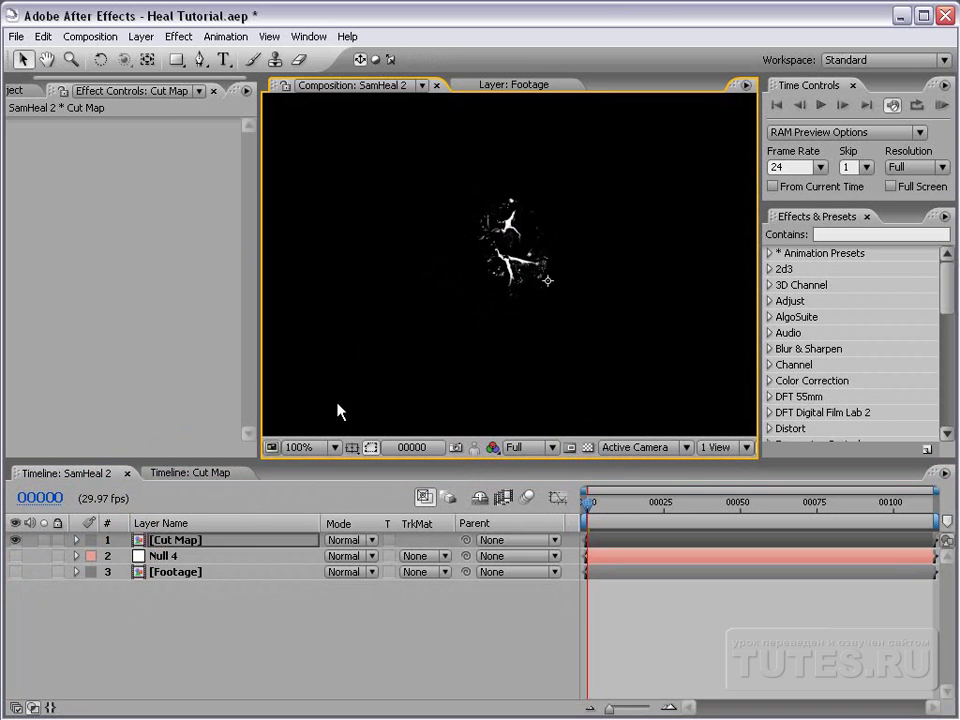
left_click(15, 572)
Step: Return to the Cut Map composition and check the white solid's cracks against the face in the guide footage
left_click(183, 474)
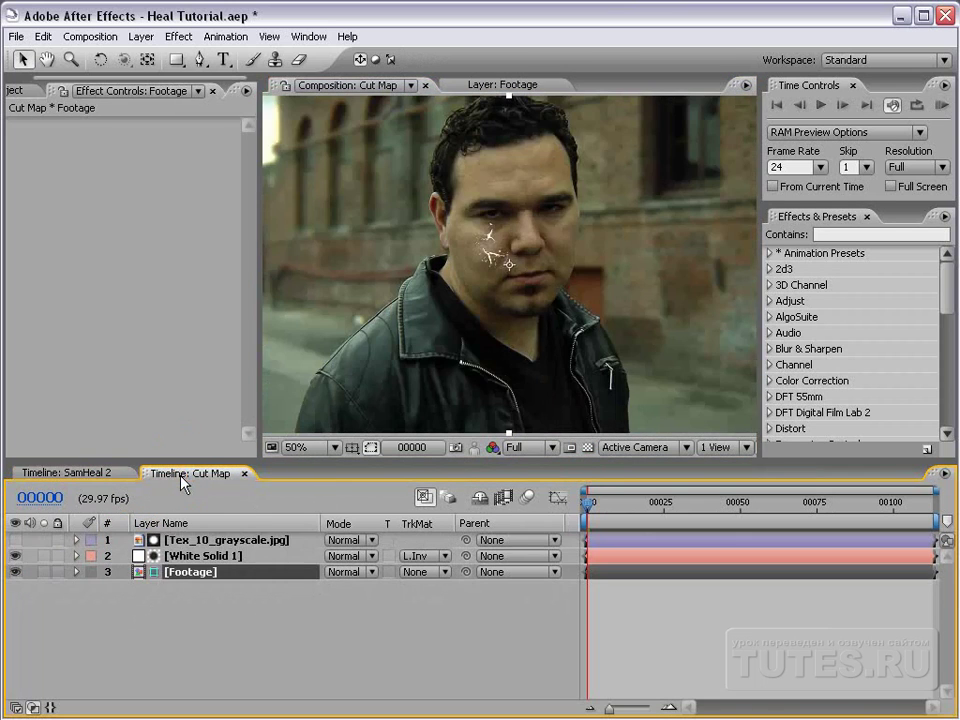
key("F2")
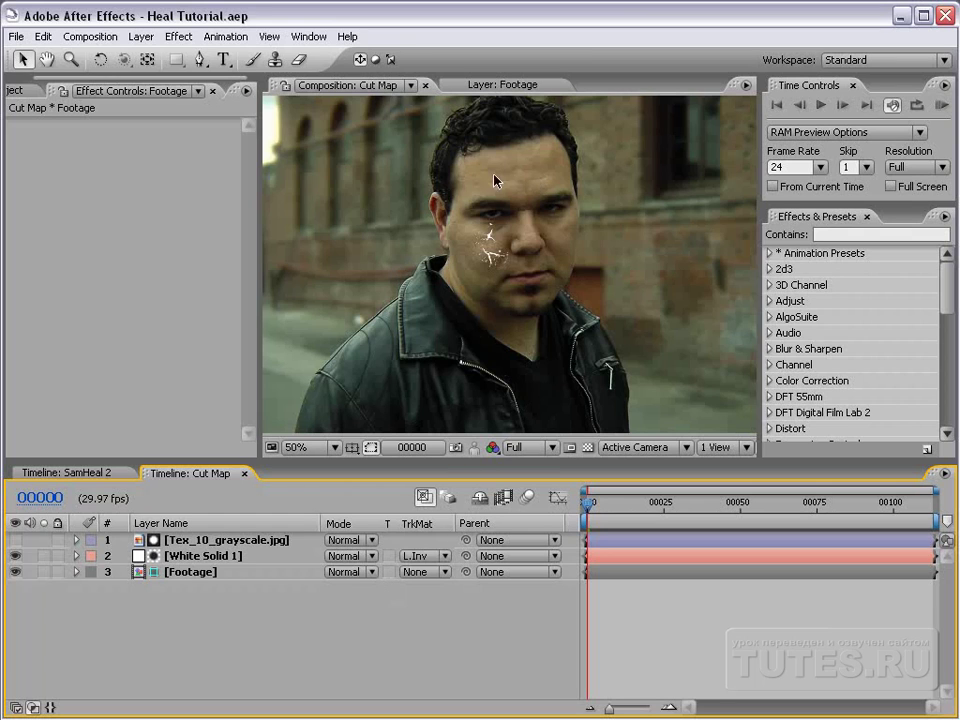
left_click(190, 555)
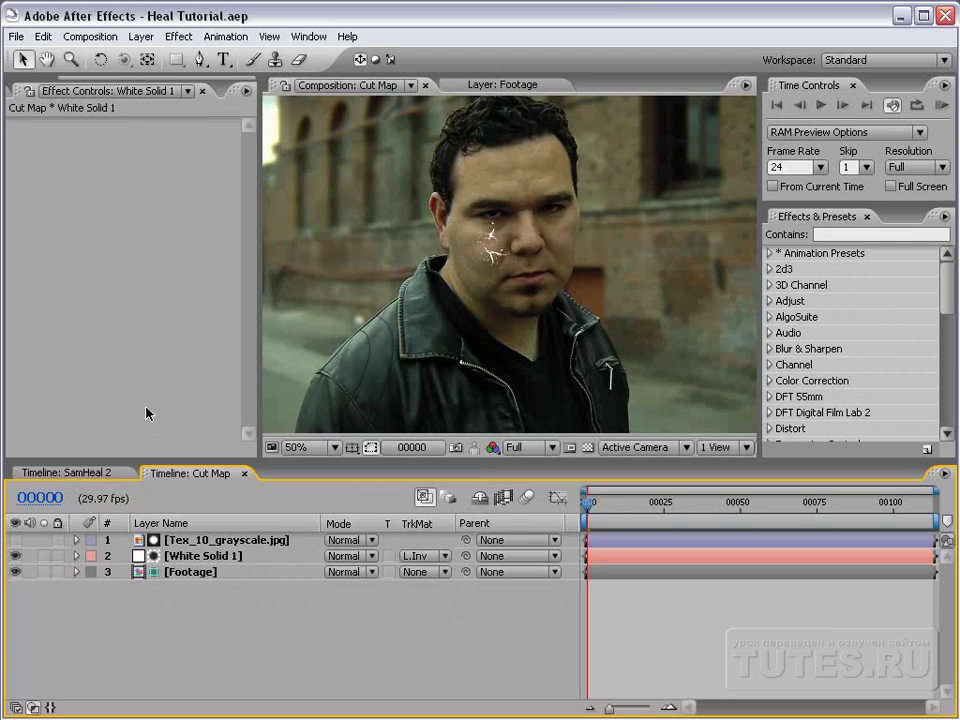
Step: Duplicate the Null 4 layer in the SamHeal 2 composition
left_click(77, 474)
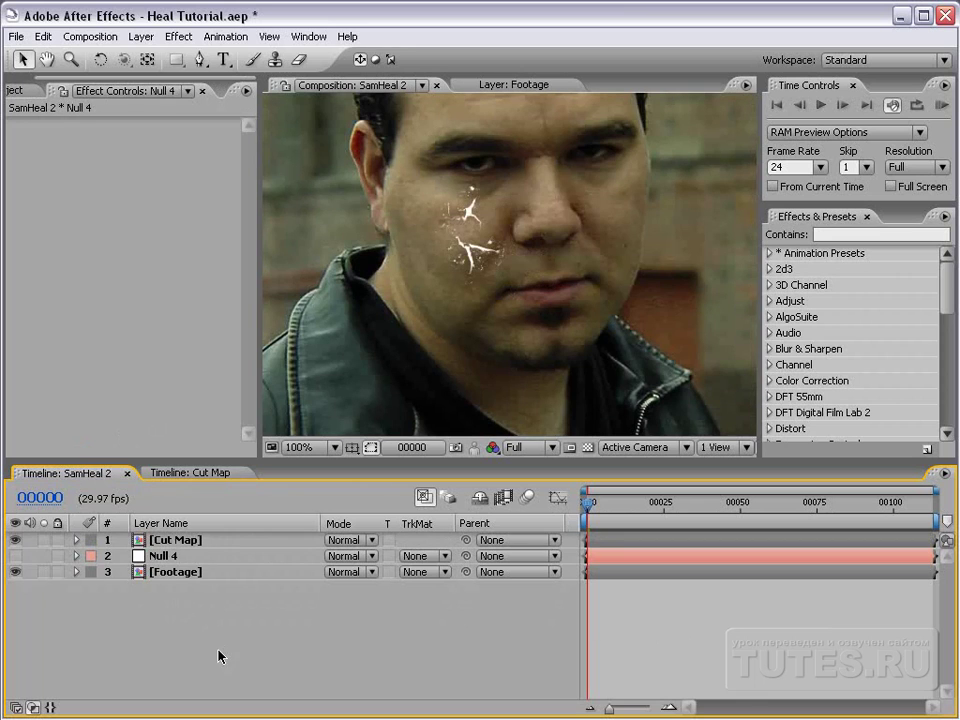
left_click(162, 556)
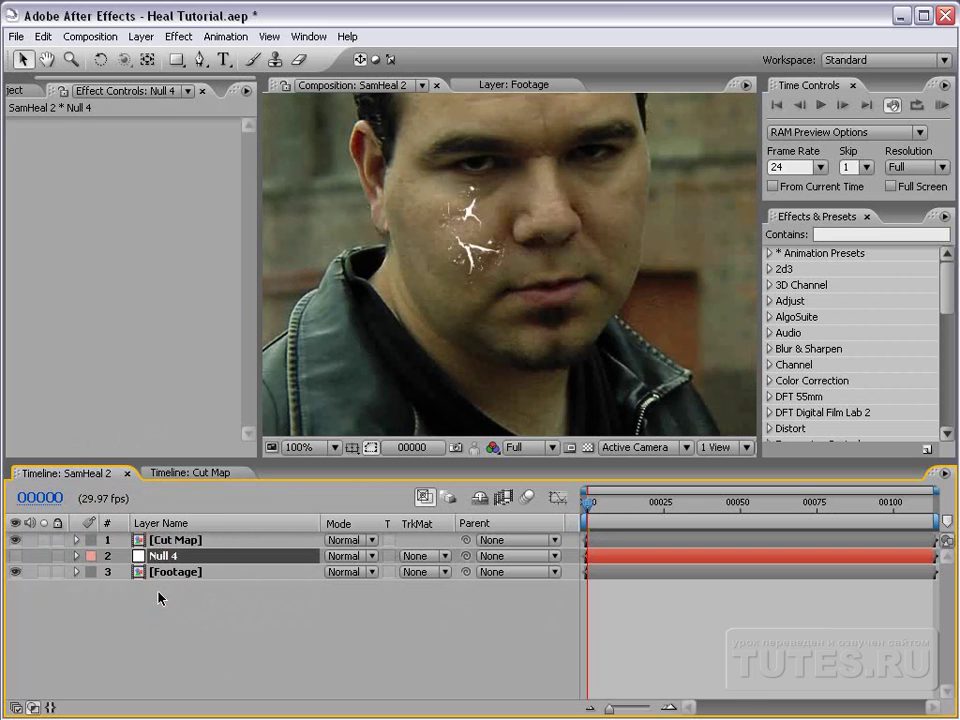
key("ctrl+d")
left_click(160, 600)
Step: Pre-compose the Cut Map and Null 5 layers together as "Cut PreComp", moving all attributes into the new composition
left_click(177, 541)
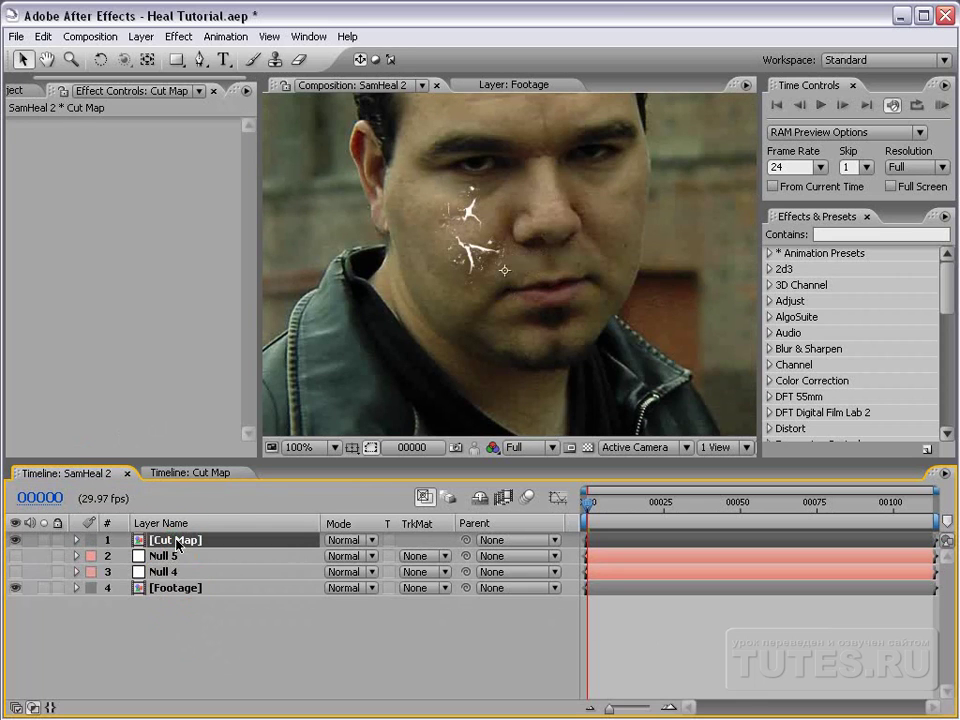
left_click(160, 556, "ctrl")
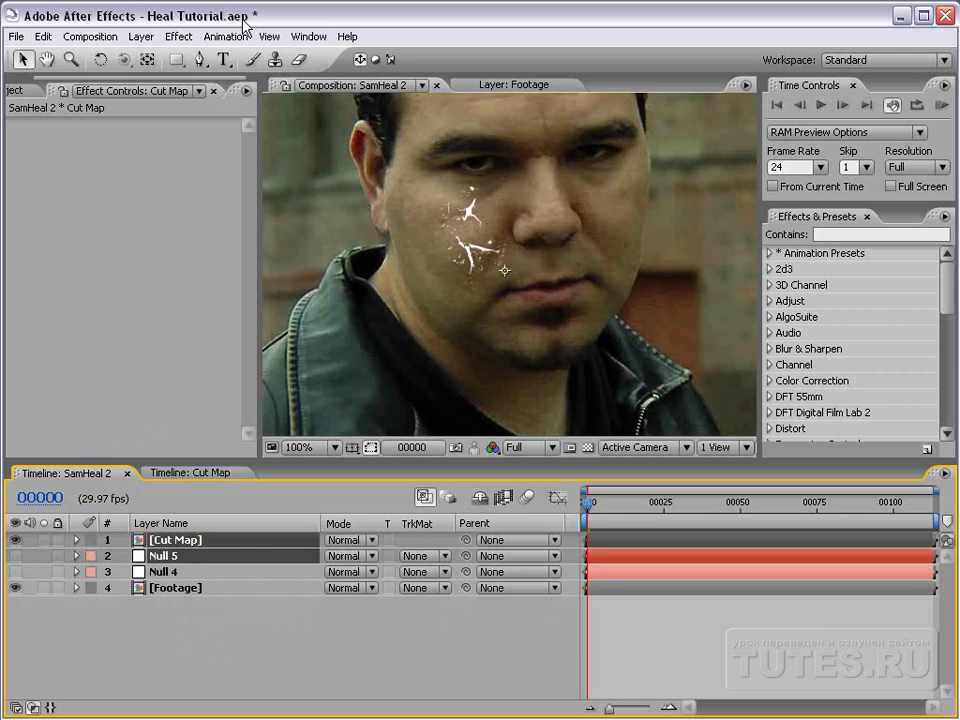
left_click(140, 36)
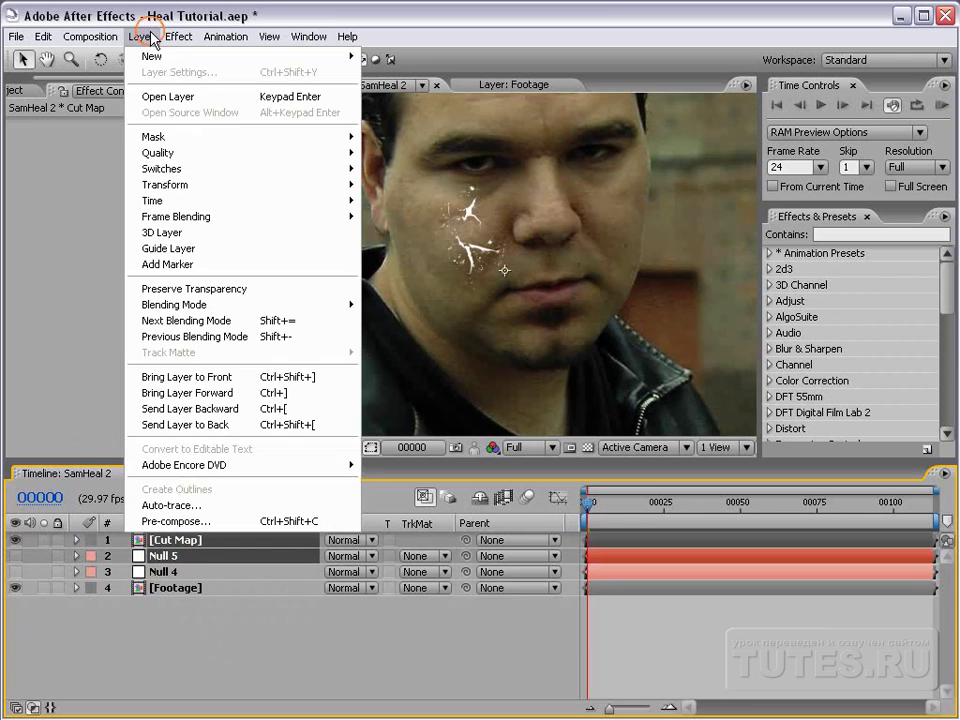
left_click(196, 523)
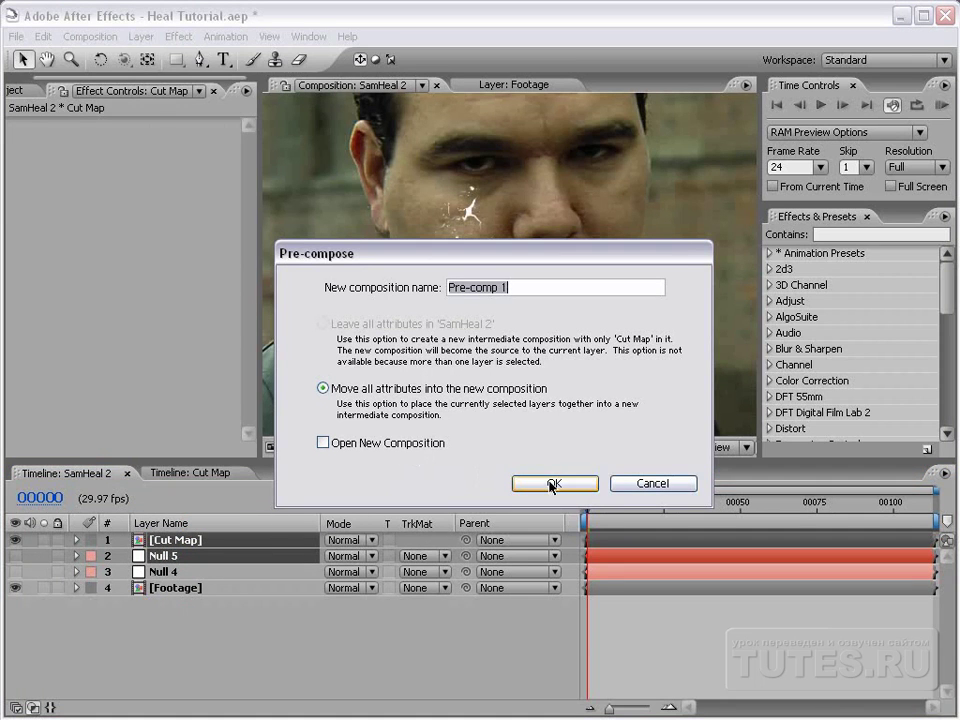
type("Cut")
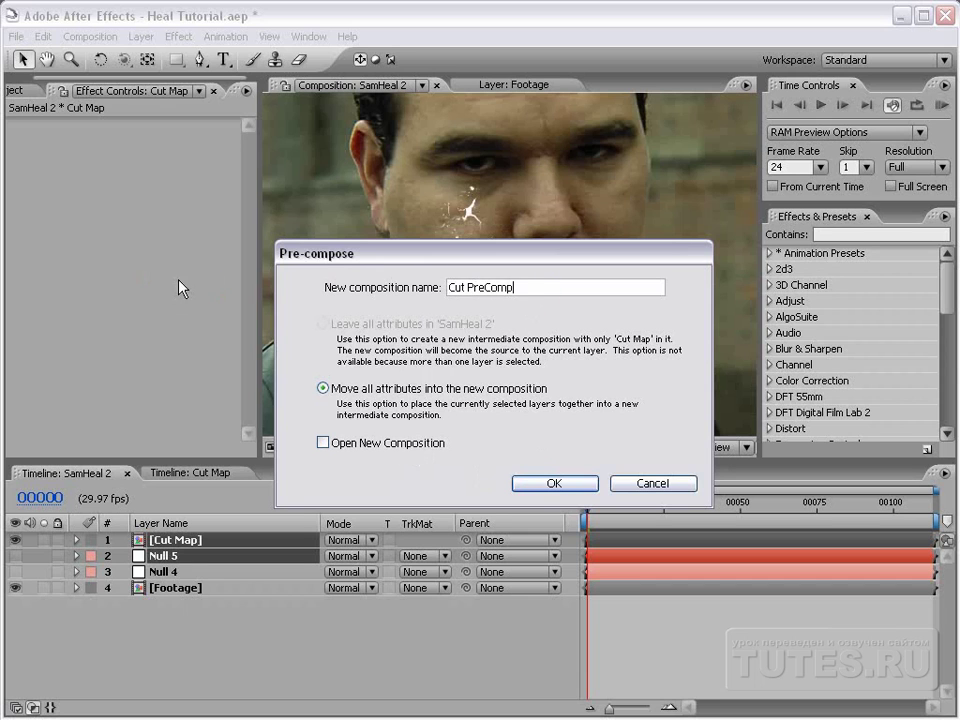
left_click(557, 486)
left_click(235, 610)
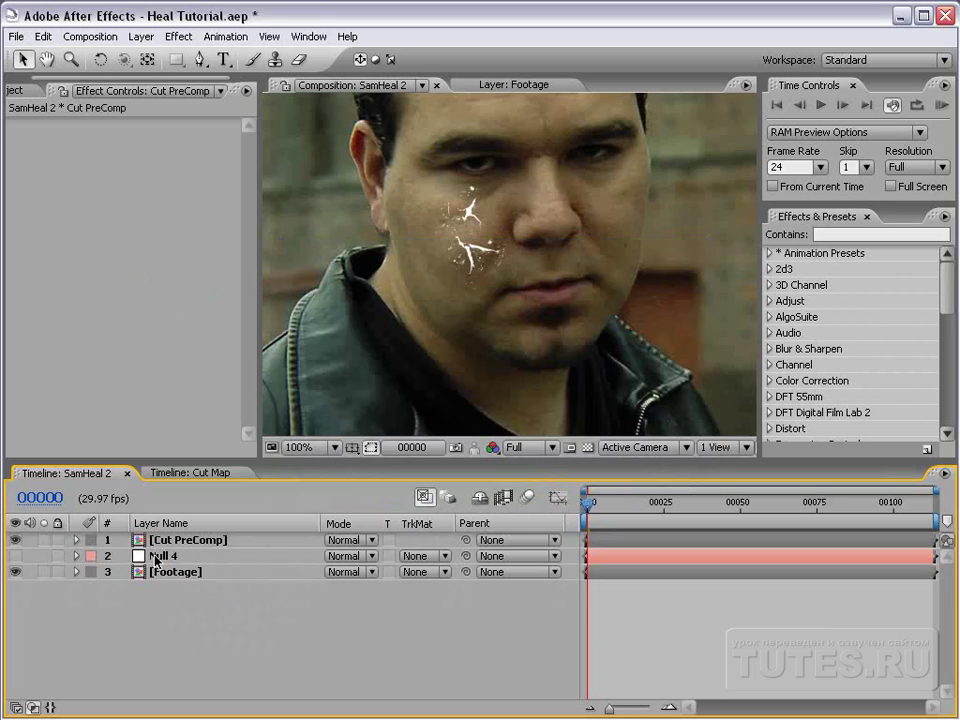
Step: Open the Cut PreComp composition and place its timeline between those of SamHeal 2 and Cut Map
left_click(165, 556)
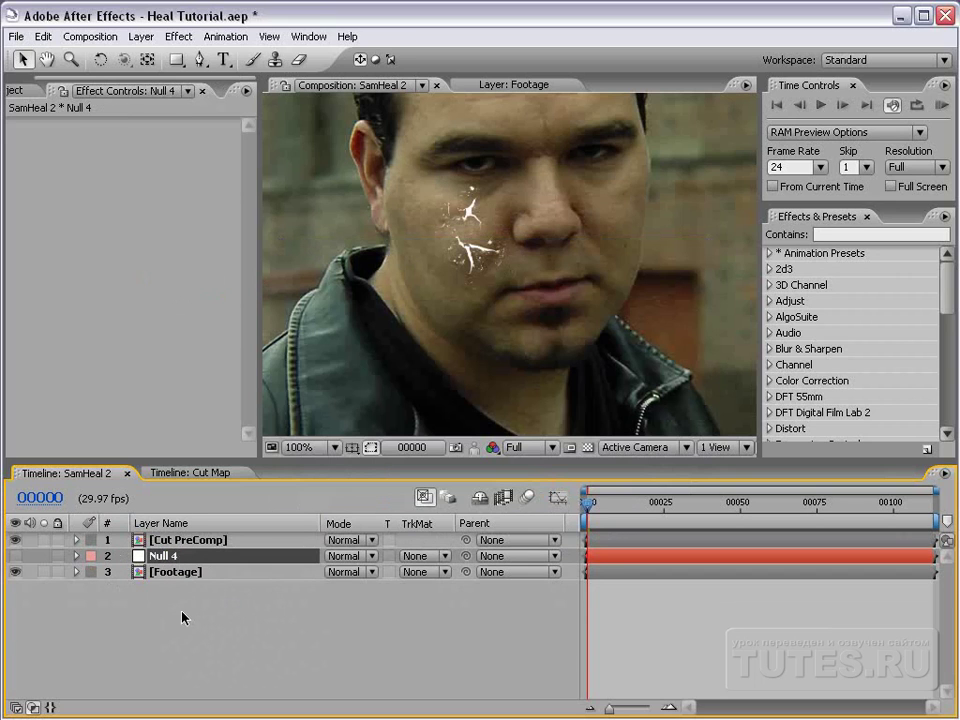
double_click(166, 540)
key("comma")
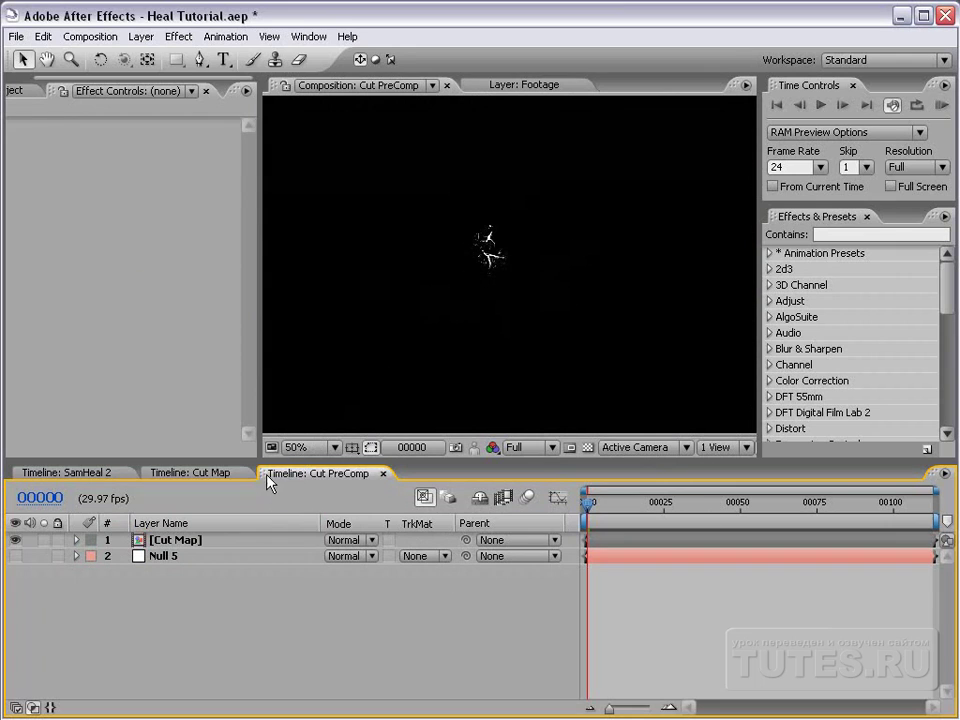
left_click_drag(270, 476, 197, 478)
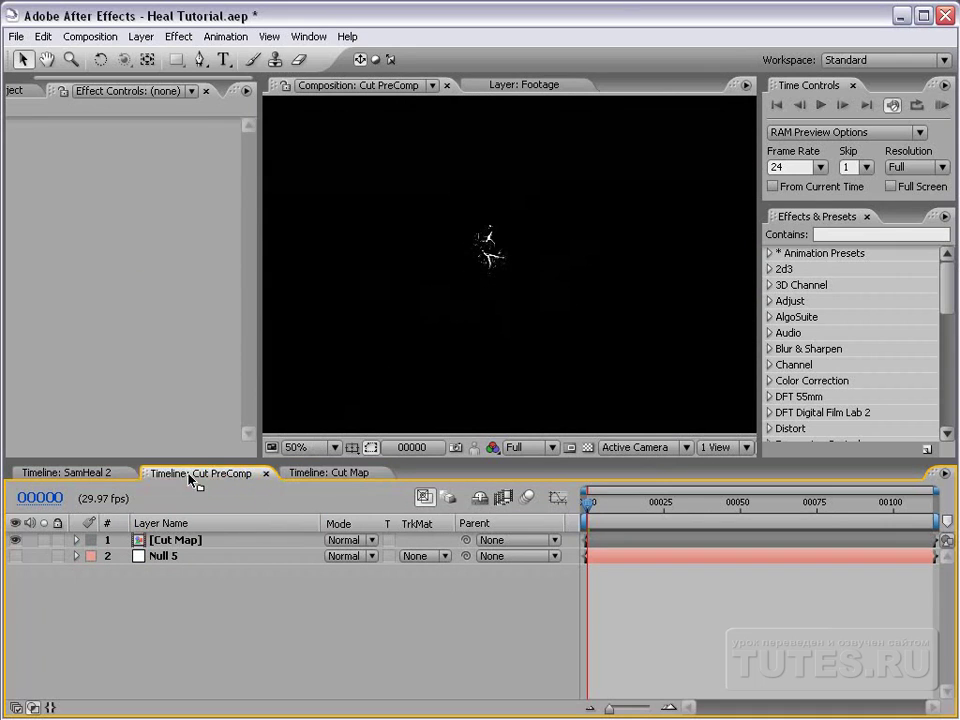
left_click(86, 472)
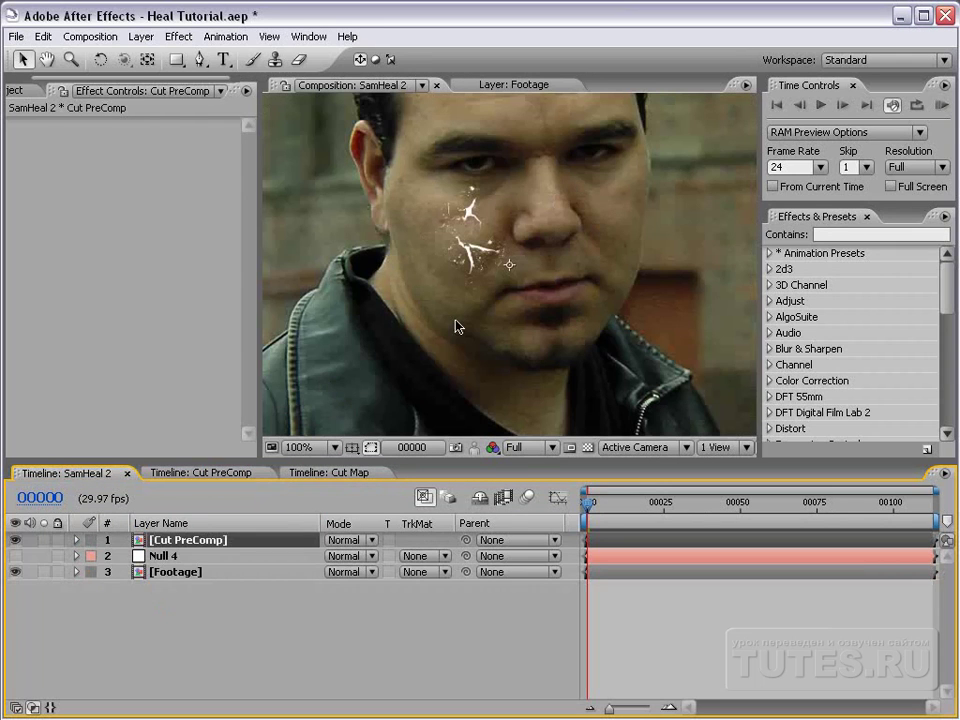
left_click(183, 473)
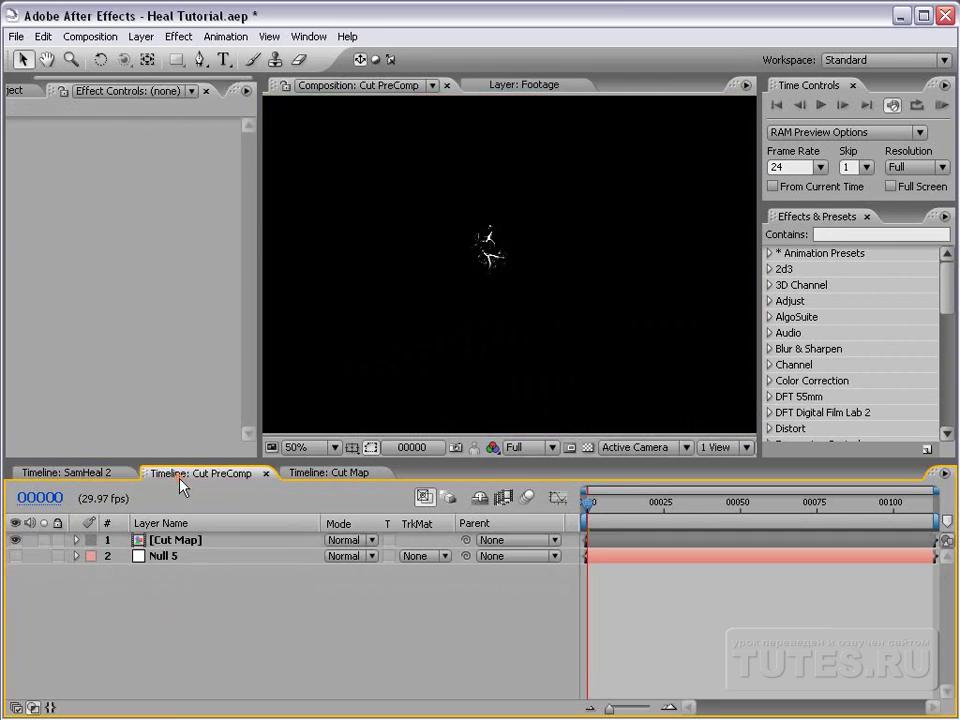
Step: Compare the cracks over the guide footage in the Cut Map composition with those in Cut PreComp
left_click(181, 540)
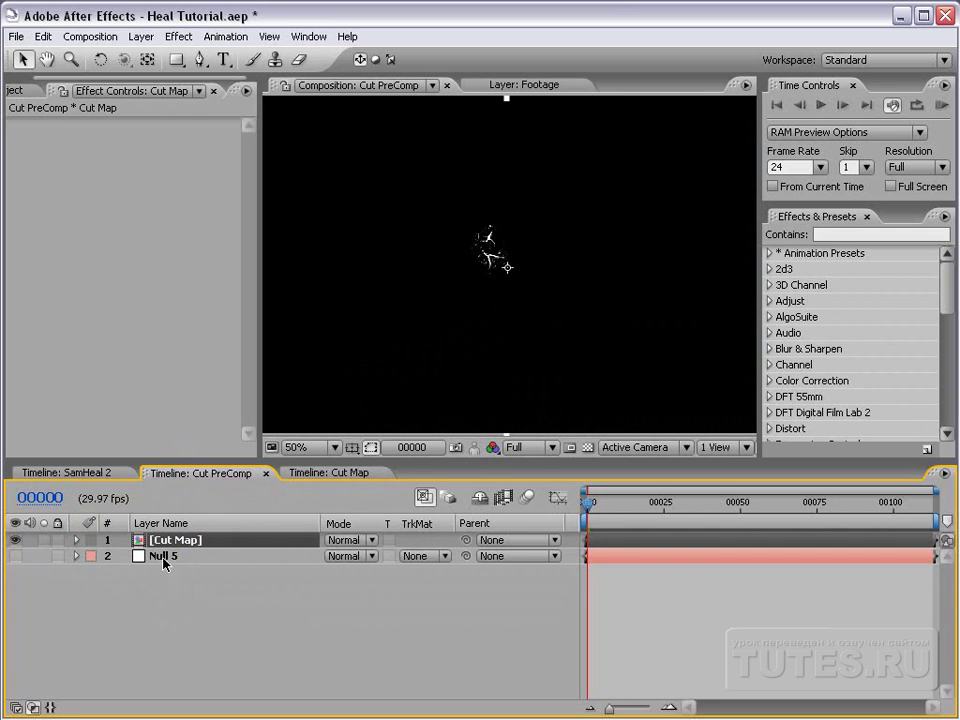
left_click(329, 473)
left_click(500, 298)
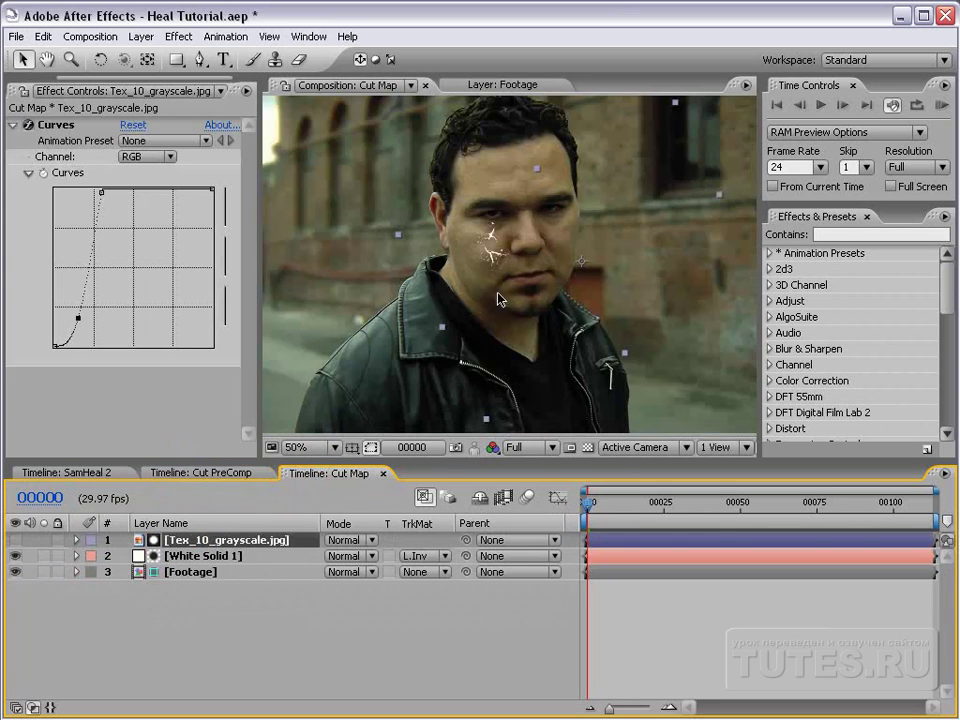
left_click(495, 285)
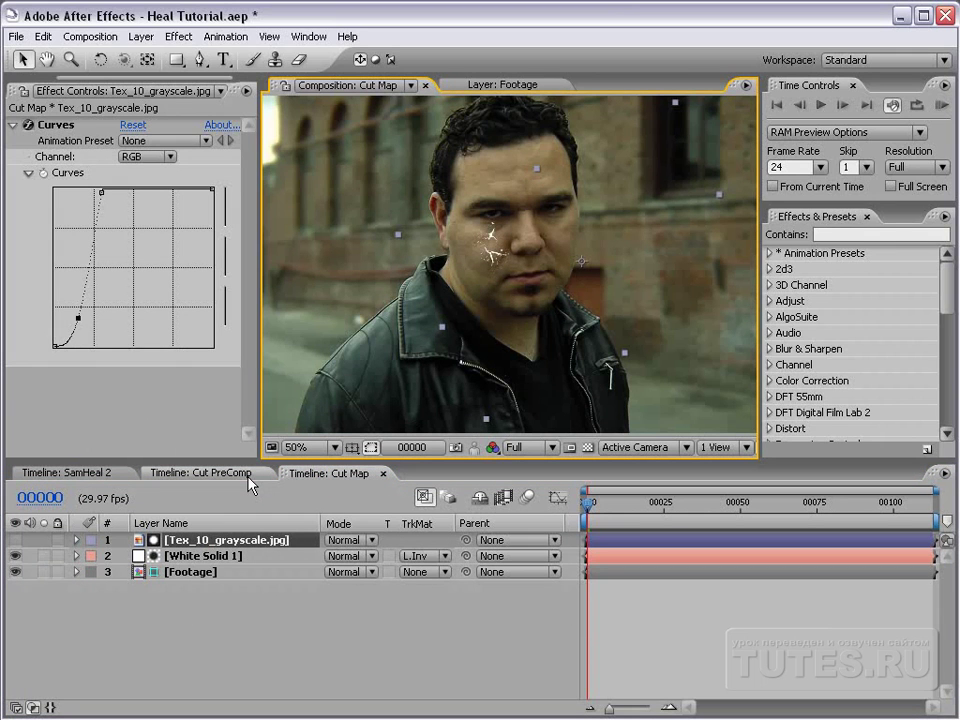
left_click(216, 480)
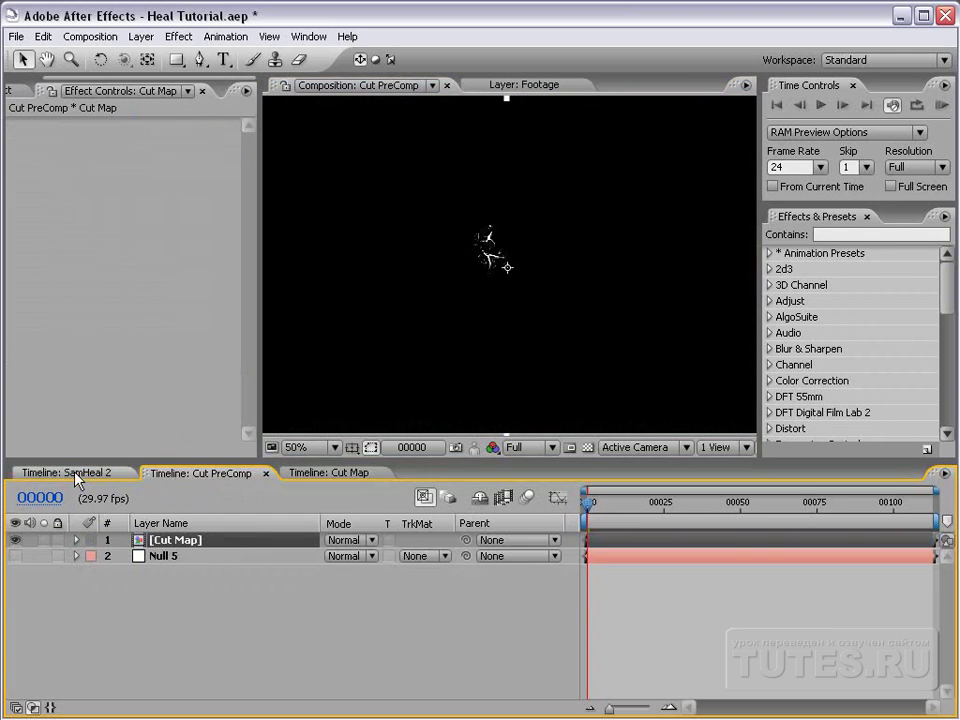
Step: Copy the Footage layer from the SamHeal 2 composition into Cut PreComp, placing it beneath Null 5
left_click(78, 474)
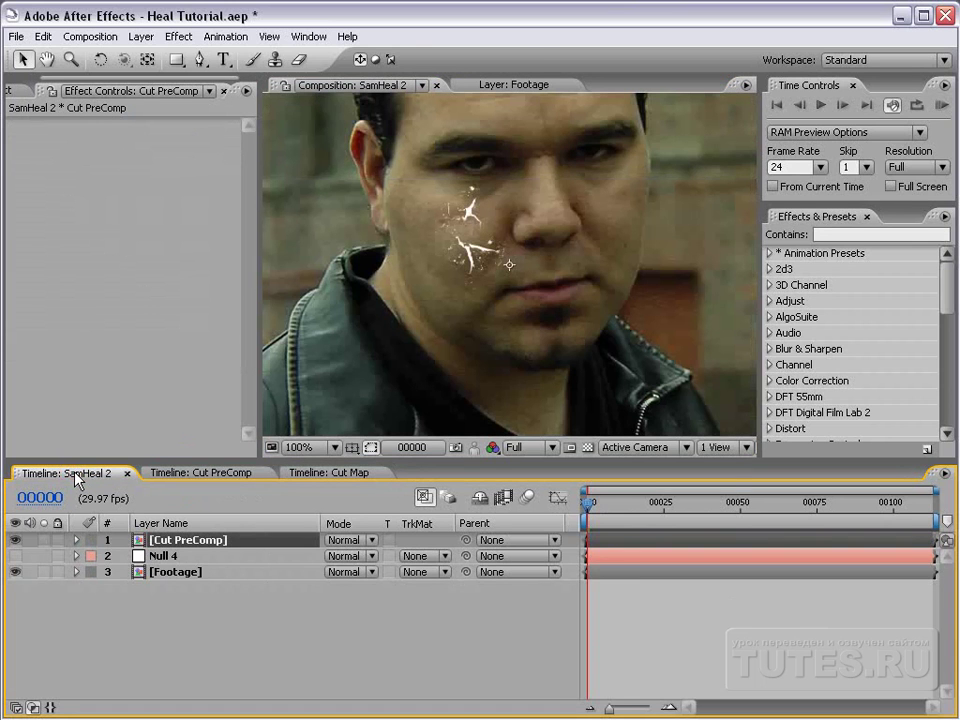
left_click(189, 577)
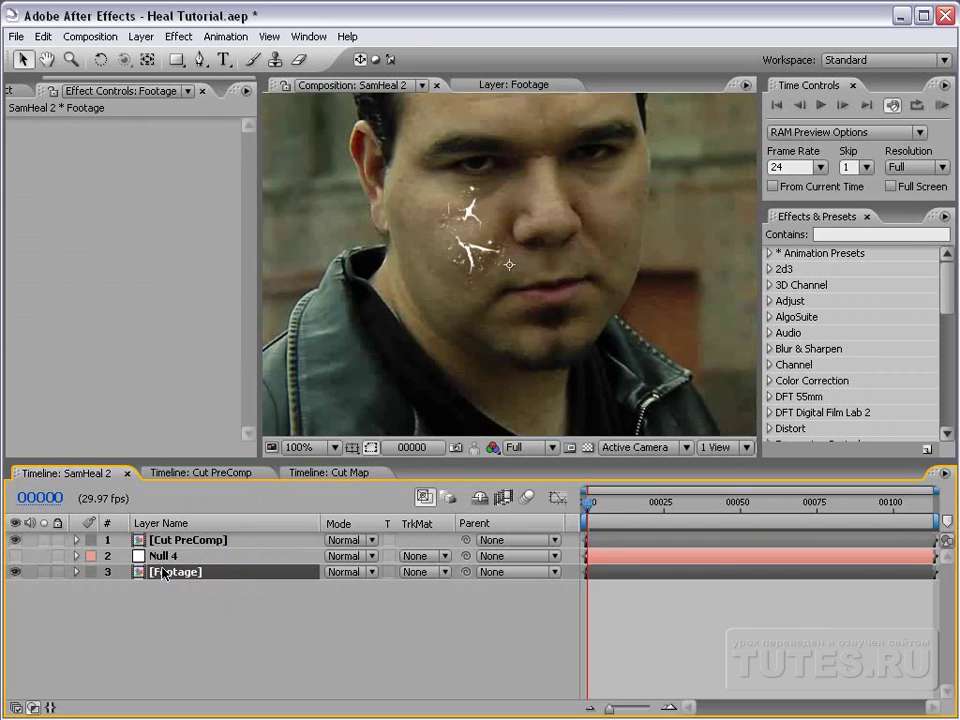
left_click_drag(163, 573, 166, 601)
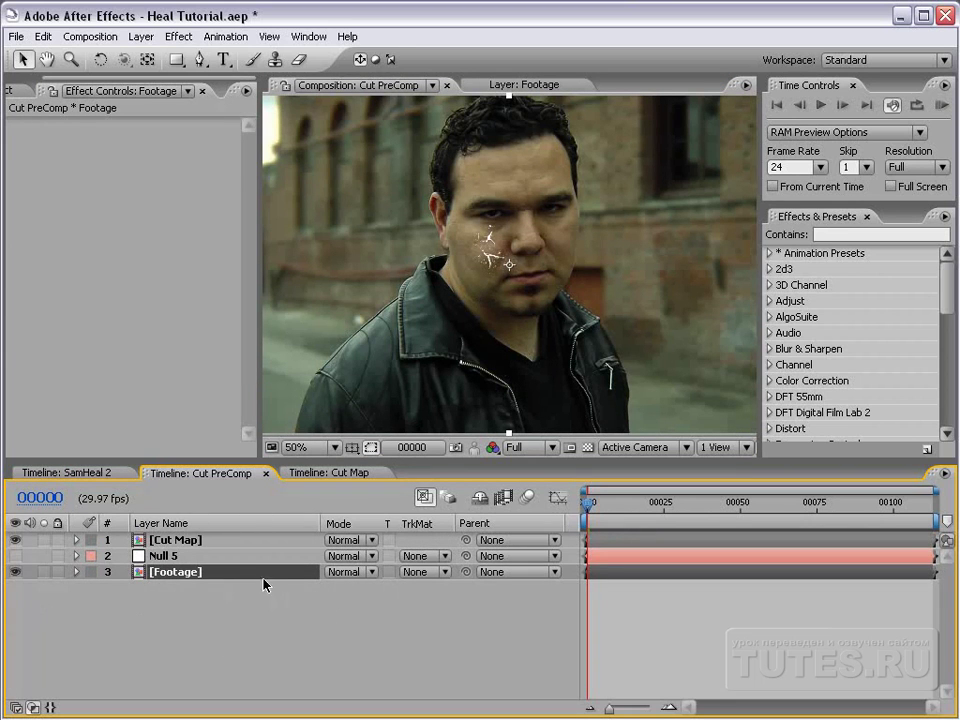
Step: Parent the Cut Map layer to Null 5 and make the Footage layer in Cut PreComp a guide layer
left_click(175, 540)
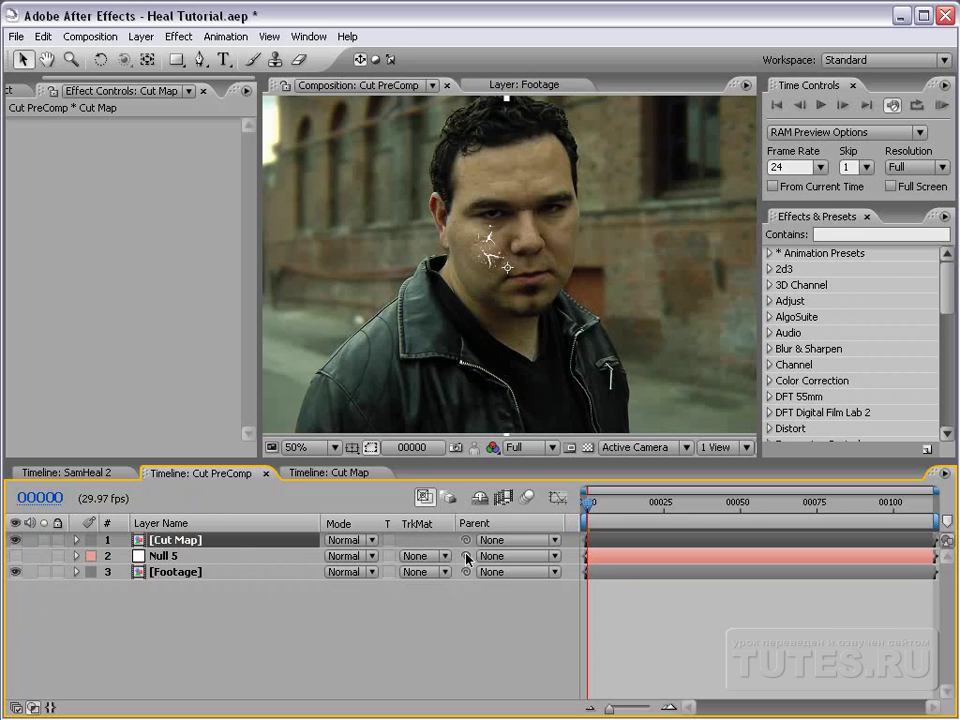
left_click_drag(465, 540, 175, 560)
left_click(160, 573)
right_click(155, 577)
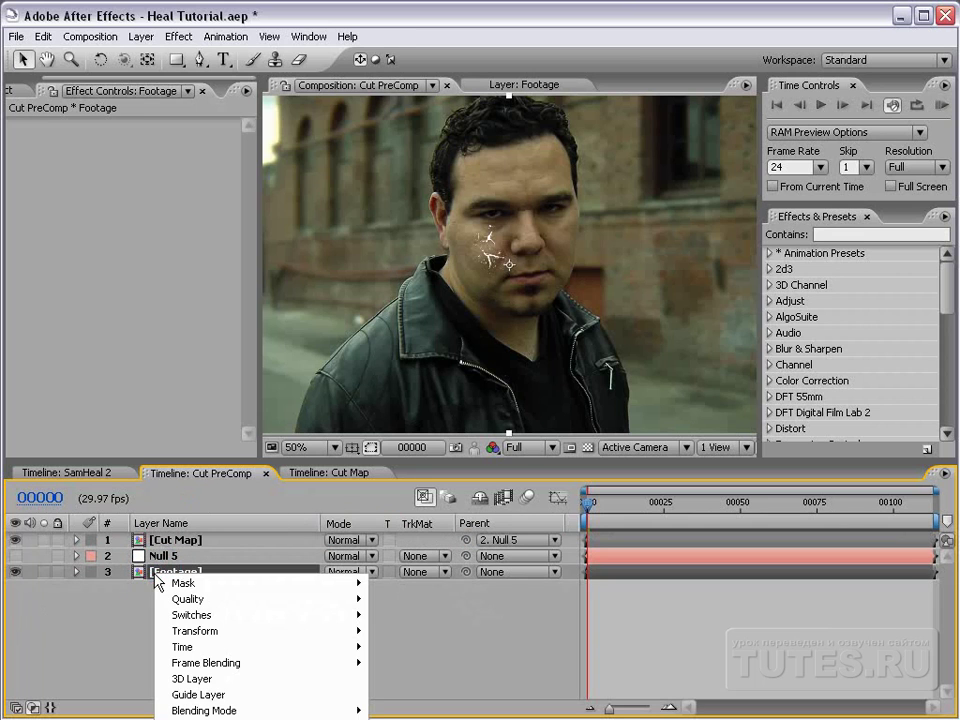
left_click(211, 695)
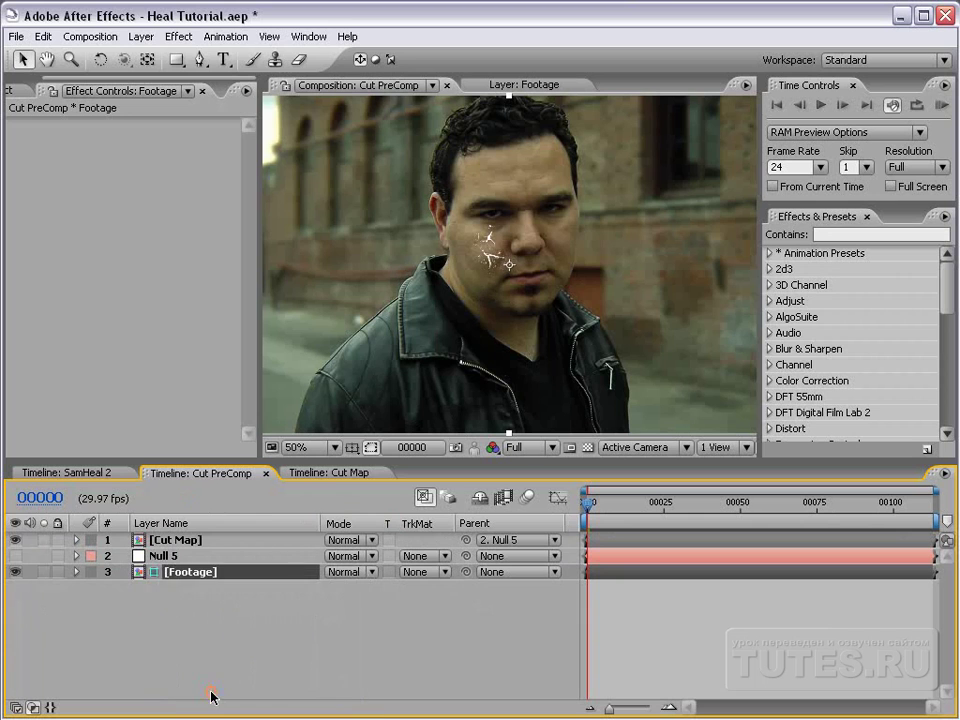
Step: Find the CC Glass effect and apply it to the Footage layer in the SamHeal 2 composition
left_click(76, 472)
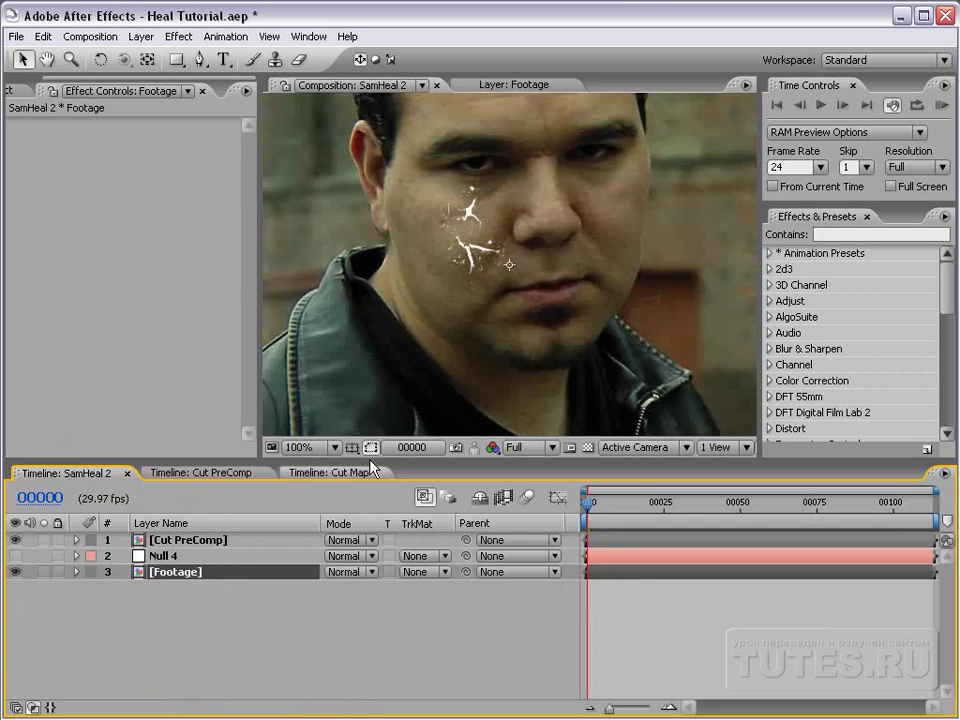
left_click(188, 540)
left_click_drag(550, 235, 500, 201)
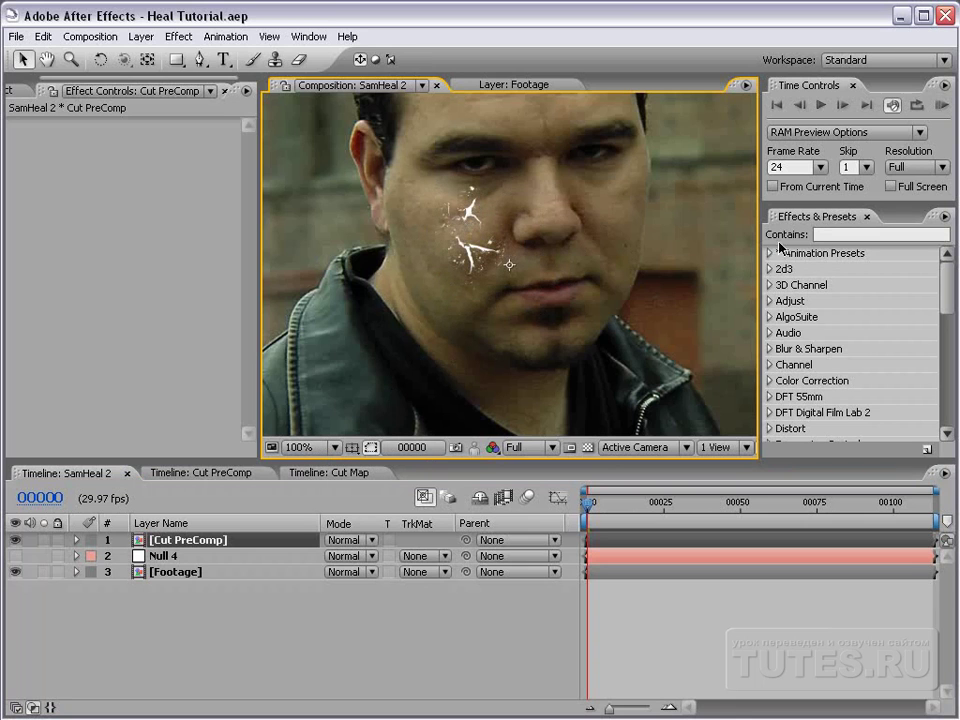
left_click(852, 233)
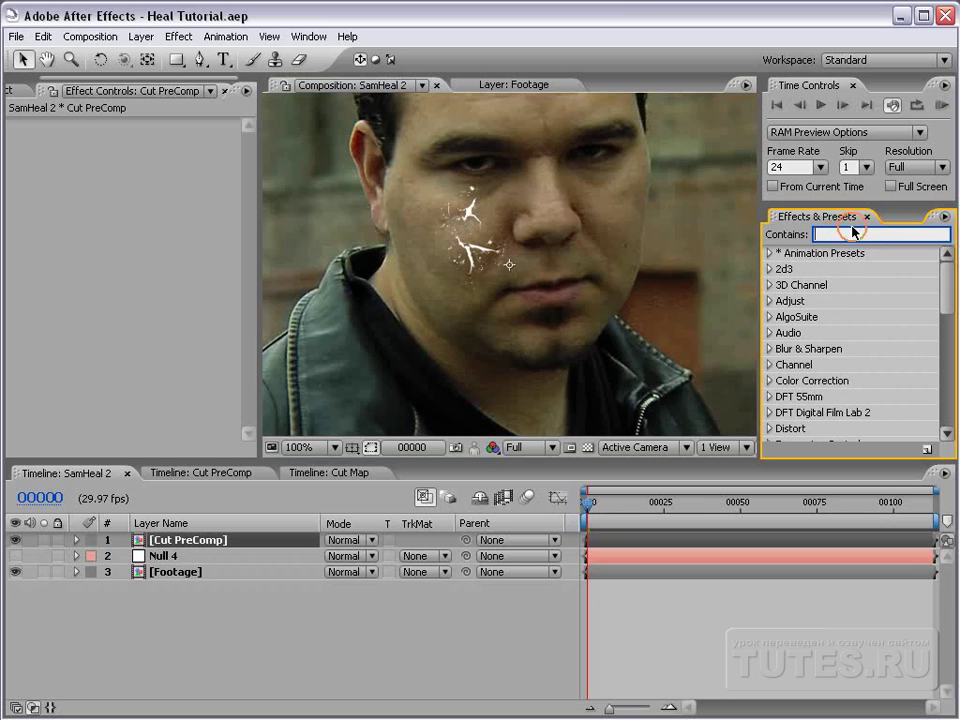
type("glass")
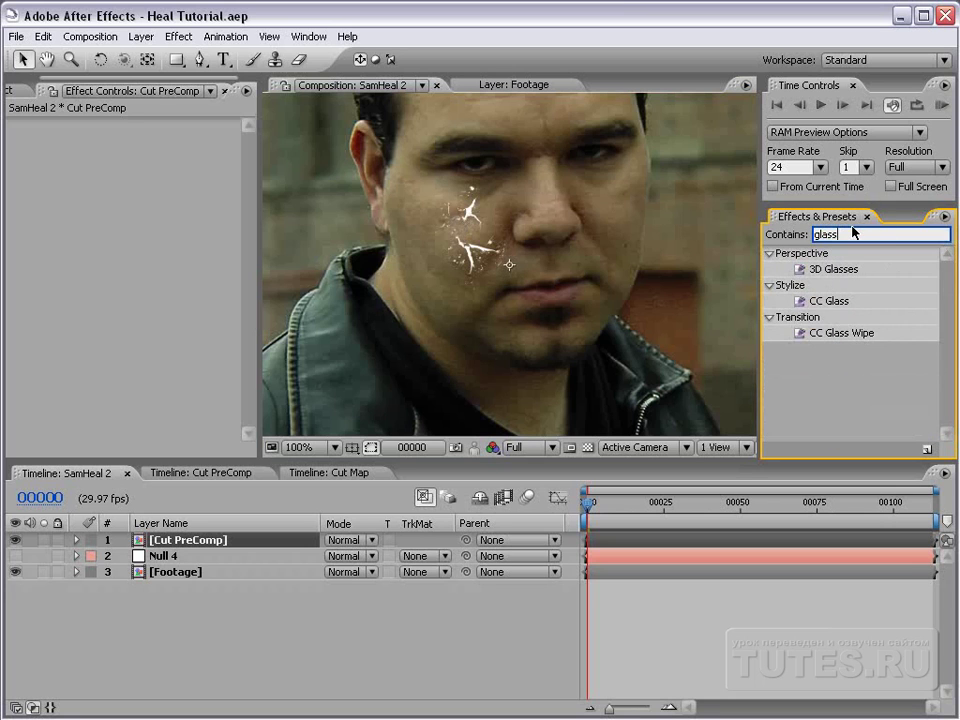
key("Return")
left_click_drag(836, 308, 178, 570)
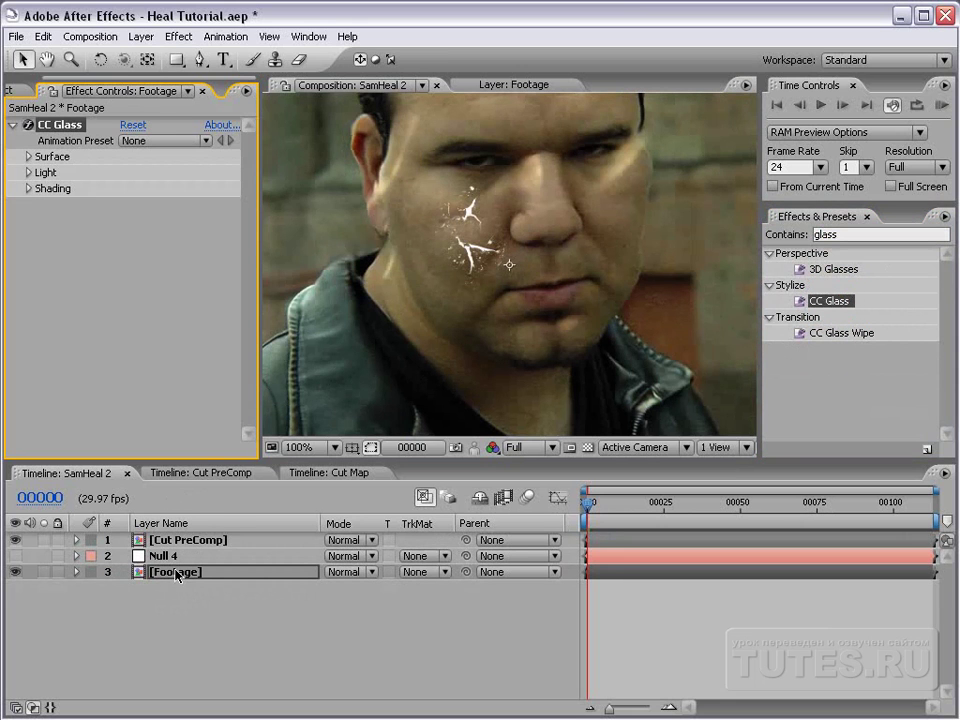
Step: Use Cut PreComp as the bump map for CC Glass and hide the Cut PreComp layer
left_click(28, 157)
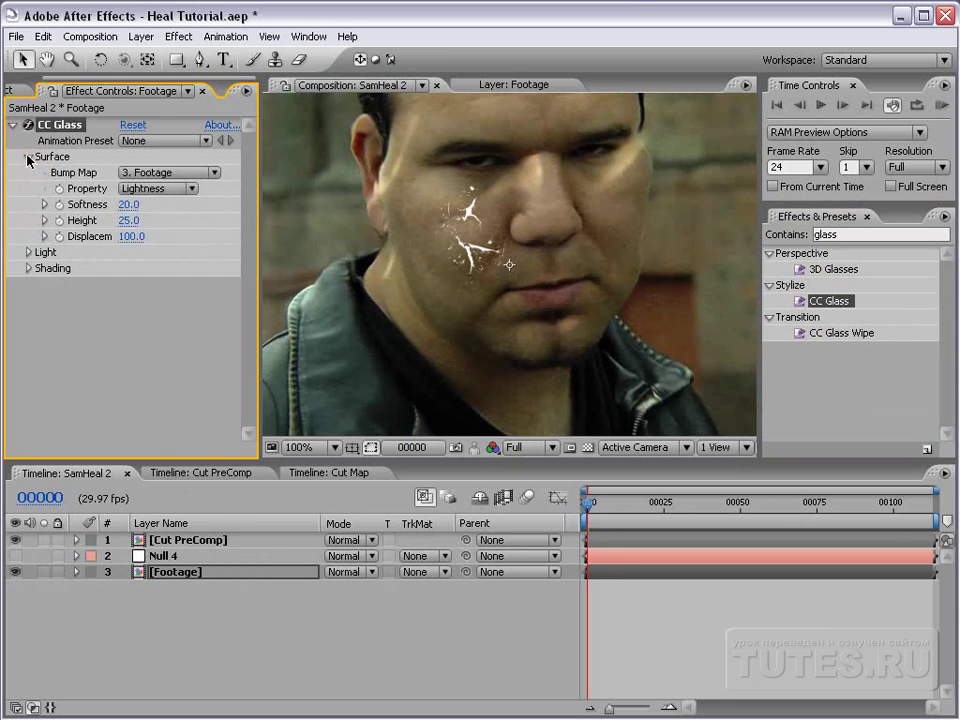
left_click(160, 174)
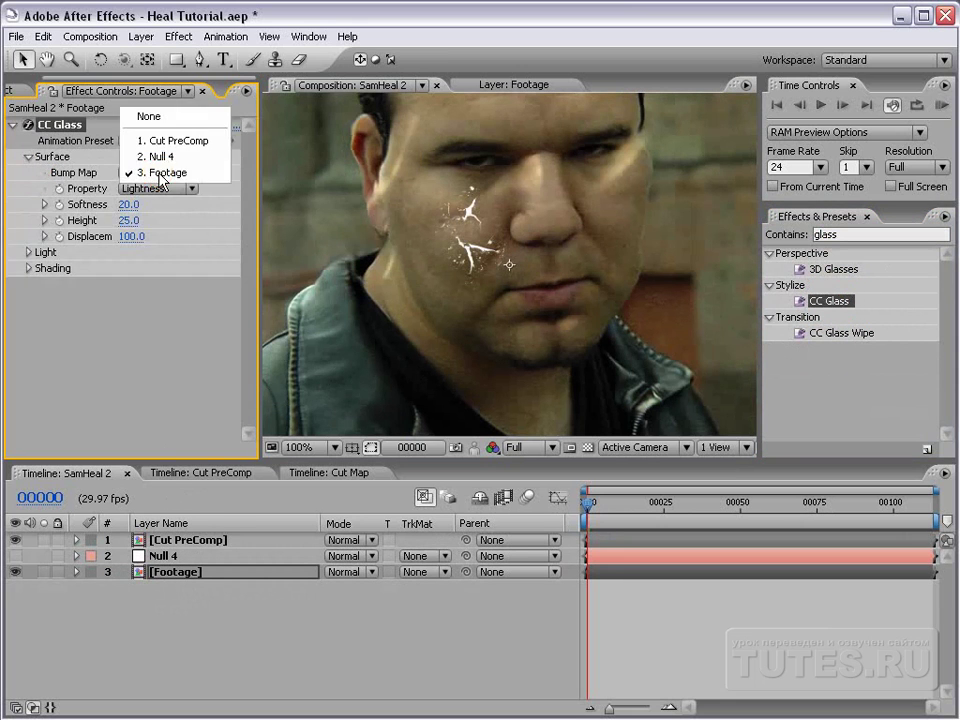
left_click(208, 143)
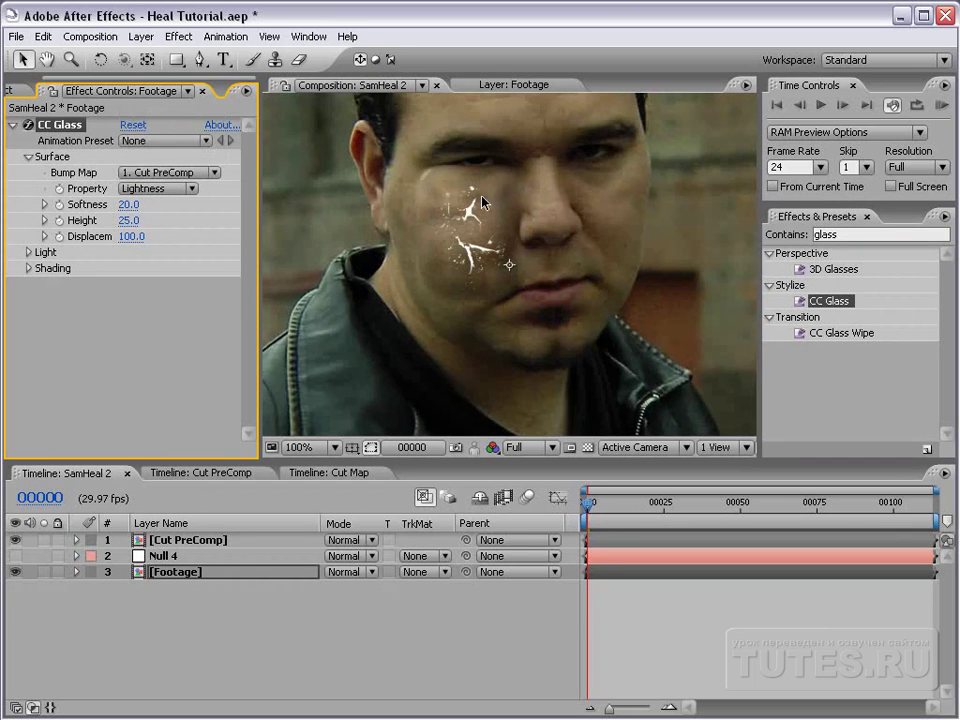
left_click(15, 540)
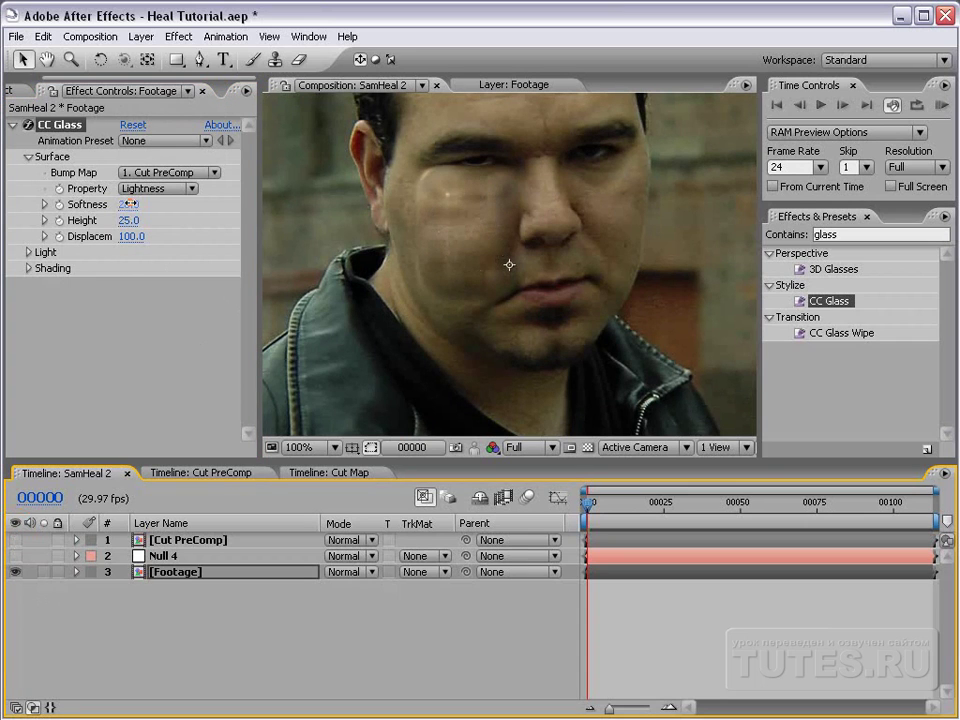
Step: Set the CC Glass surface Softness to 0 and base the bump map on the Alpha property
left_click(128, 204)
type("0")
key("Return")
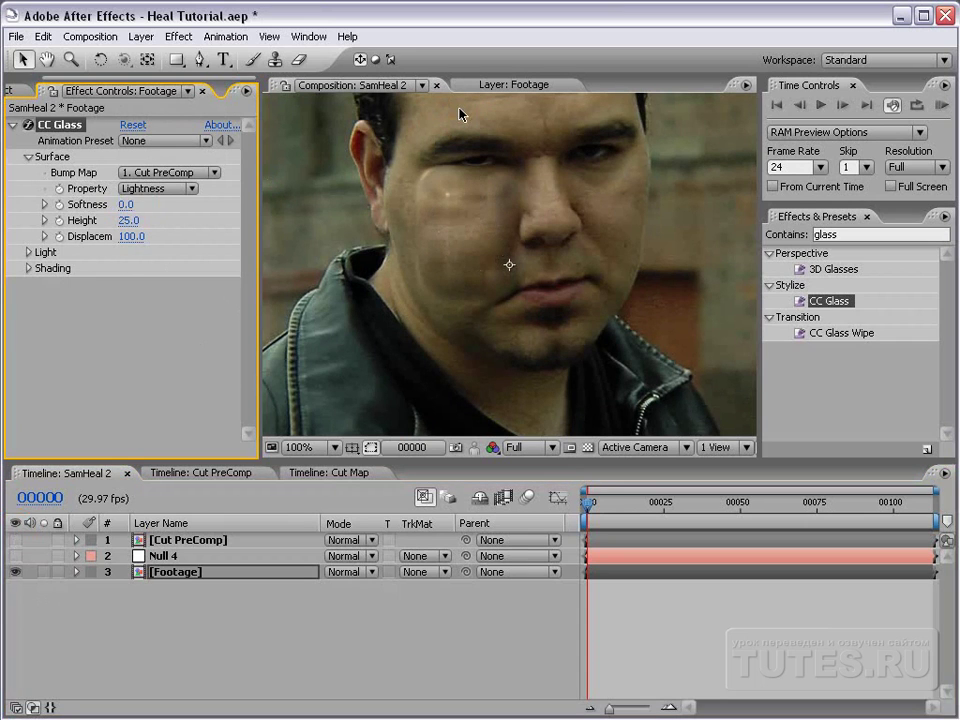
key("period")
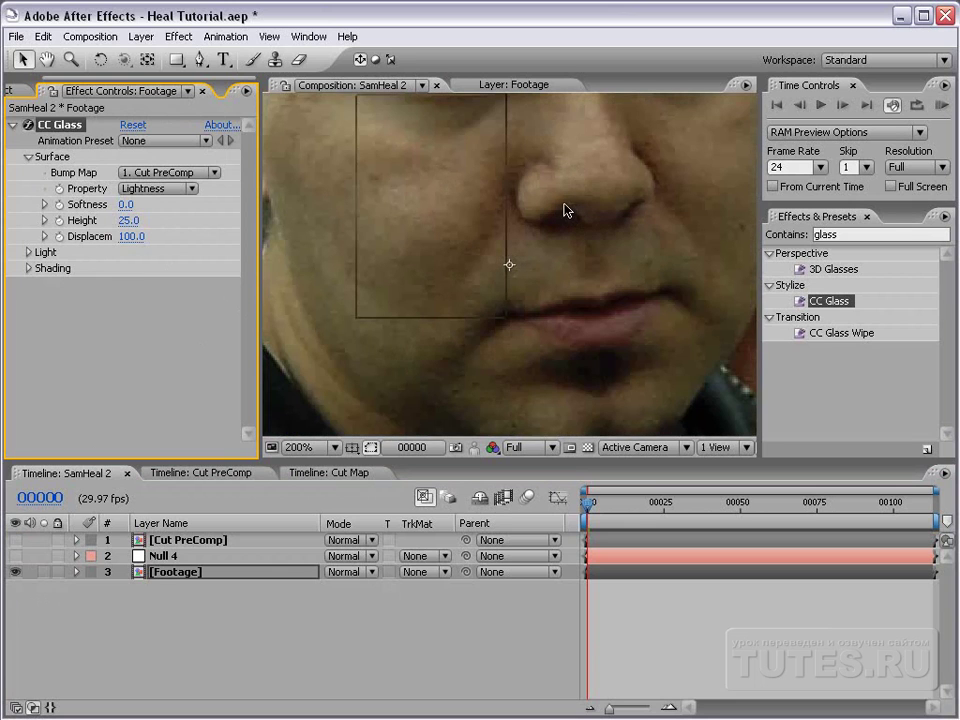
left_click(155, 188)
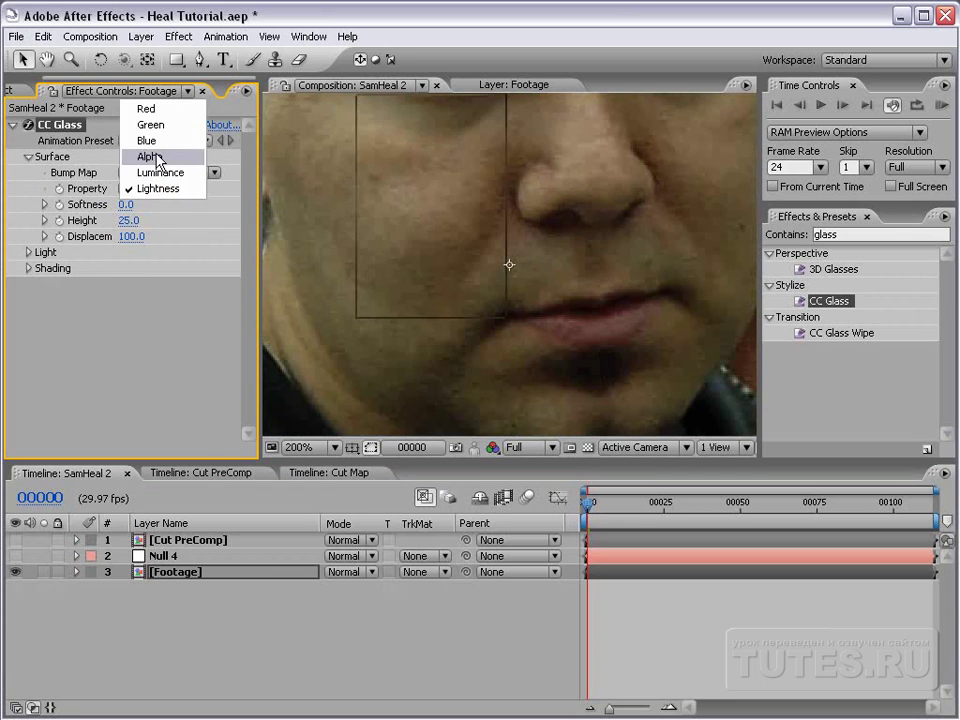
left_click(158, 158)
key("comma")
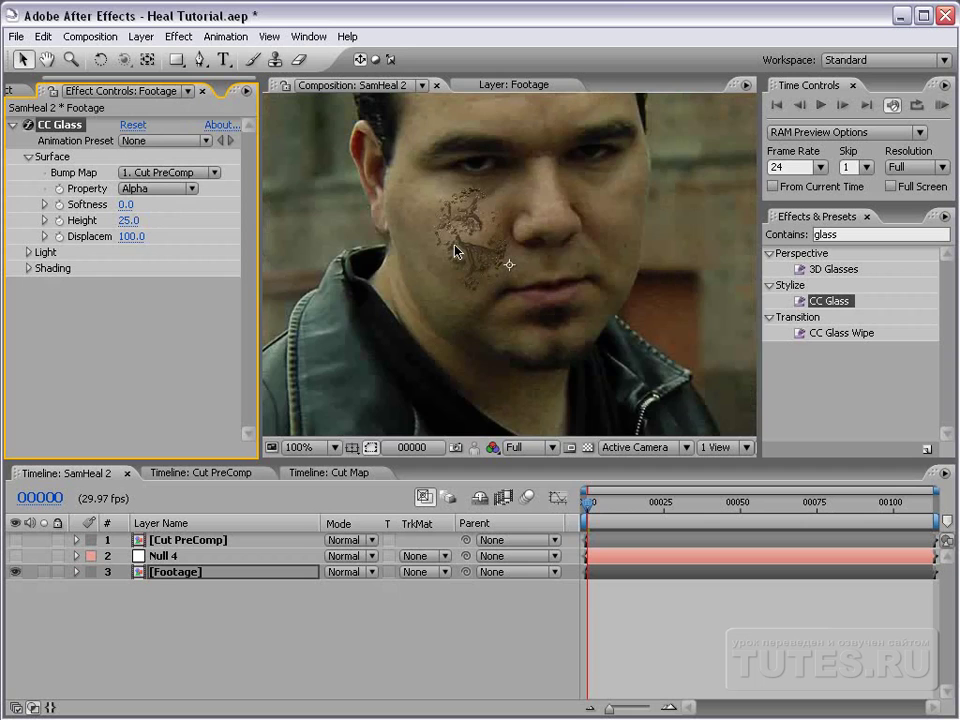
Step: Set the CC Glass surface Height to 2 and Displacement to 50, and save the project
key("period")
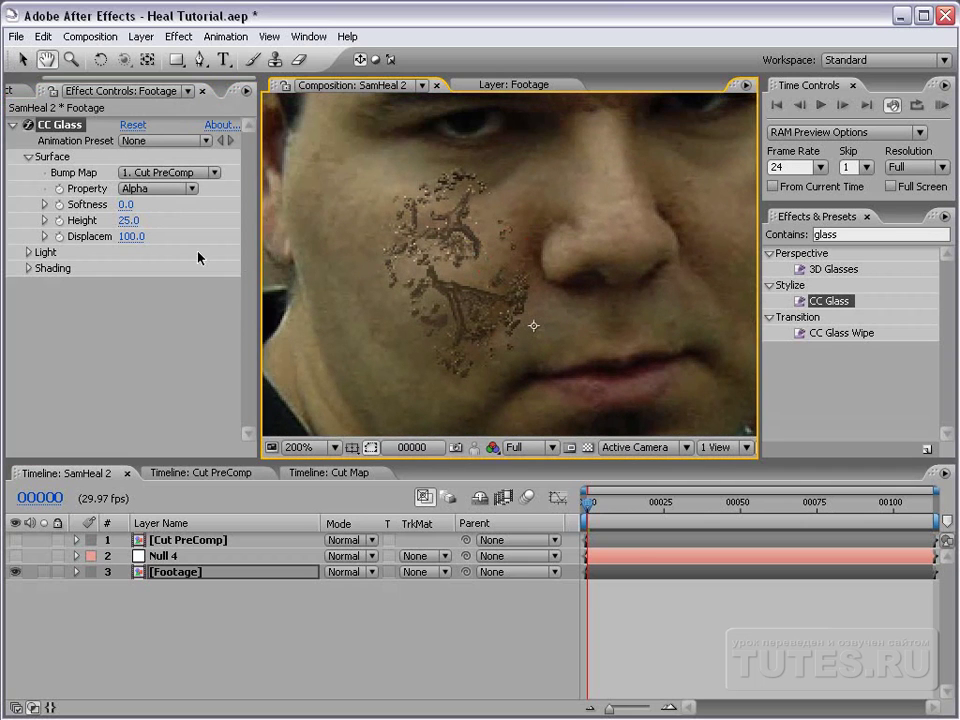
left_click(128, 221)
type("2")
key("Return")
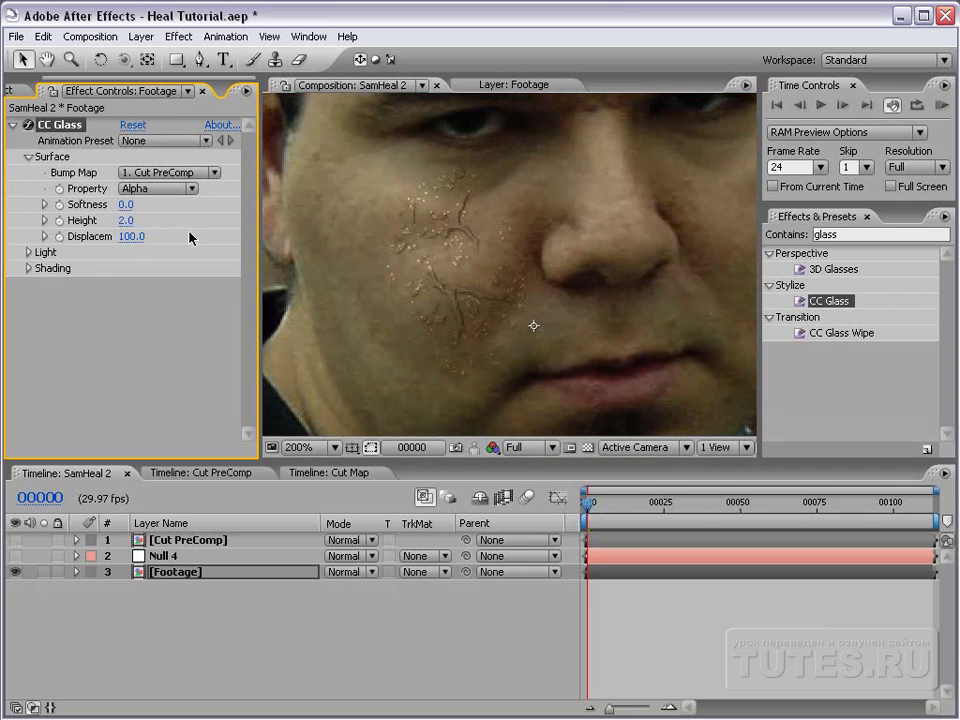
left_click(128, 236)
type("50")
key("Return")
left_click_drag(268, 272, 278, 272)
key("ctrl+s")
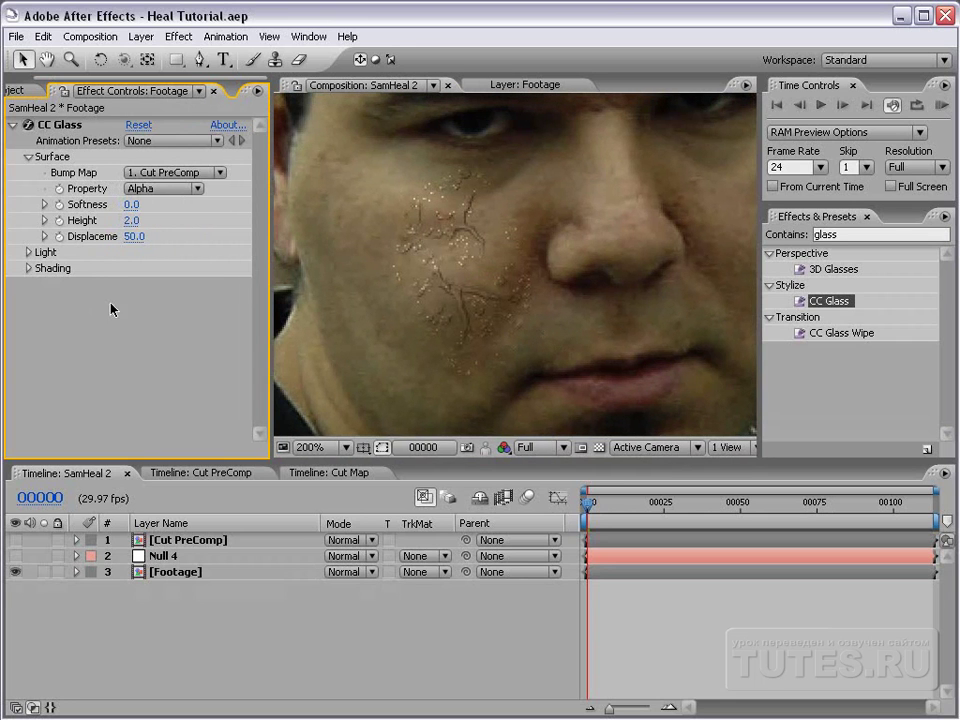
Step: Set the Light Height of the CC Glass effect to 28
left_click(28, 253)
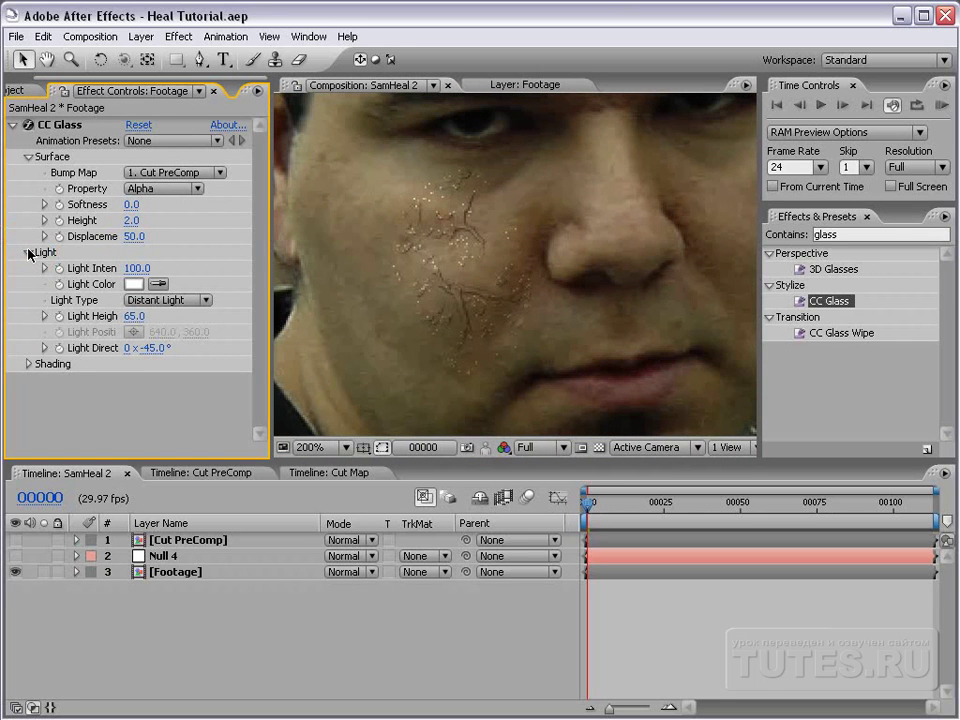
left_click(133, 316)
type("2")
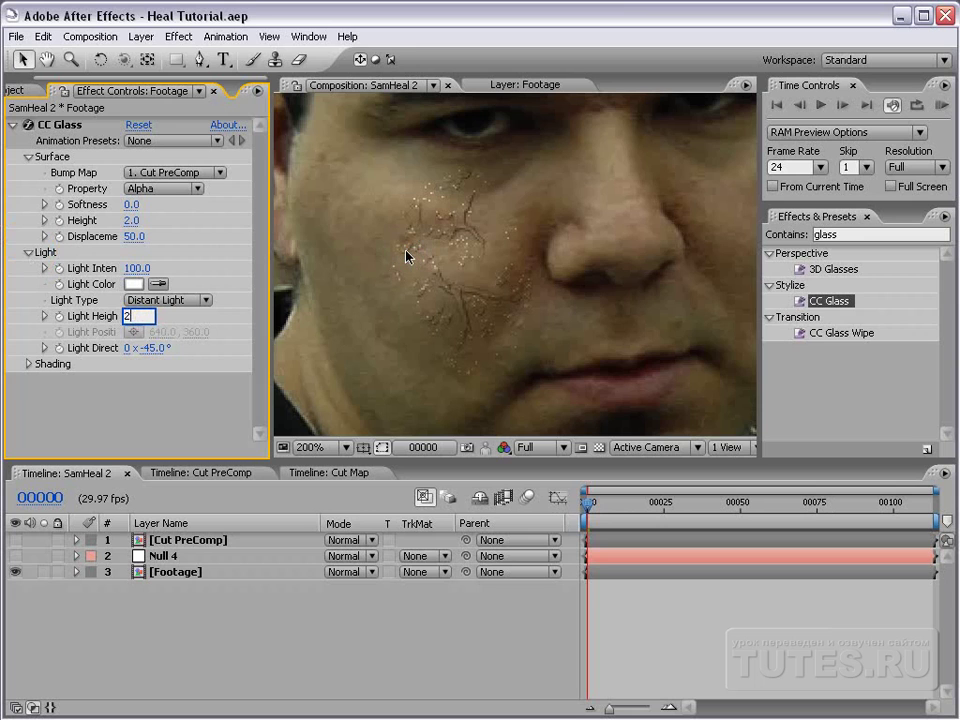
type("5")
key("Return")
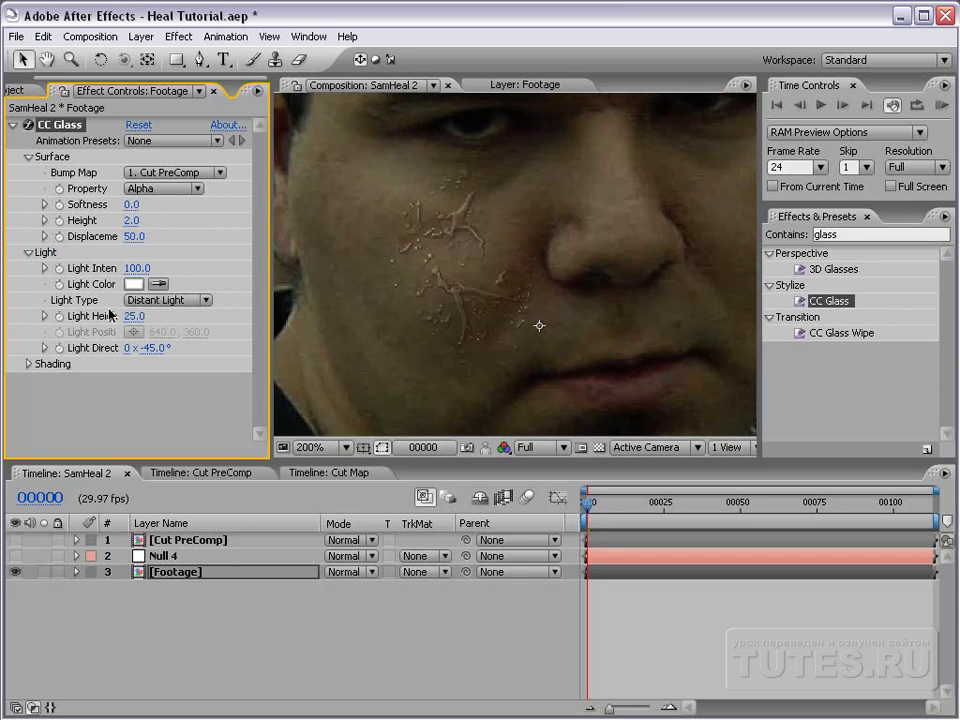
left_click(133, 316)
type("28")
key("Return")
Step: Set the Light Direction of the CC Glass effect to -186°
left_click(152, 348)
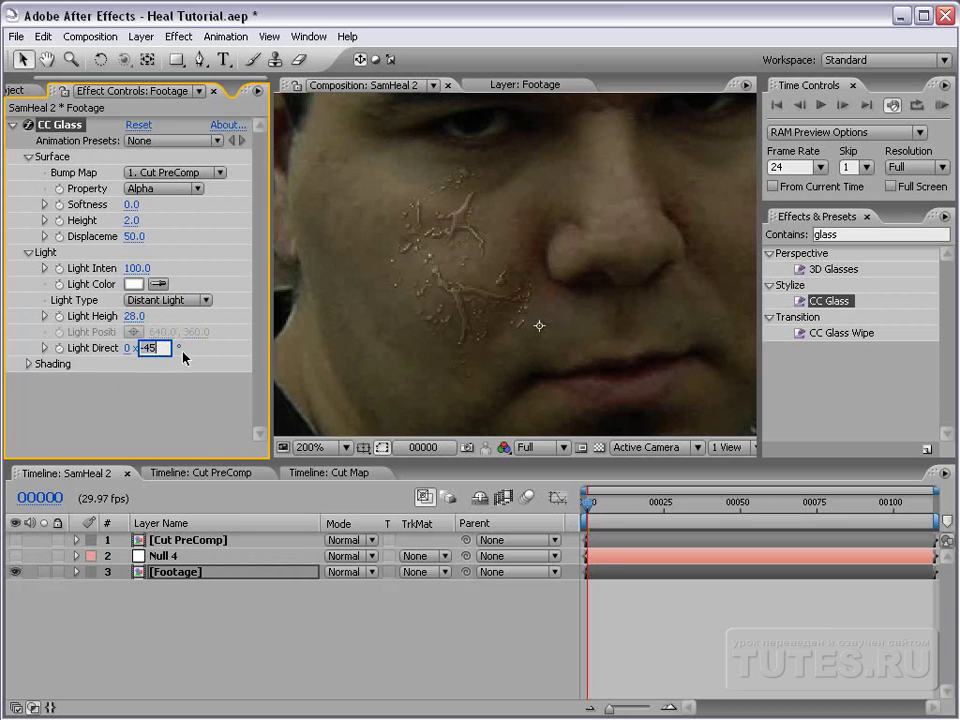
type("-")
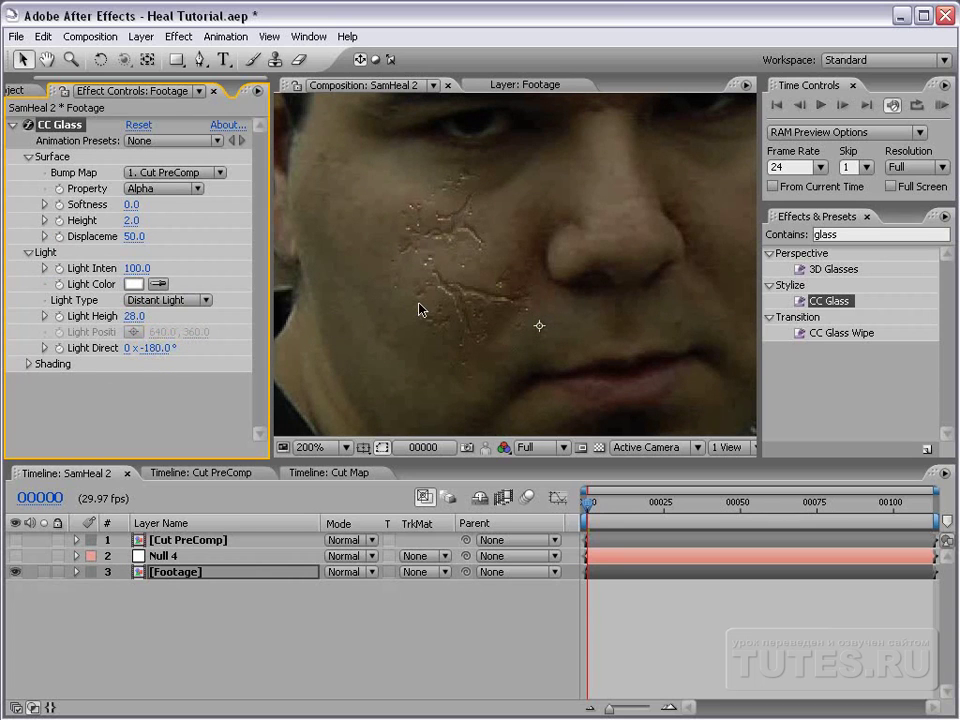
left_click_drag(152, 348, 138, 350)
Step: Set the CC Glass shading to Ambient 72, Diffuse 62, Specular 21 and Roughness 0.080
key("comma")
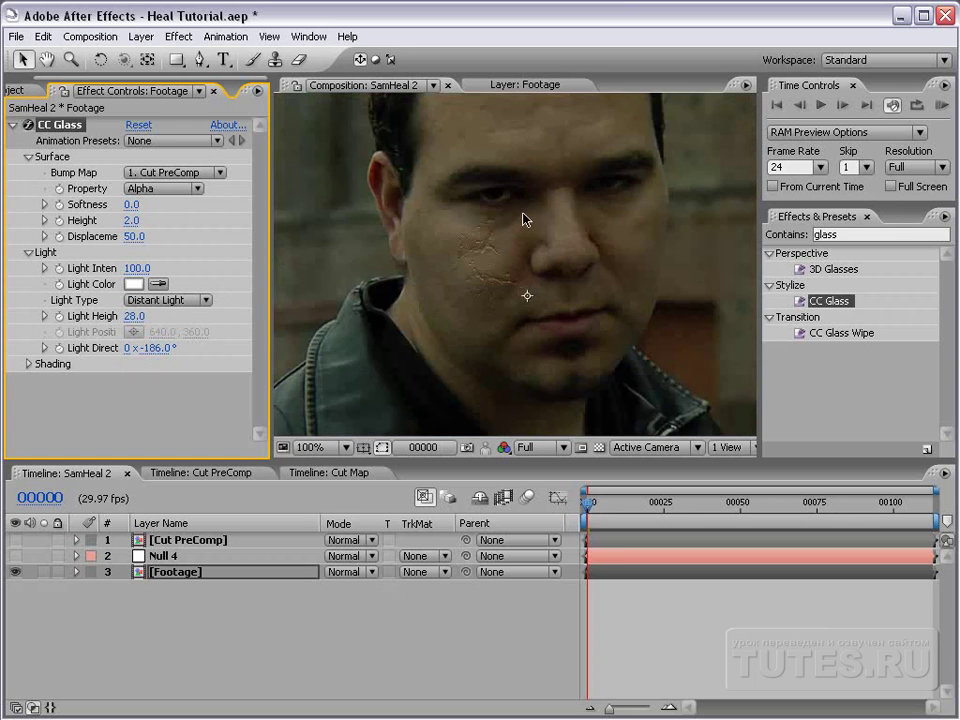
key("period")
scroll(519, 245, "up", 5)
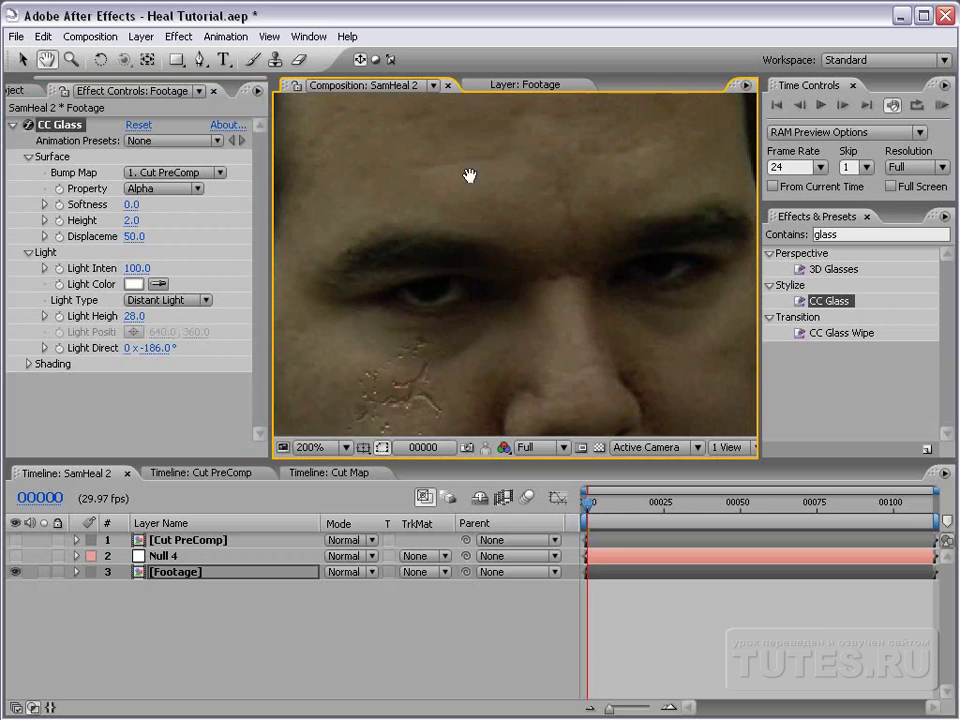
key("comma")
key("period")
scroll(480, 268, "down", 2)
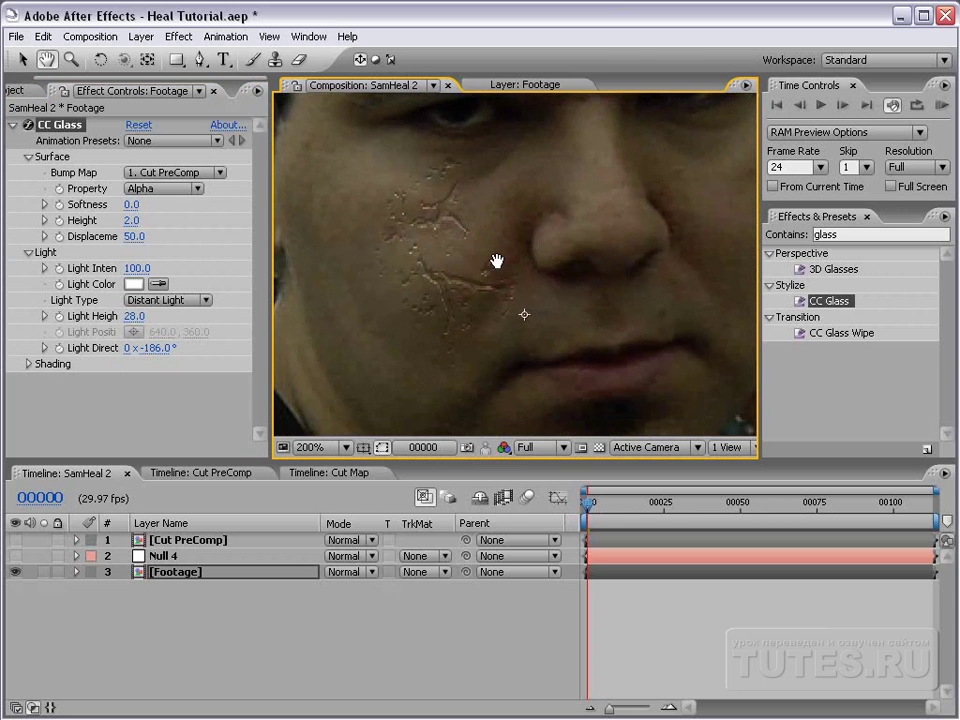
left_click(26, 365)
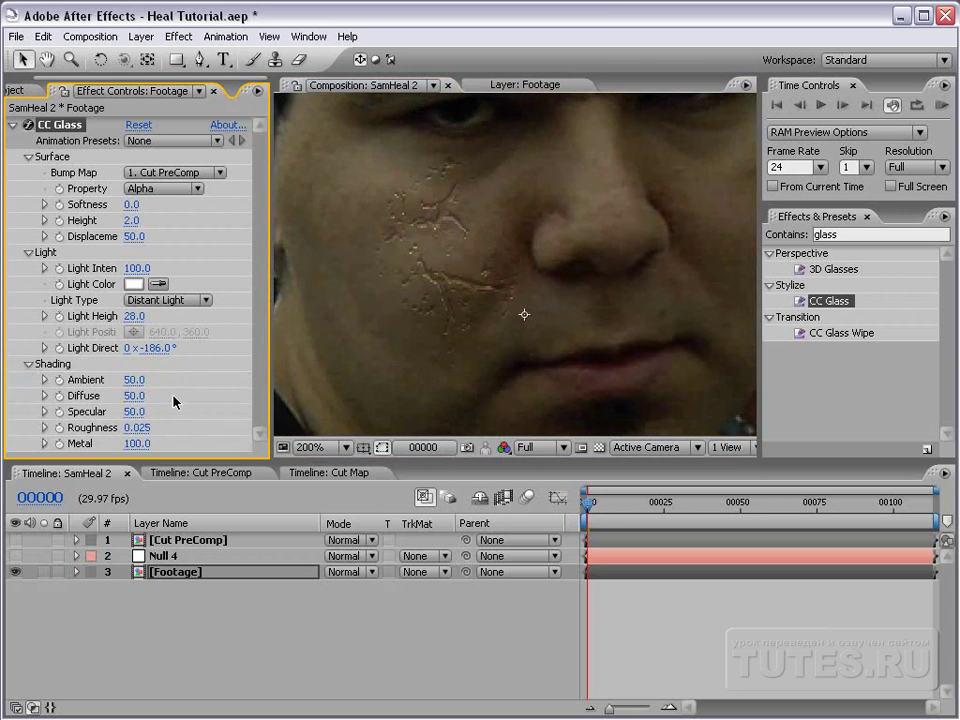
left_click_drag(135, 380, 142, 379)
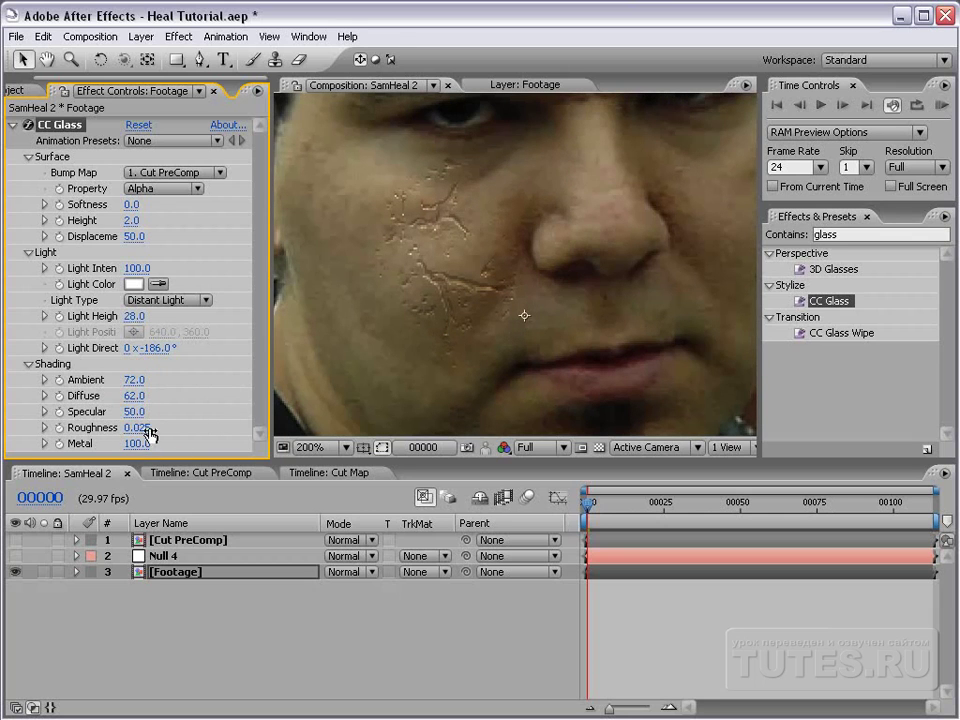
left_click_drag(150, 425, 187, 420)
left_click_drag(133, 410, 61, 412)
left_click(131, 204)
type("0")
key("BackSpace")
type("5")
key("Return")
Step: Set the CC Glass surface Softness to 0.25 and save the project
left_click(131, 206)
type(".")
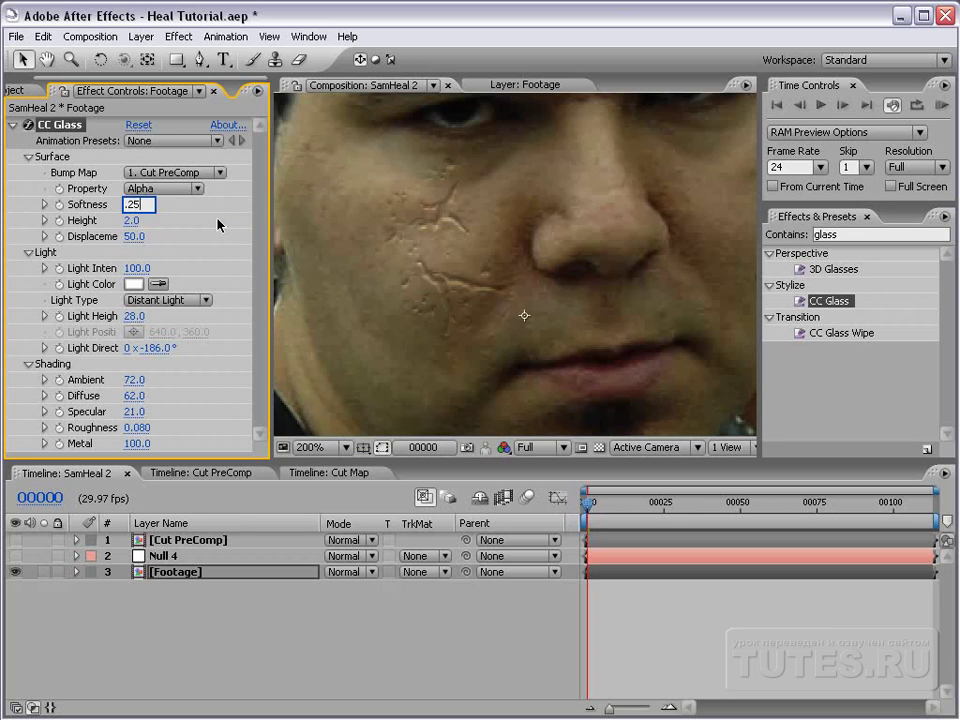
type("25")
key("Return")
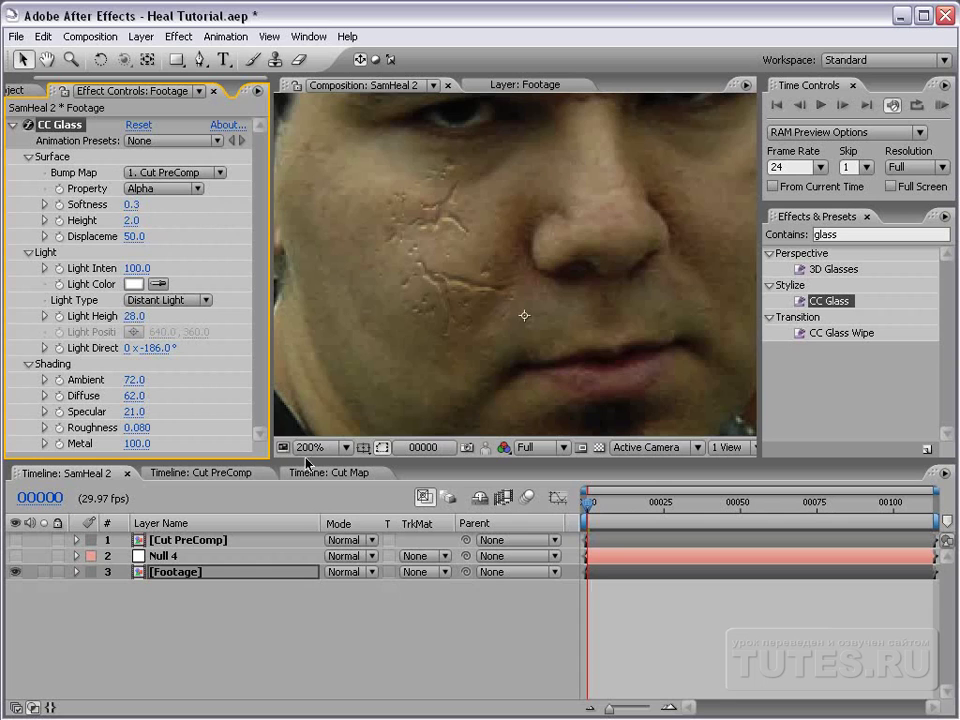
left_click(634, 572)
key("comma")
key("period")
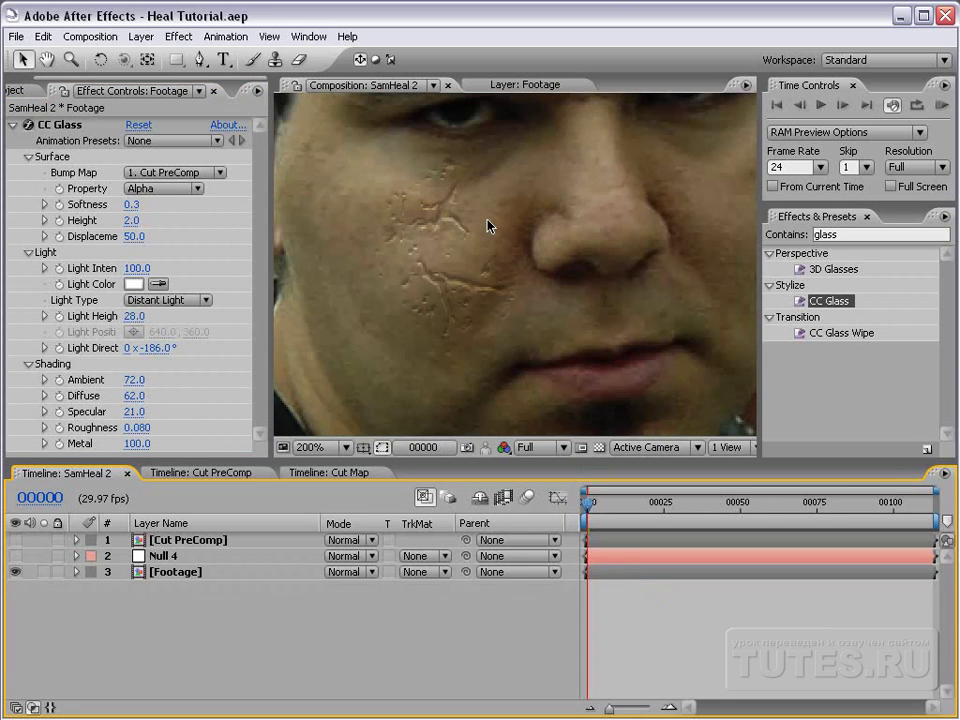
key("comma")
key("period")
key("comma")
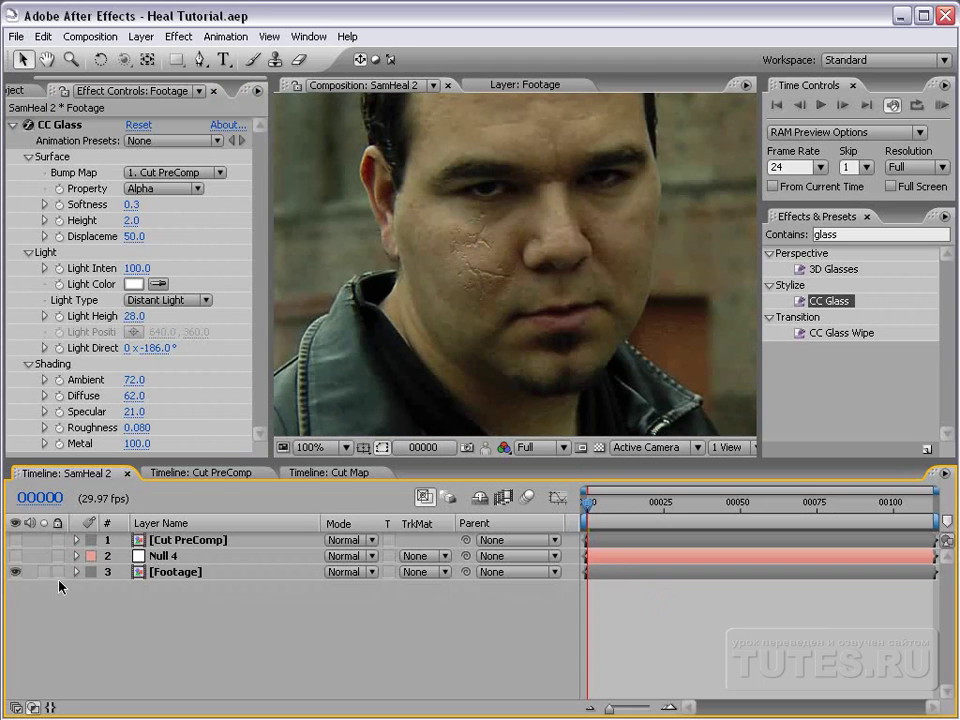
Step: Make the Cut PreComp layer visible and apply a Fill effect to it with a dark red color
left_click(15, 540)
left_click(205, 540)
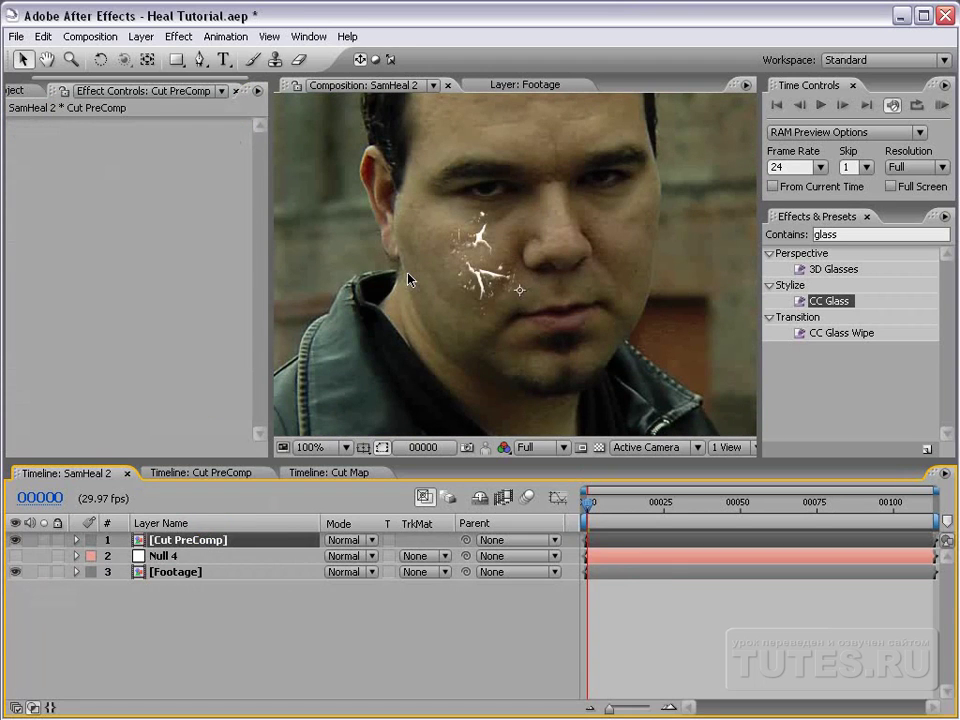
left_click(178, 36)
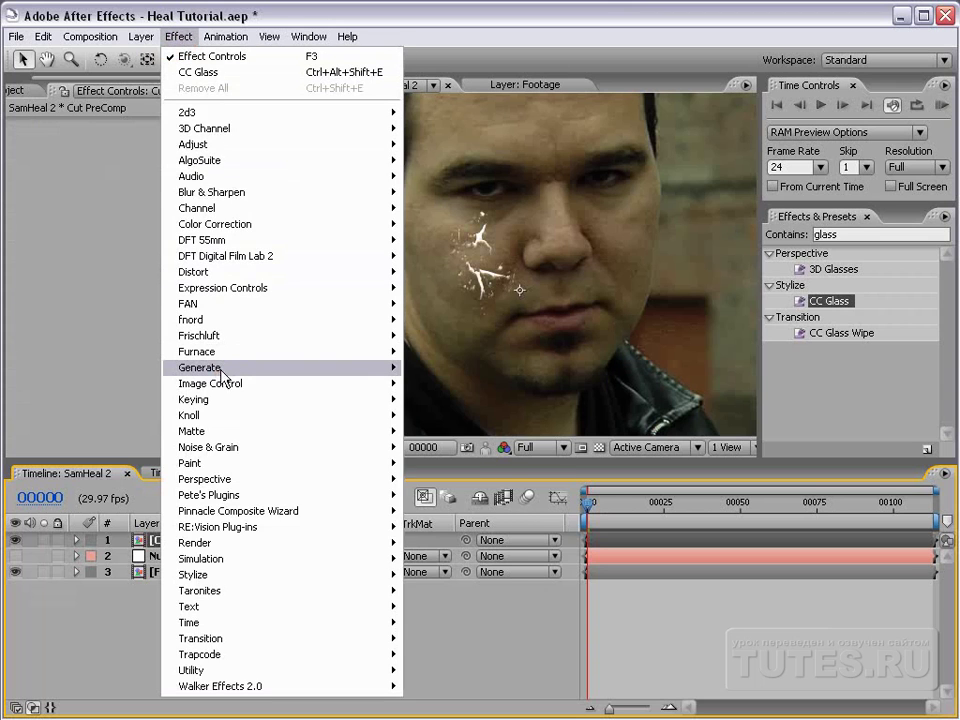
mouse_move(175, 367)
left_click(424, 527)
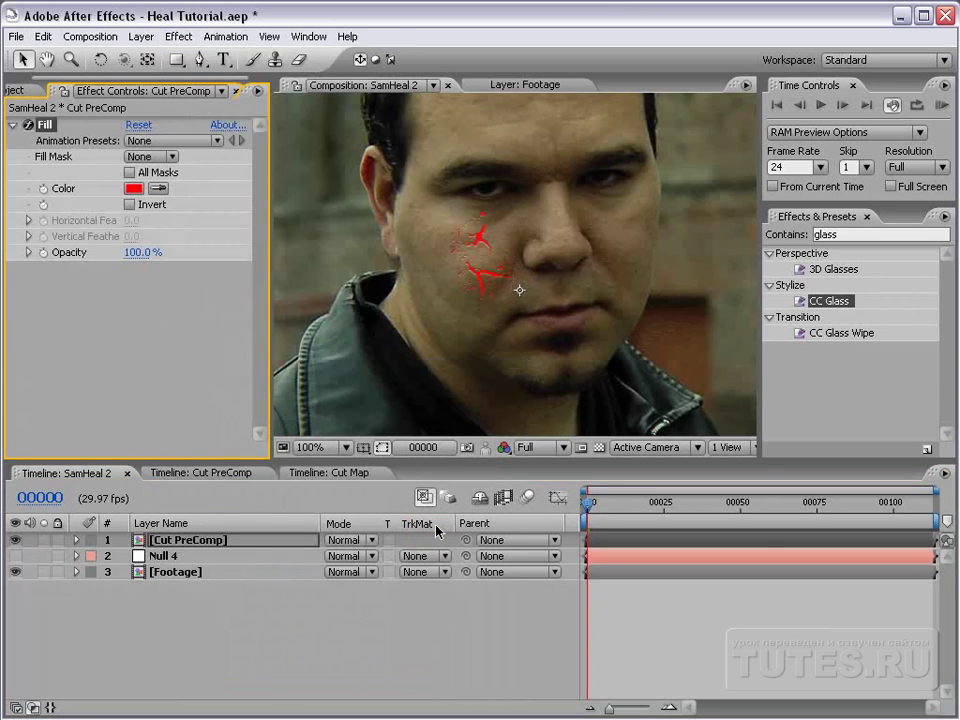
left_click(133, 188)
left_click_drag(501, 564, 493, 559)
left_click(719, 424)
Step: Blend the Cut PreComp layer with Classic Color Burn at 40% opacity and save the project
left_click(340, 540)
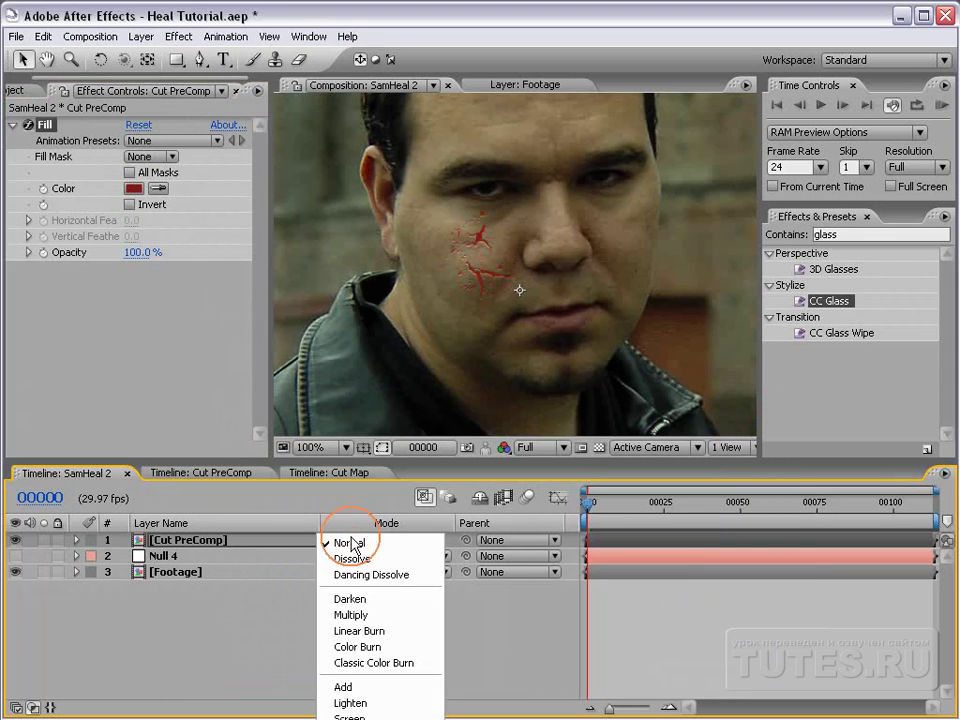
left_click(372, 663)
key("period")
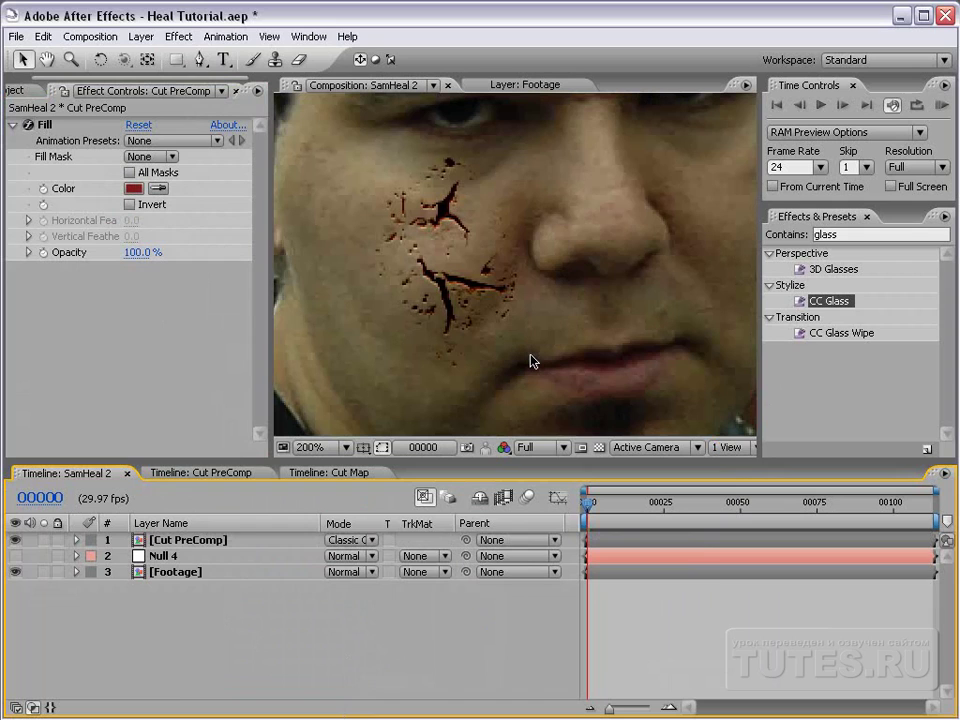
left_click(188, 540)
key("t")
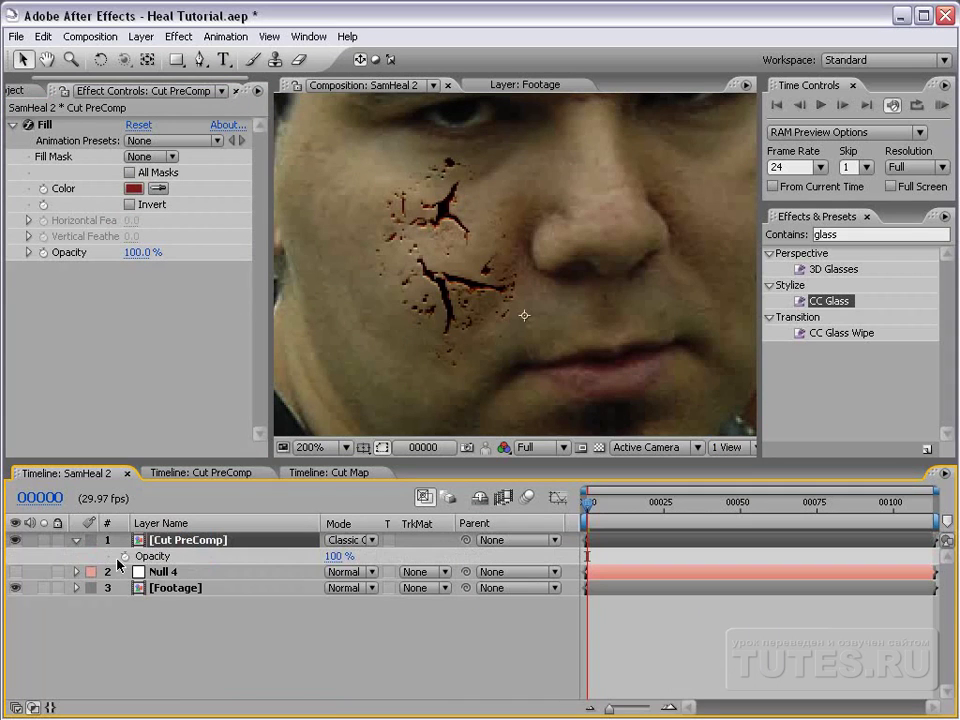
left_click(338, 556)
type("40")
key("Return")
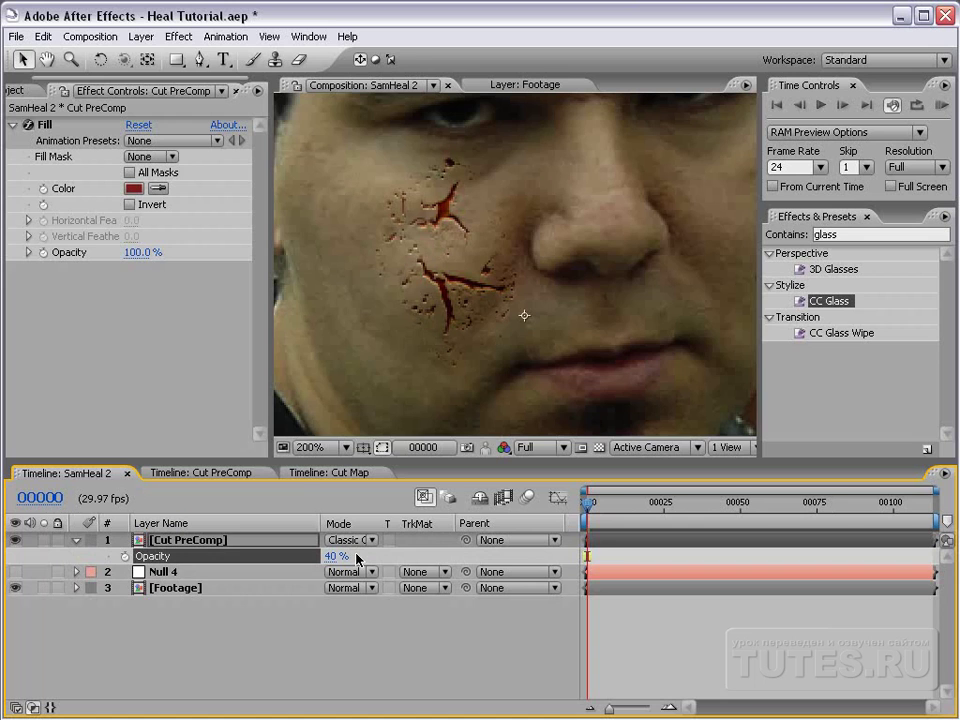
key("grave")
key("comma")
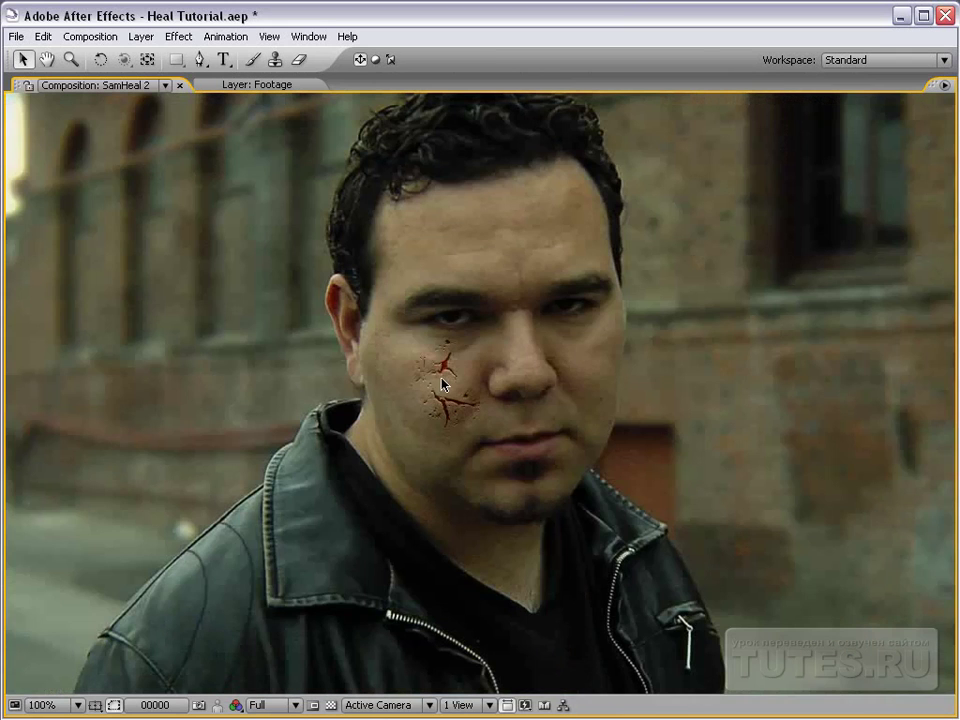
key("grave")
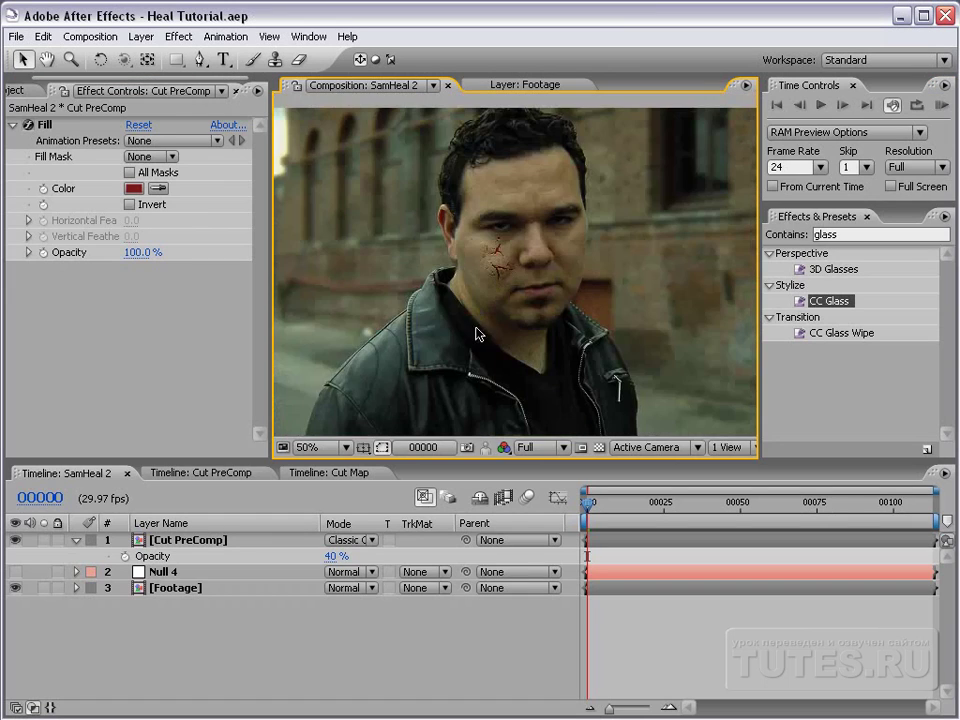
key("period")
Step: Duplicate the Cut PreComp layer and apply a Fast Blur with a Blurriness of 10 to the upper copy
left_click(174, 540)
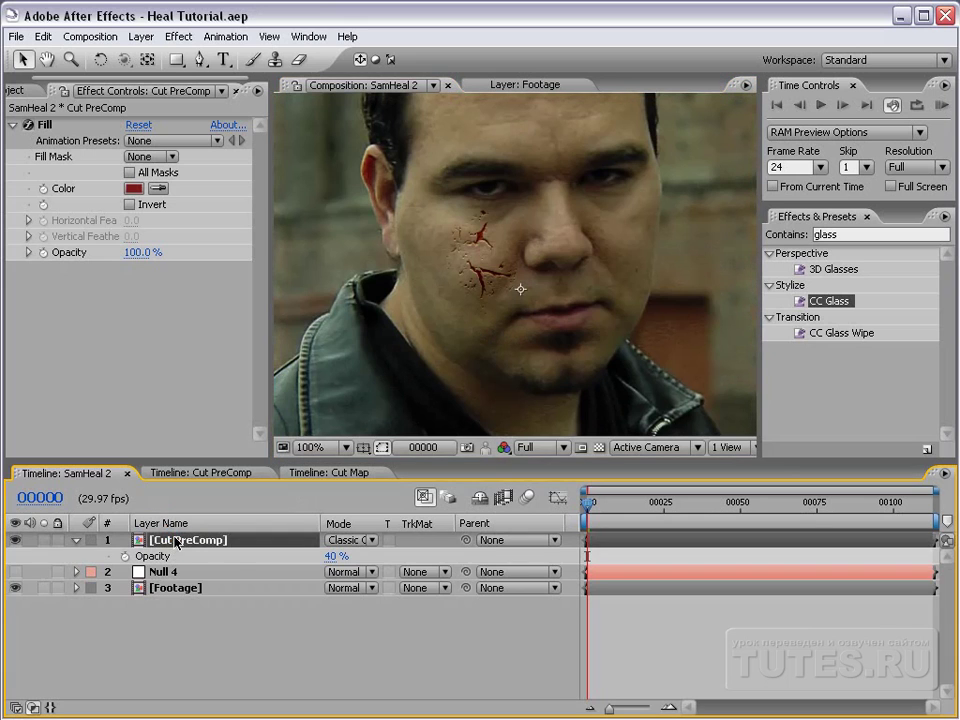
key("ctrl+d")
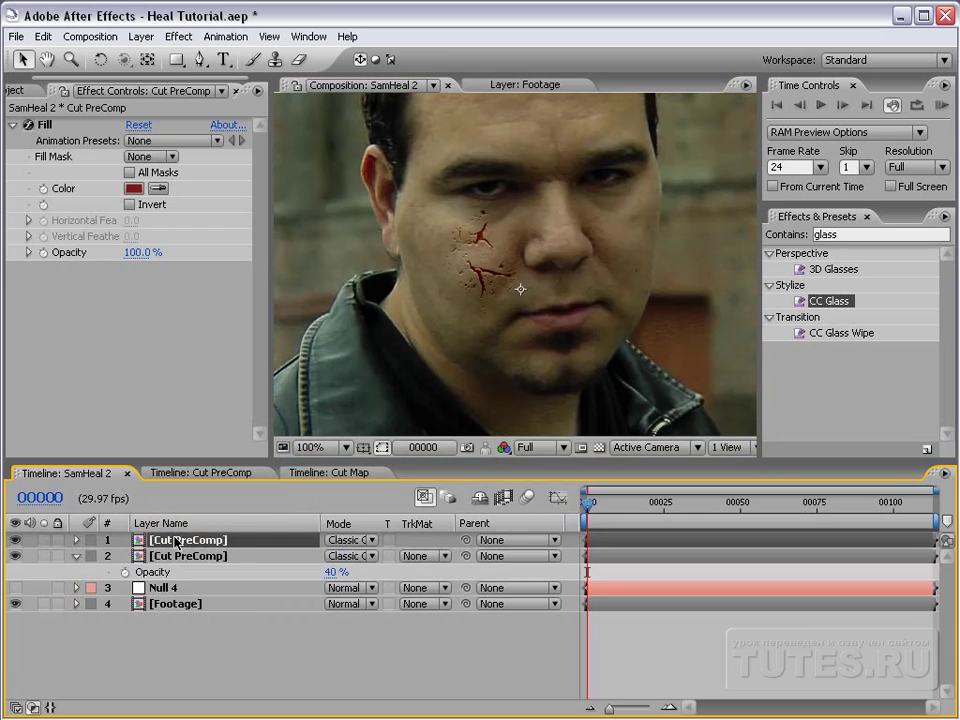
left_click(180, 38)
mouse_move(262, 193)
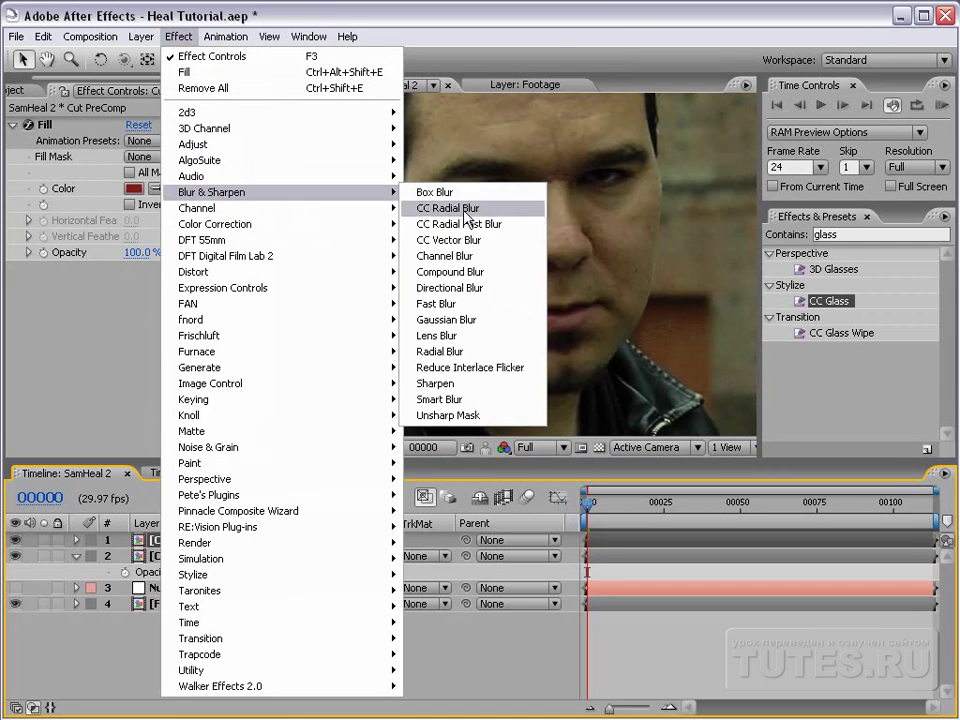
left_click(458, 305)
key("period")
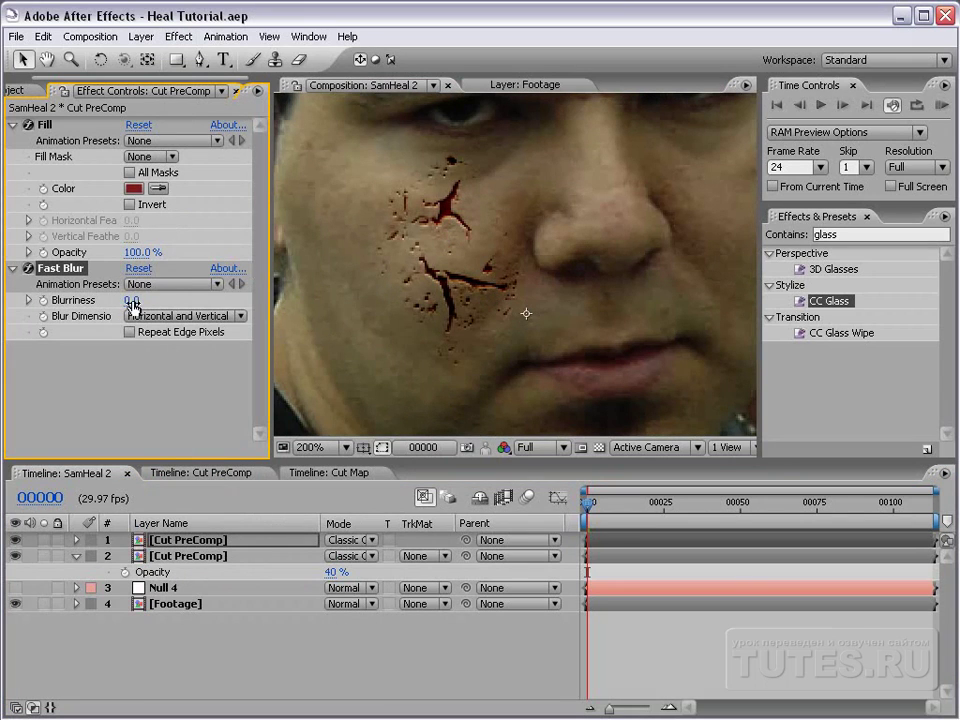
left_click_drag(132, 300, 143, 300)
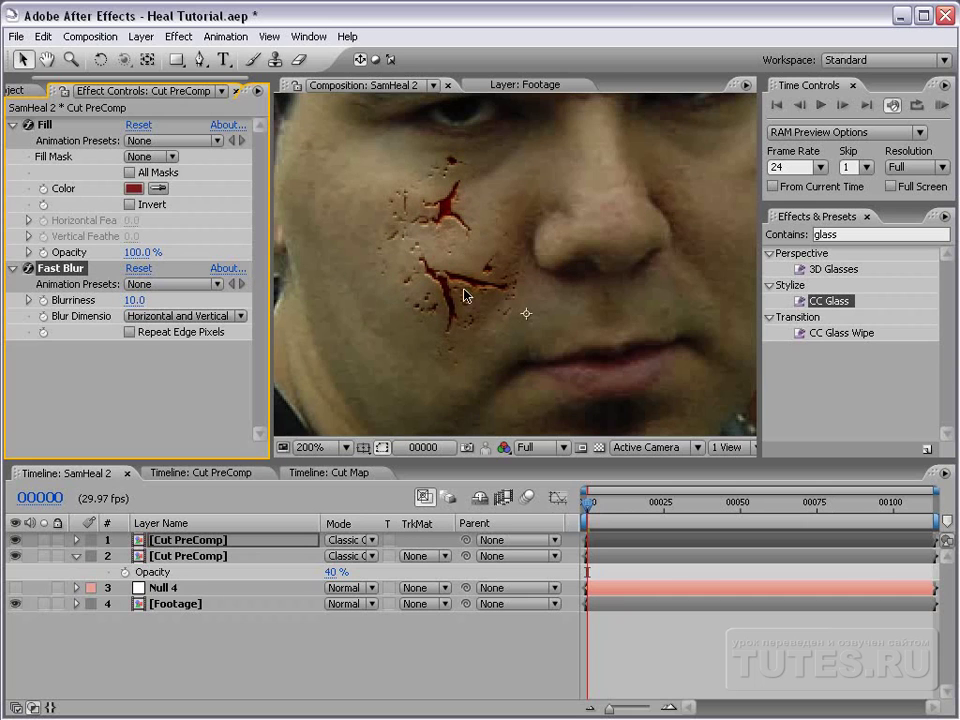
scroll(463, 294, "down", 1)
scroll(471, 275, "up", 1)
Step: Add a Curves effect to the upper Cut PreComp layer and raise the middle of its Alpha curve
left_click(179, 36)
mouse_move(238, 230)
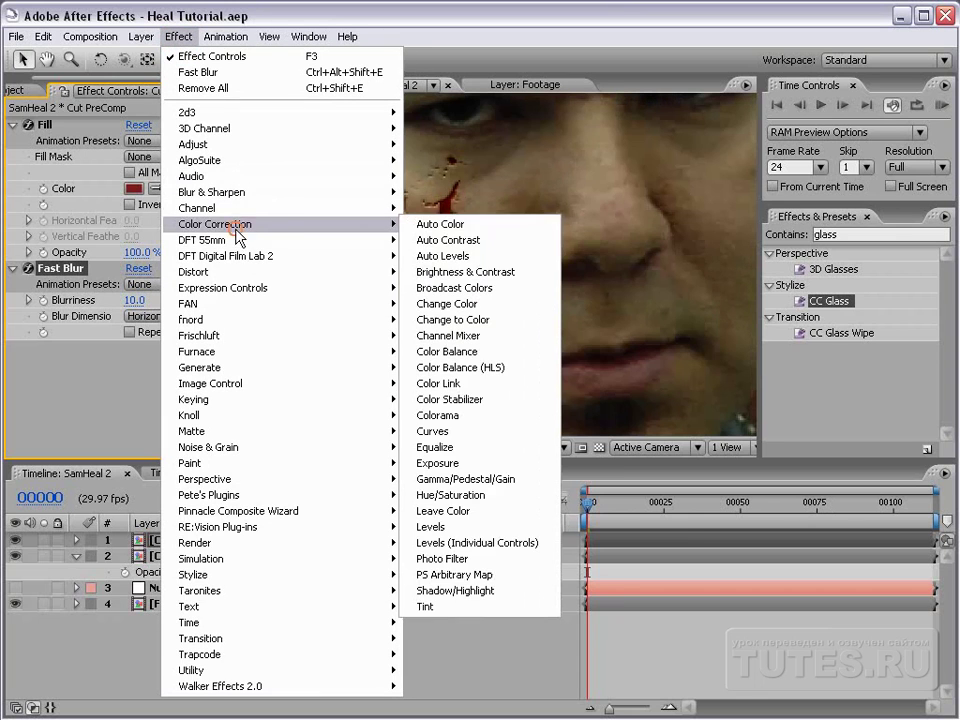
left_click(450, 431)
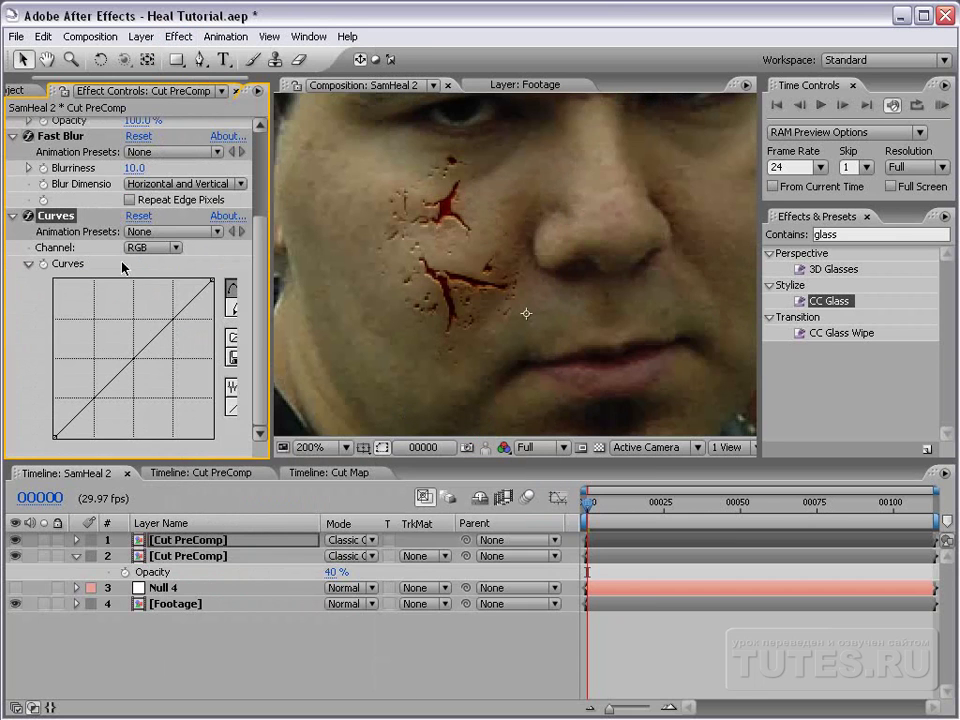
left_click(153, 250)
left_click(157, 315)
left_click_drag(133, 356, 114, 340)
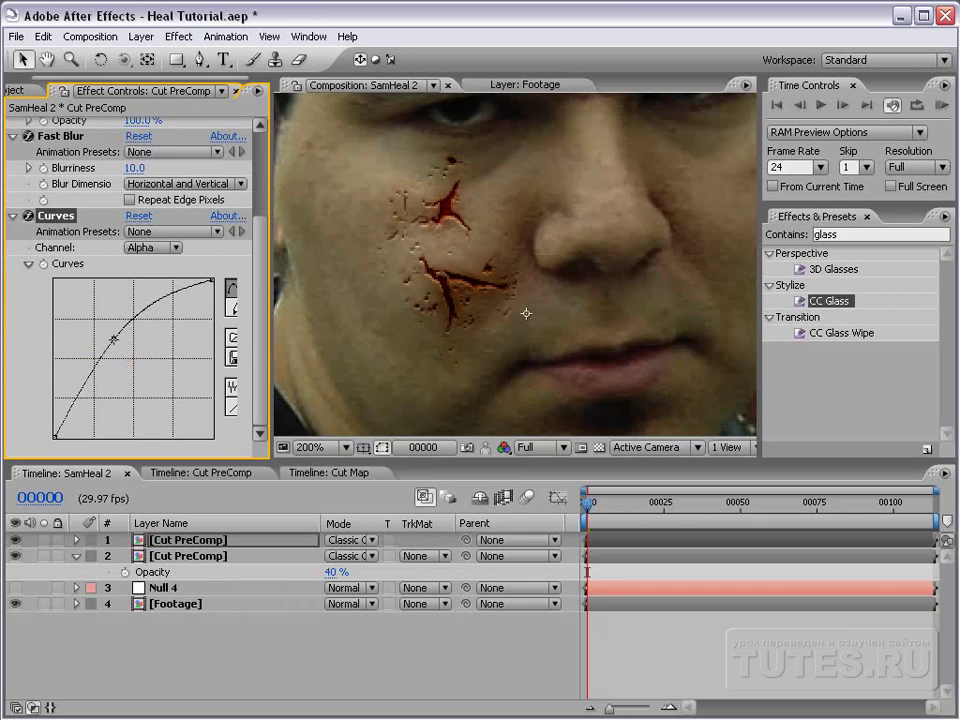
key("grave")
scroll(439, 285, "down", 1)
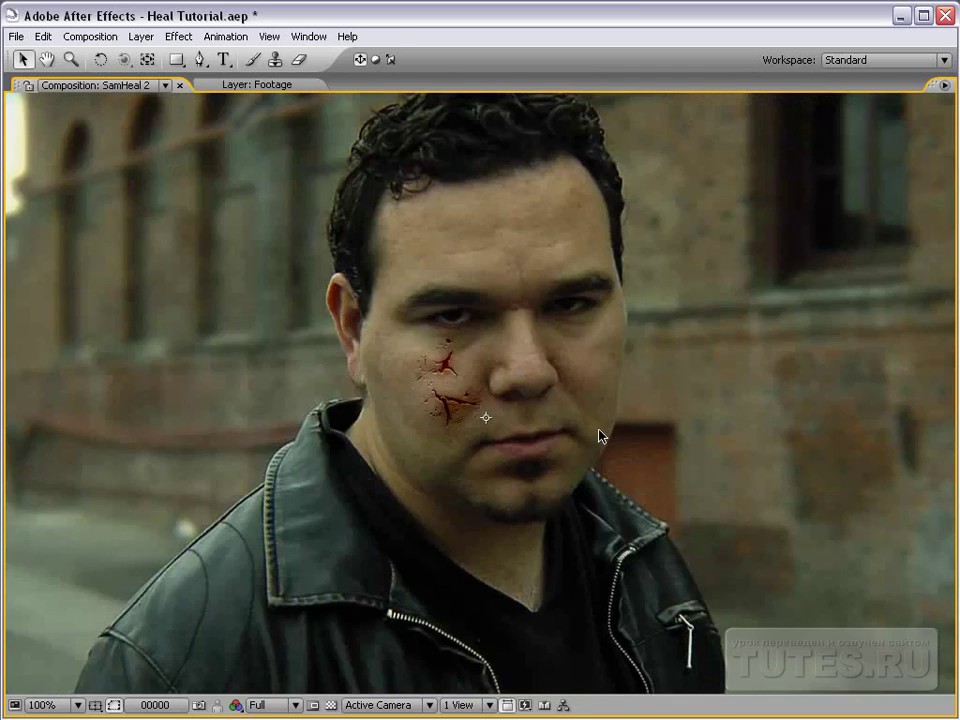
key("grave")
scroll(510, 328, "up", 1)
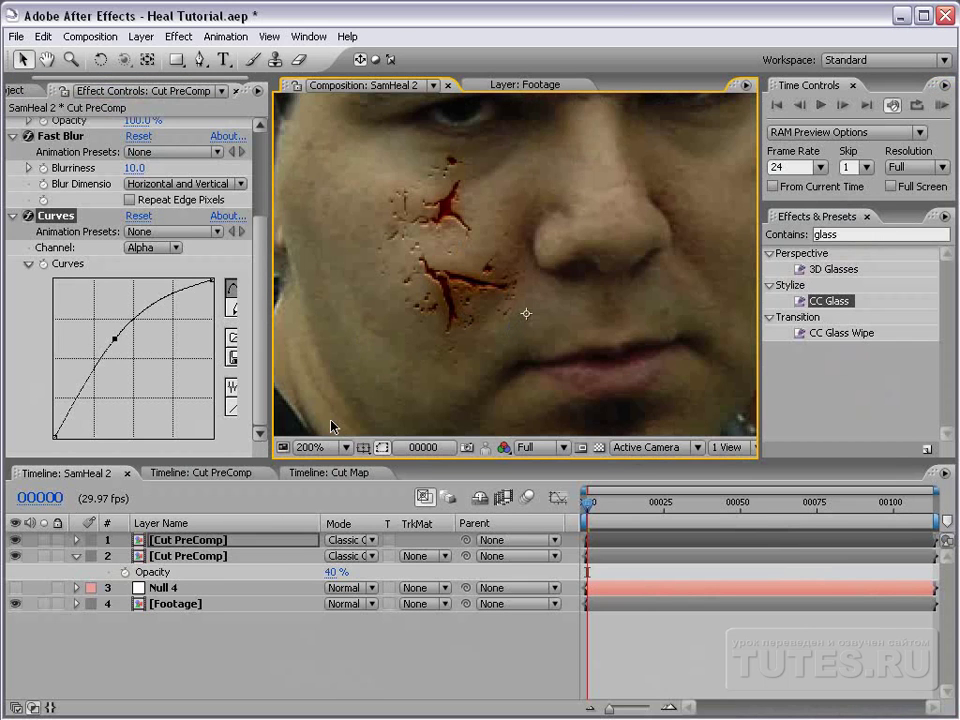
Step: Apply a Fast Blur with a Blurriness of 1 to the lower Cut PreComp layer
key("ctrl+Down")
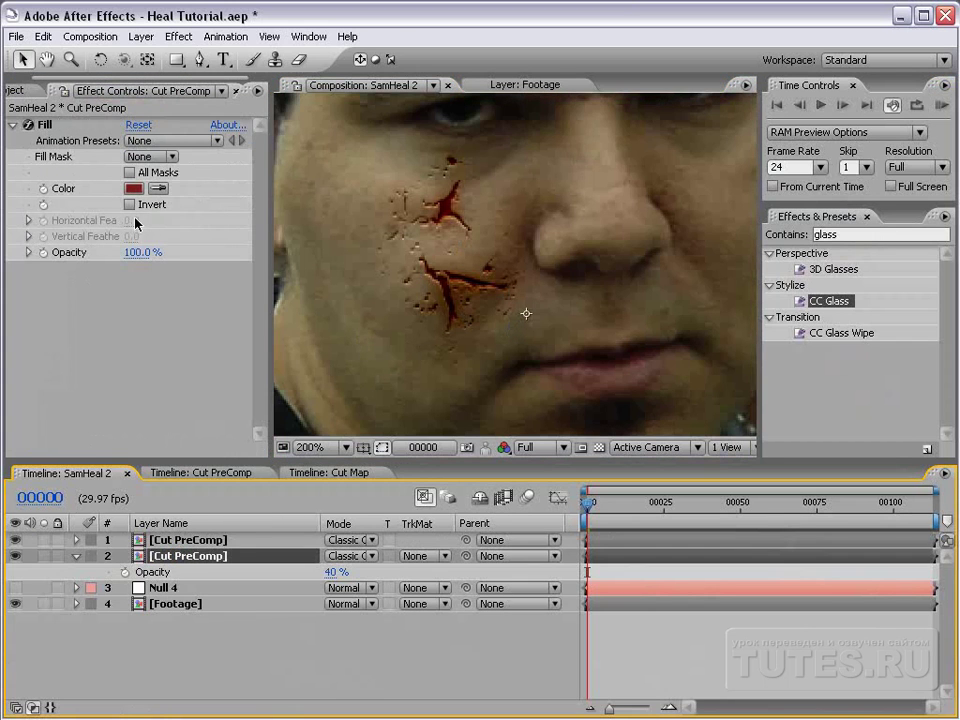
left_click(178, 36)
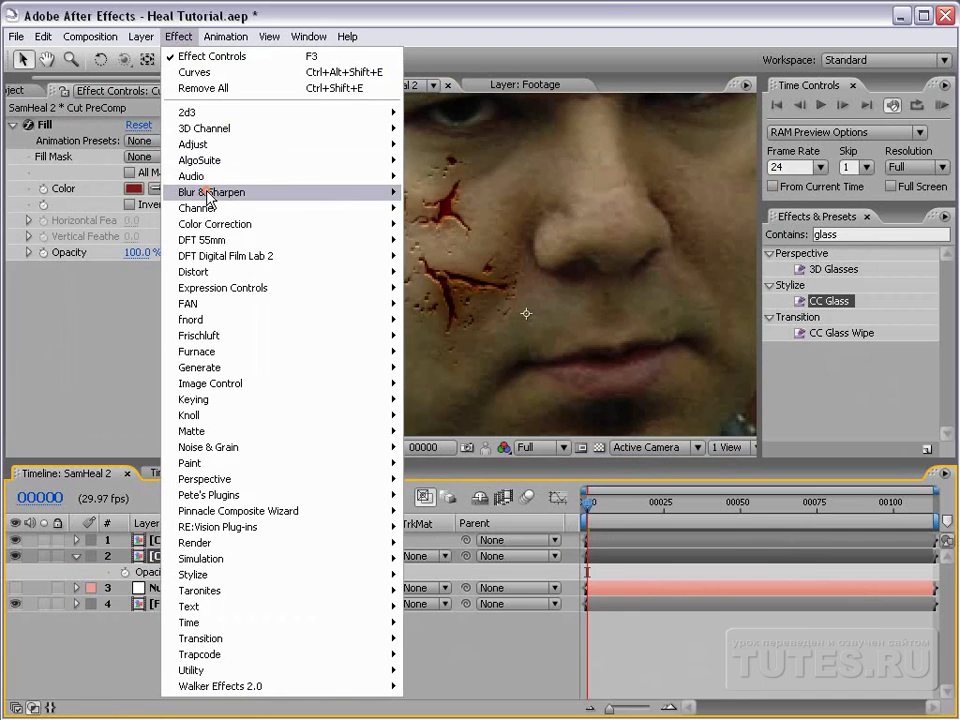
mouse_move(208, 197)
left_click(396, 305)
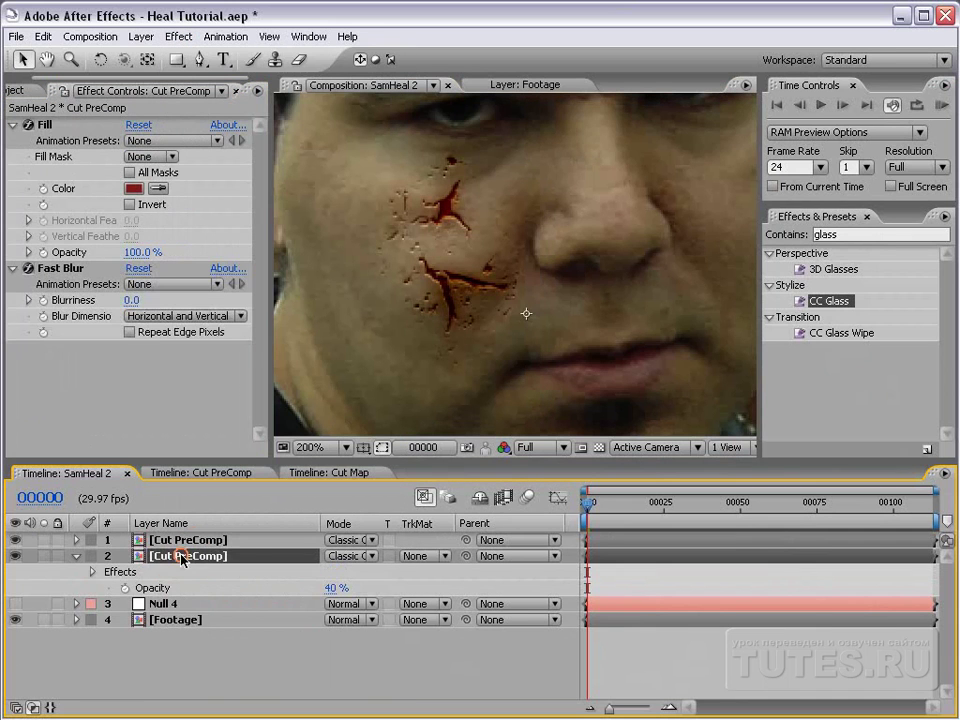
left_click(130, 299)
type("1")
key("Return")
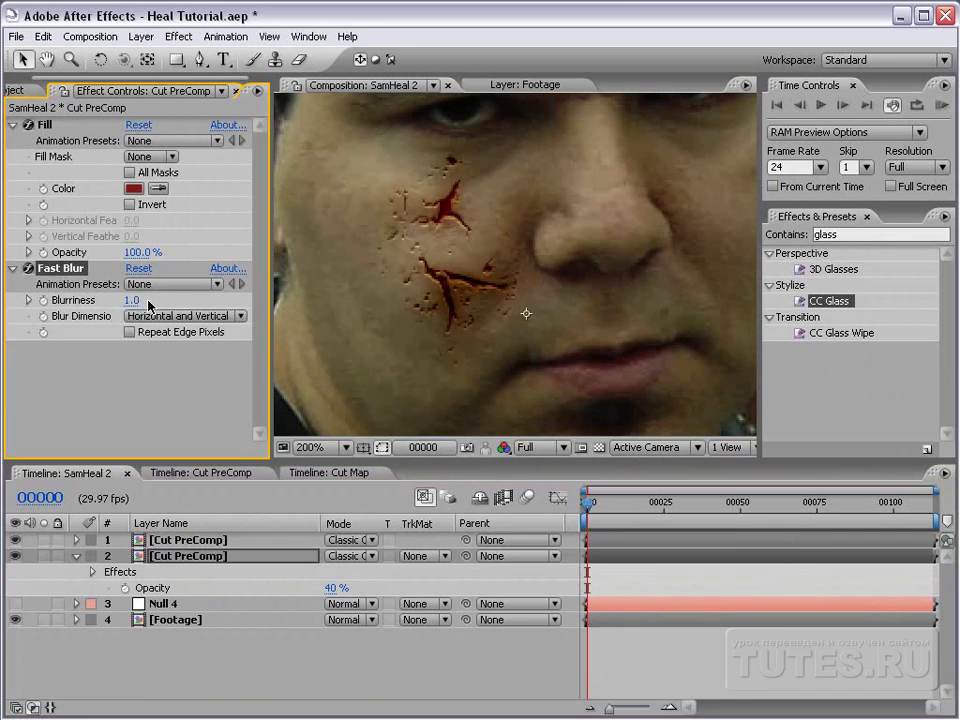
scroll(388, 340, "up", 2)
scroll(456, 274, "down", 4)
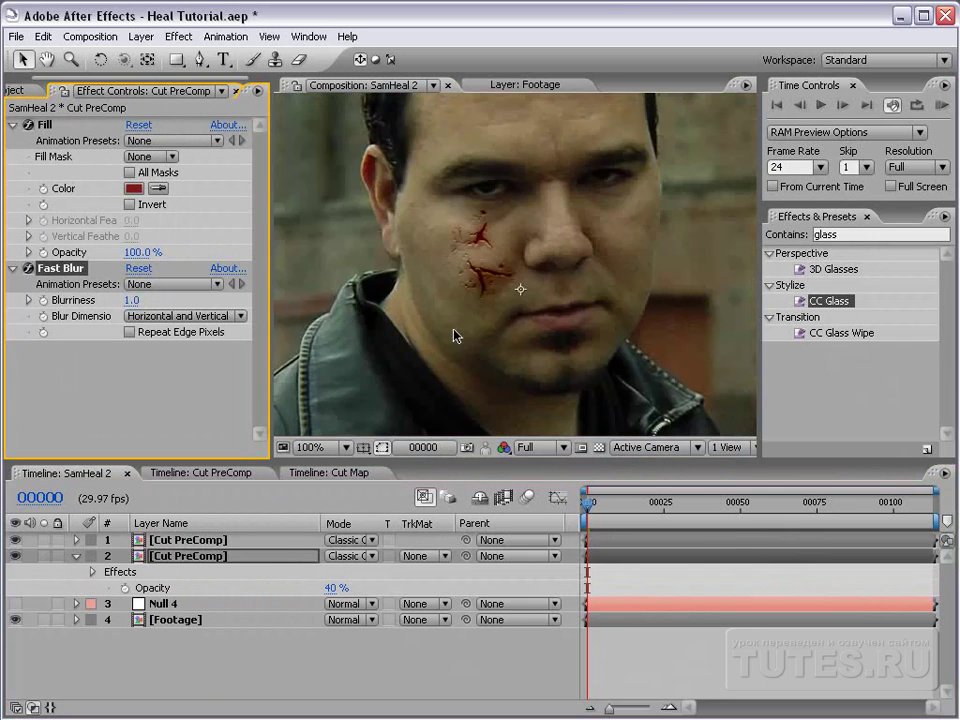
key("grave")
scroll(461, 336, "up", 2)
scroll(461, 340, "down", 2)
key("grave")
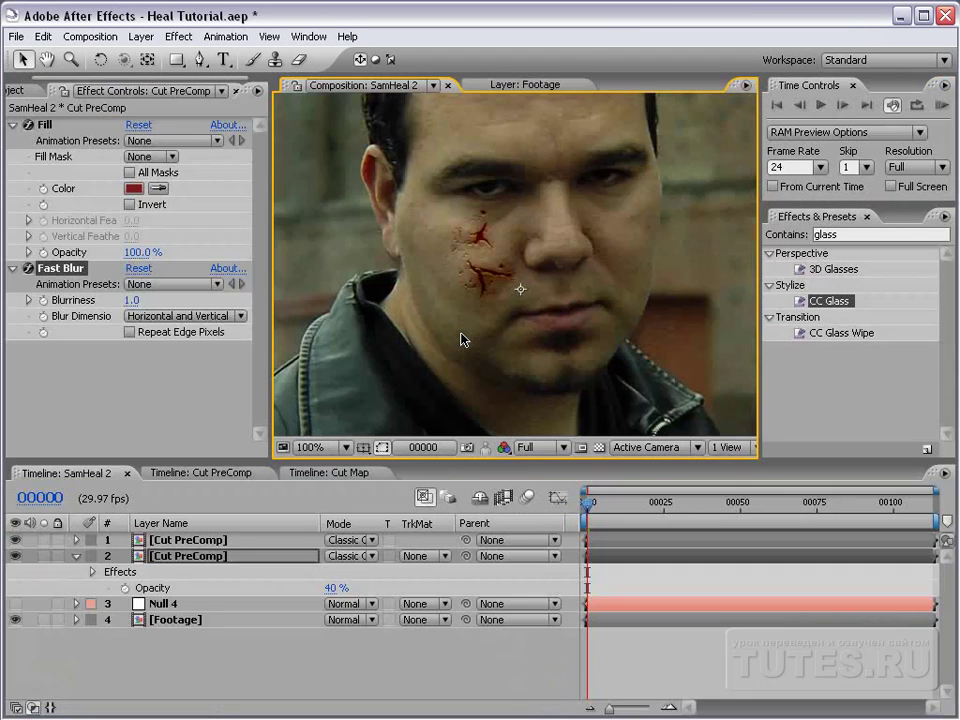
Step: Try a CC Glass Height of 3 on the Footage layer in SamHeal 2
left_click(173, 620)
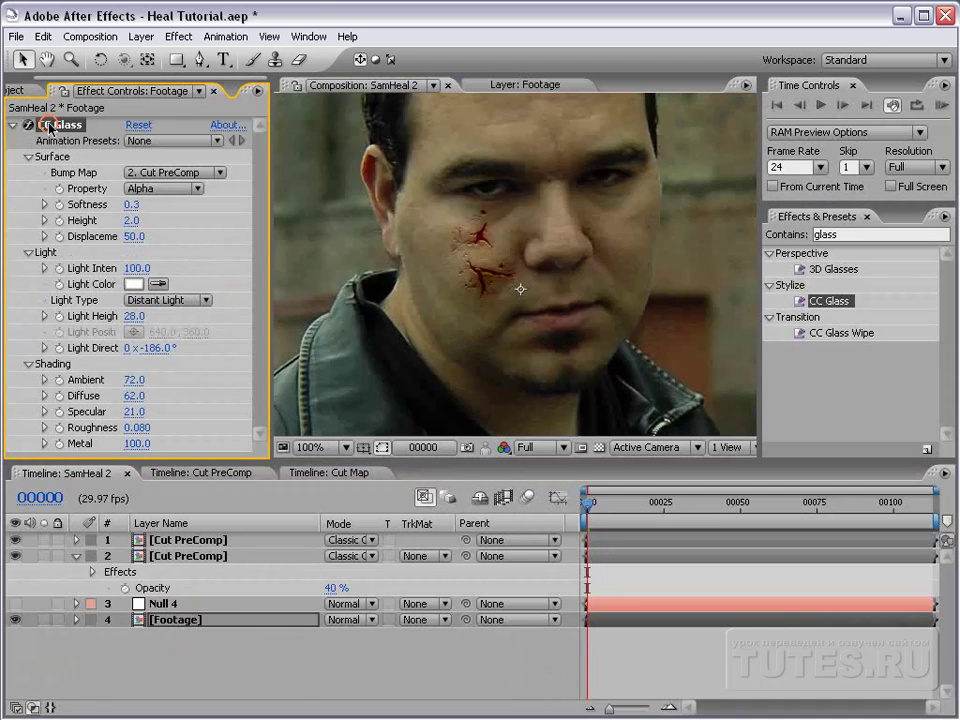
scroll(541, 289, "up", 2)
left_click(131, 220)
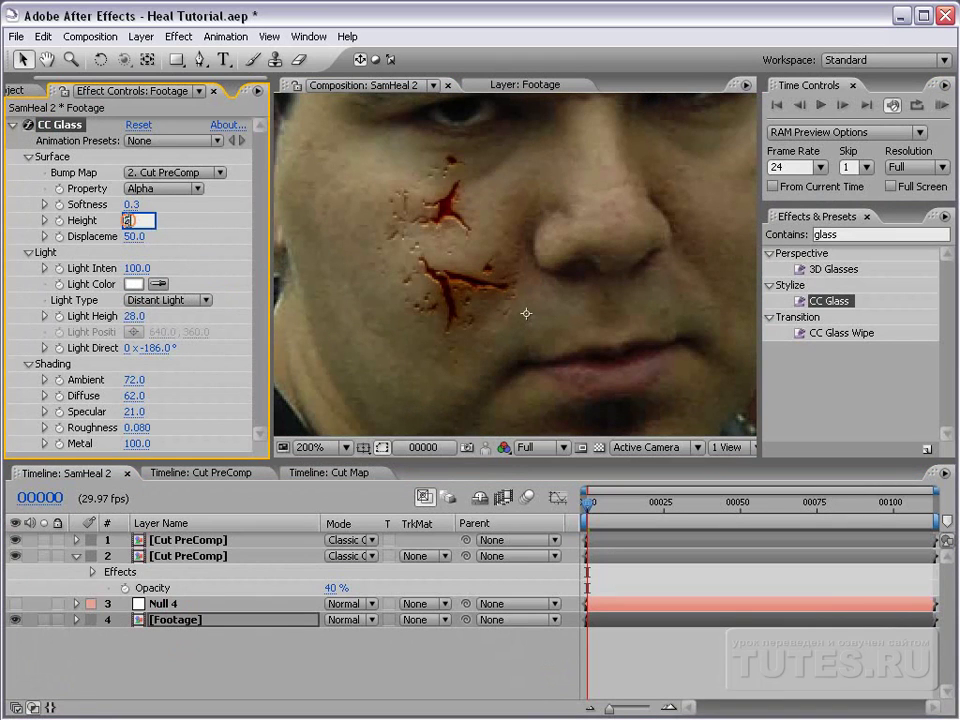
key("Return")
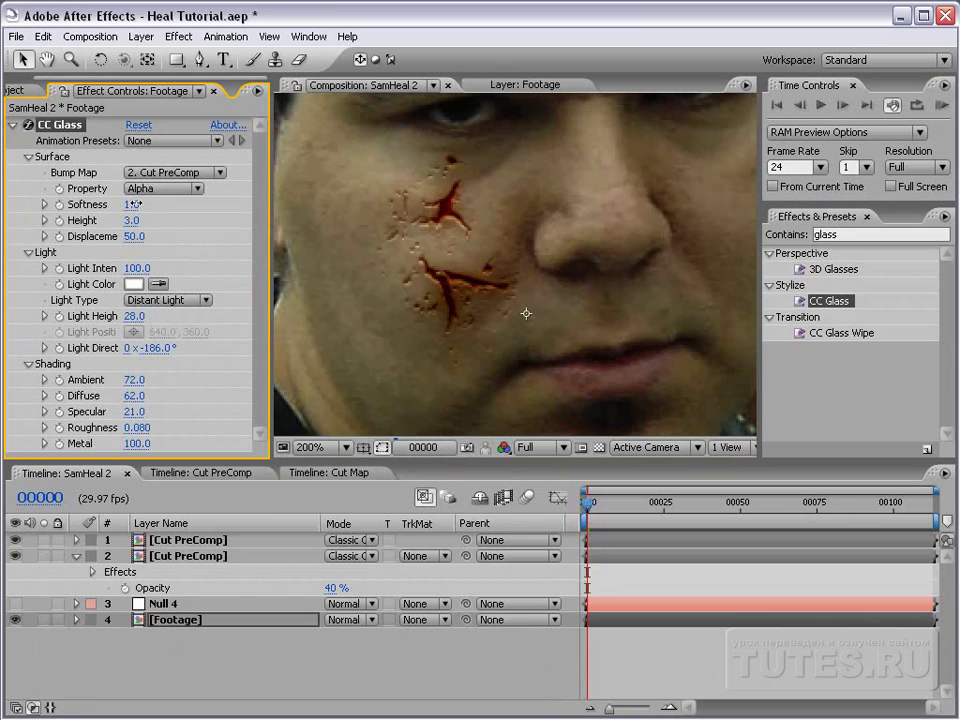
Step: Try CC Glass Softness values of 3 and 2 on the Footage layer
left_click(131, 204)
type("3")
key("Return")
left_click(131, 204)
type("2")
key("Return")
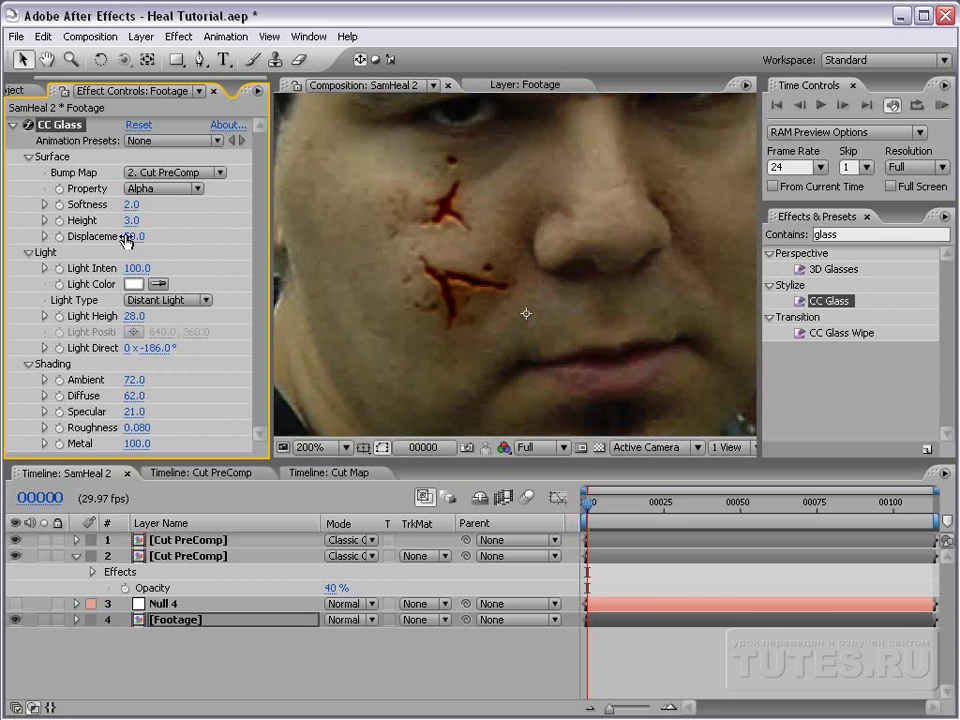
Step: Set the CC Glass Height to 2.0 and its Softness to 0.5 on the Footage layer
mouse_move(128, 220)
left_mouse_down()
mouse_move(158, 215)
mouse_move(120, 215)
left_mouse_up()
left_click(136, 204)
type(".")
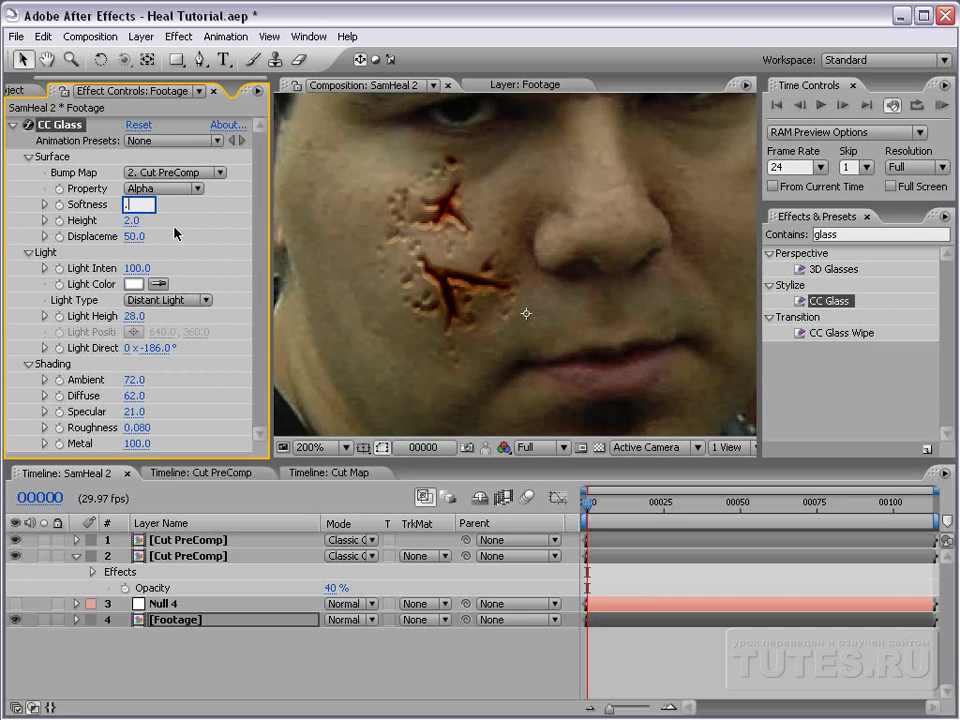
type("5")
key("Return")
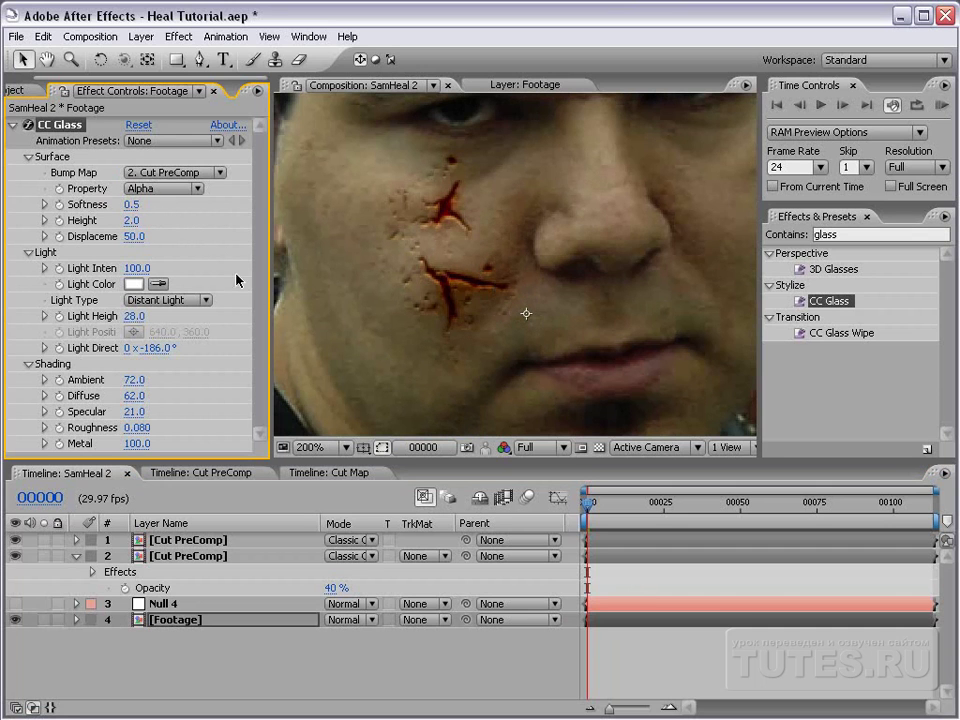
Step: Save the project and check the wound in the enlarged composition view and at frame 80
key("grave")
key("comma")
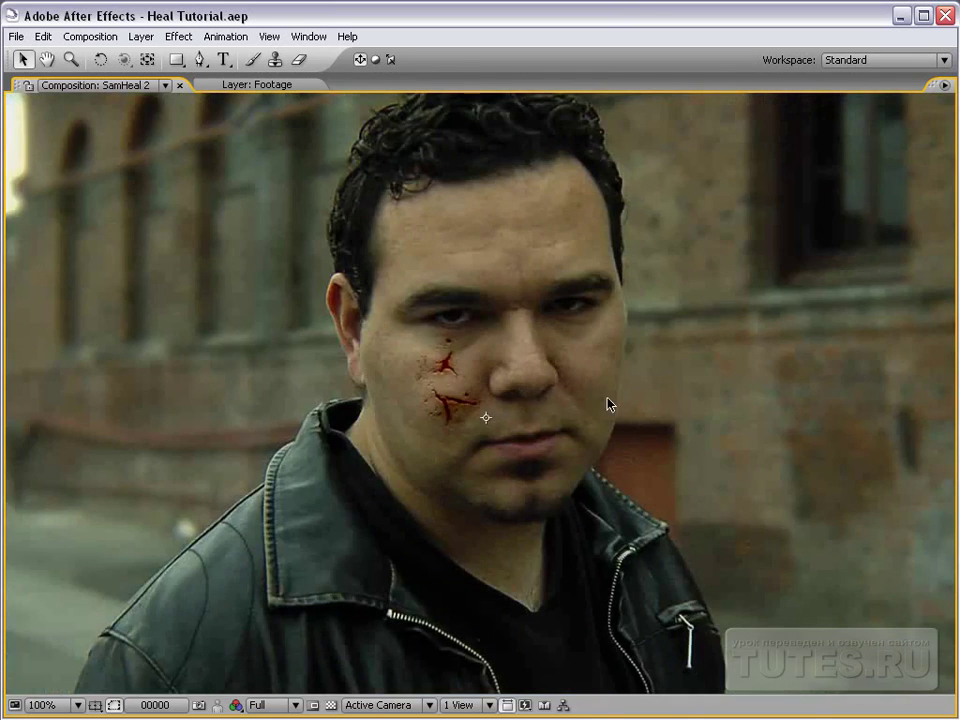
key("grave")
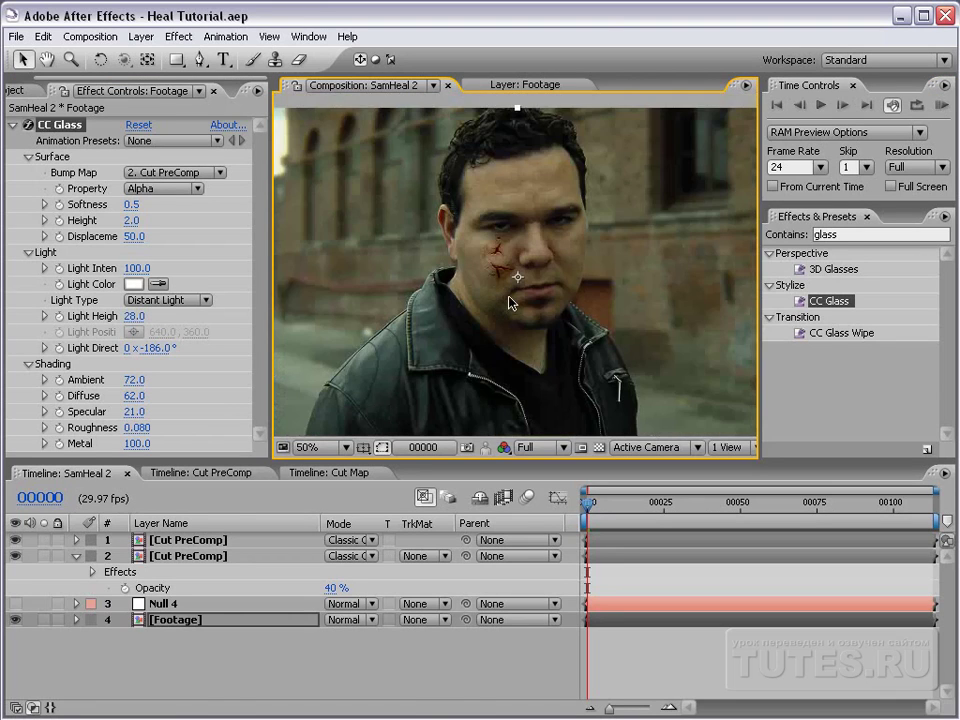
left_click_drag(588, 505, 832, 512)
key("ctrl+Up")
key("ctrl+Up")
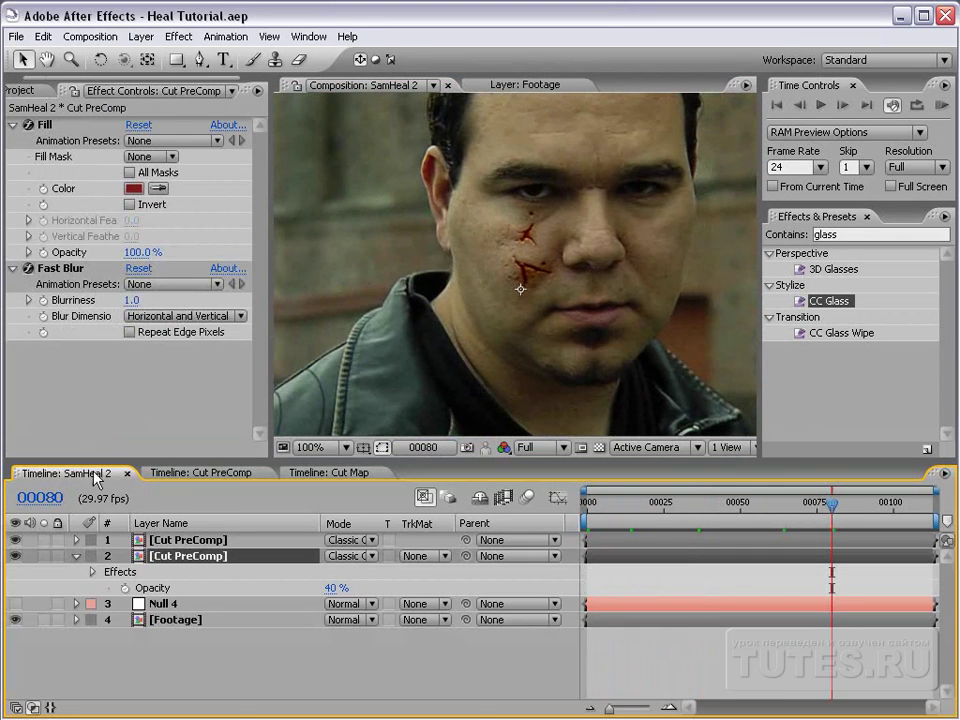
Step: Look at the Cut Map layer in Cut PreComp and examine the SamHeal 2 wound enlarged at frame 20
left_click(196, 478)
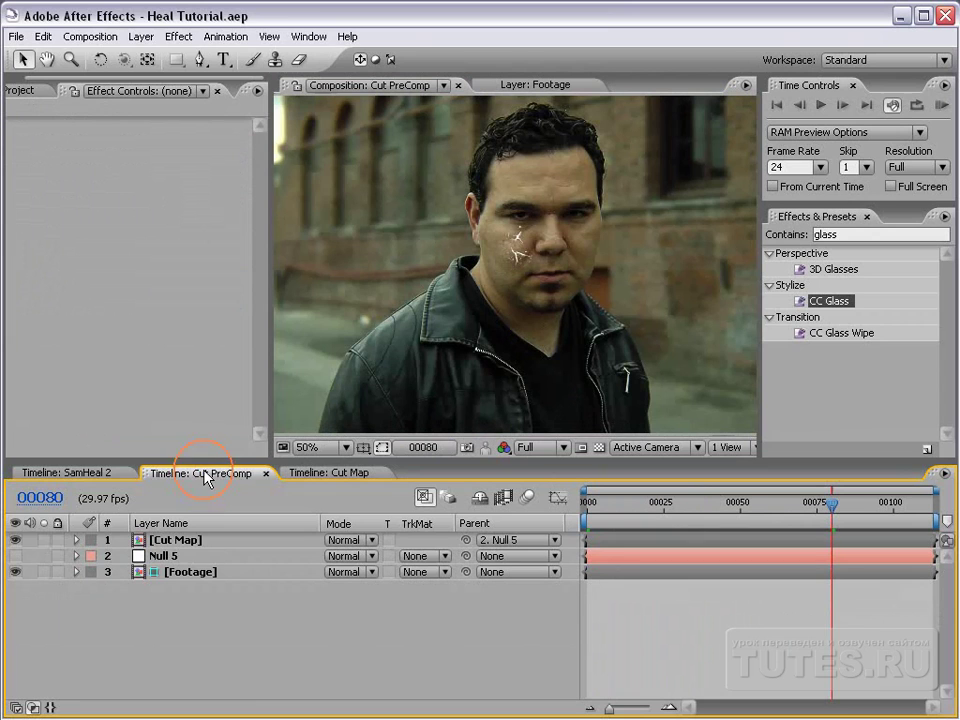
left_click(168, 540)
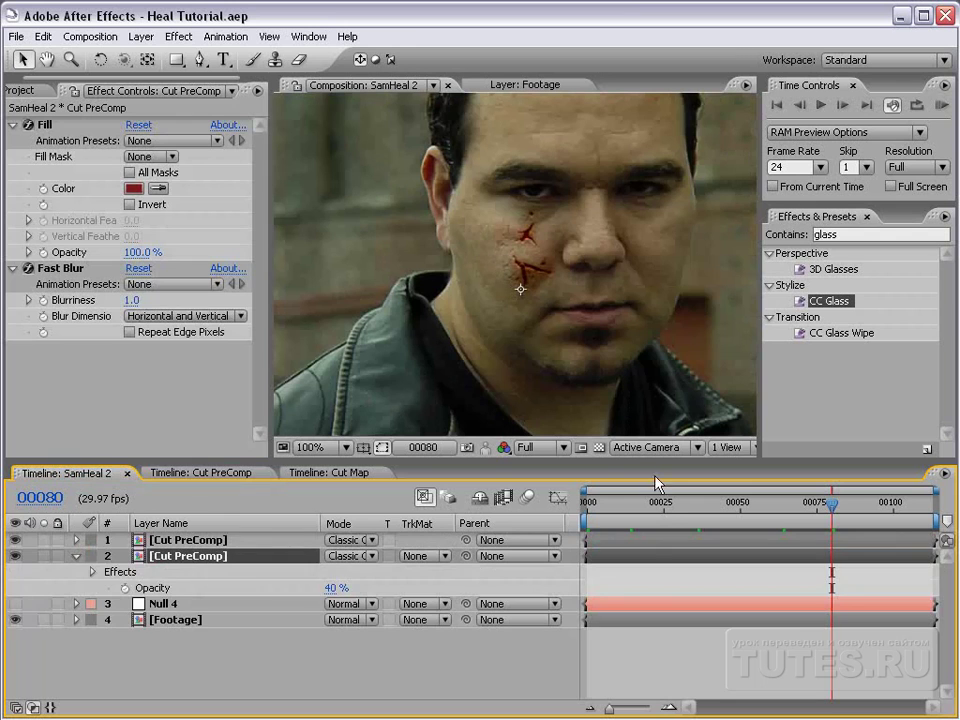
left_click(648, 503)
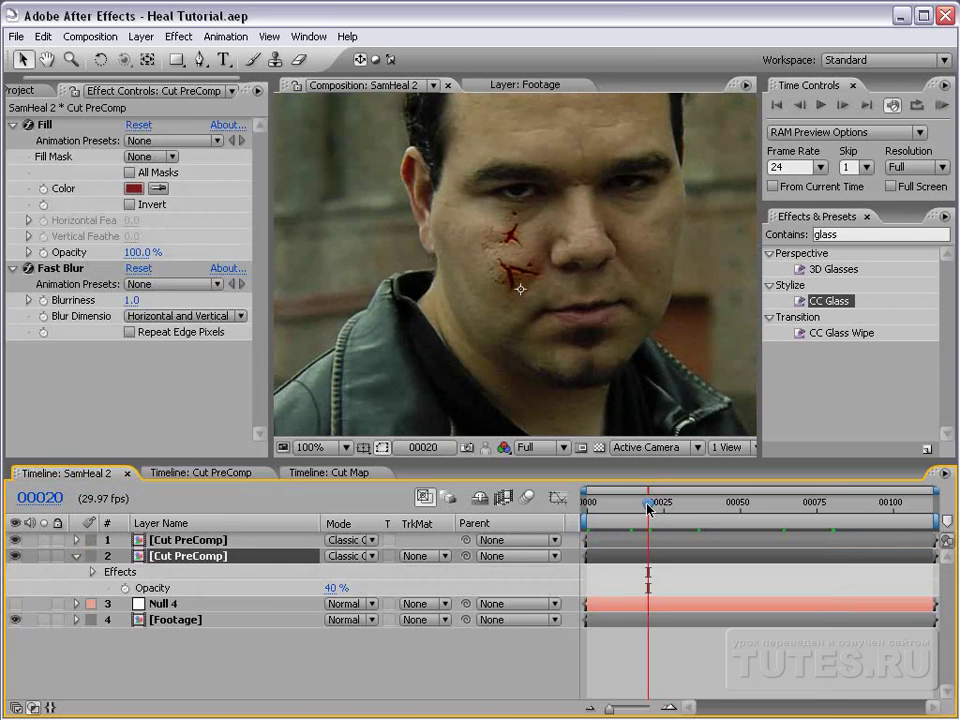
key("grave")
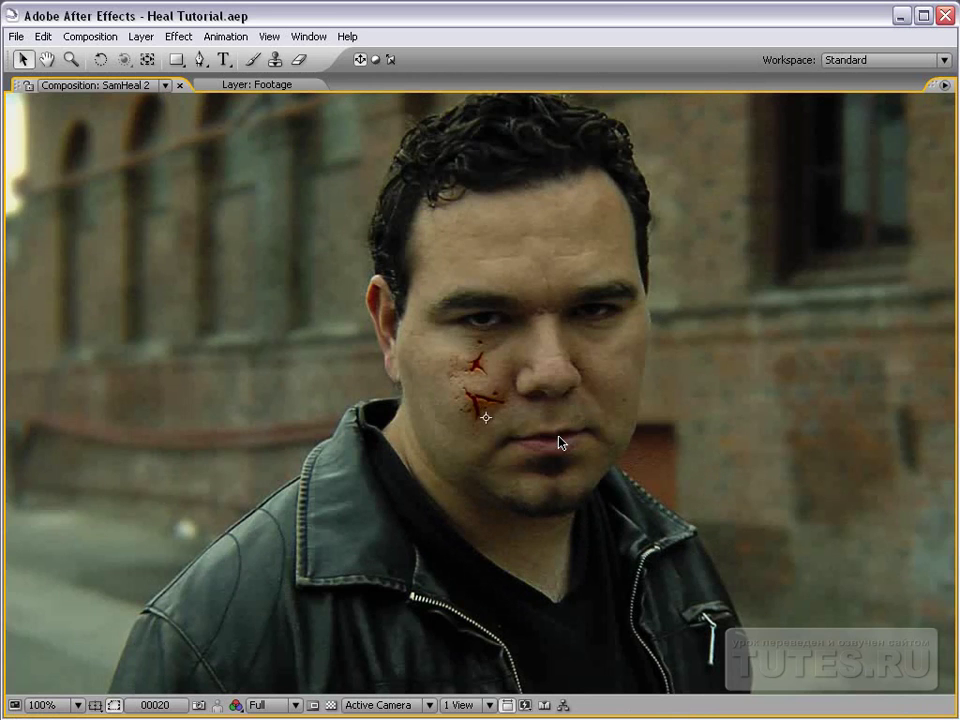
key("grave")
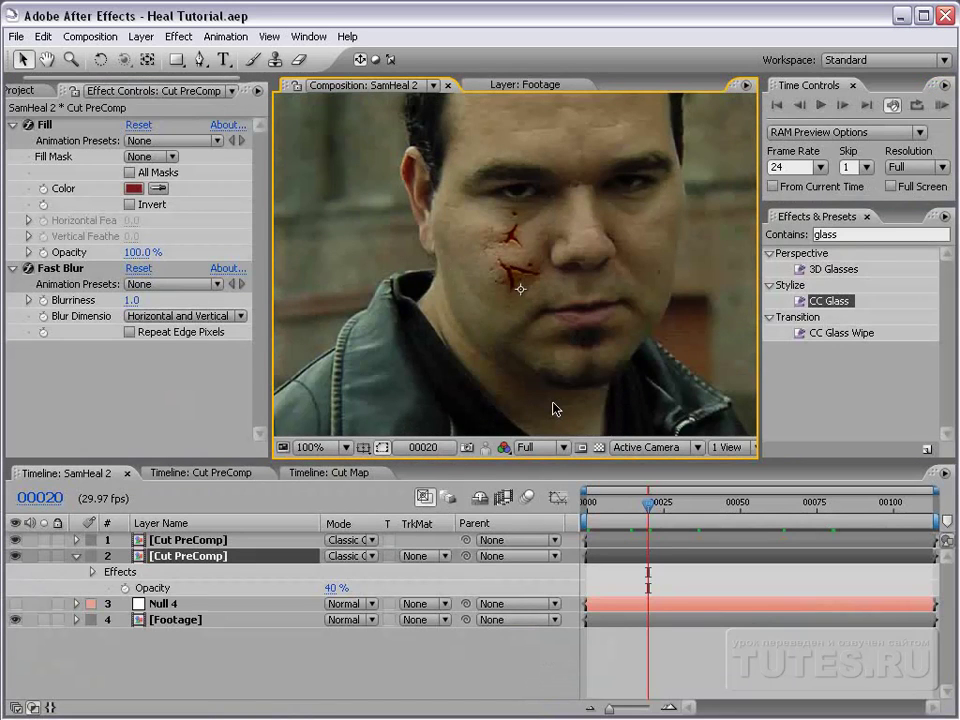
Step: Apply the Simple Choker effect to the Cut Map layer in the Cut PreComp composition
left_click(195, 481)
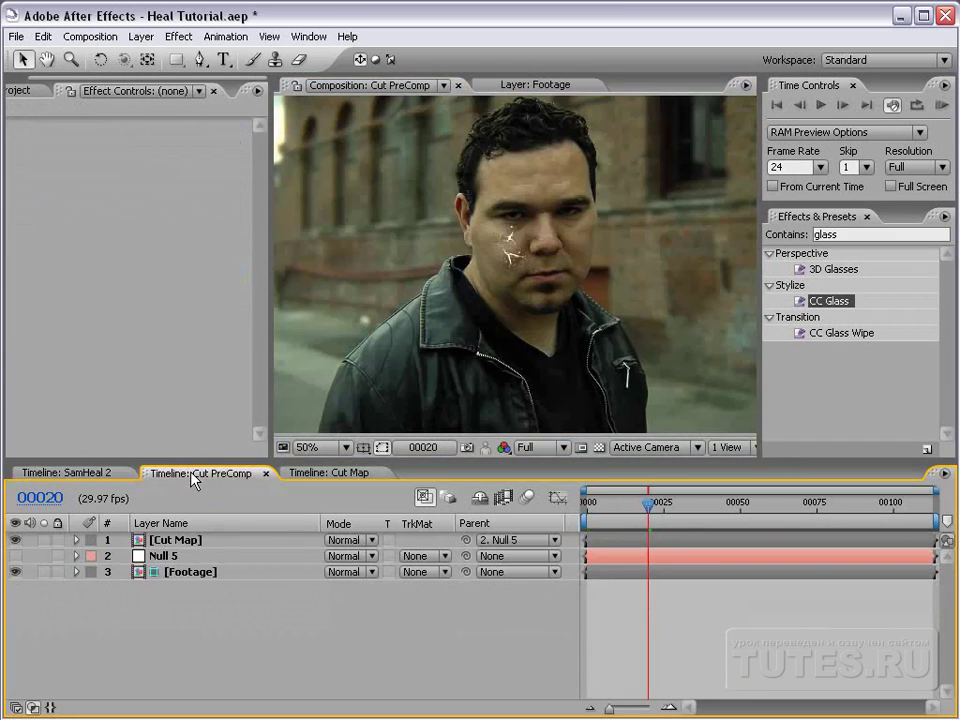
left_click(178, 541)
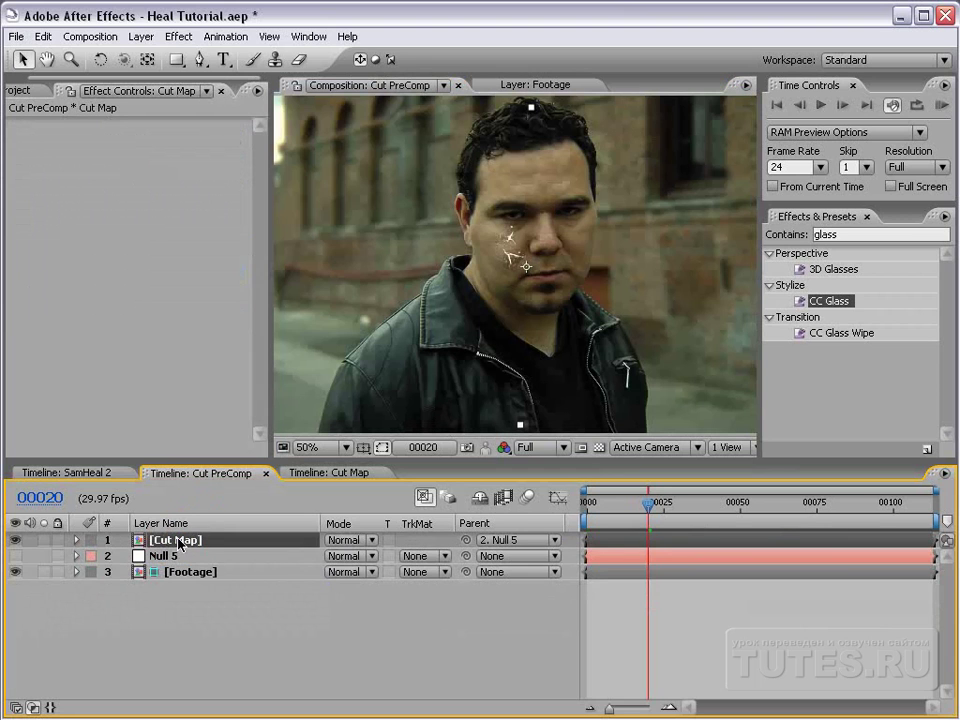
left_click(178, 36)
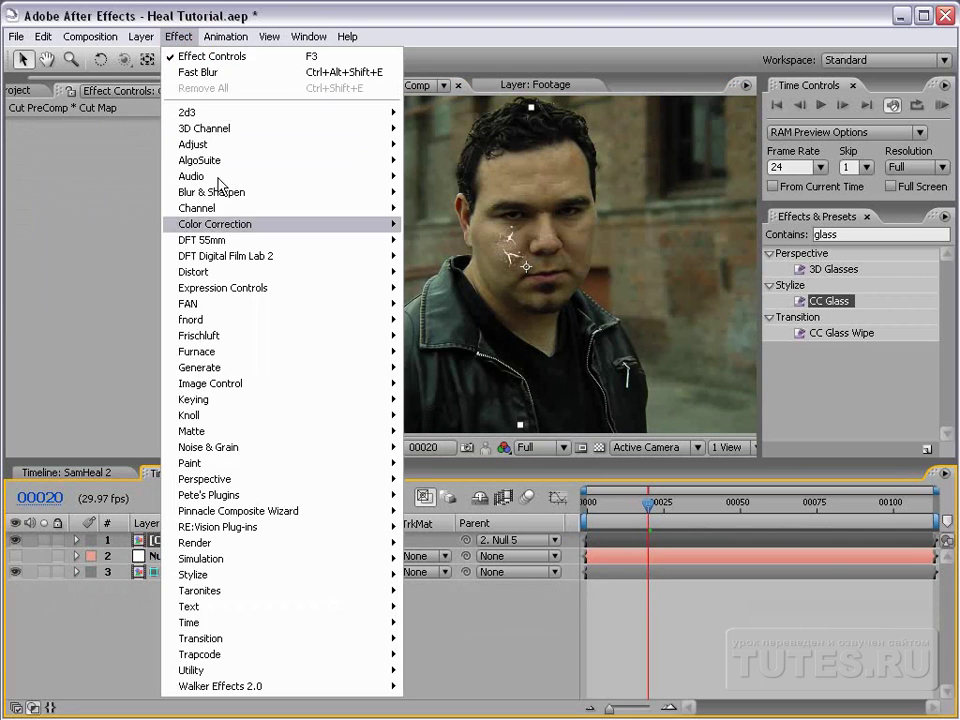
mouse_move(385, 433)
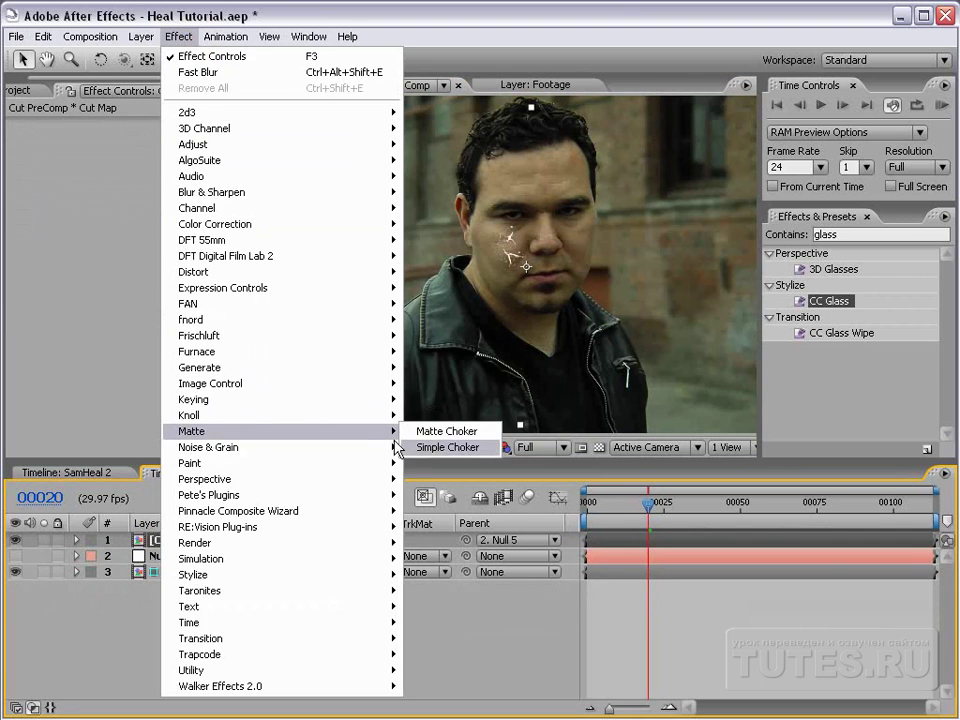
left_click(487, 449)
key("period")
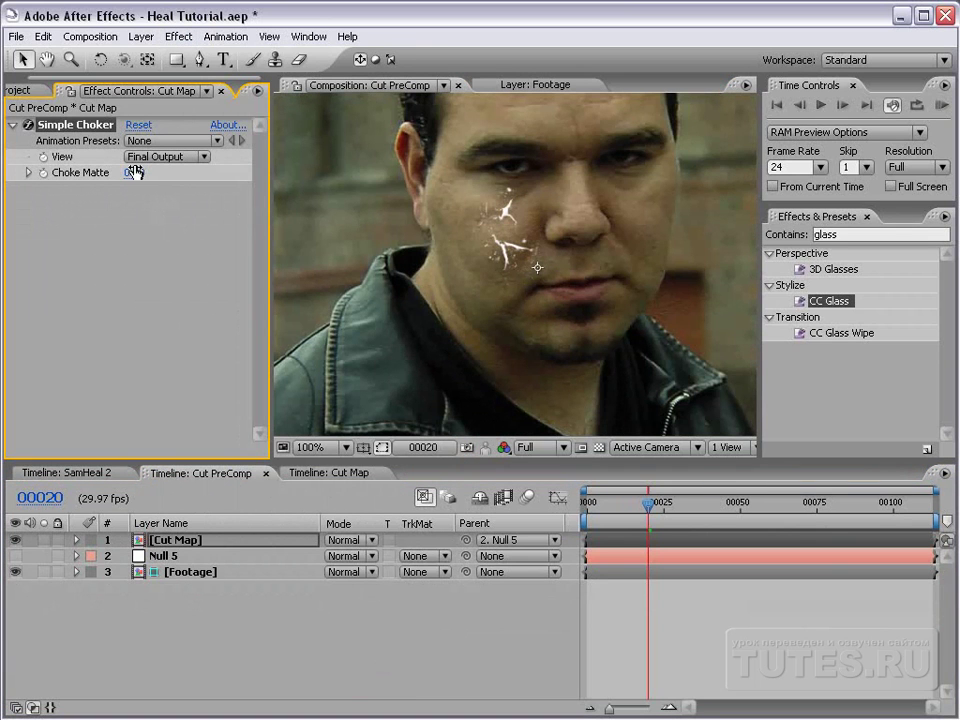
Step: Try a Choke Matte of 1.50 on the Cut Map layer, then return it to 0
left_click_drag(133, 172, 104, 116)
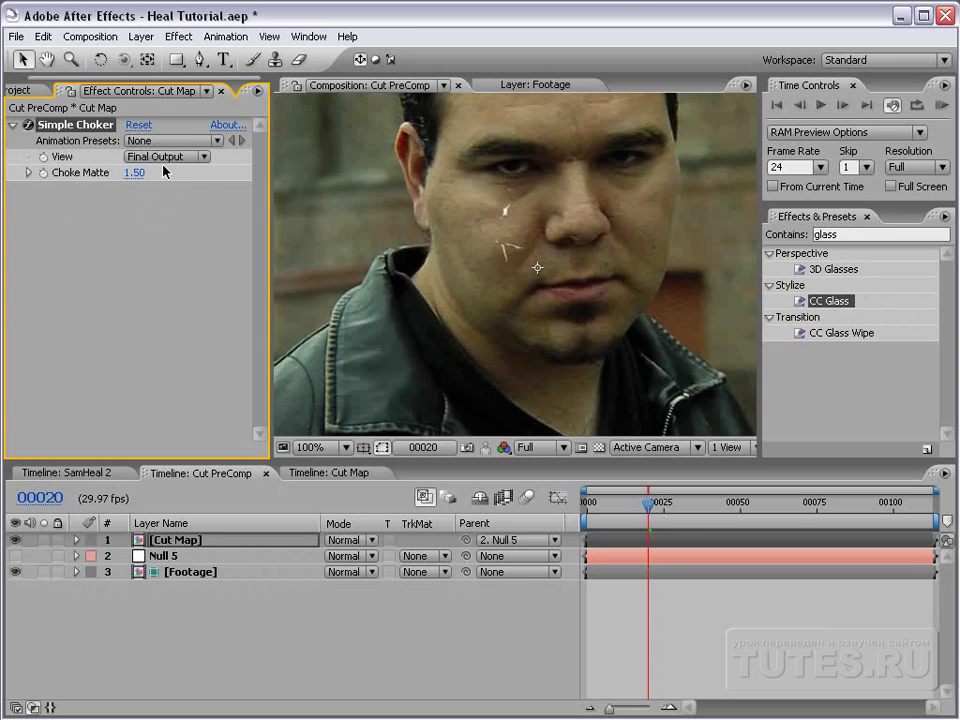
left_click_drag(487, 283, 505, 330)
scroll(484, 266, "up", 1)
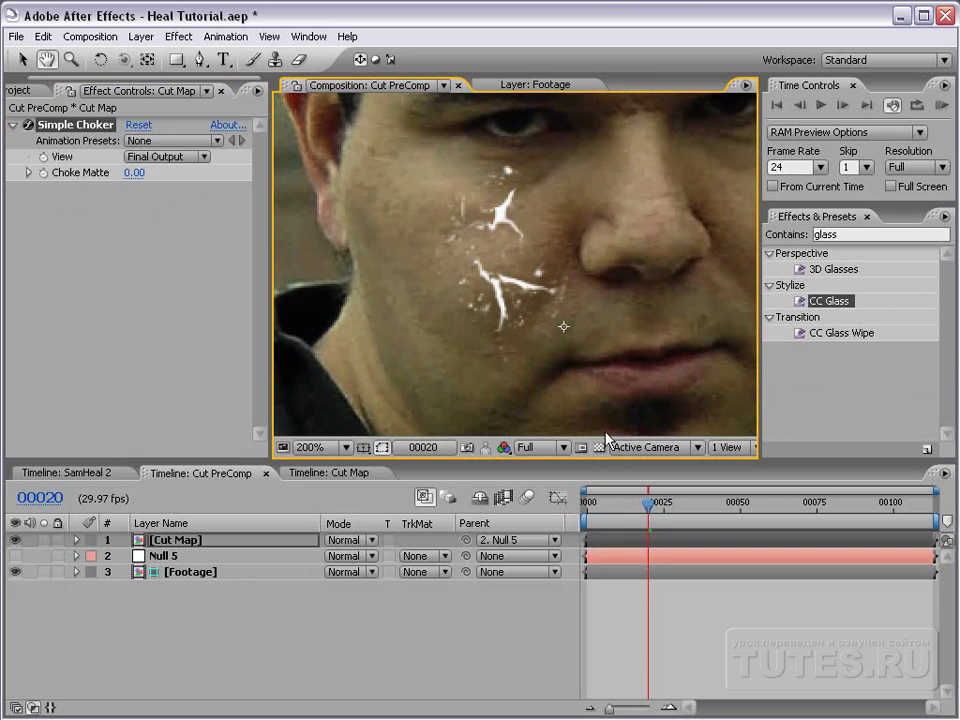
Step: Start animating the Cut Map layer's Choke Matte with a 0.00 keyframe at frame 35
left_click_drag(648, 503, 694, 503)
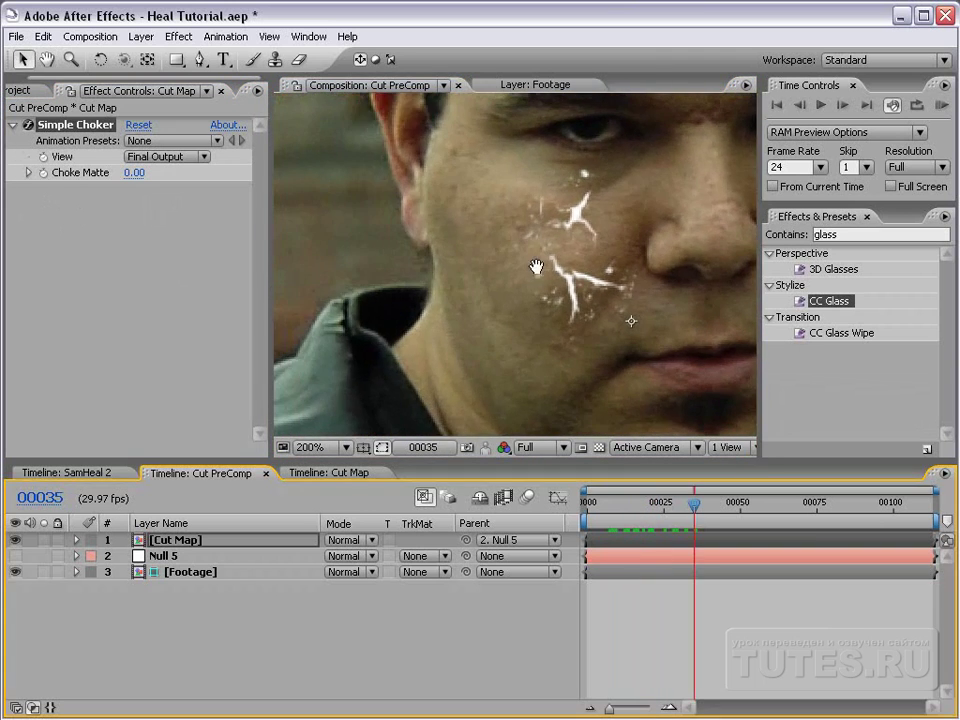
scroll(537, 267, "down", 1)
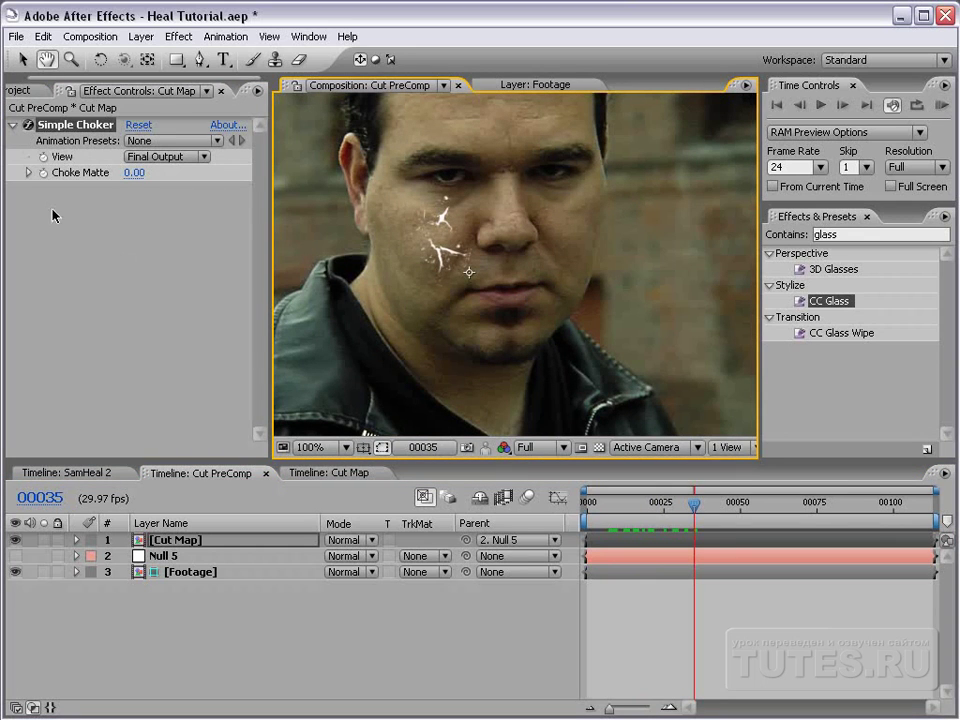
left_click(44, 178)
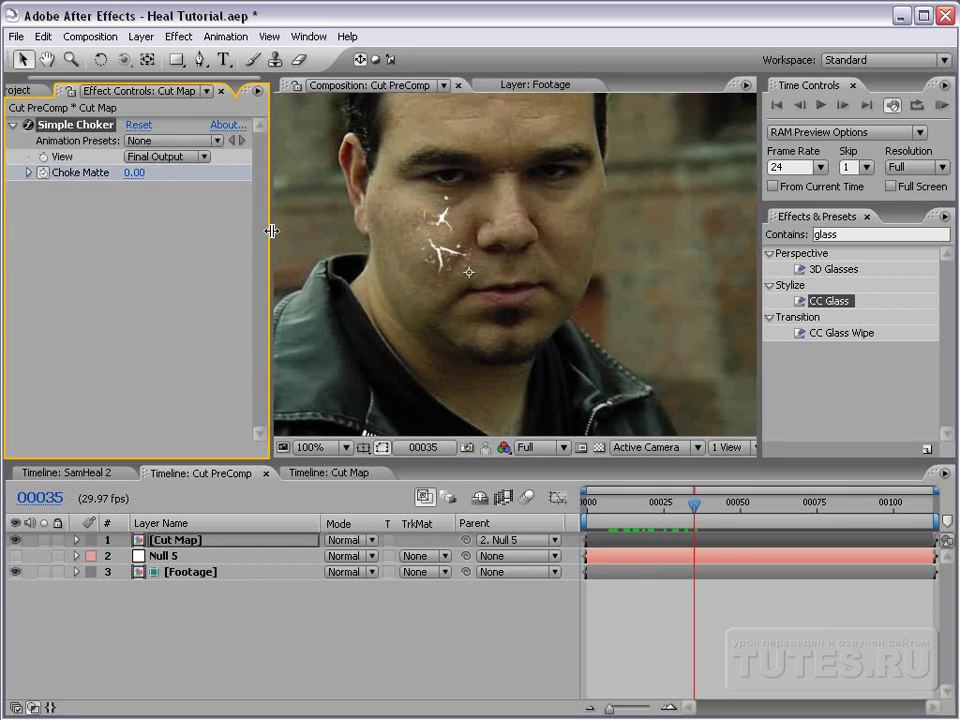
left_click_drag(268, 229, 304, 229)
key("space")
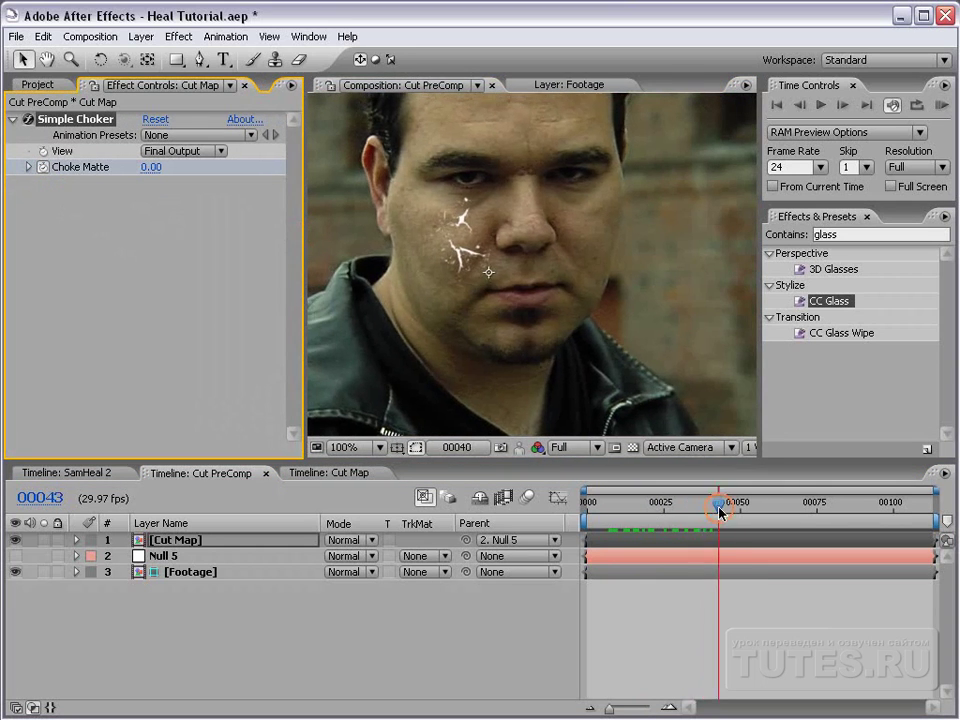
Step: Set the Choke Matte to 5.70 at frame 79 and reveal the Cut Map layer's keyframes
left_click(150, 167)
type("1")
key("Return")
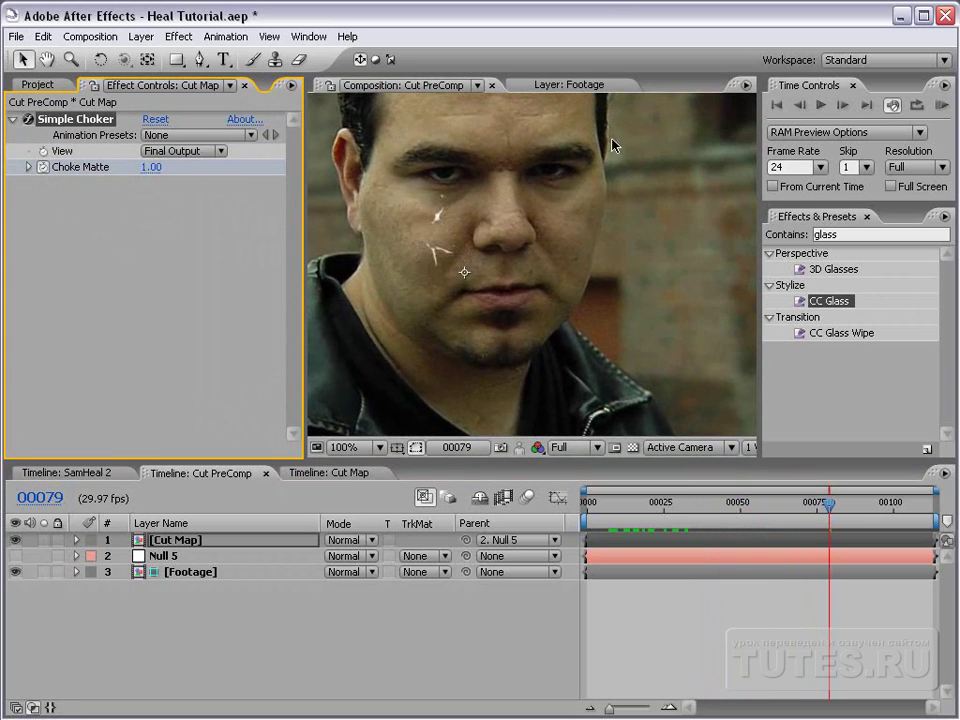
left_click(152, 167)
type("5.7")
key("Return")
key("u")
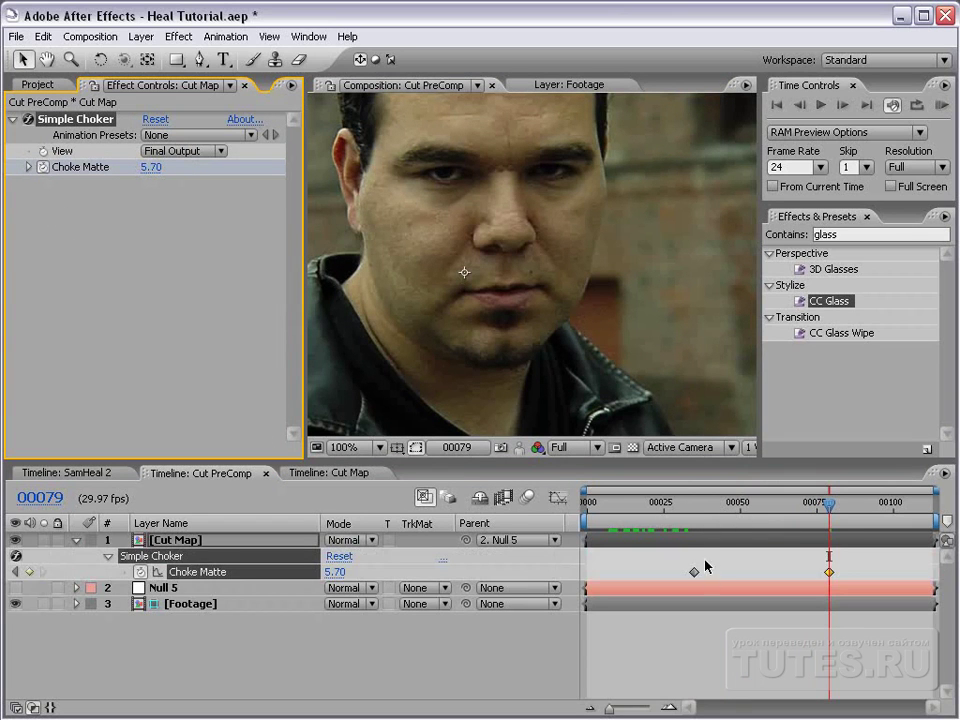
Step: Review close up how the cut shrinks between frames 35 and 52
mouse_move(695, 505)
left_mouse_down()
mouse_move(759, 505)
mouse_move(710, 515)
mouse_move(694, 508)
mouse_move(695, 517)
left_mouse_up()
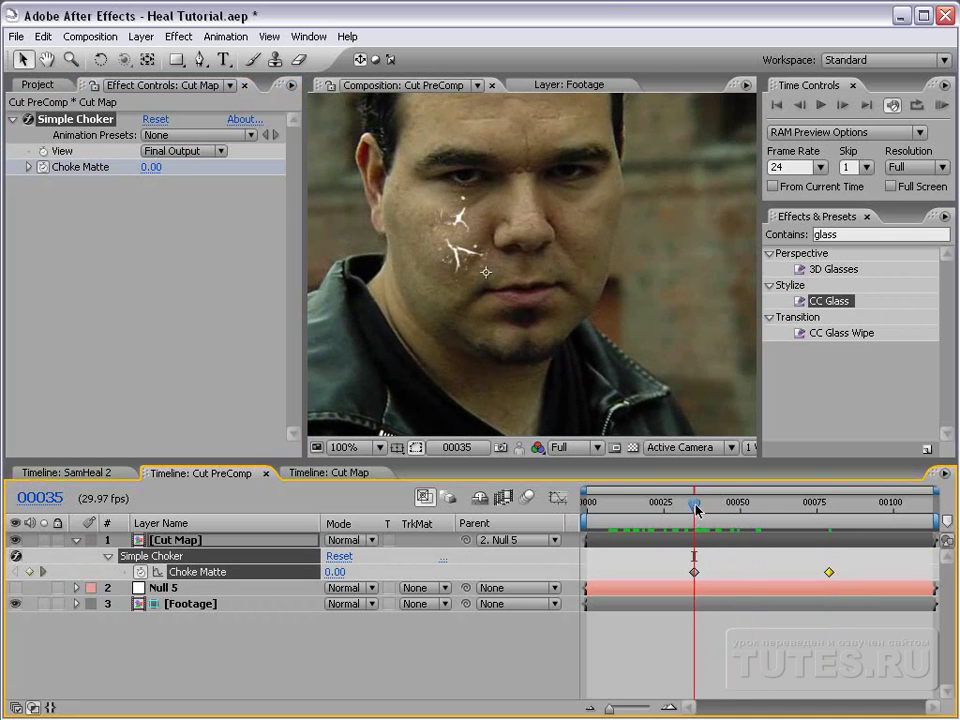
scroll(527, 272, "up", 1)
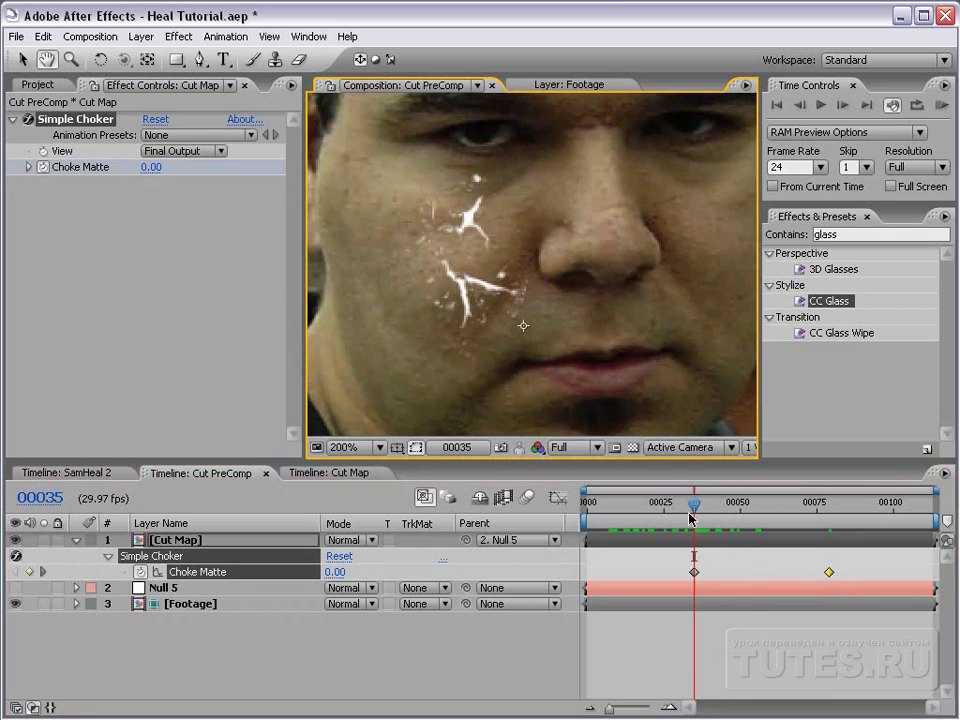
left_click_drag(695, 505, 747, 507)
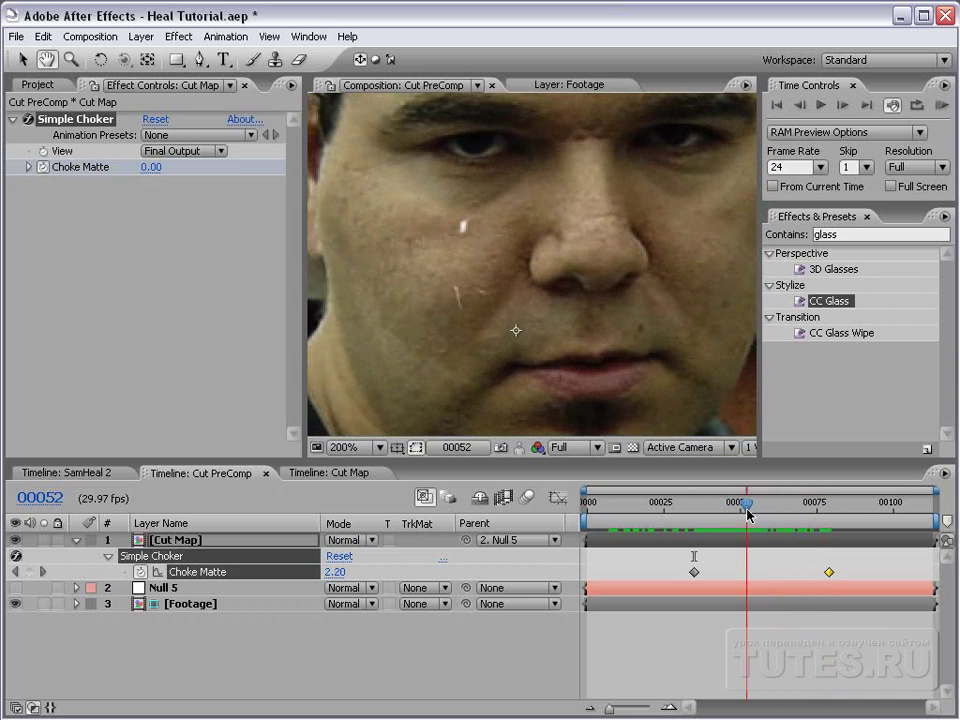
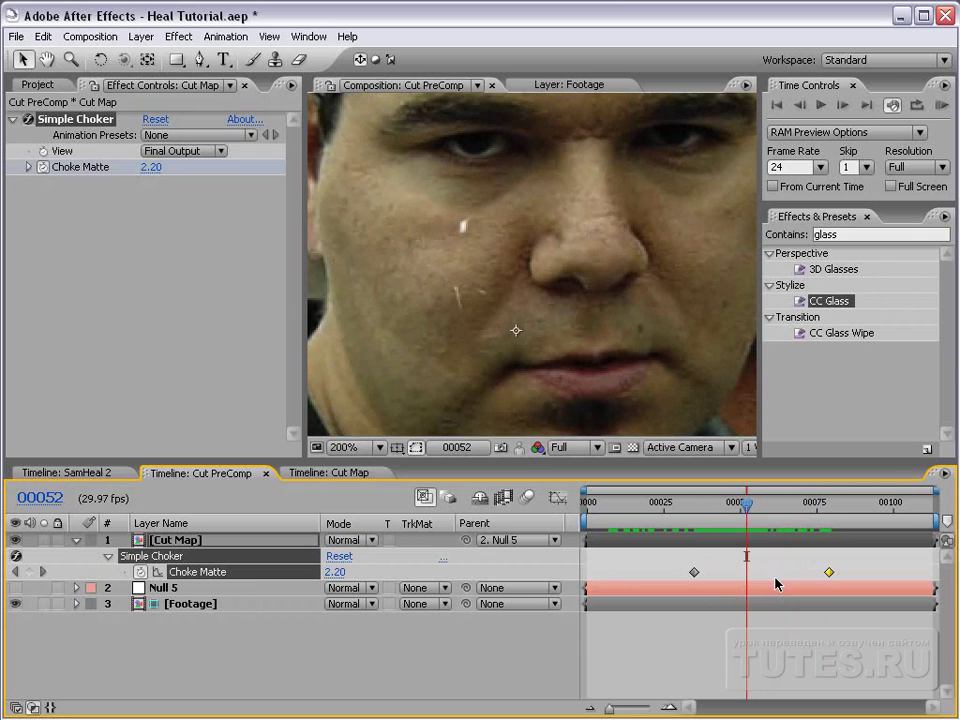
Step: Add a Choke Matte keyframe at frame 41, move it to about frame 66 and the final keyframe to about frame 101
left_click(694, 504)
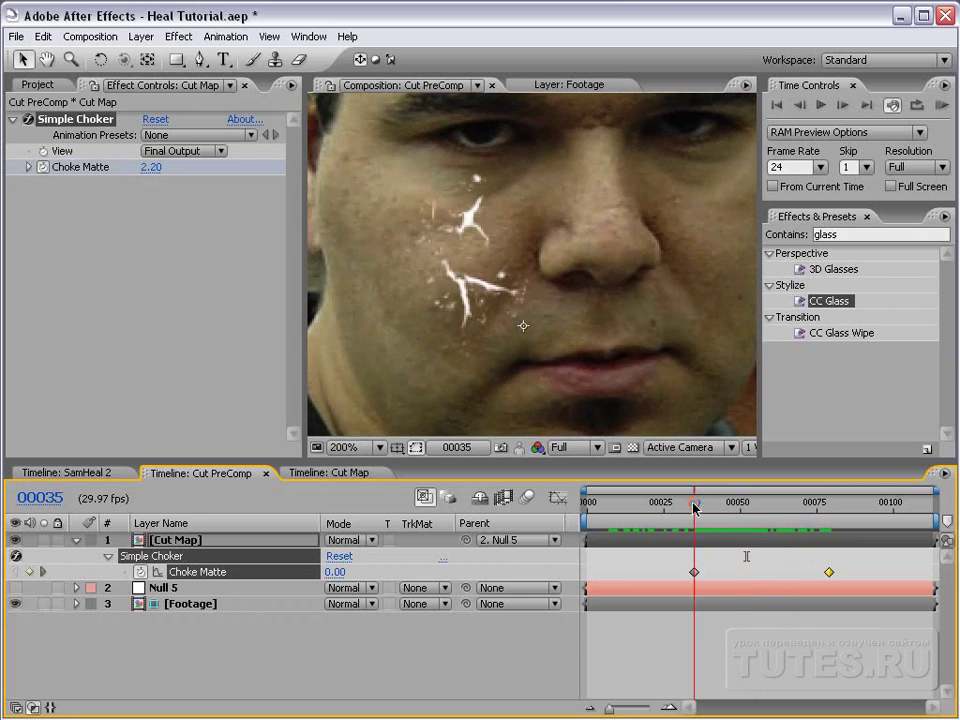
left_click_drag(694, 507, 714, 510)
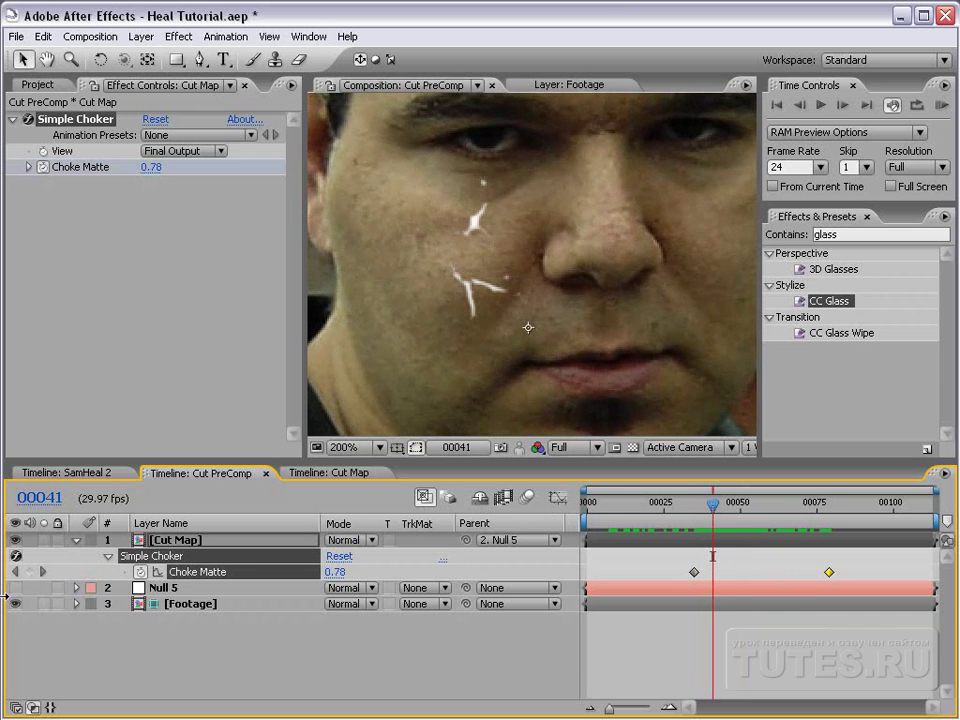
left_click(29, 572)
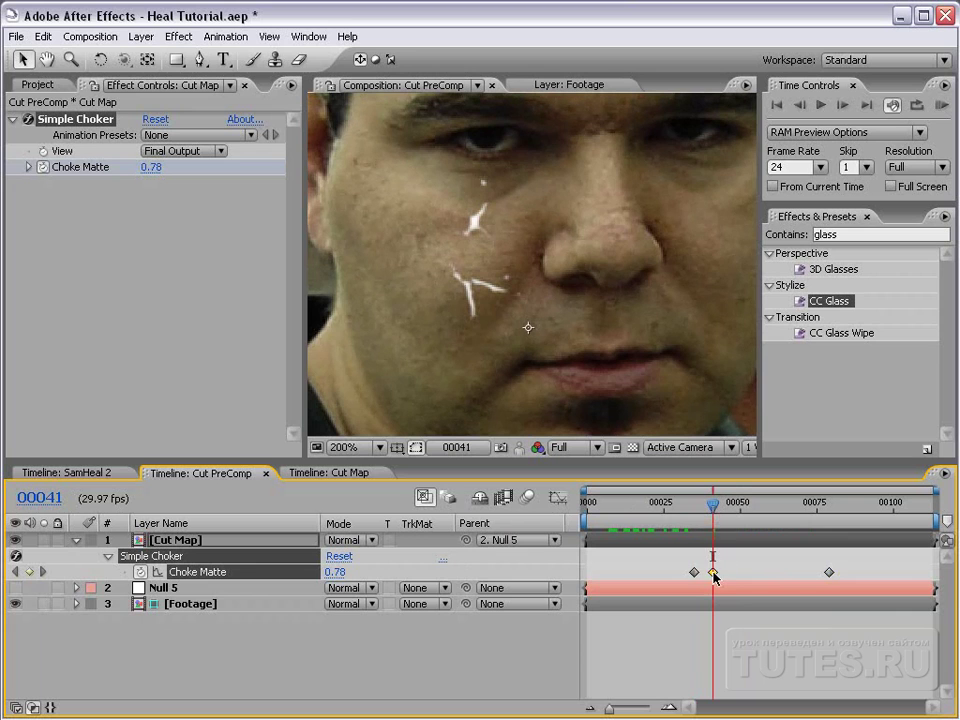
left_click_drag(713, 572, 896, 573)
left_click(829, 572)
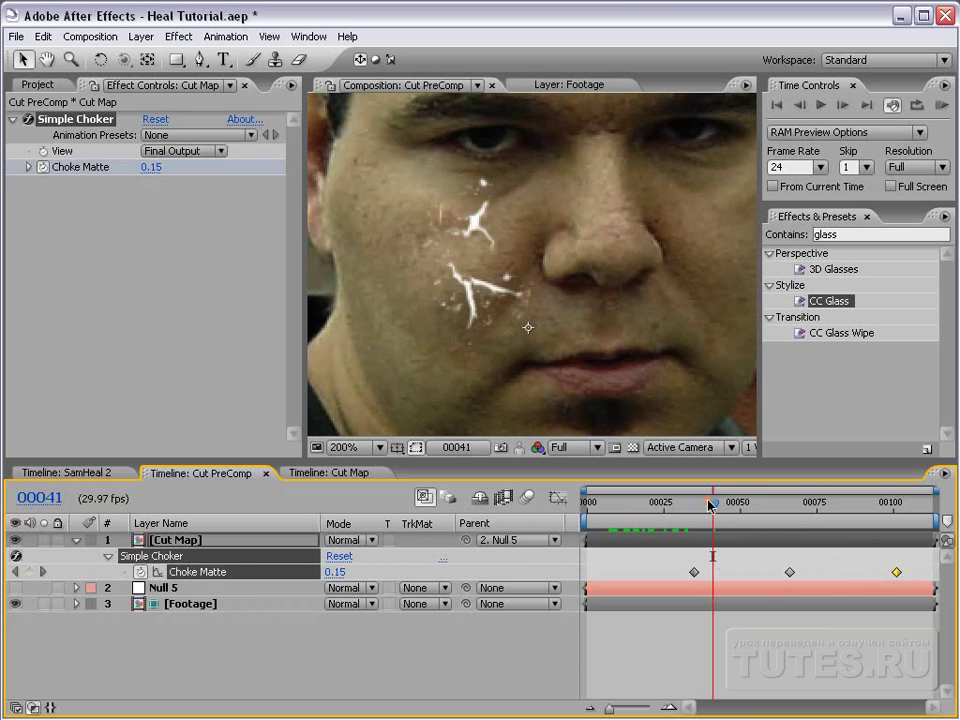
Step: Add a Choke Matte keyframe at frame 49 on the Cut Map layer and move it back to about frame 39
left_click_drag(711, 505, 740, 507)
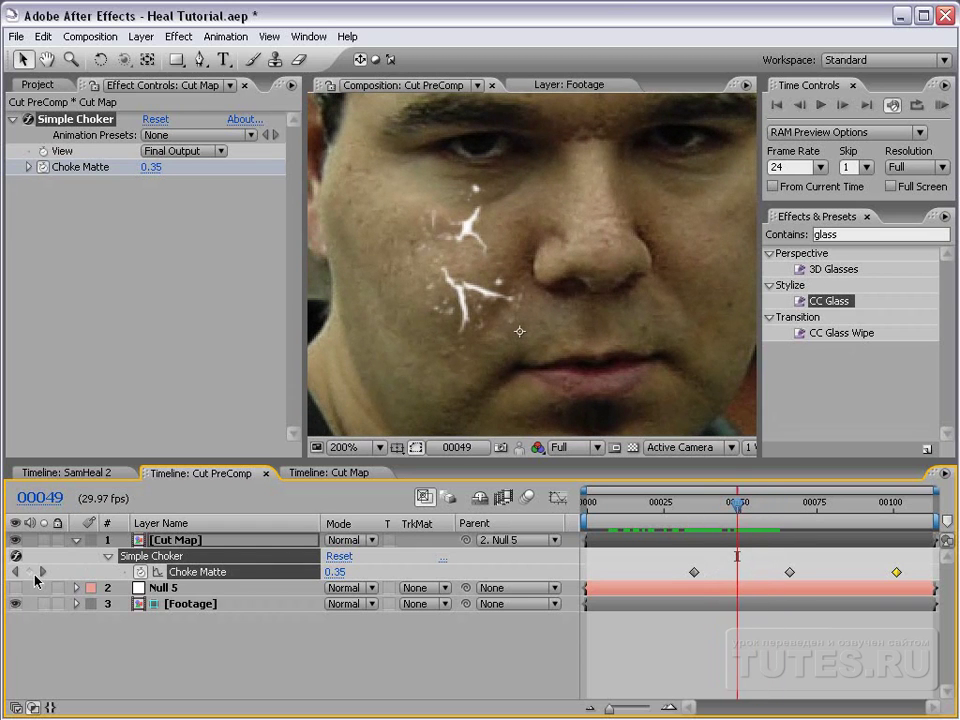
left_click(30, 572)
left_click_drag(737, 573, 706, 574)
Step: Add a Choke Matte keyframe at frame 47 and move it forward to about frame 60
left_click_drag(697, 515, 730, 507)
left_click(29, 572)
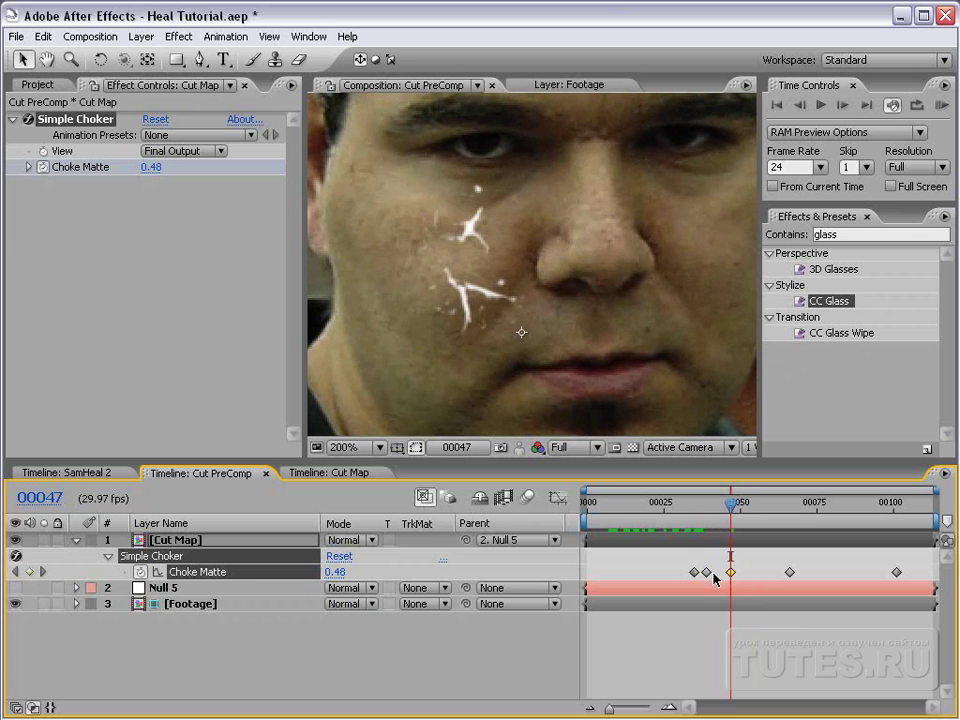
left_click_drag(731, 578, 770, 578)
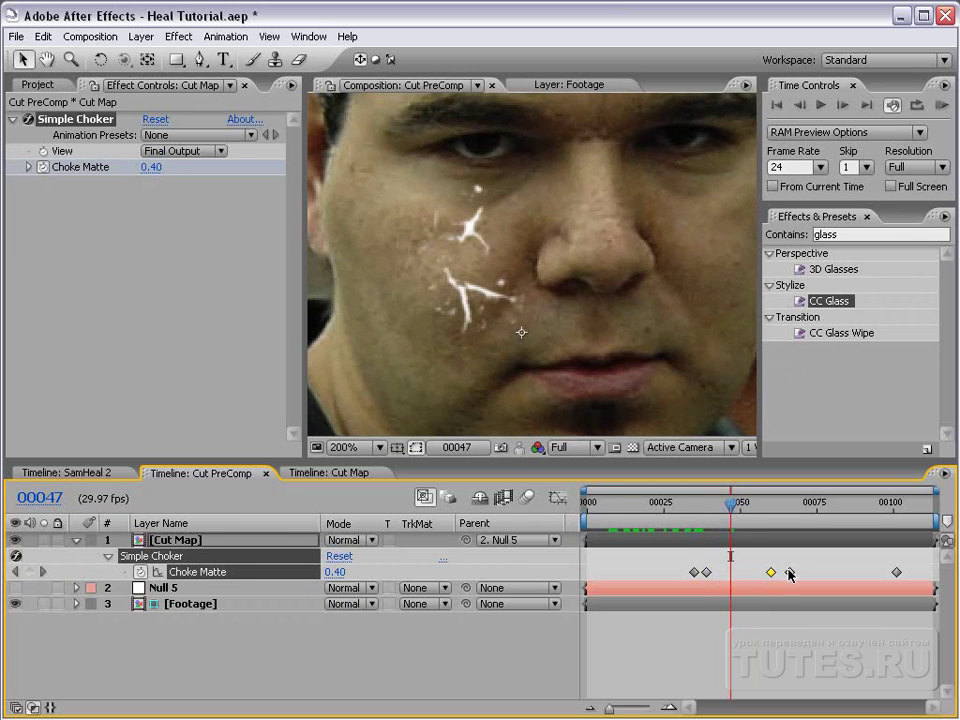
Step: Add a Choke Matte keyframe at frame 55 and move the keyframe at frame 60 to about frame 86
left_click_drag(731, 507, 756, 510)
left_click(30, 571)
left_click(215, 576)
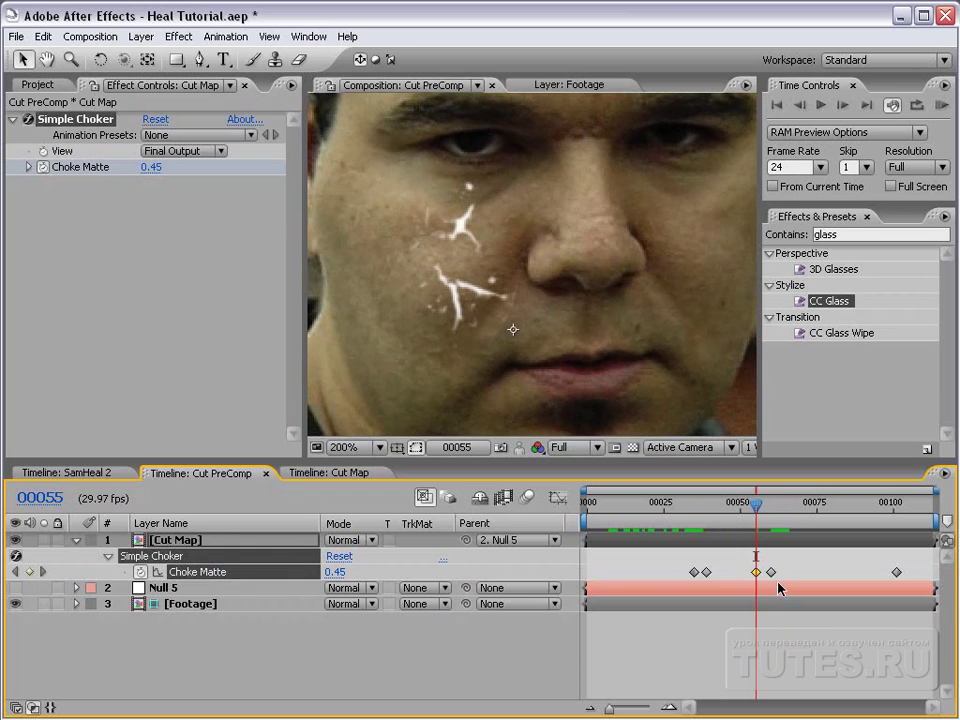
left_click_drag(771, 572, 850, 572)
mouse_move(756, 505)
left_mouse_down()
mouse_move(728, 505)
mouse_move(748, 505)
left_mouse_up()
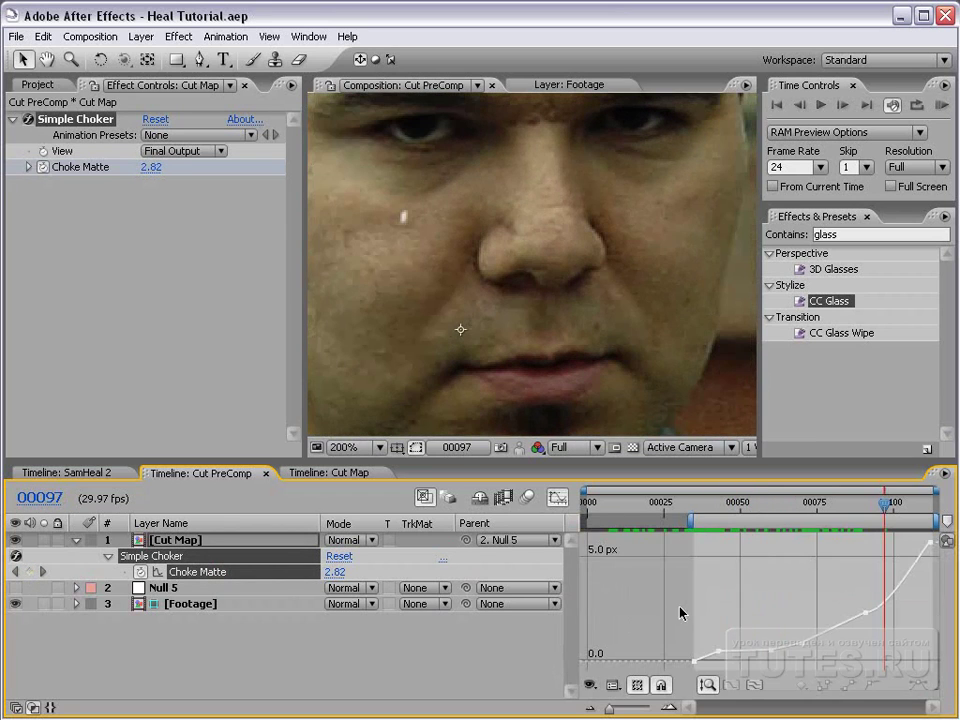
Step: Review the wound's healing in Cut PreComp and SamHeal 2 at several frames, including a close look with the Footage layer's CC Glass settings shown
left_click_drag(728, 502, 715, 617)
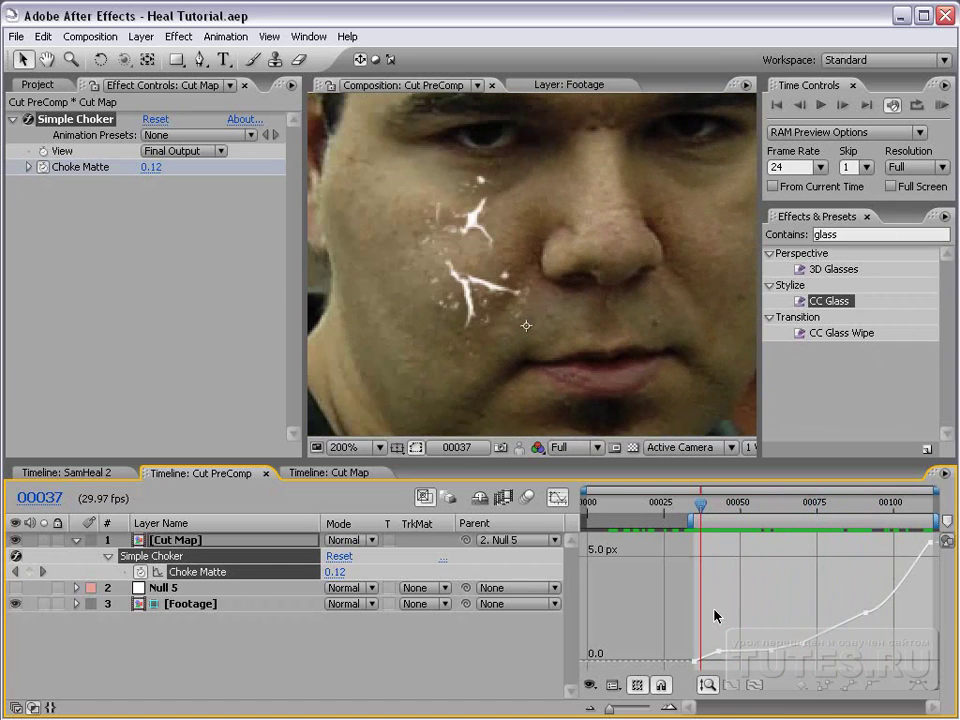
left_click(80, 472)
left_click_drag(738, 502, 845, 507)
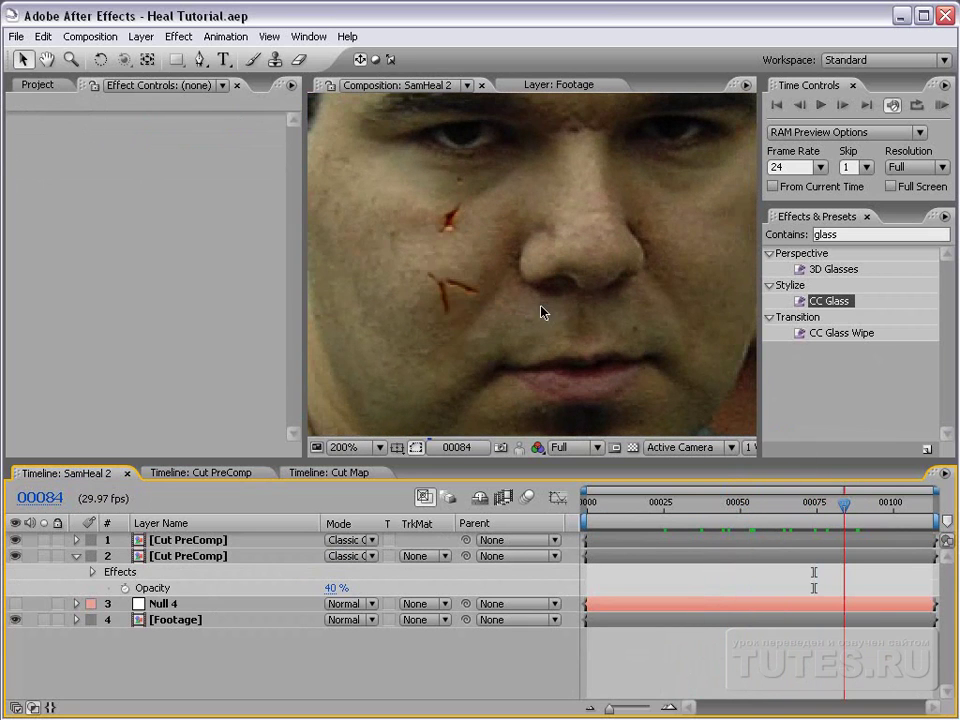
left_click(768, 505)
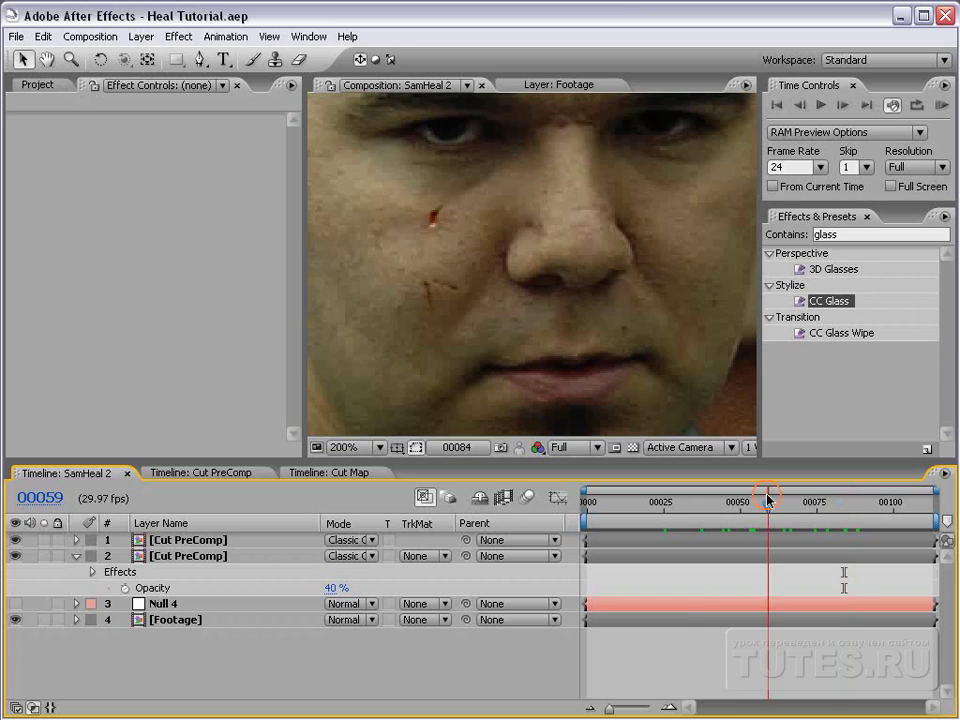
left_click(180, 618)
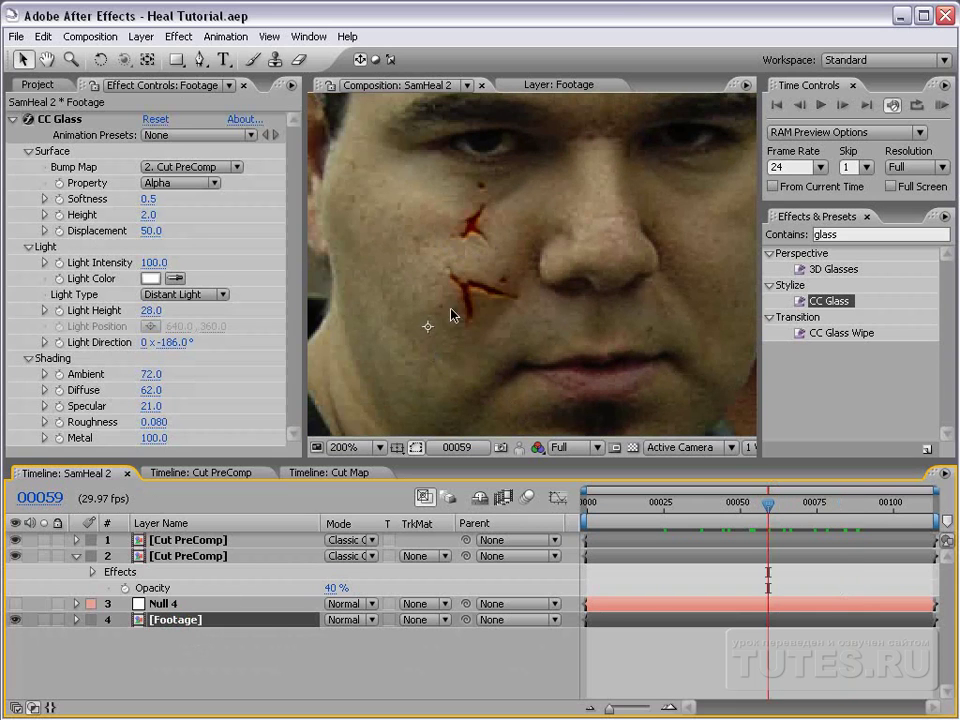
key("comma")
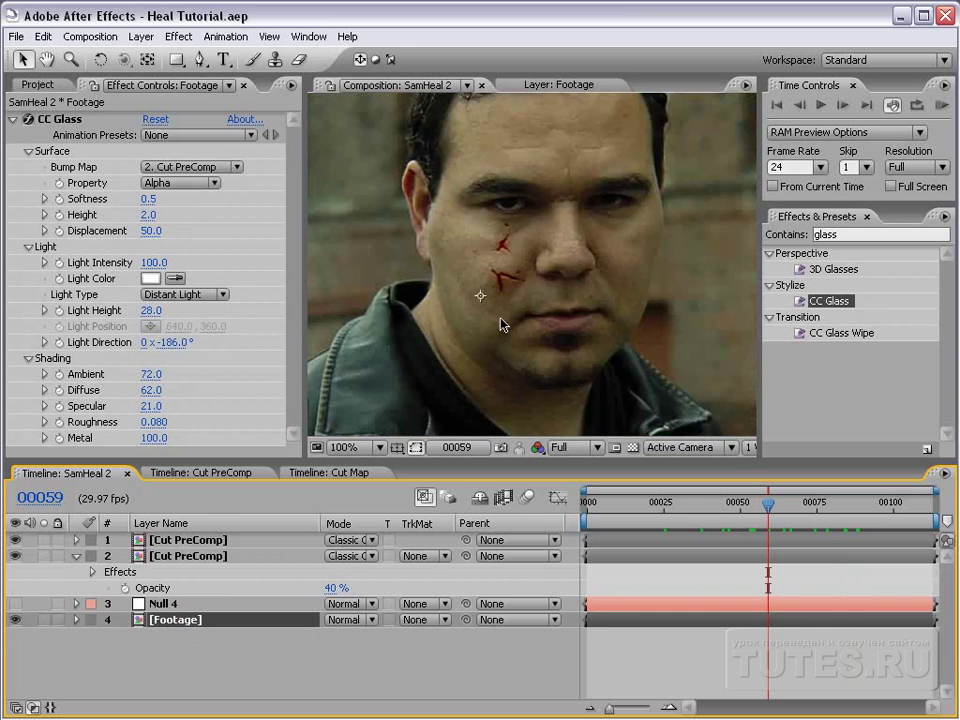
key("period")
left_click(655, 502)
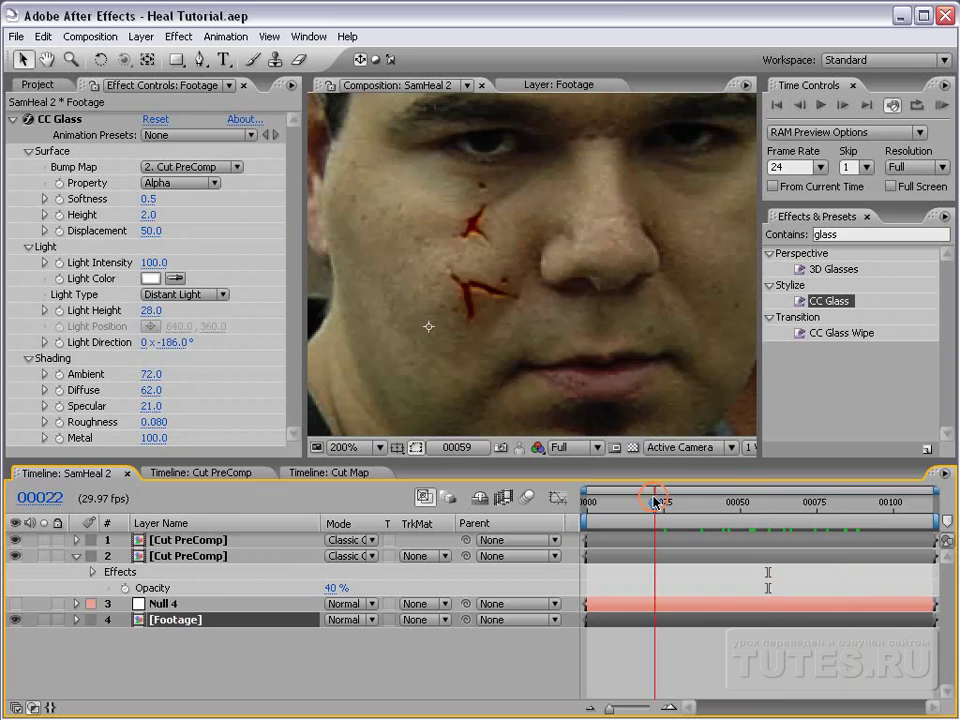
Step: In the Cut Map composition, reposition the Tex_10_grayscale.jpg layer so a different crack pattern falls inside the cheek mask
left_click(199, 476)
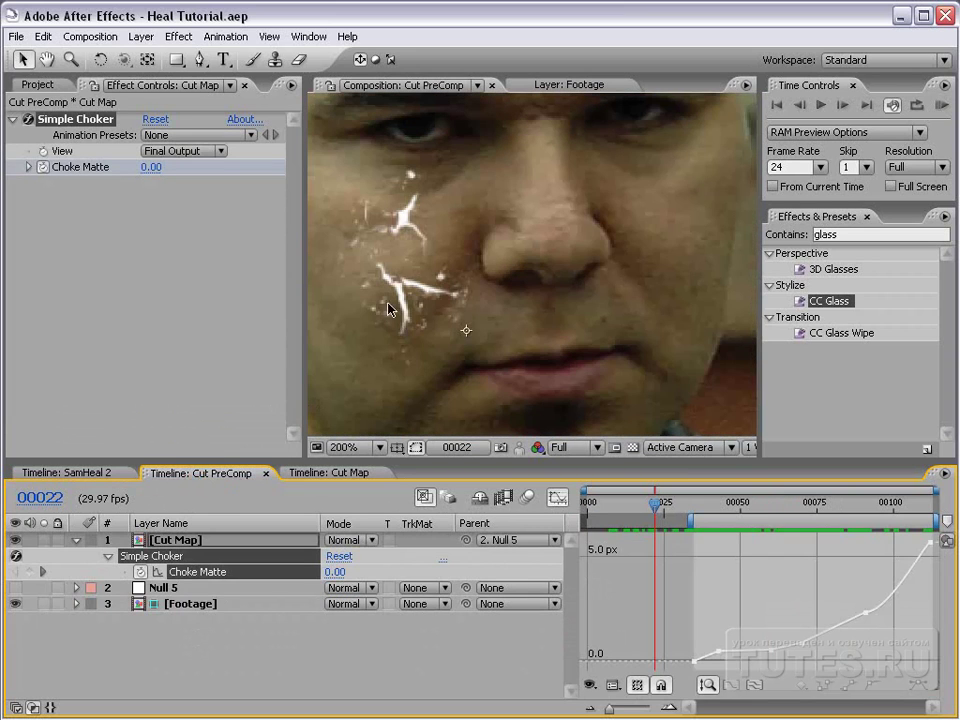
left_click(330, 476)
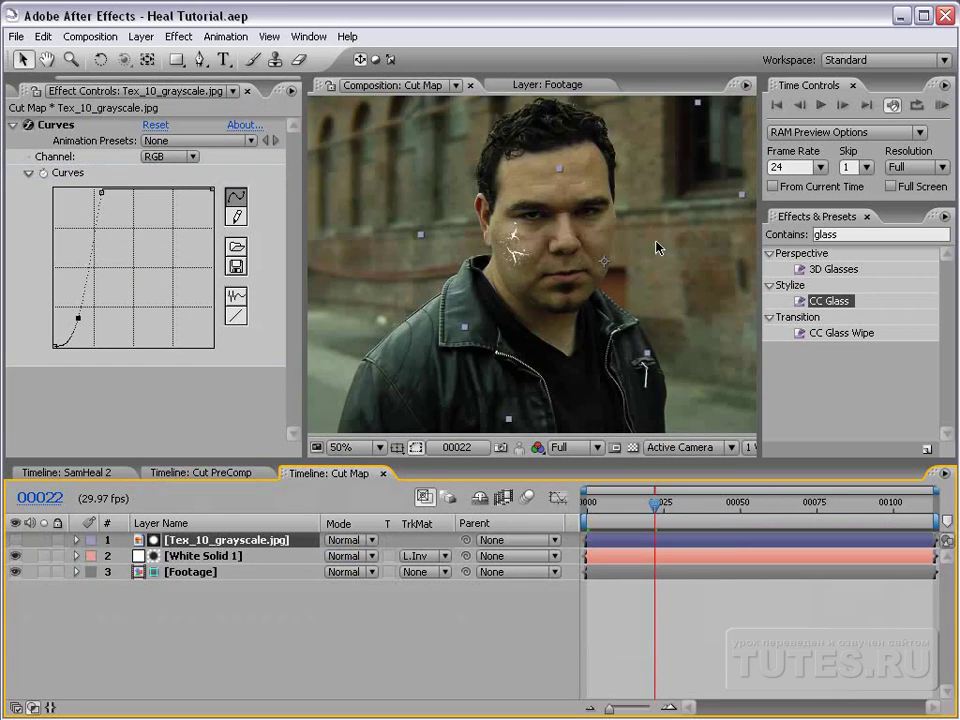
key("period")
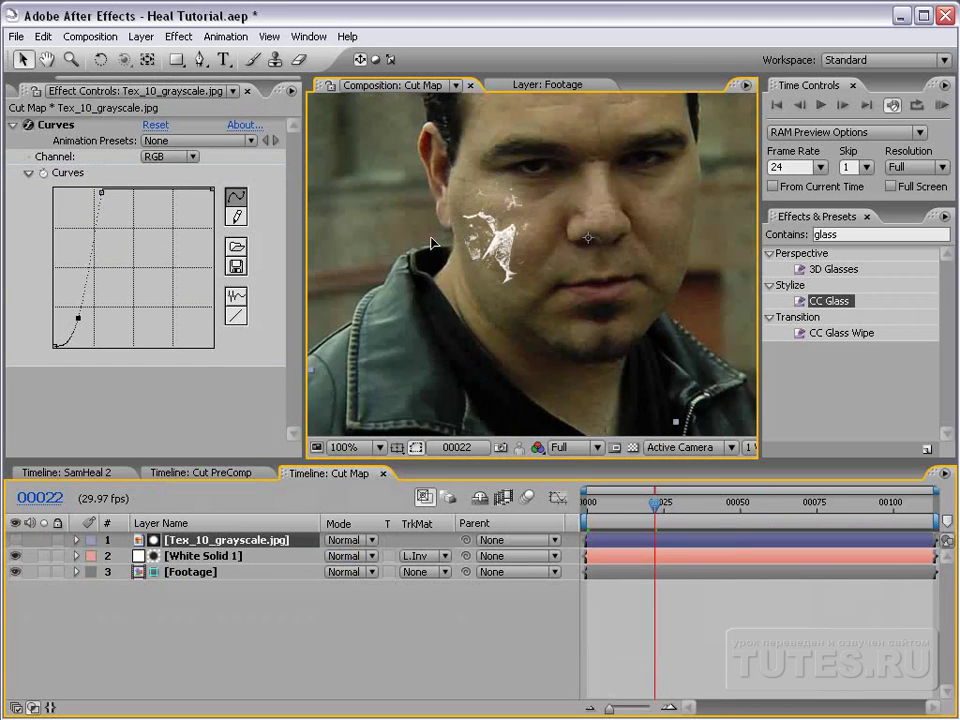
key("comma")
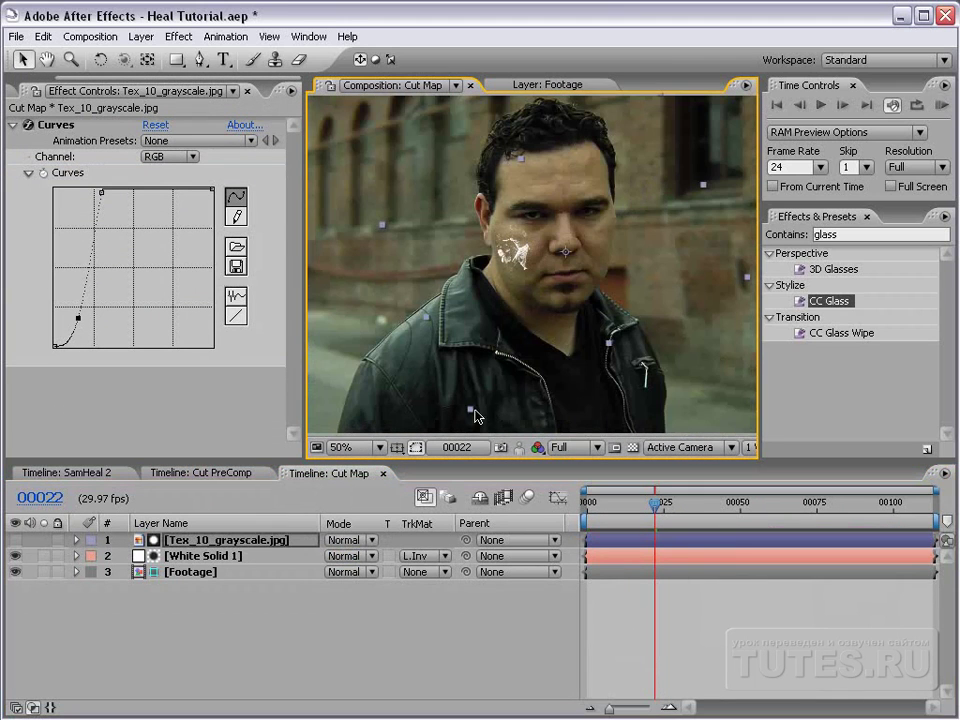
key("period")
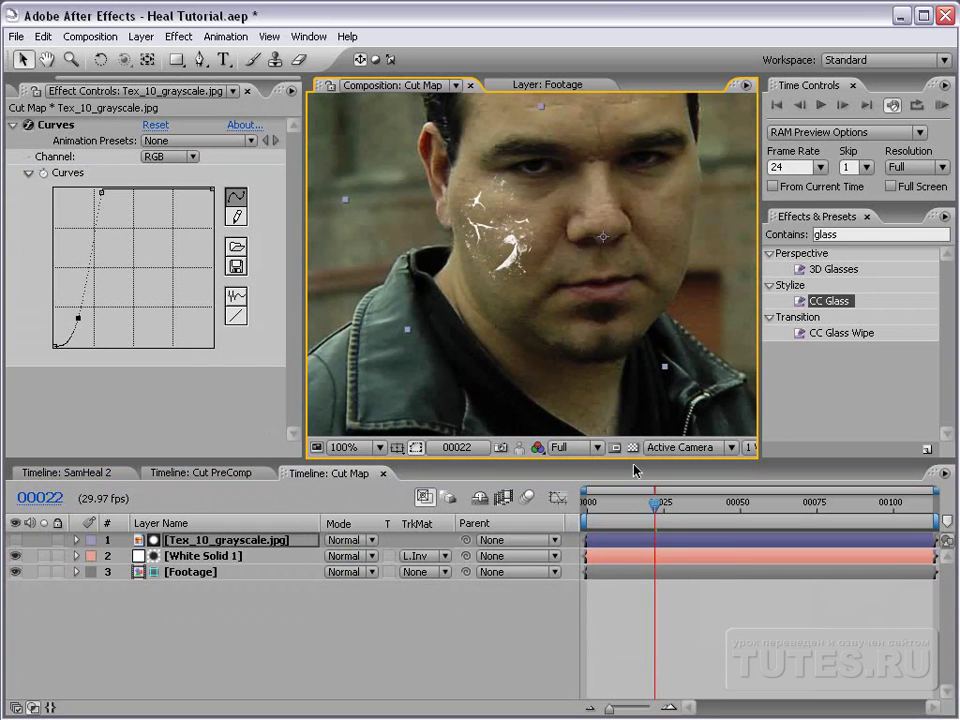
left_click(641, 557)
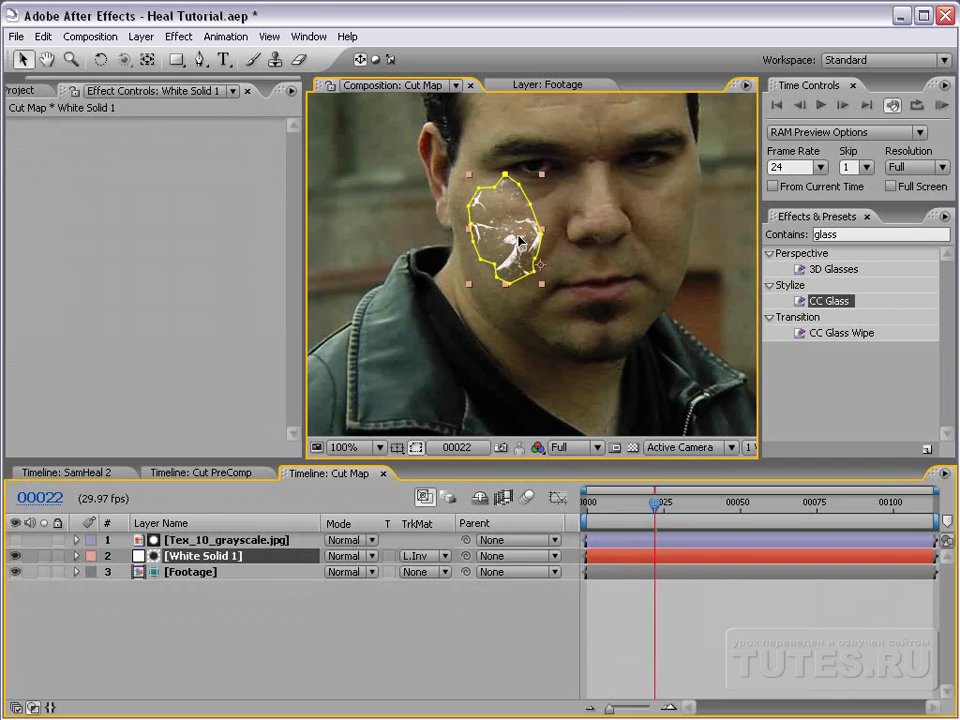
left_click(615, 538)
left_click_drag(522, 257, 537, 258)
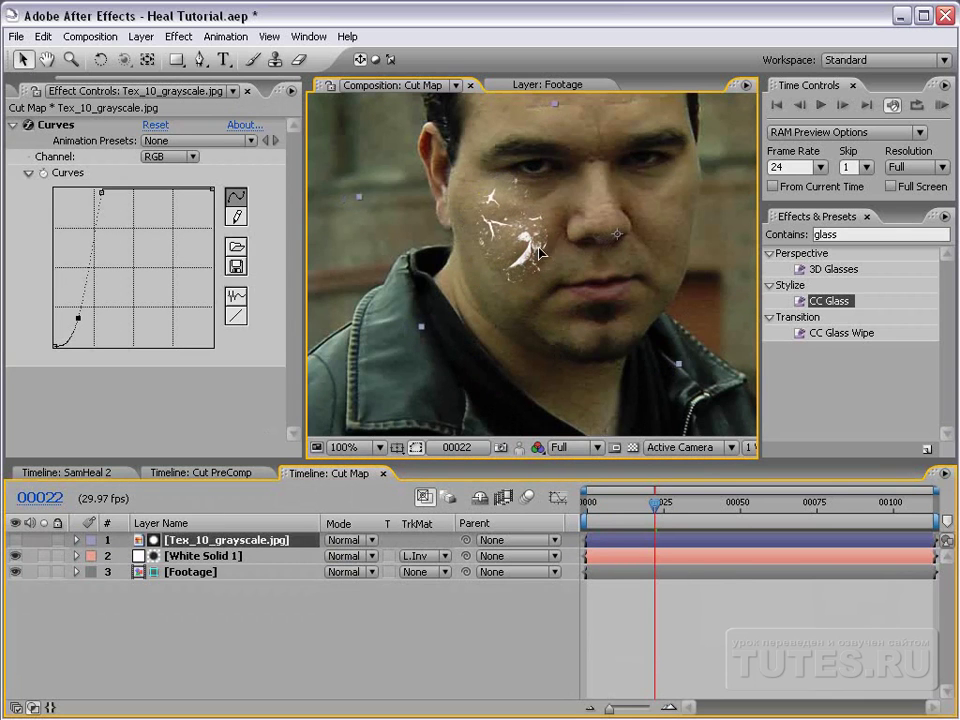
Step: Examine the new wound pattern on the cheek in SamHeal 2, both close up and at 100%
left_click(75, 473)
scroll(450, 326, "down", 2)
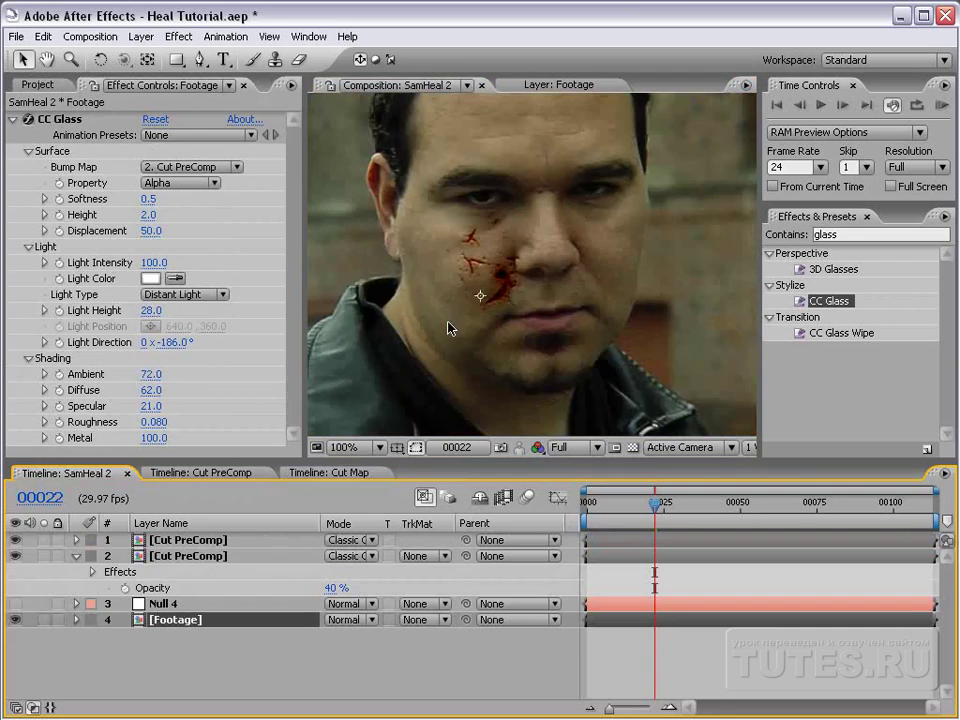
key("grave")
scroll(450, 375, "up", 2)
key("grave")
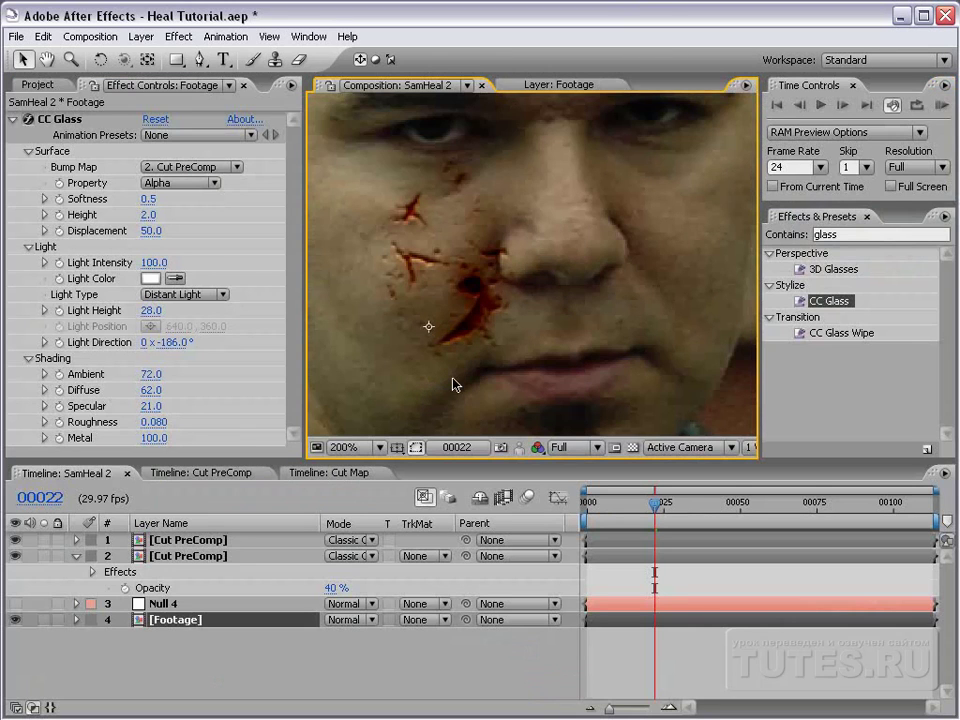
scroll(530, 333, "down", 2)
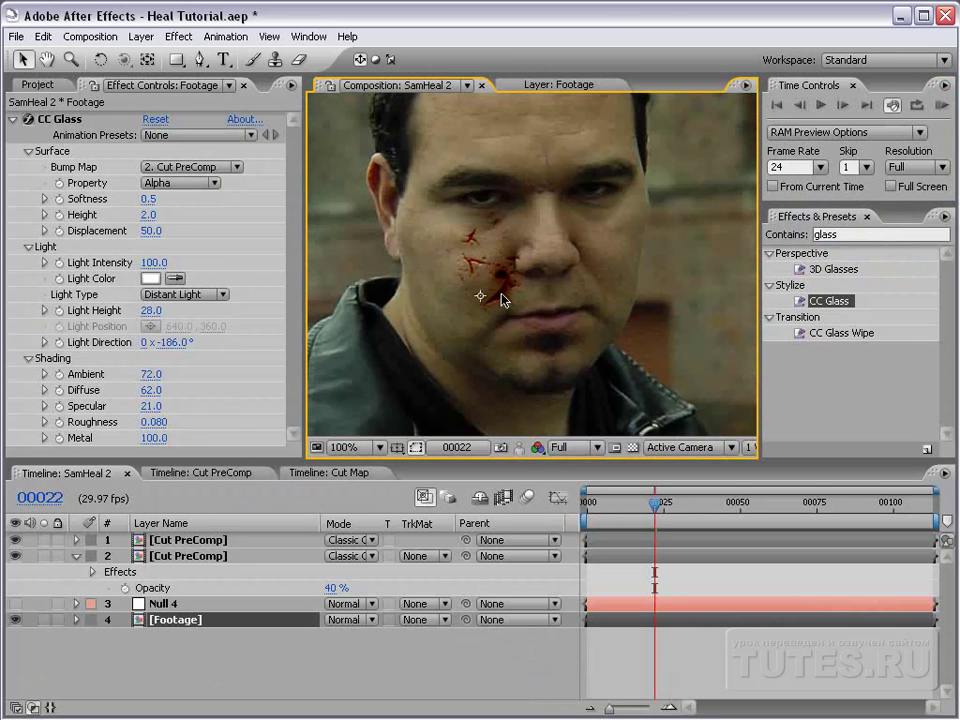
Step: In Cut PreComp, switch from the graph to the keyframe view and shift the Cut Map layer about 20 px away from the nose
left_click(198, 473)
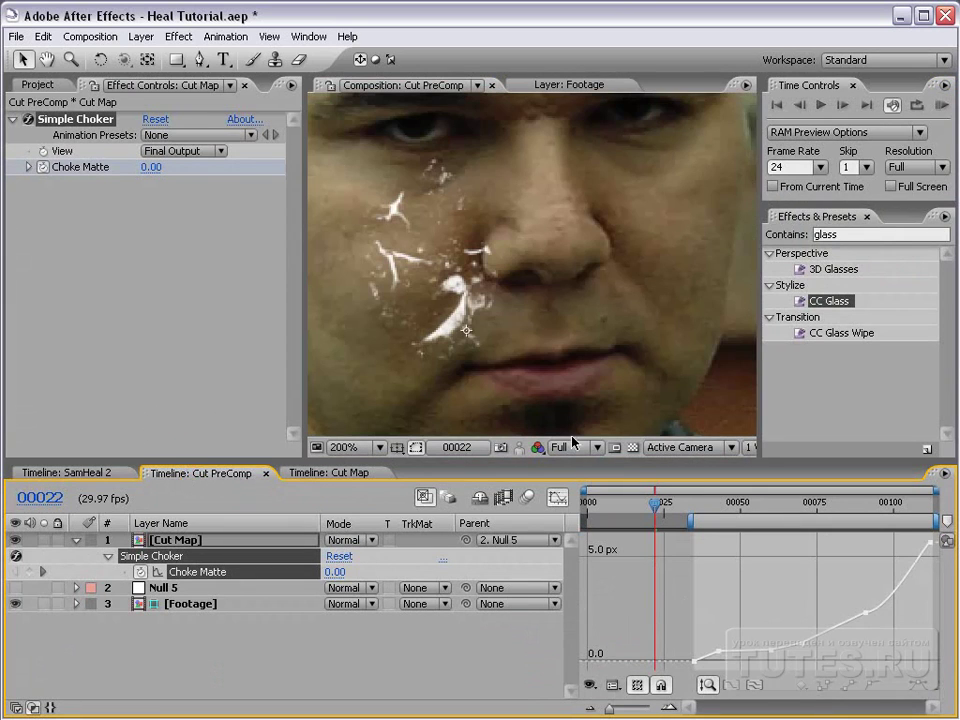
left_click(556, 497)
scroll(426, 321, "down", 2)
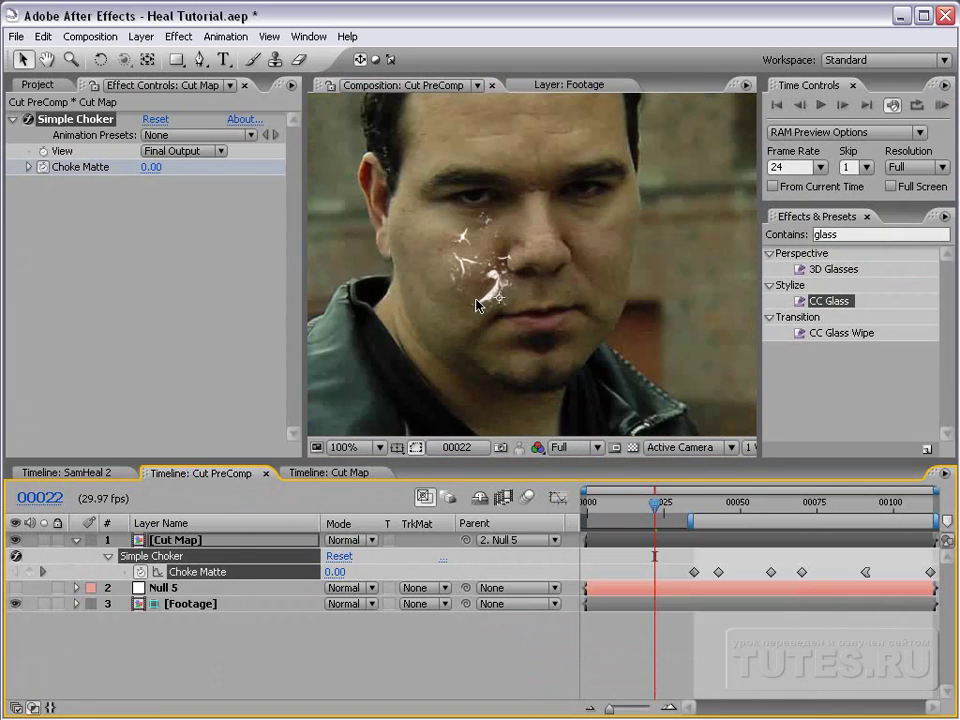
left_click(497, 289)
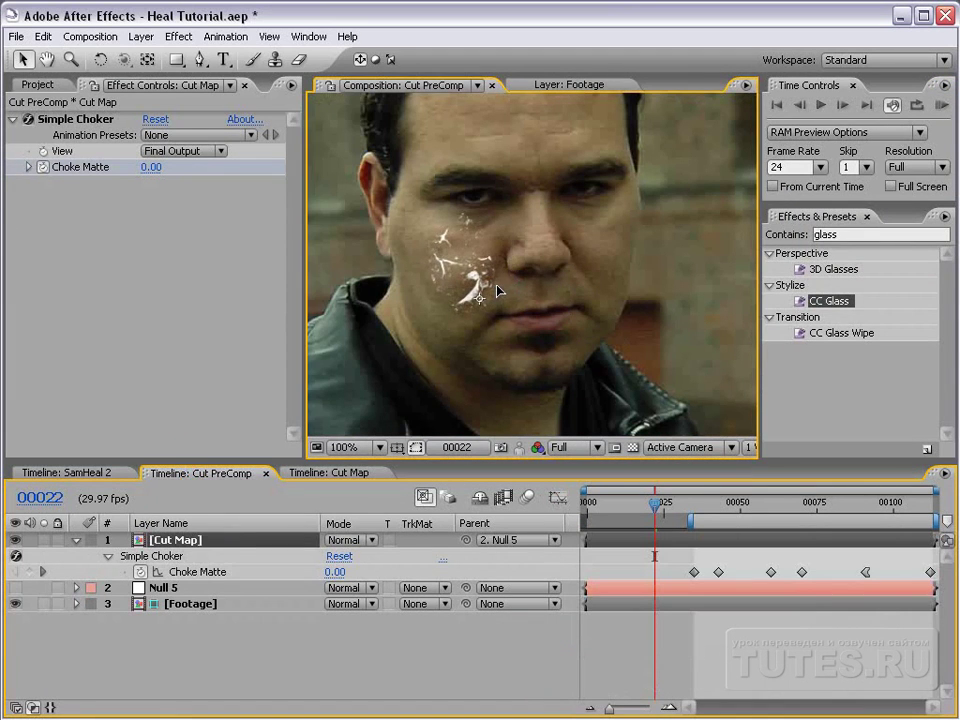
Step: Check the repositioned wound in SamHeal 2 with the composition view enlarged, and save the project
left_click(38, 472)
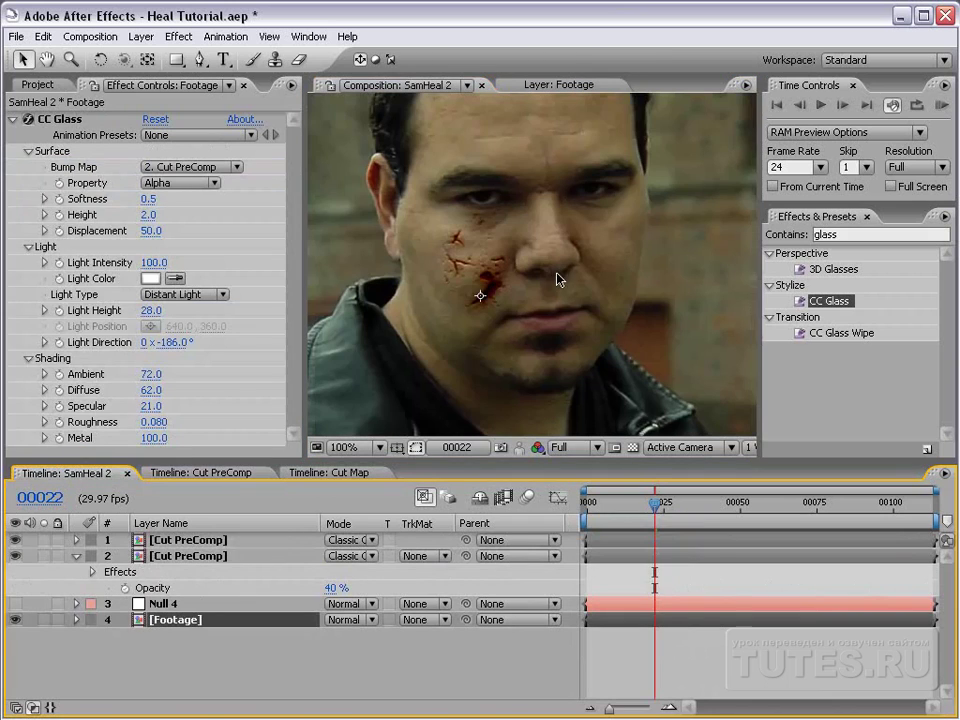
key("grave")
key("comma")
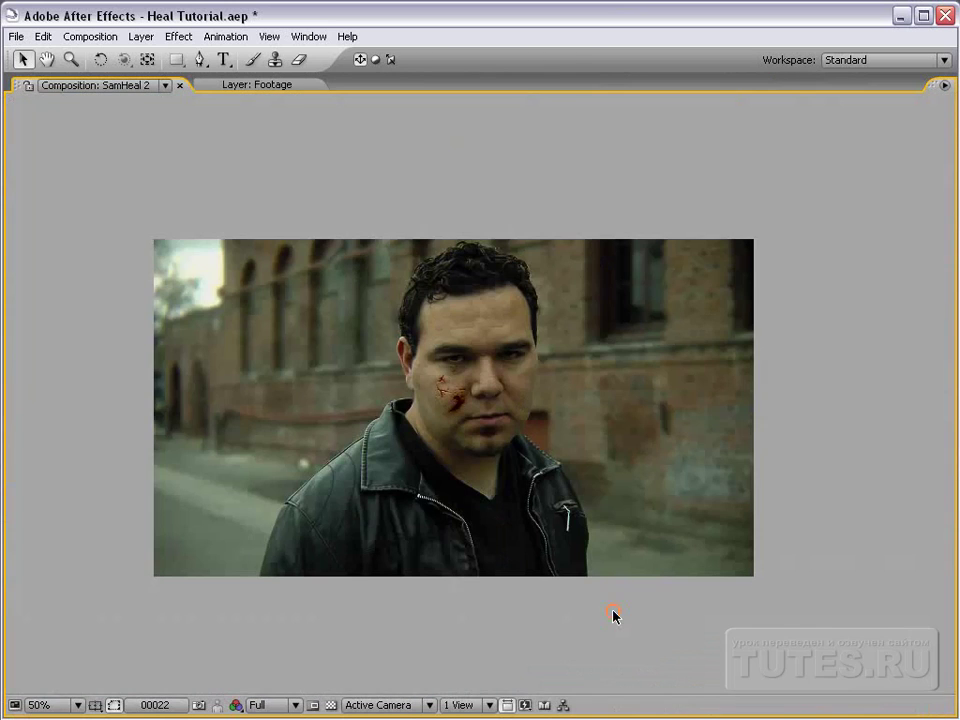
key("period")
key("grave")
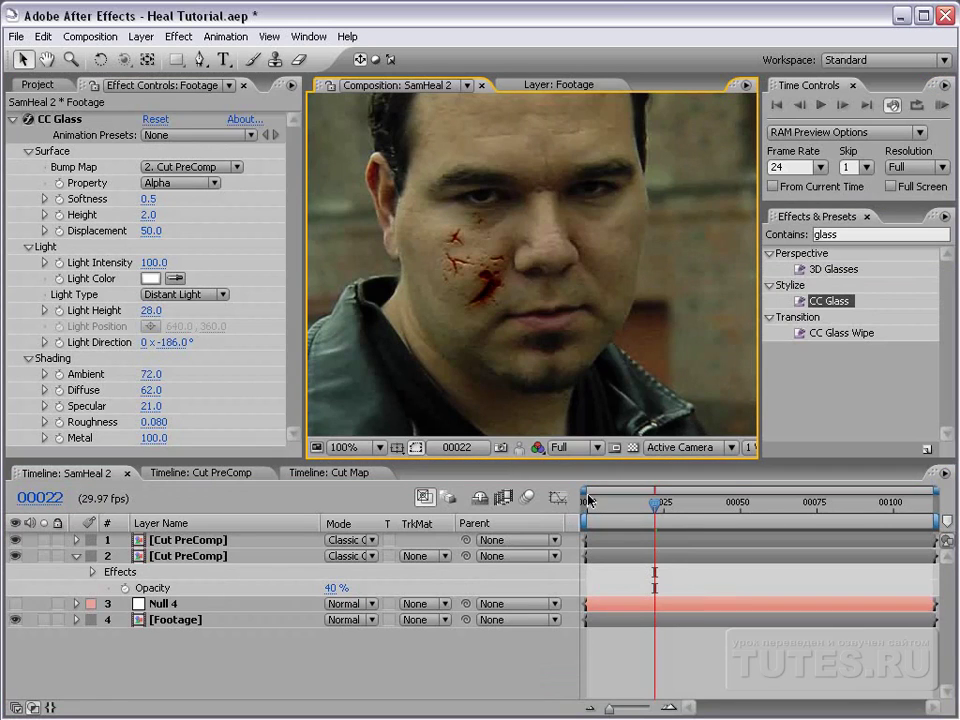
key("ctrl+s")
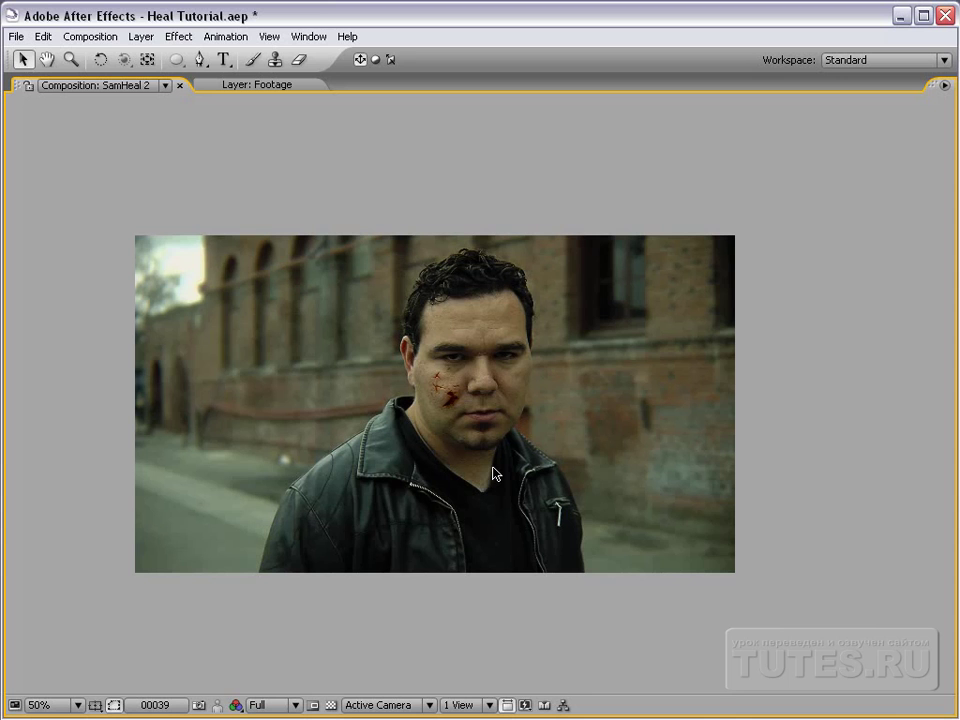
key("grave")
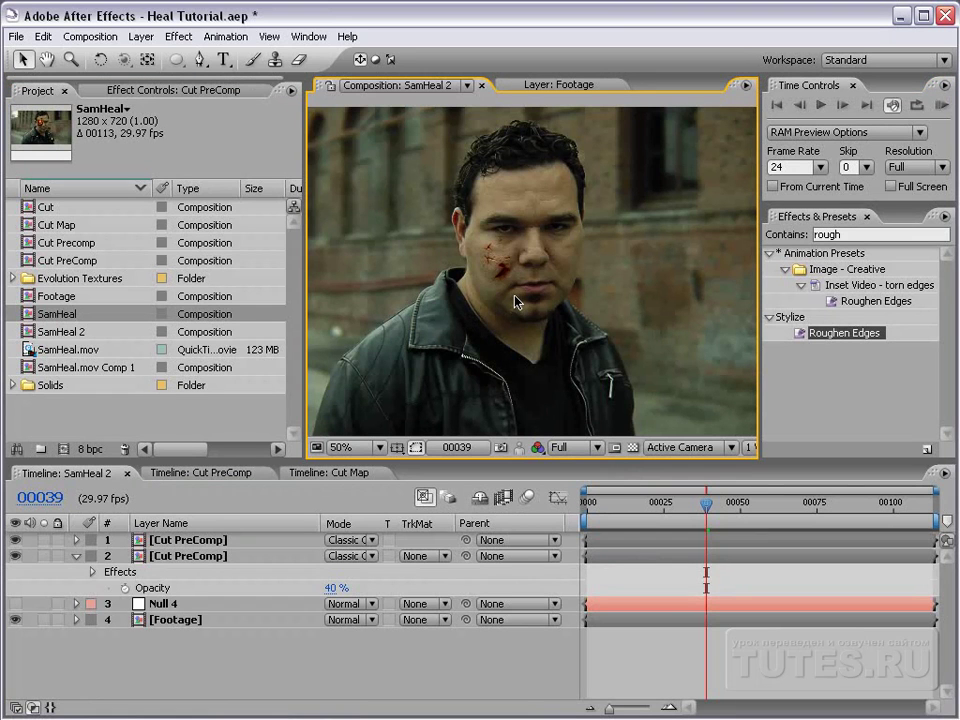
Step: Create a 1280 x 720 solid in SamHeal 2 with the deep purple color 5E2CB9
left_click(141, 36)
mouse_move(152, 56)
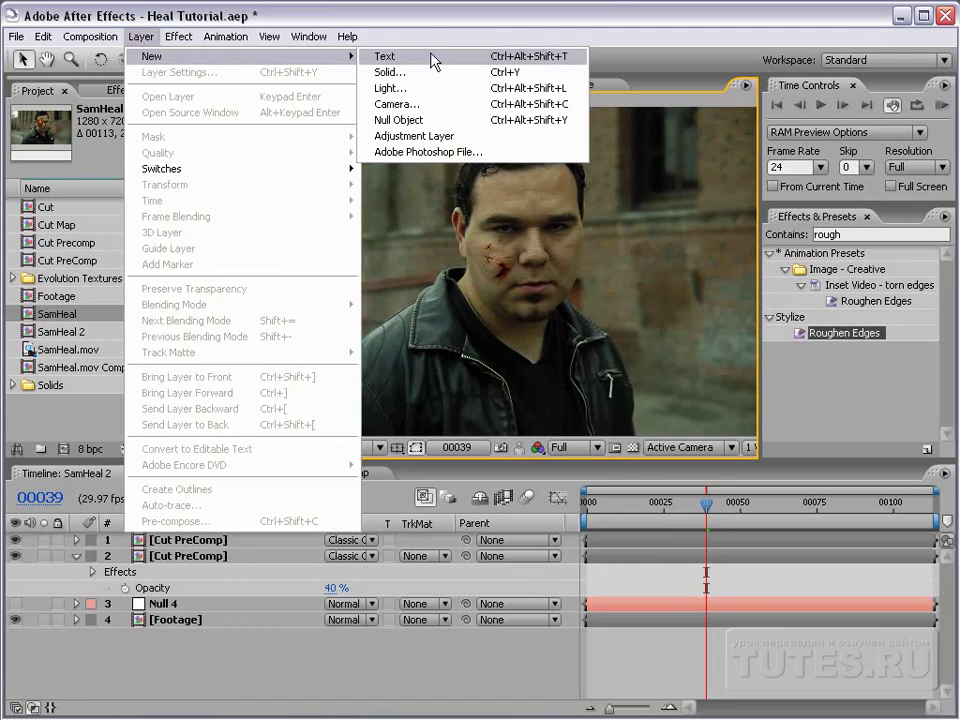
left_click(414, 74)
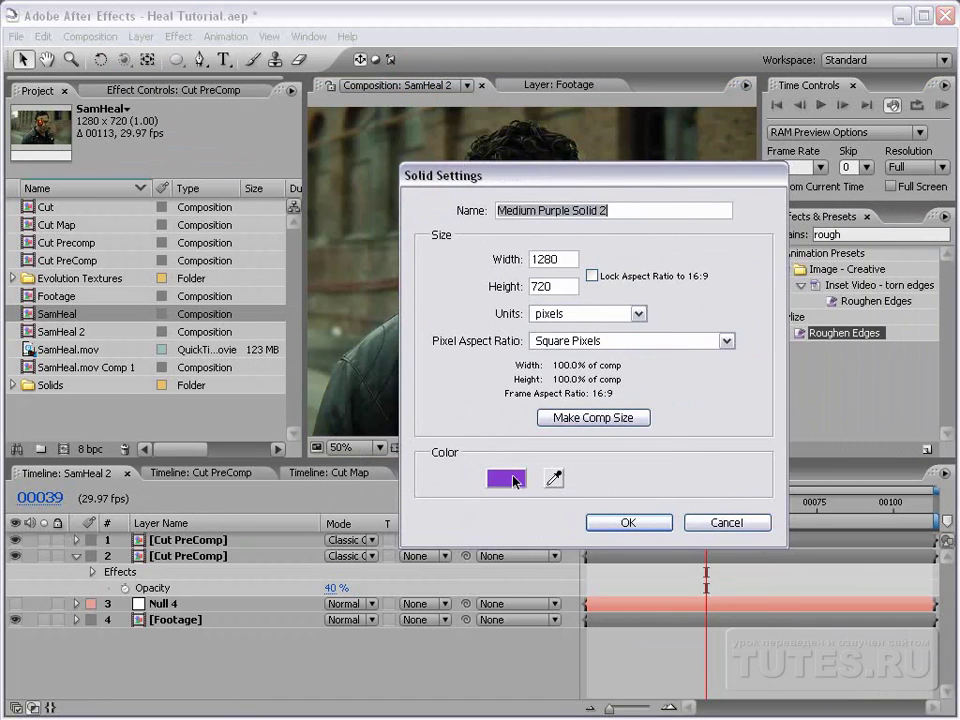
left_click(508, 487)
left_click(484, 499)
type("261")
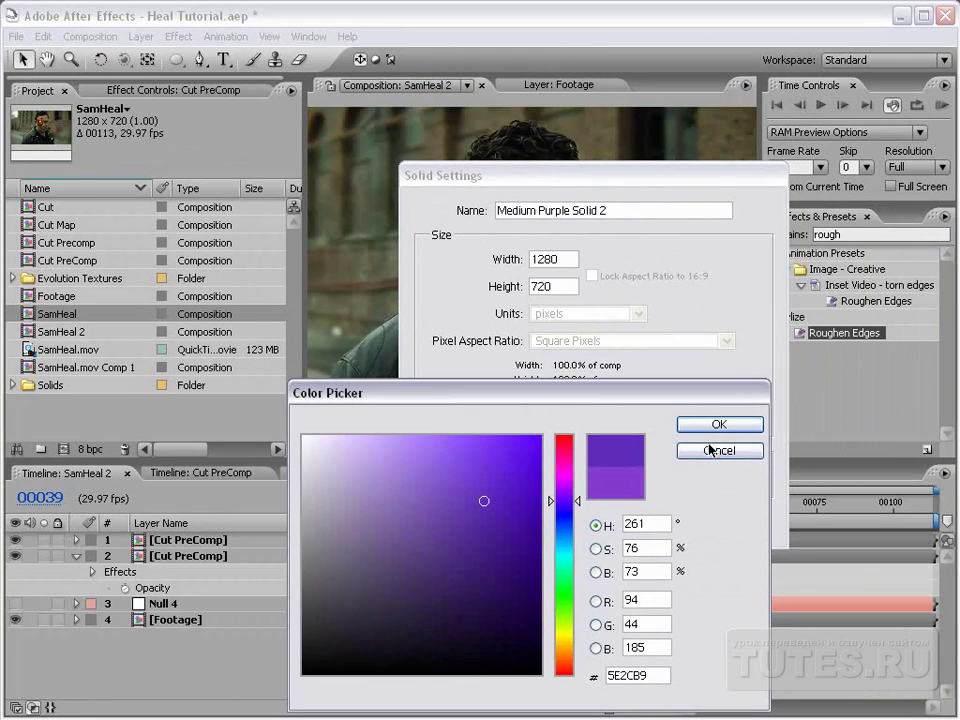
key("Return")
left_click(628, 522)
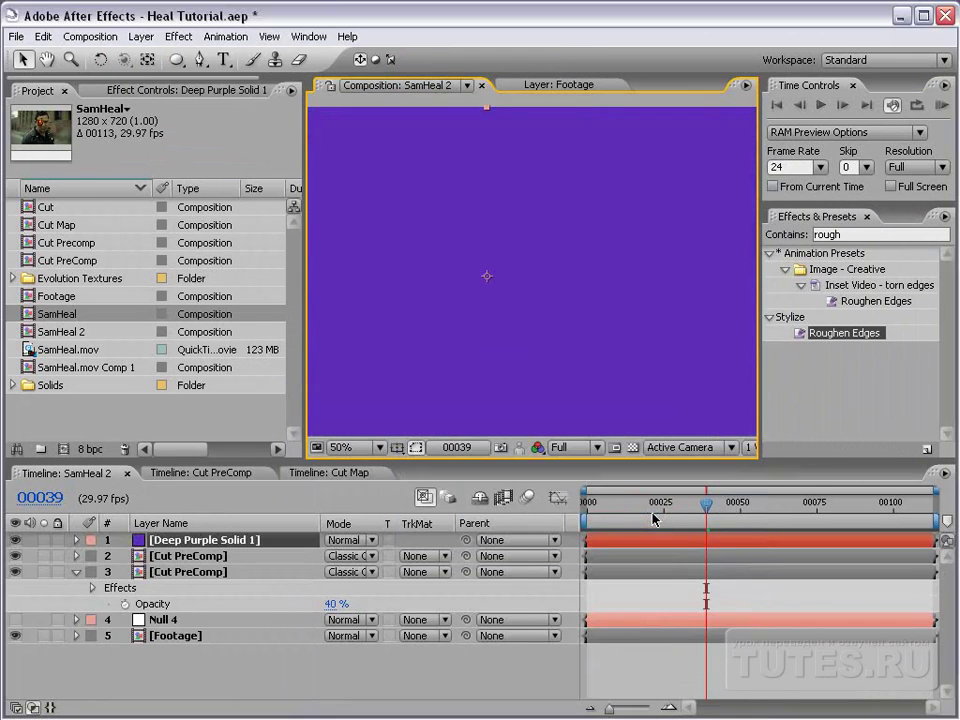
Step: Set the purple solid's blending mode to Soft Light
left_click(341, 541)
left_click(345, 545)
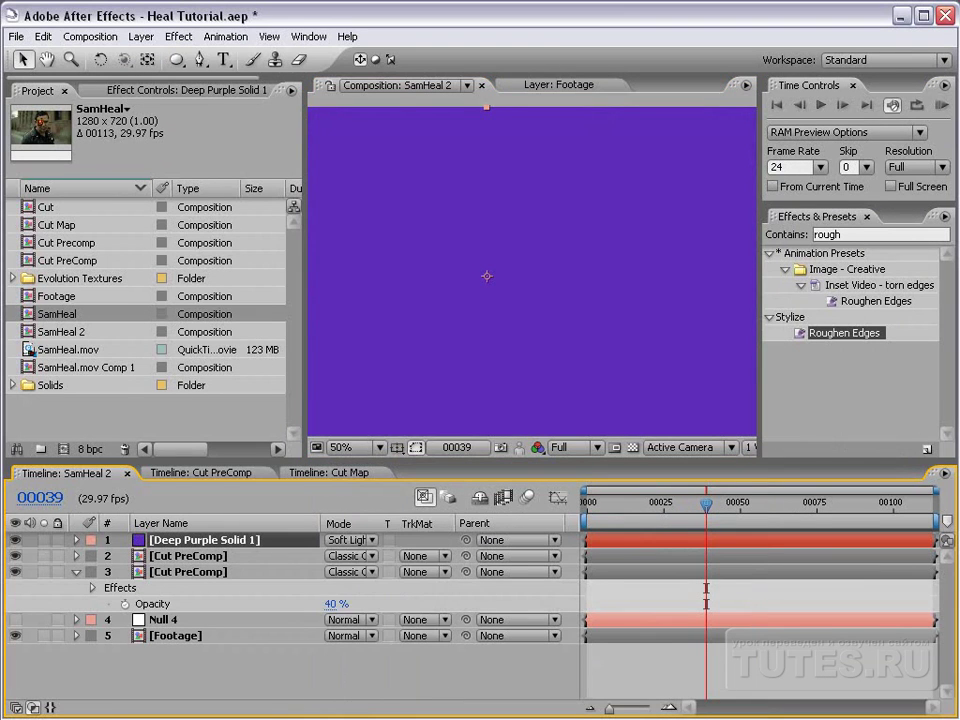
left_click(355, 540)
left_click(356, 540)
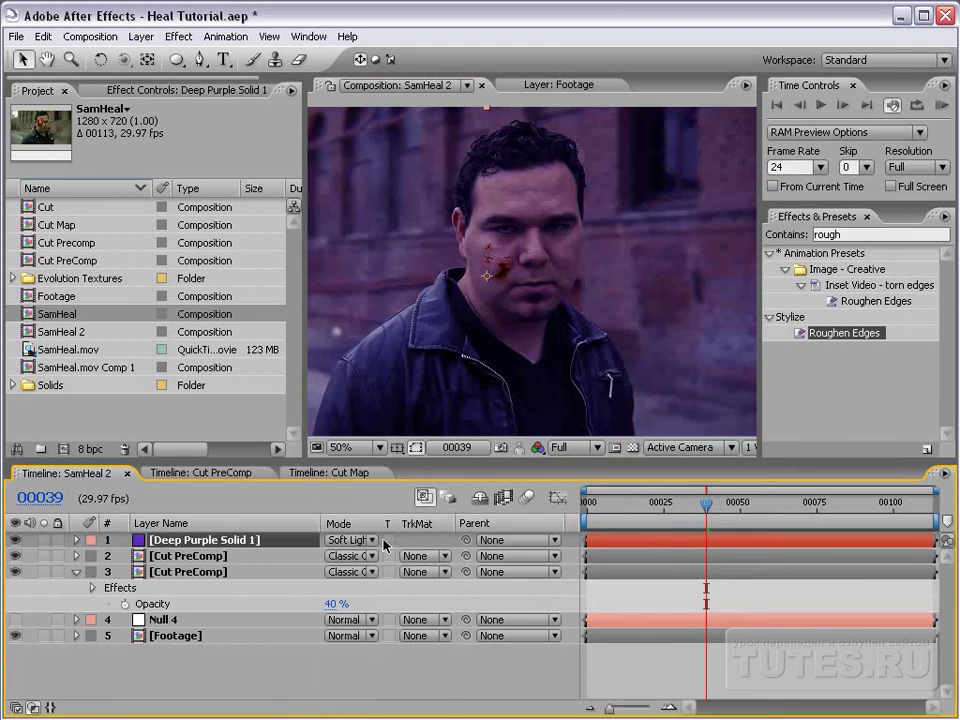
Step: Draw a narrow closed mask with the Pen tool on the purple solid across the cheek just below the wounded side's eye
left_click(200, 59)
scroll(547, 238, "up", 2)
left_click(515, 250)
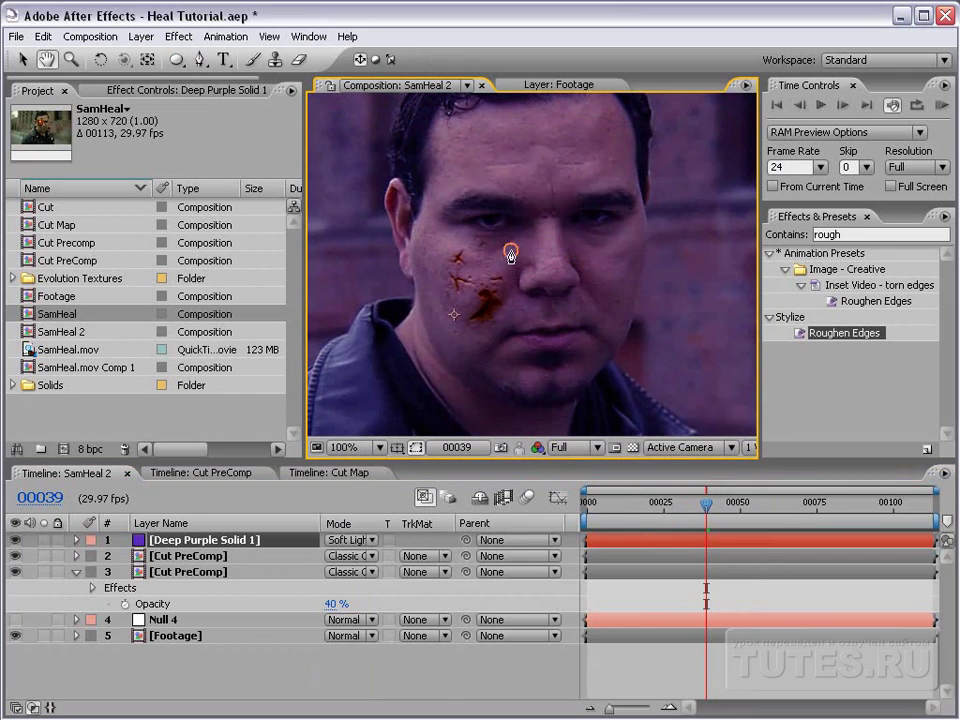
left_click(471, 239)
left_click(447, 239)
left_click(448, 262)
left_click(476, 264)
left_click(505, 268)
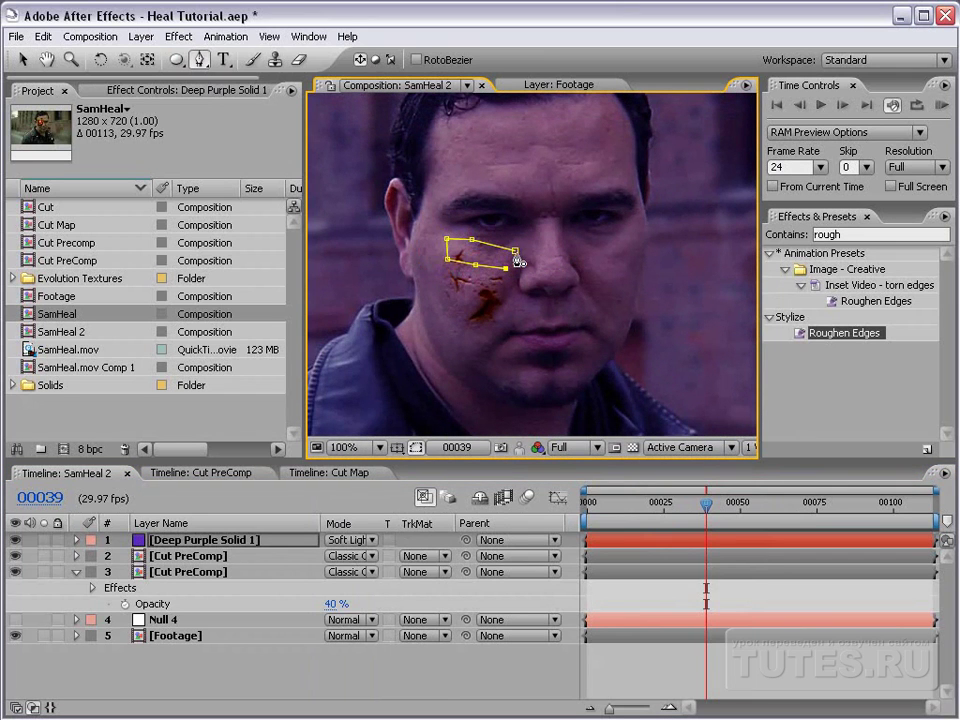
left_click(515, 250)
Step: Draw a second closed mask on the purple solid beside the nose, running down past the large cut towards the mouth corner
left_click(519, 266)
left_click(486, 283)
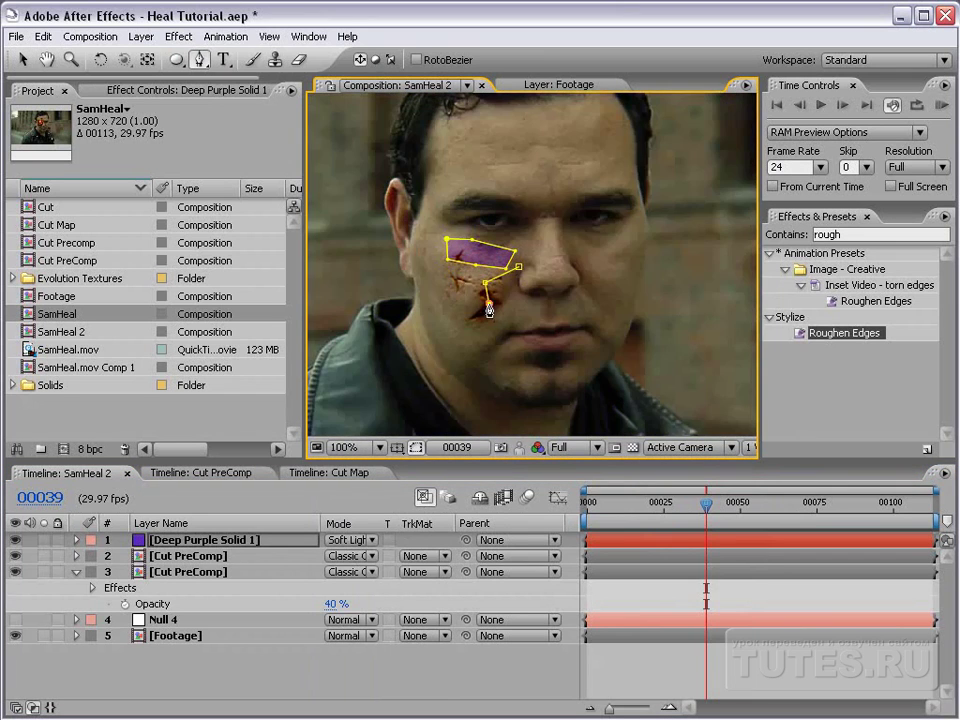
left_click(489, 300)
left_click(485, 326)
left_click(481, 346)
left_click(518, 327)
left_click(518, 266)
Step: Feather the solid's Mask 1 by 37 pixels and Mask 2 by 32 pixels, and set the solid's opacity to 87%
key("f")
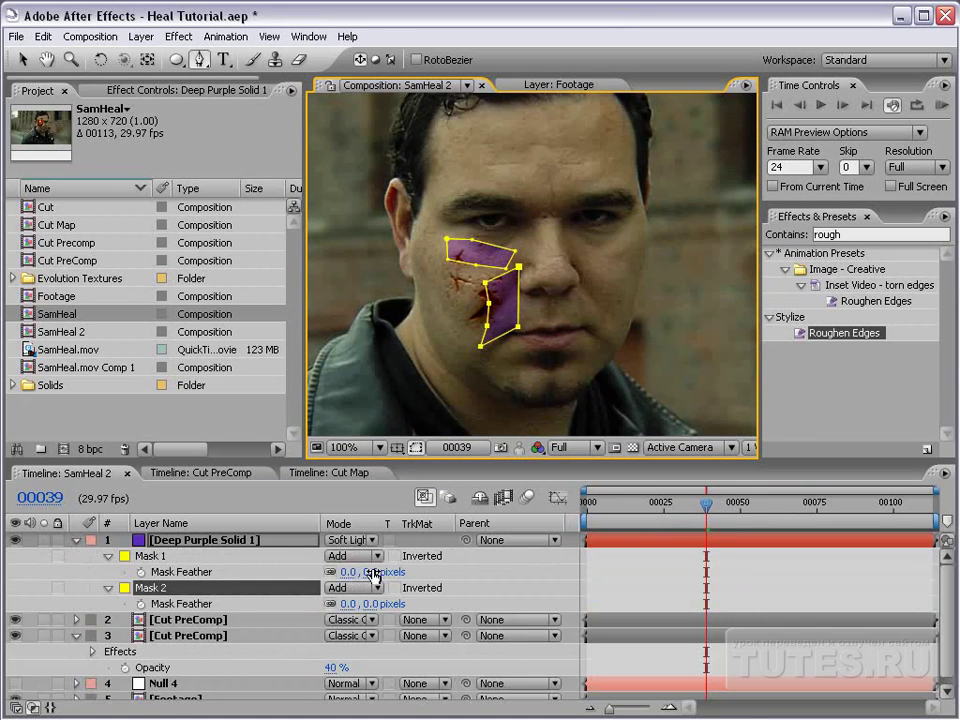
left_click_drag(372, 572, 412, 555)
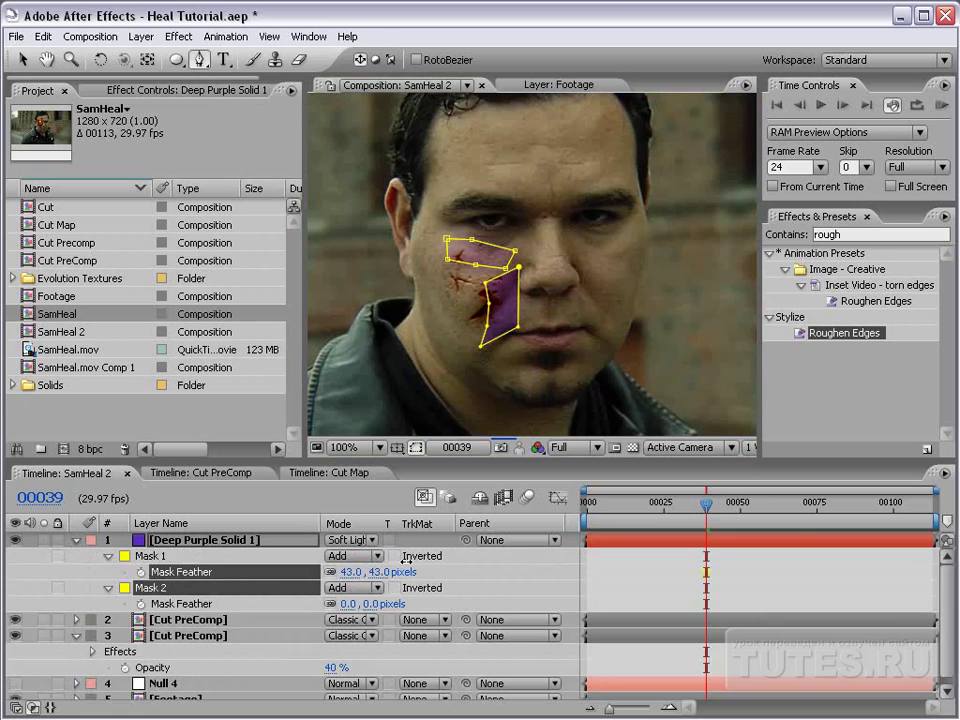
left_click_drag(362, 604, 340, 572)
left_click(577, 573)
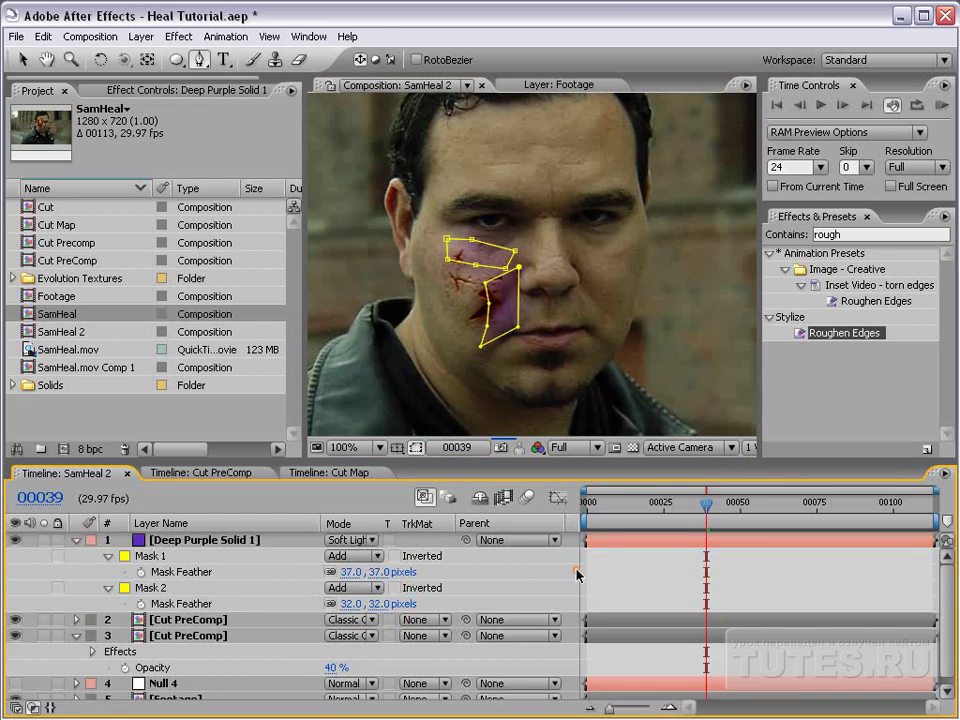
left_click(621, 541)
key("t")
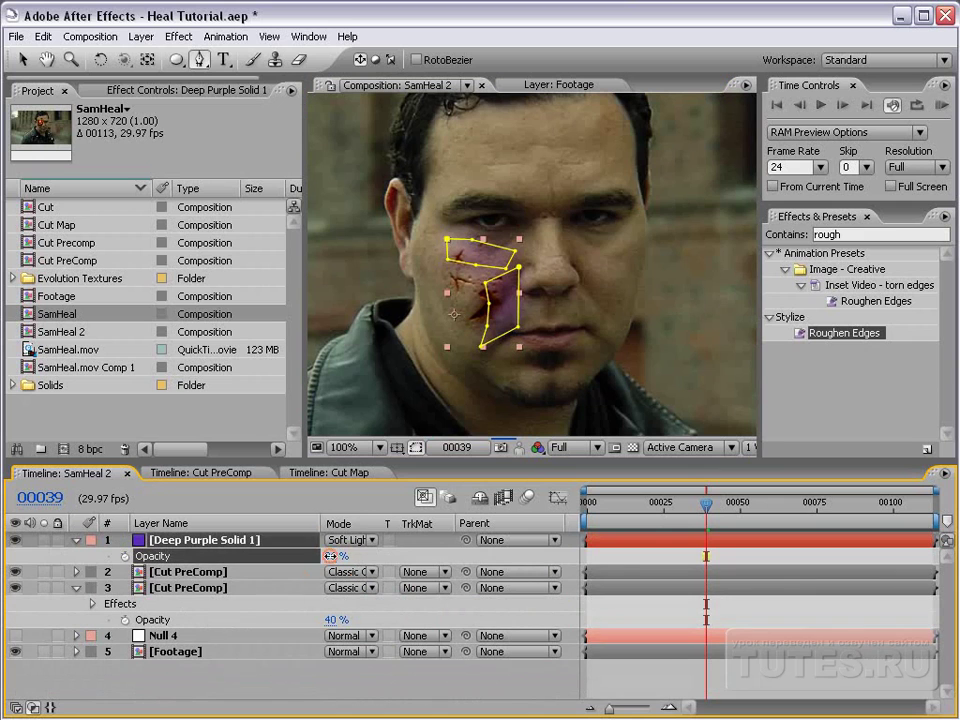
Step: Shift the masked solid's color hue from purple to a deep blue in its solid settings
left_click(141, 36)
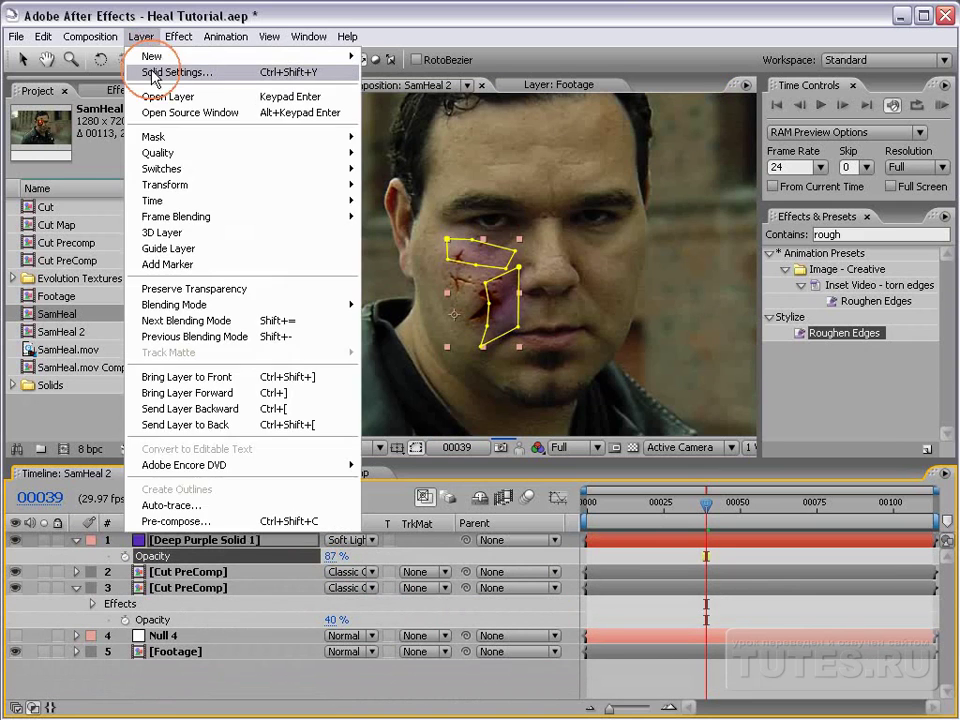
left_click(150, 68)
left_click(681, 456)
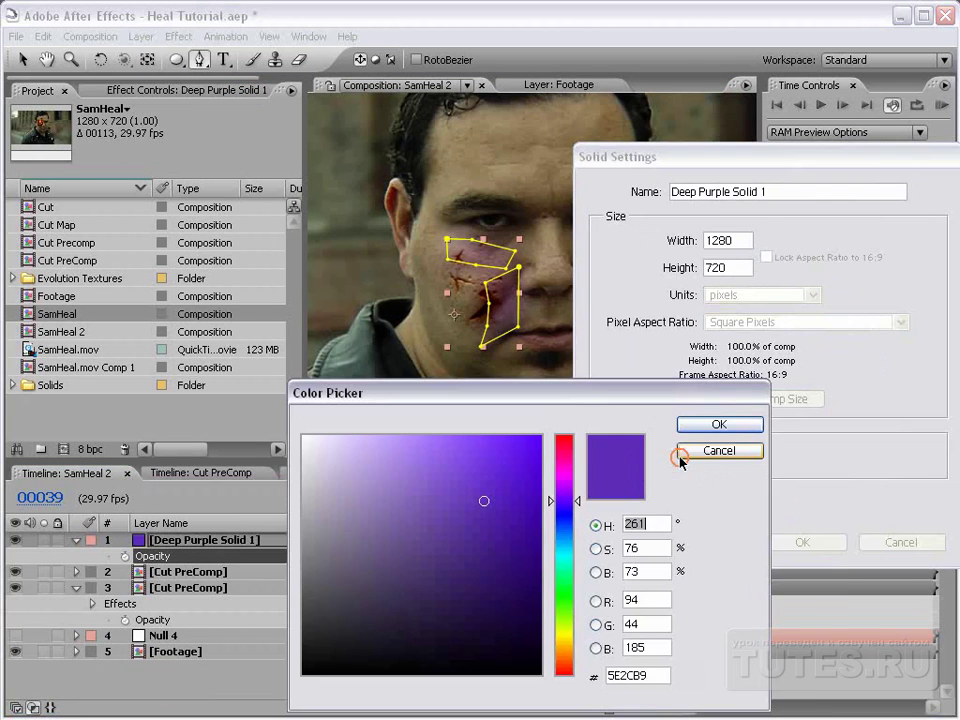
left_click(565, 510)
left_click_drag(565, 510, 565, 513)
left_click(719, 424)
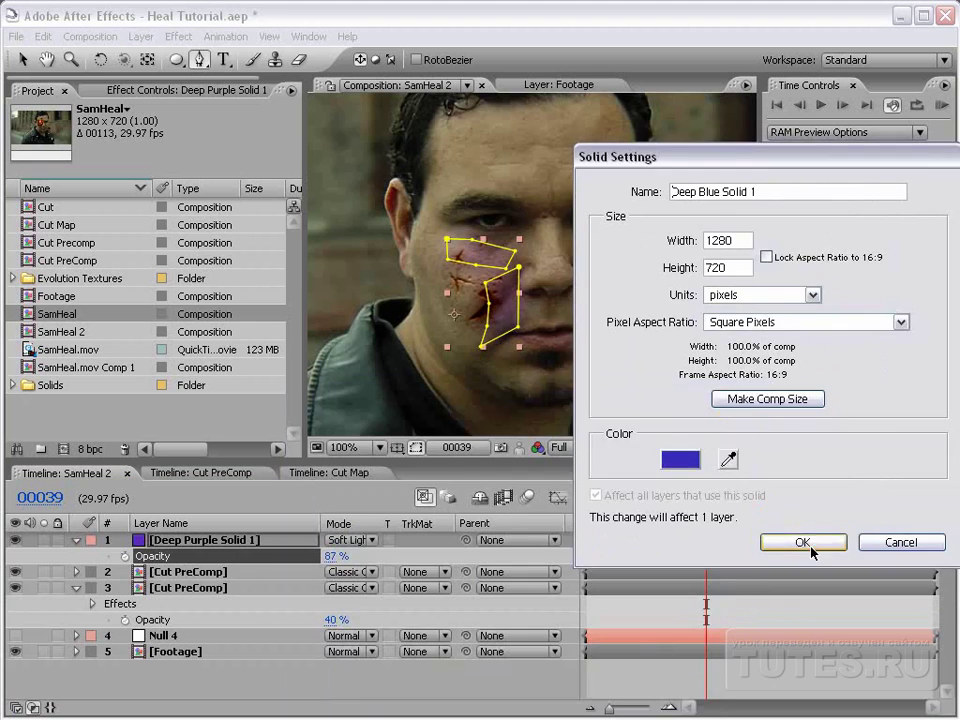
left_click(802, 542)
left_click(645, 681)
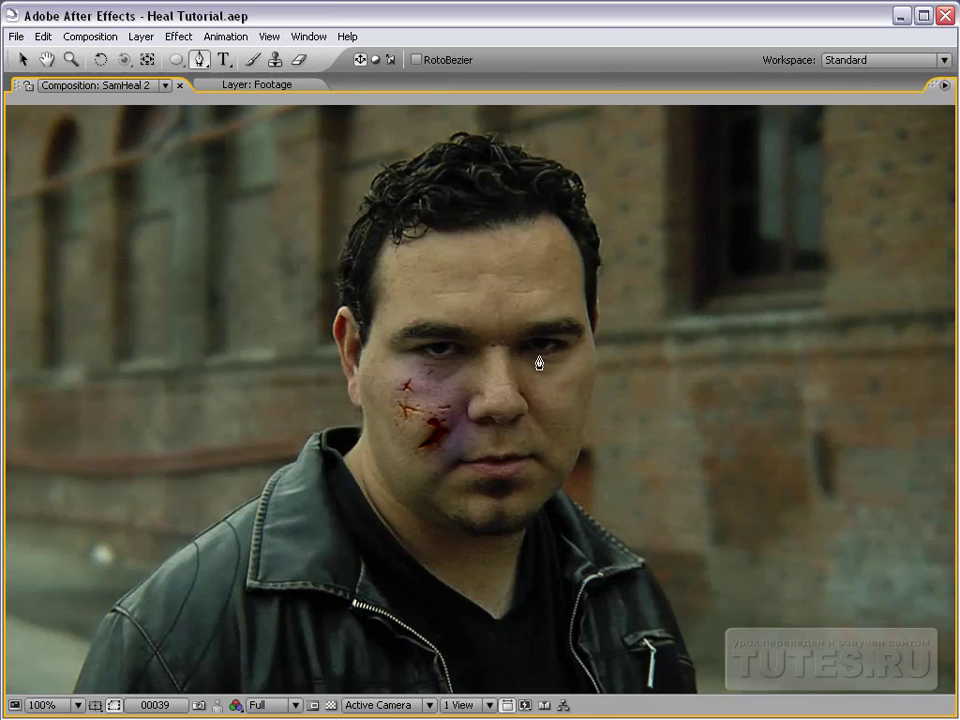
Step: Check the bruise coloring around the wound with the composition view enlarged
key("grave")
key("grave")
key("comma")
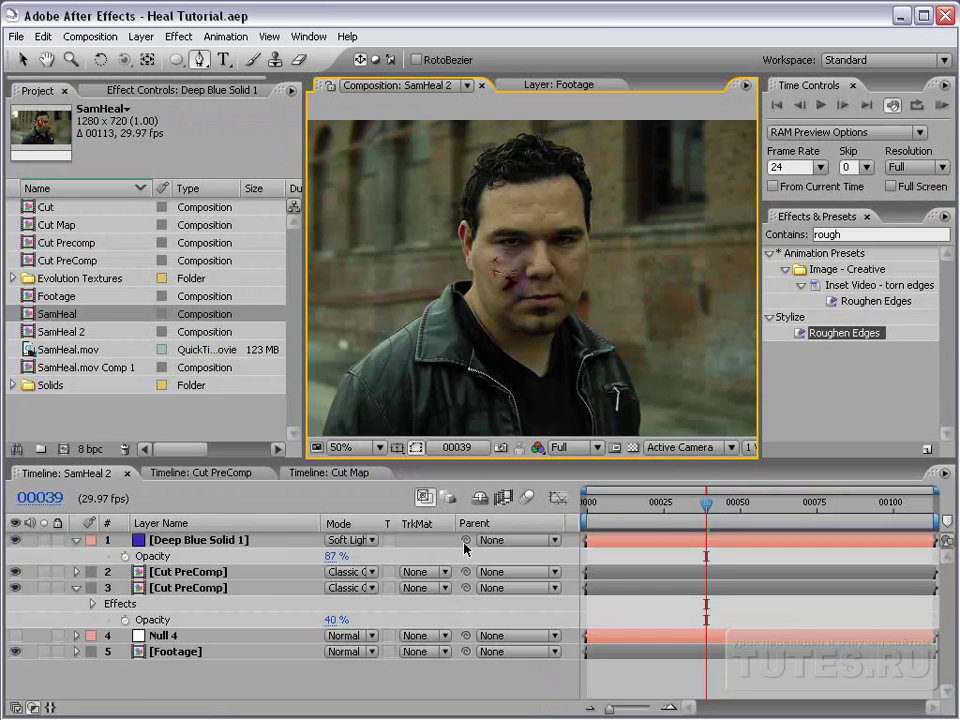
Step: Parent the Deep Blue Solid 1 layer to Null 4
left_click_drag(465, 540, 207, 640)
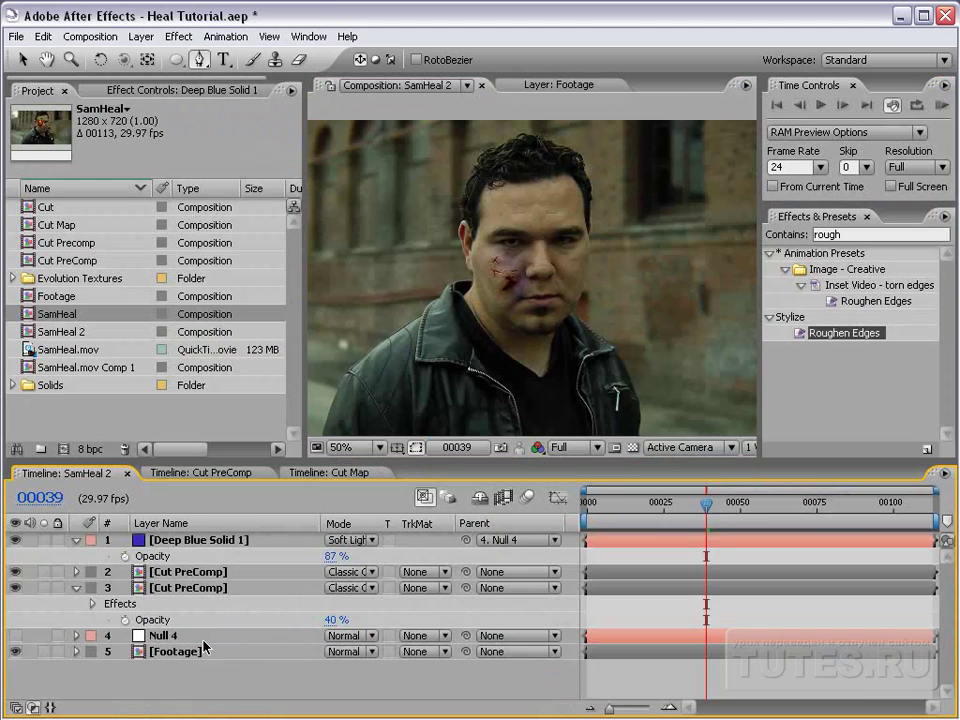
left_click(203, 640)
left_click(658, 677)
Step: Move ahead to frame 91 in SamHeal 2 and check that the bruise follows the face
key("period")
left_click_drag(706, 505, 866, 506)
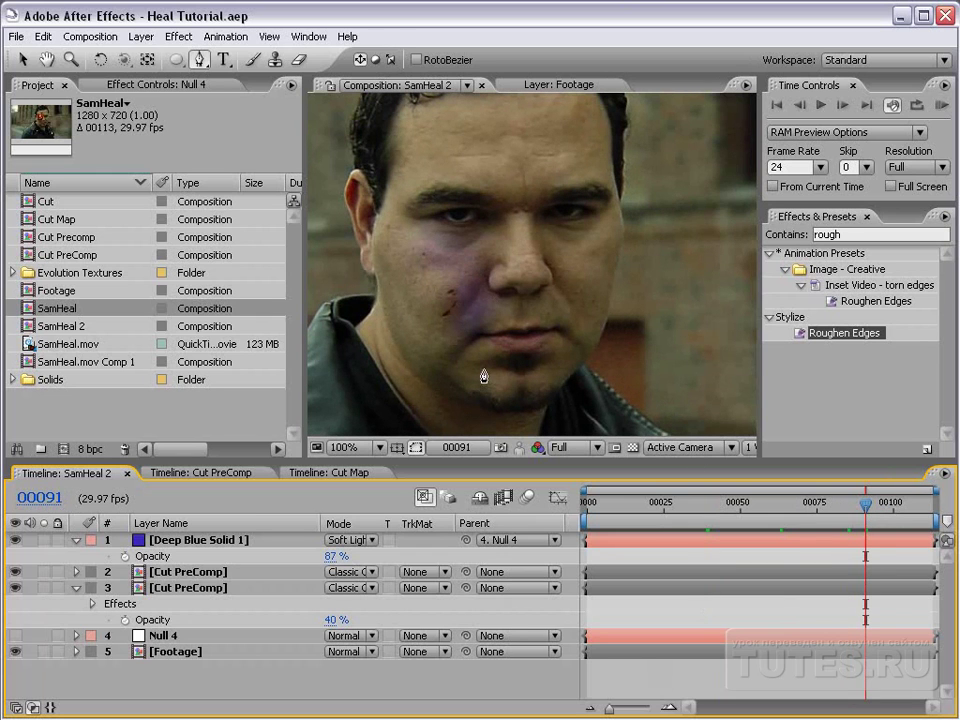
key("comma")
key("v")
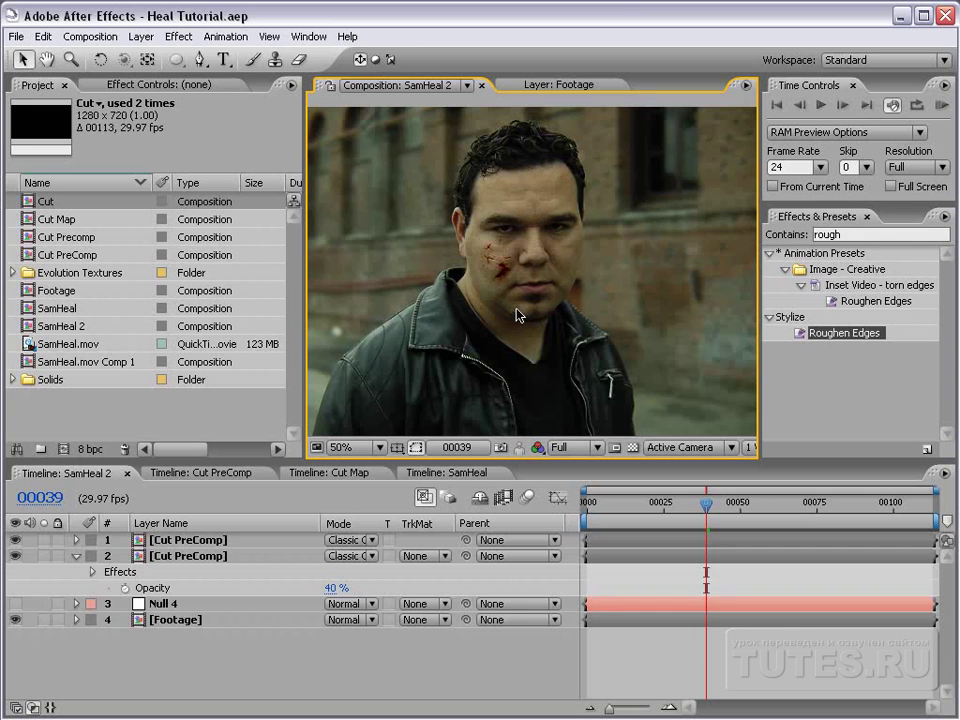
Step: Open the SamHeal composition and examine the glowing robotic eye and wound edges closely in the enlarged view
left_click(430, 471)
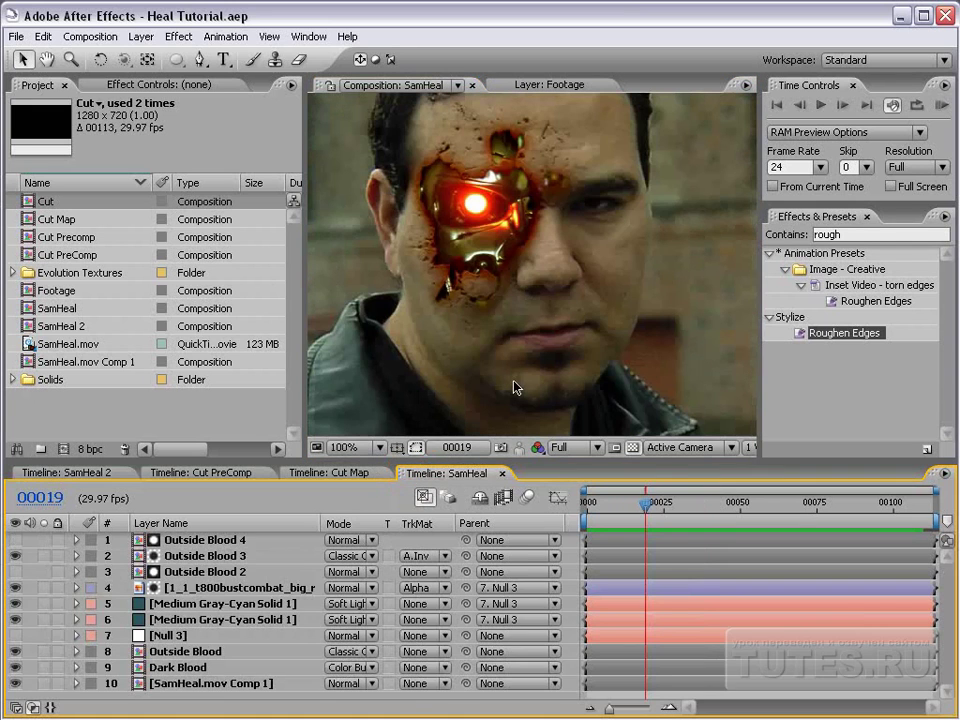
key("grave")
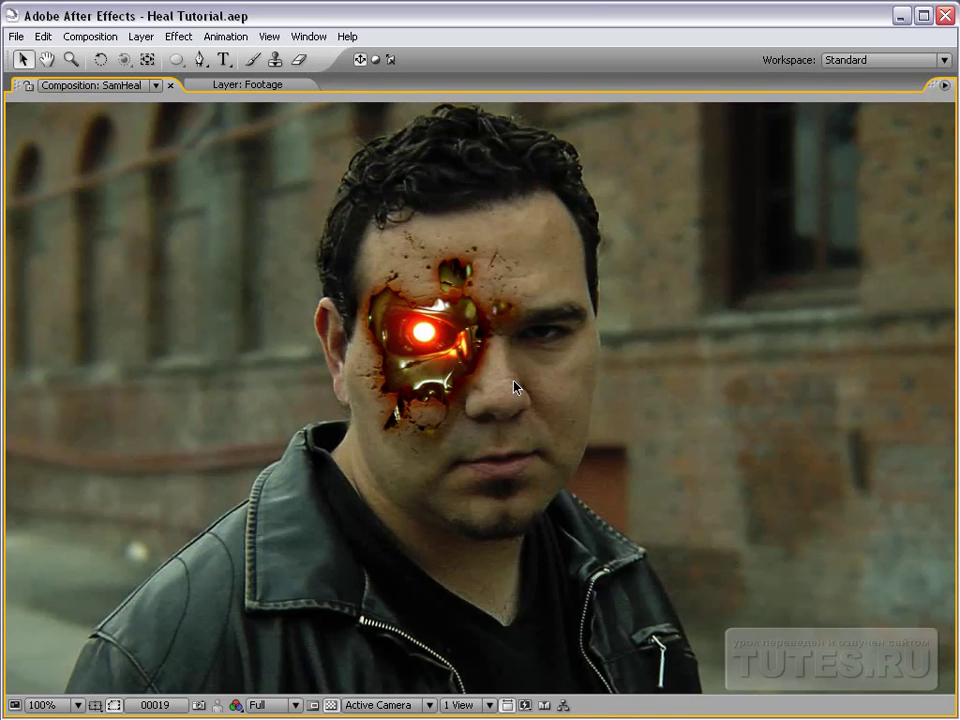
key("comma")
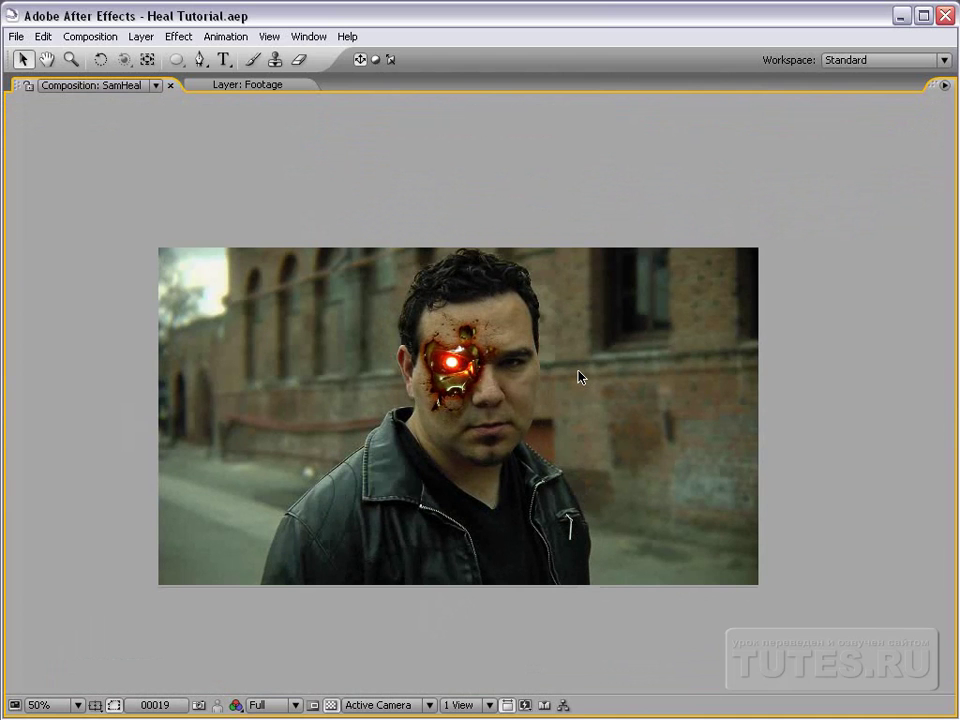
key("period")
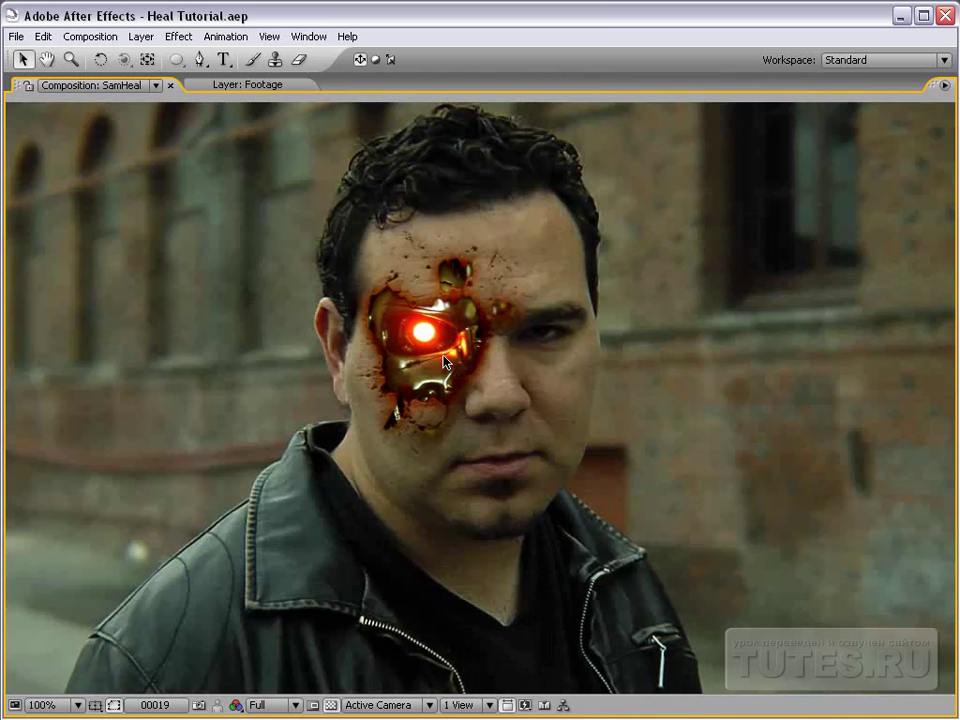
scroll(425, 337, "up", 1)
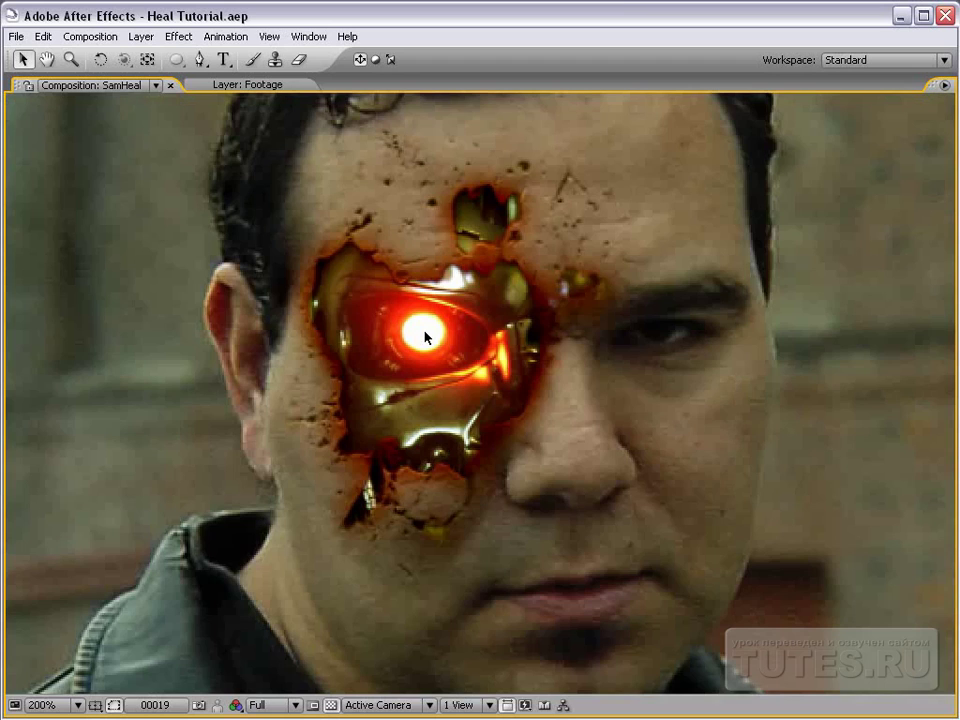
scroll(425, 337, "up", 1)
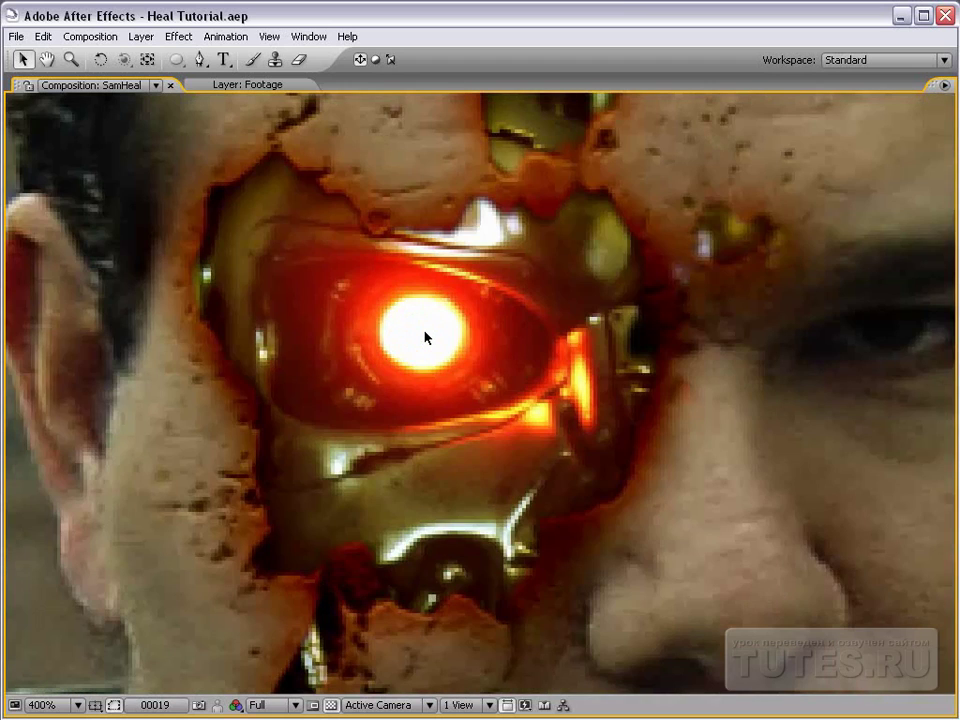
scroll(425, 337, "up", 2)
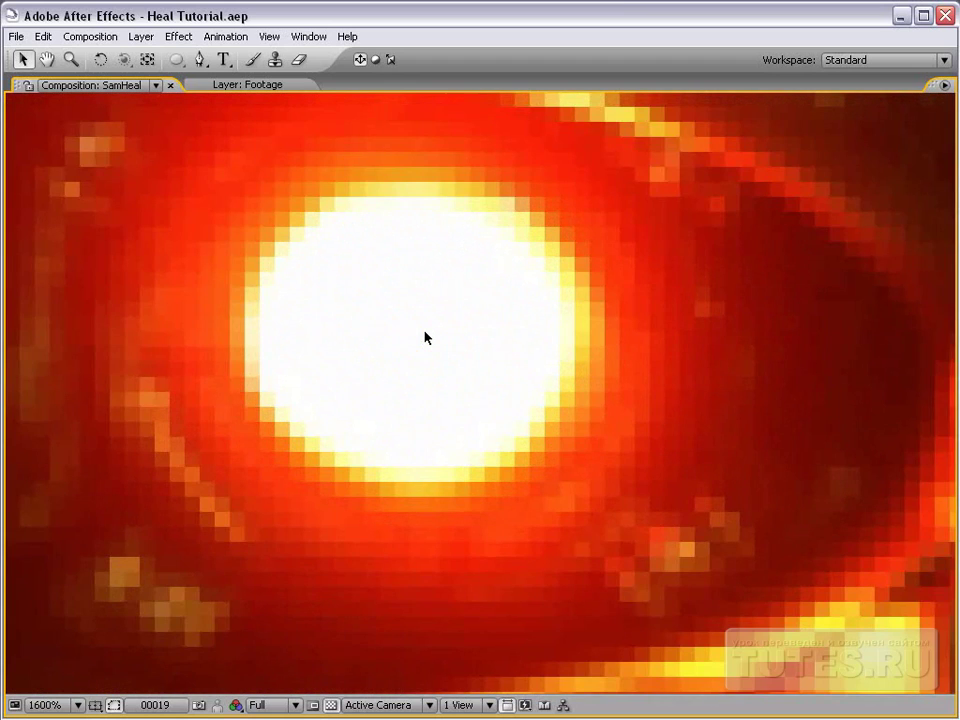
scroll(425, 337, "down", 4)
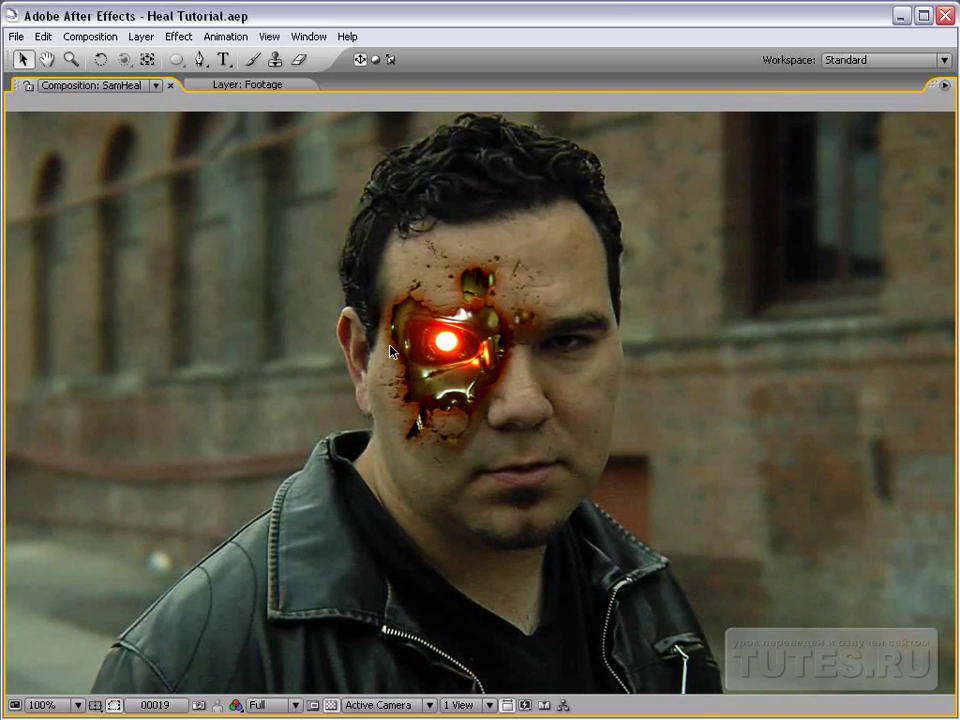
key("grave")
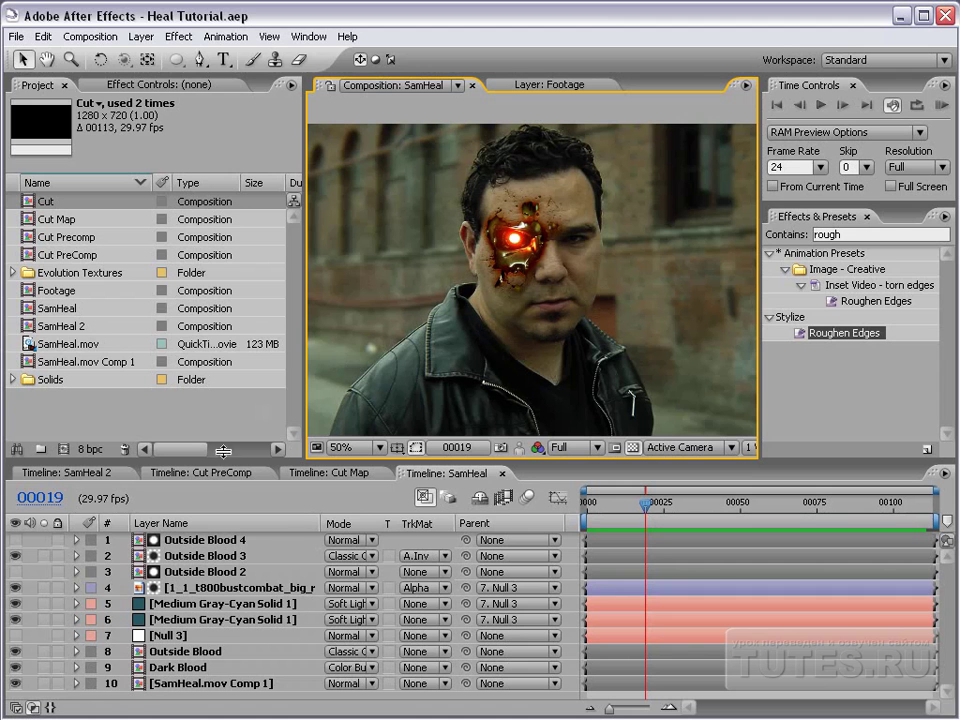
Step: Open the Cut Precomp behind Outside Blood 4 and select its topmost Term layer to examine the masks shaping the hole
double_click(225, 540)
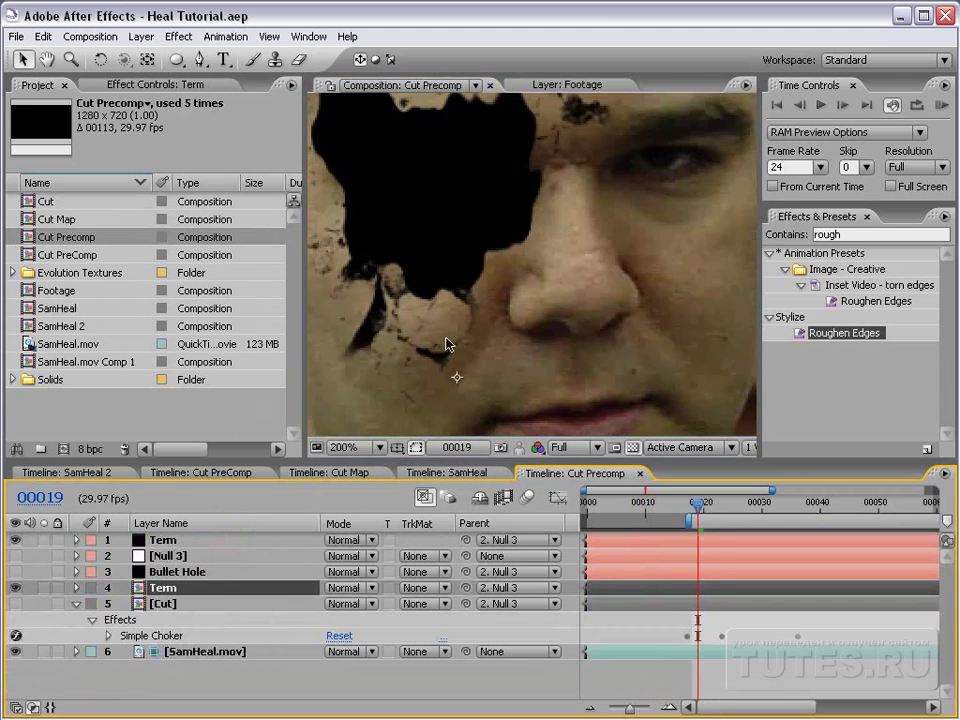
scroll(450, 343, "down", 2)
left_click_drag(491, 317, 510, 352)
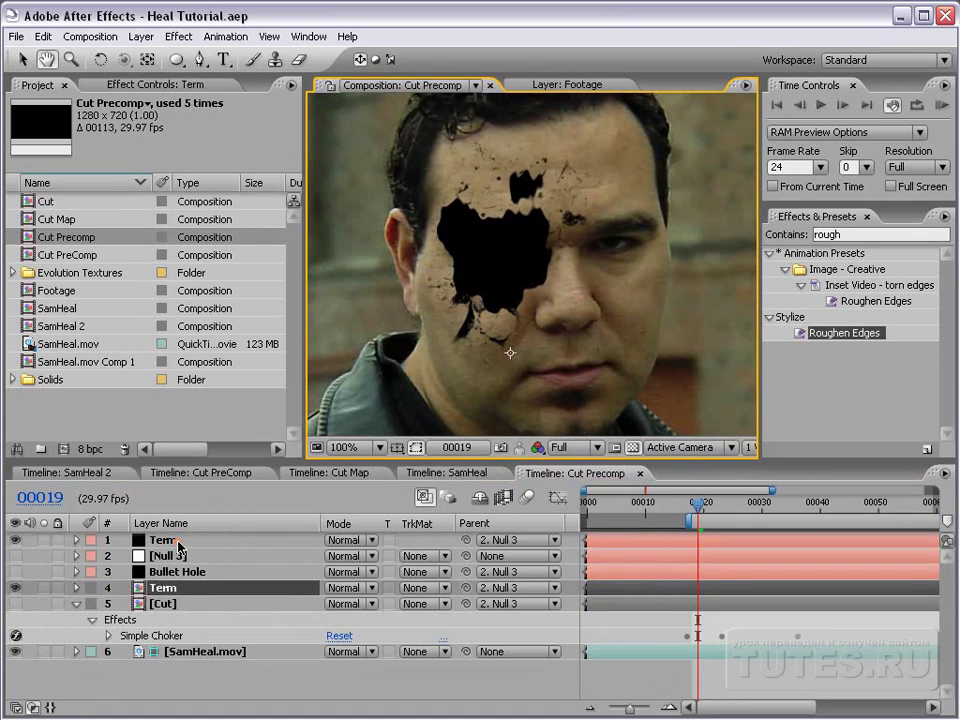
key("v")
key("ctrl+Up")
key("ctrl+Up")
key("ctrl+Up")
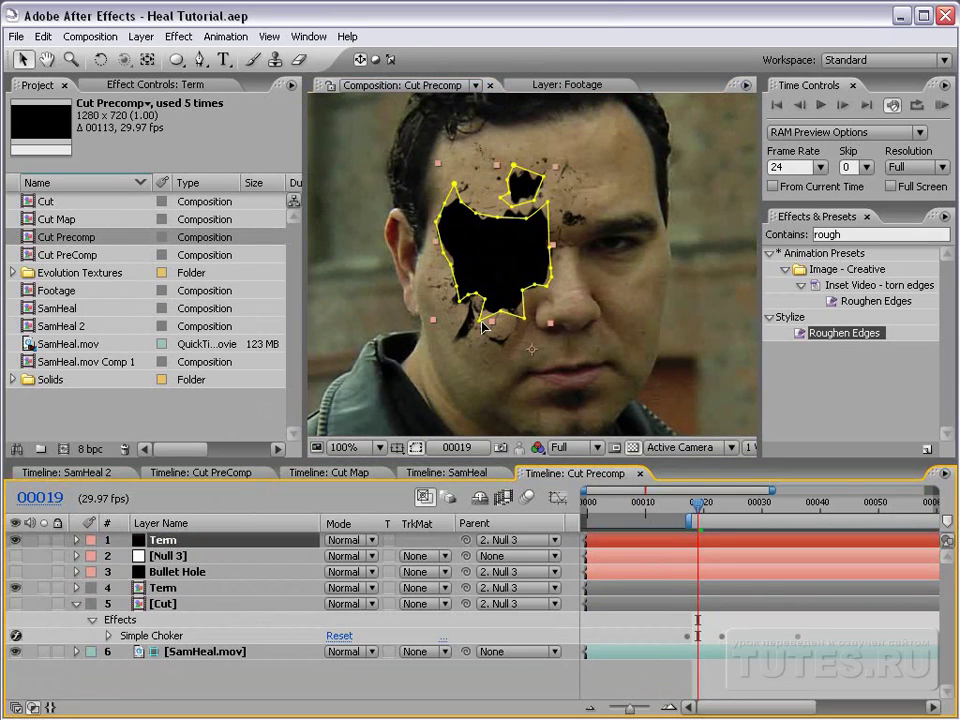
Step: Return to SamHeal and hide and reshow the 1_1_t800bustcombat image layer to compare the wound without it
left_click(448, 472)
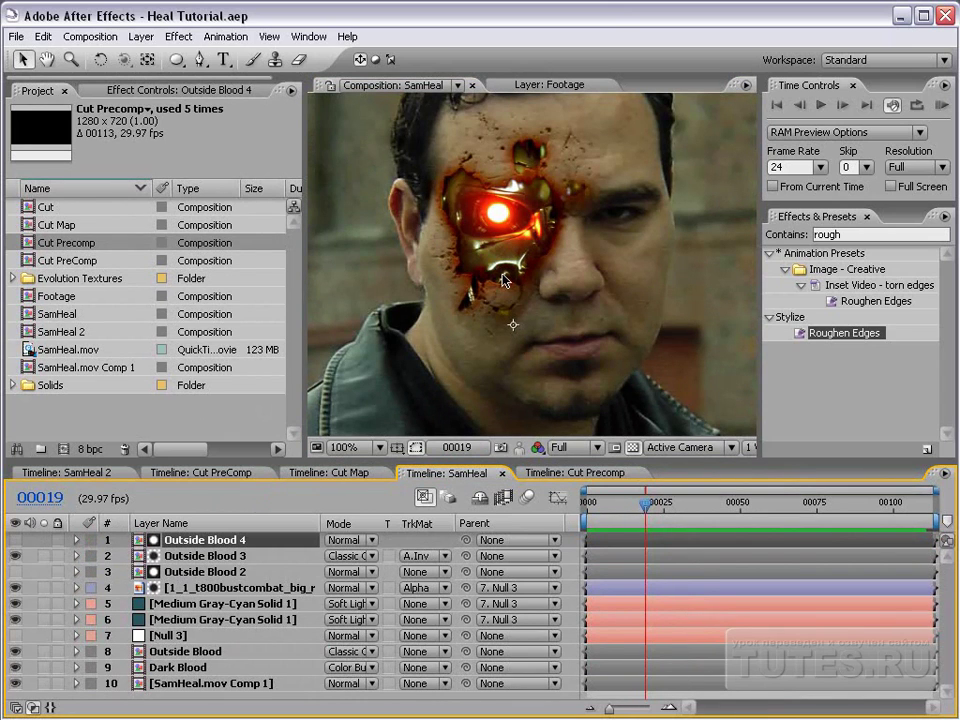
left_click(230, 588)
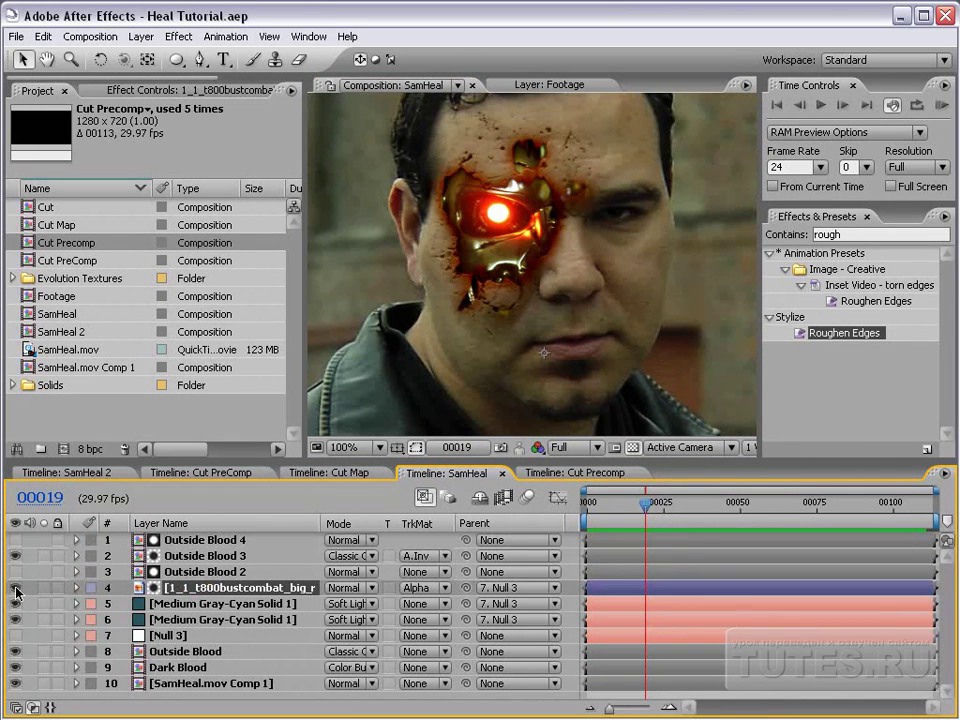
left_click(13, 590)
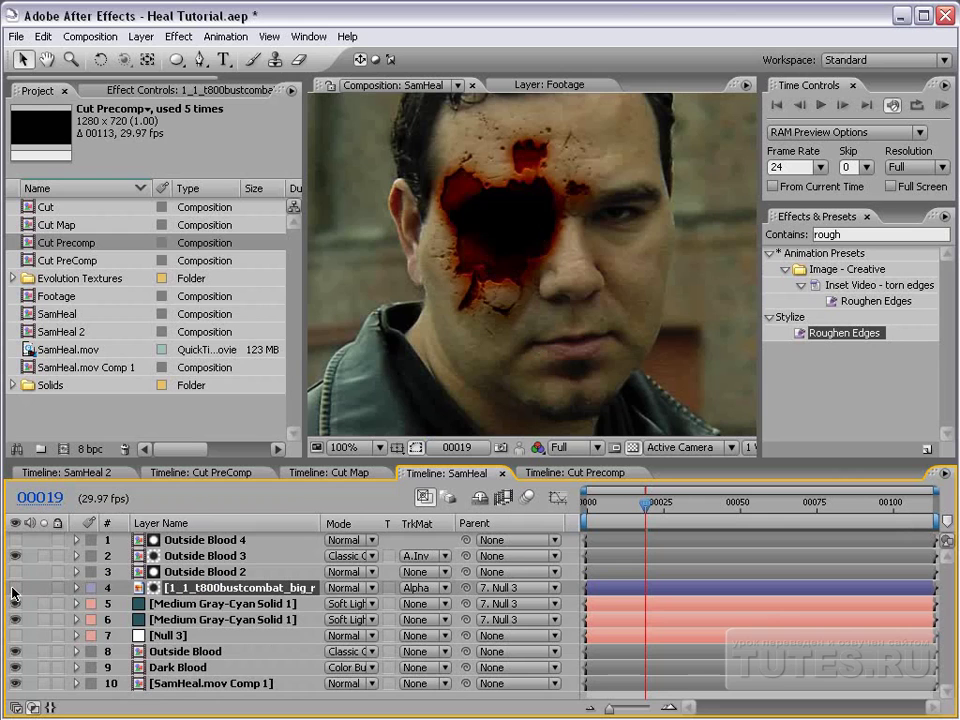
left_click(13, 590)
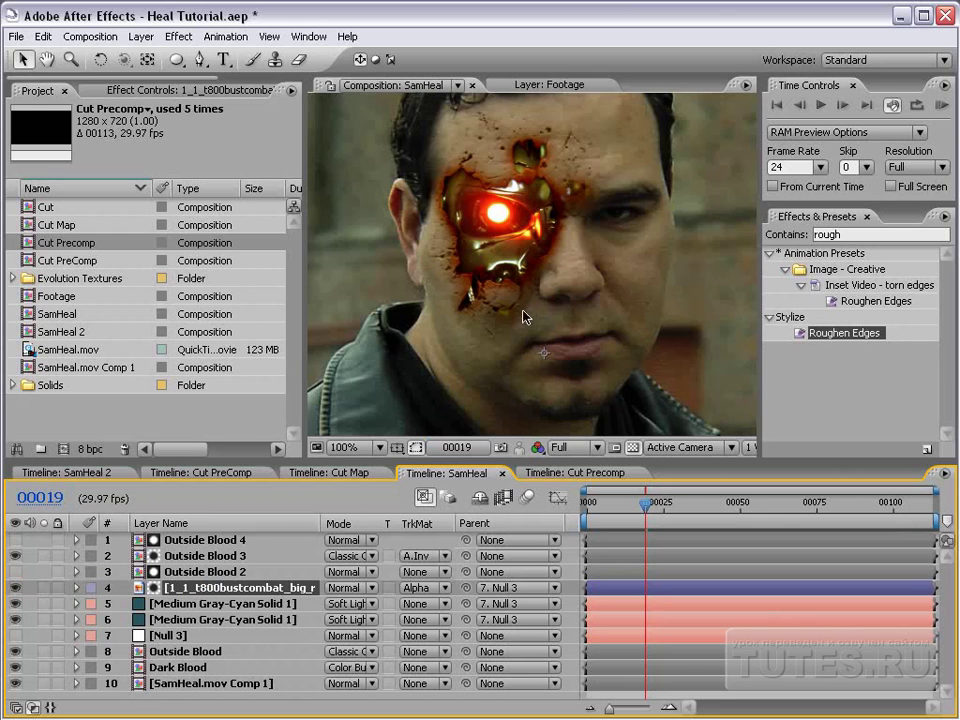